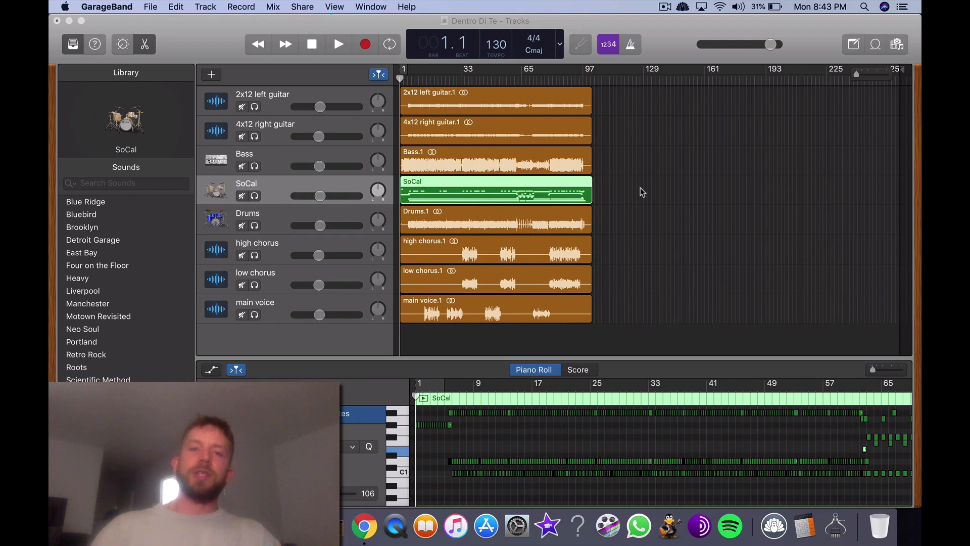
Duplicate the Drums track with its settings and paste a copy of the Drums.1 region at the start of the new track.
{"action": "left_click", "coordinate": [283, 230]}
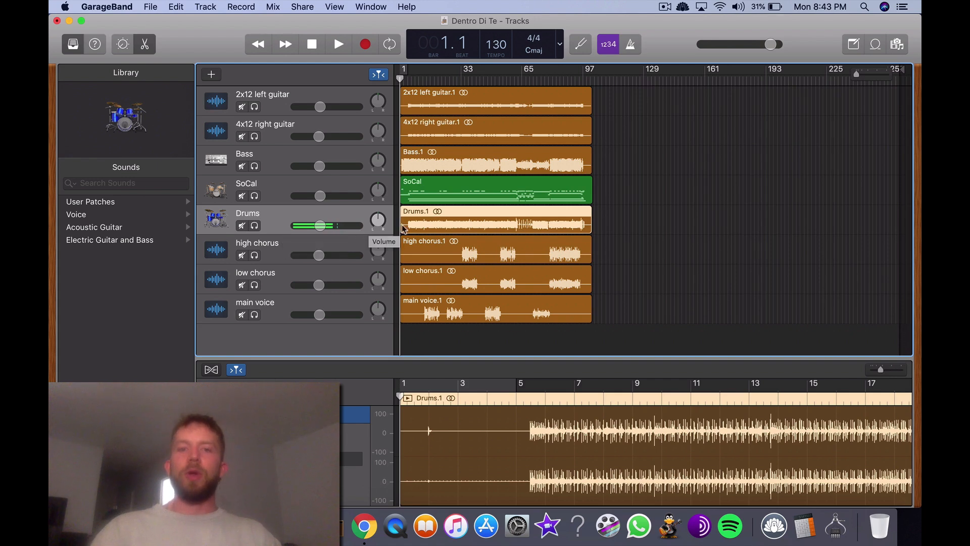
{"action": "right_click", "coordinate": [273, 224]}
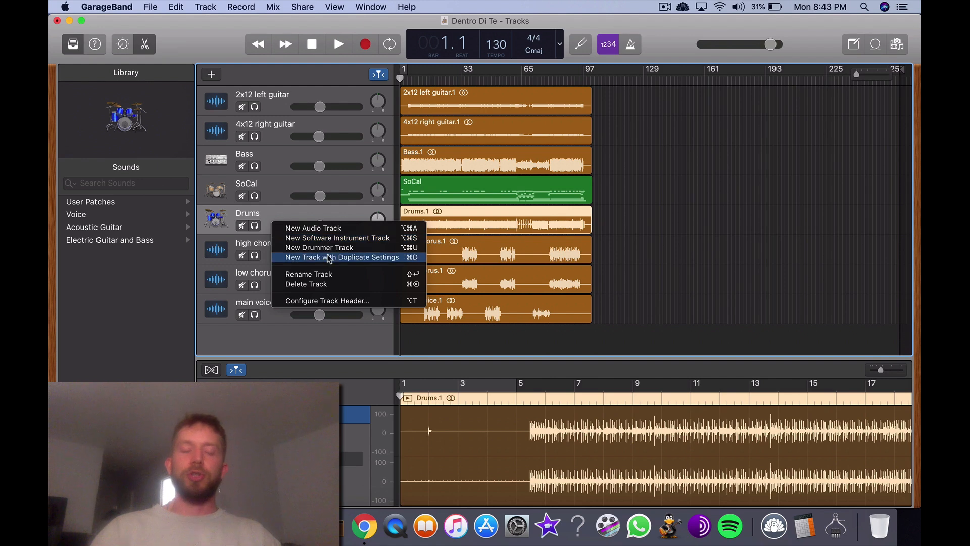
{"action": "left_click", "coordinate": [329, 258]}
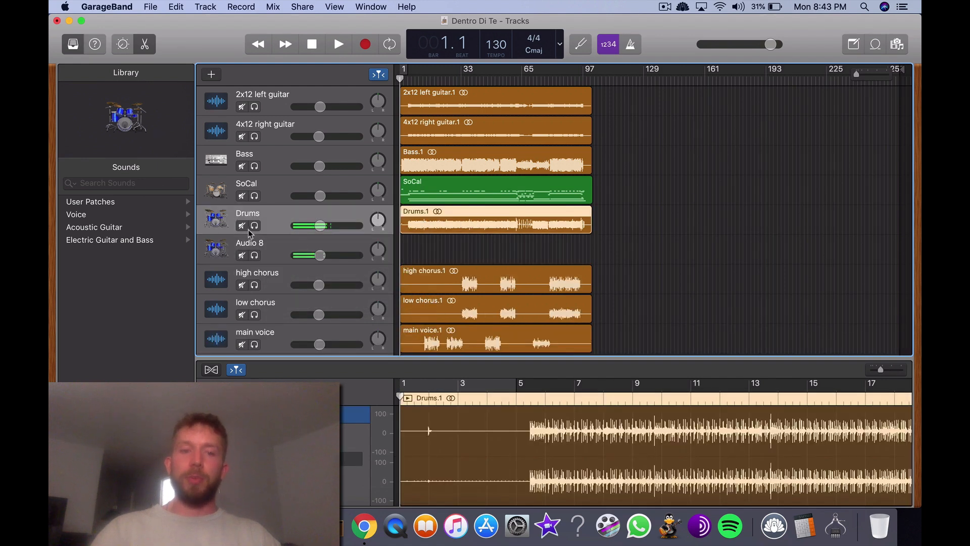
{"action": "left_click", "coordinate": [281, 253]}
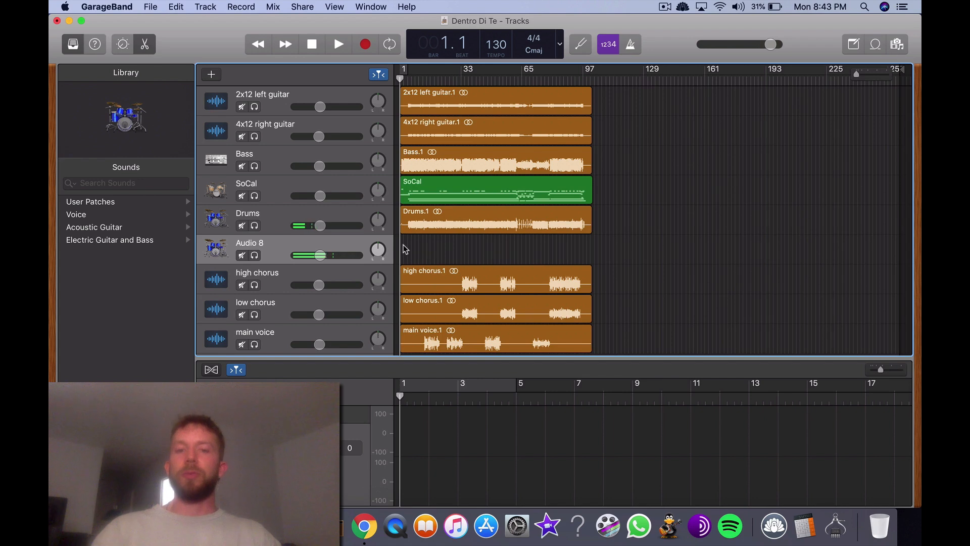
{"action": "key", "text": "super+v"}
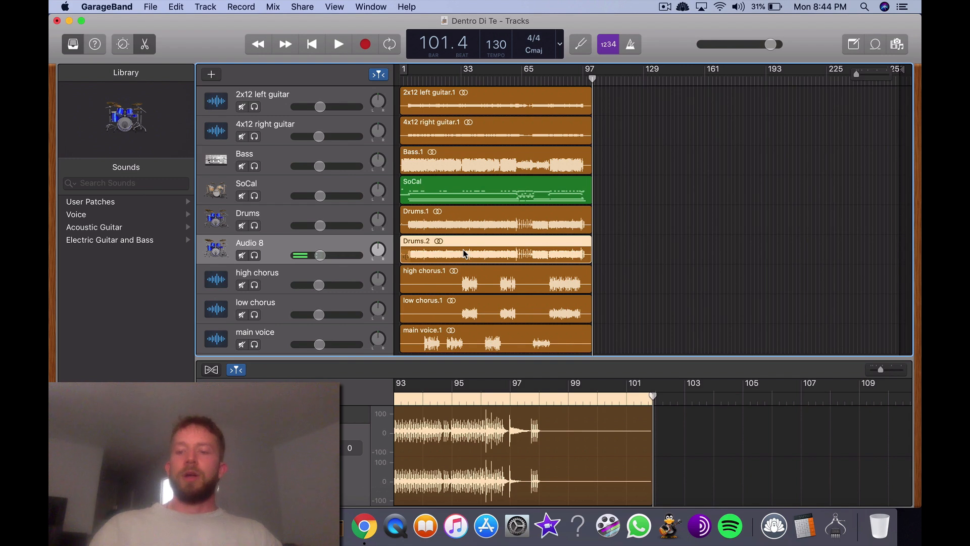
Delete the pasted drum region along with the duplicated drum track.
{"action": "key", "text": "Delete"}
{"action": "key", "text": "Delete"}
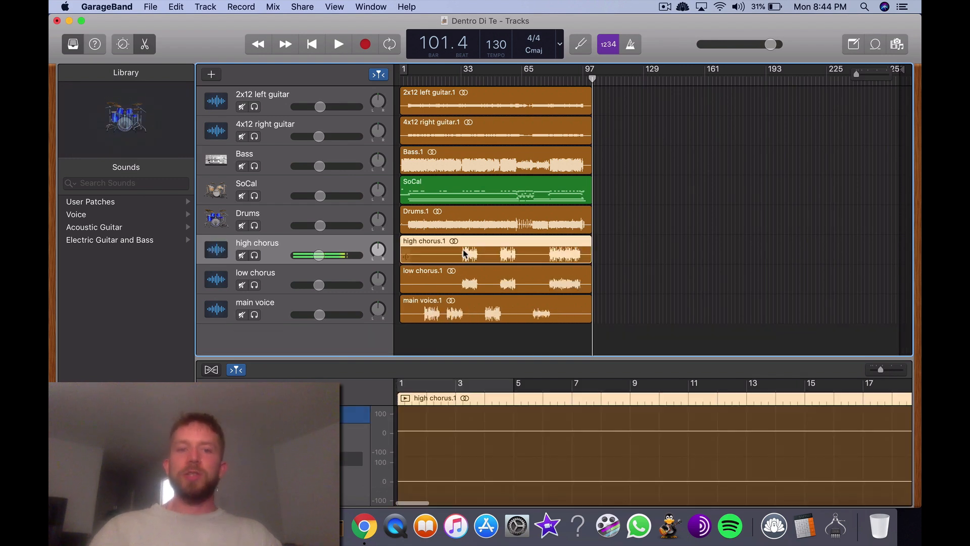
Compare the Drums audio region with the SoCal MIDI region, leaving the Drums track muted and unsoloed.
{"action": "left_click", "coordinate": [464, 230]}
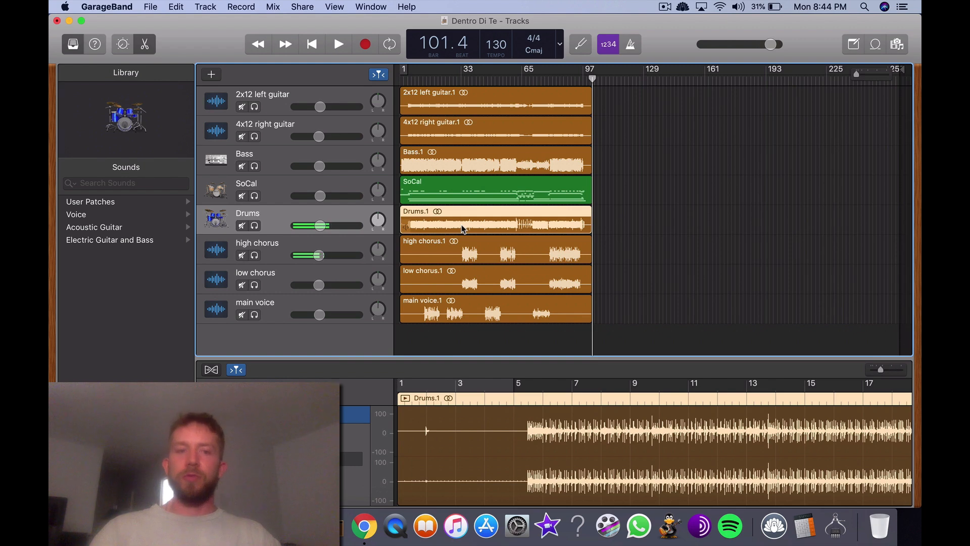
{"action": "left_click", "coordinate": [255, 226]}
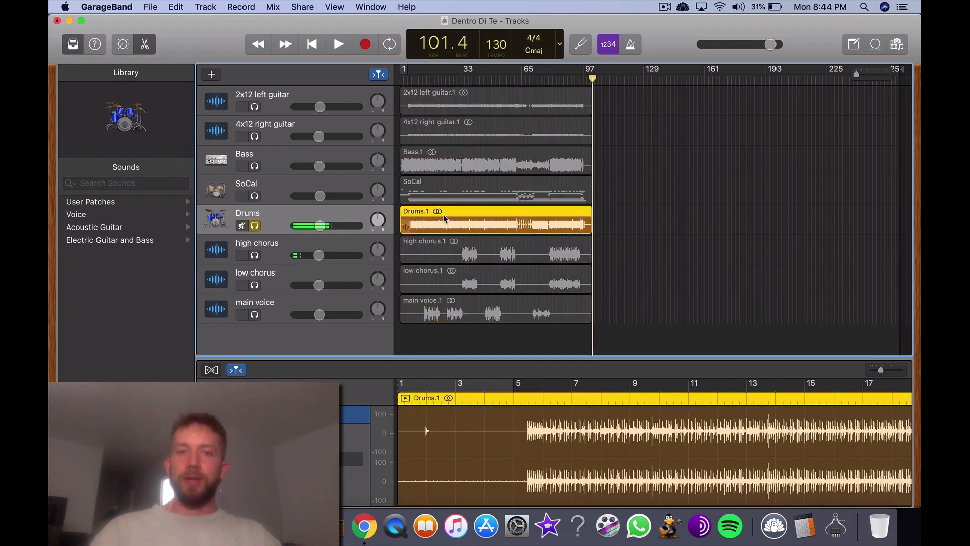
{"action": "left_click", "coordinate": [256, 226]}
{"action": "left_click", "coordinate": [446, 195]}
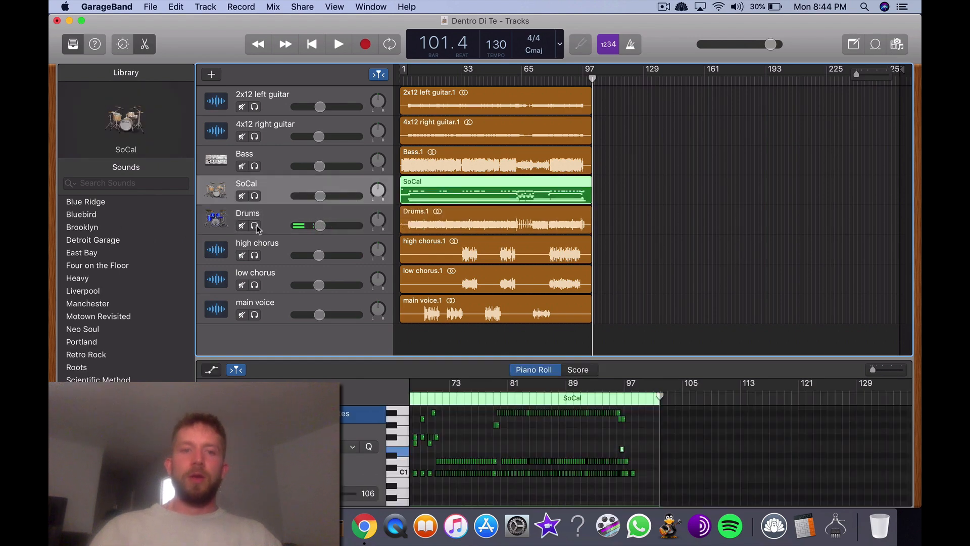
{"action": "left_click", "coordinate": [410, 229]}
{"action": "left_click", "coordinate": [243, 227]}
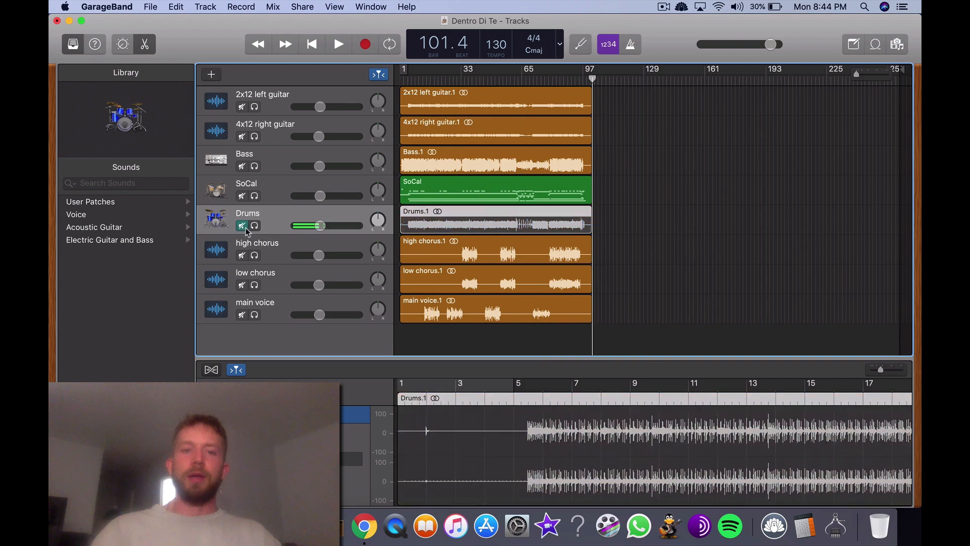
Play the song from the beginning, solo the SoCal track, and stop playback with the playhead back at bar 1.
{"action": "left_click", "coordinate": [502, 199]}
{"action": "key", "text": "Return"}
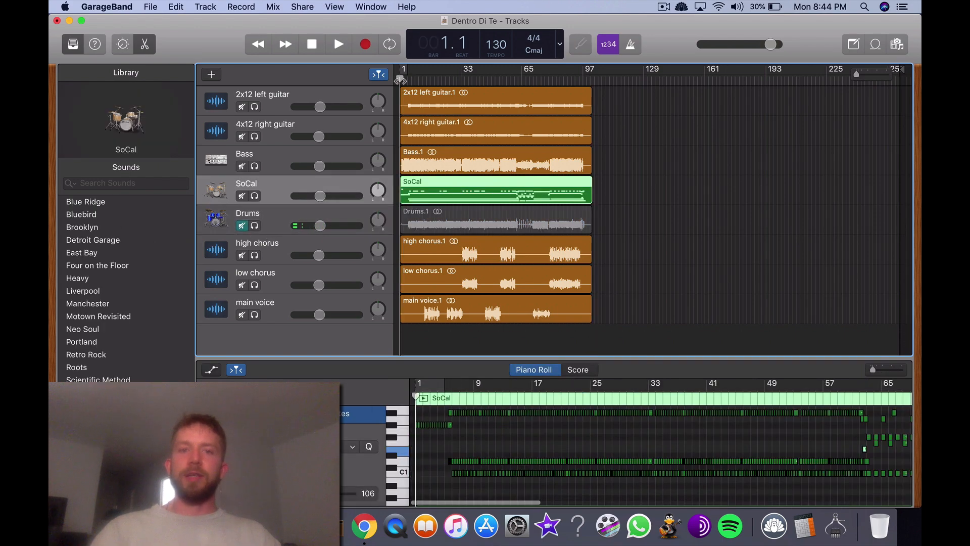
{"action": "left_click", "coordinate": [339, 47]}
{"action": "scroll", "coordinate": [436, 125], "scroll_direction": "up", "scroll_amount": 5}
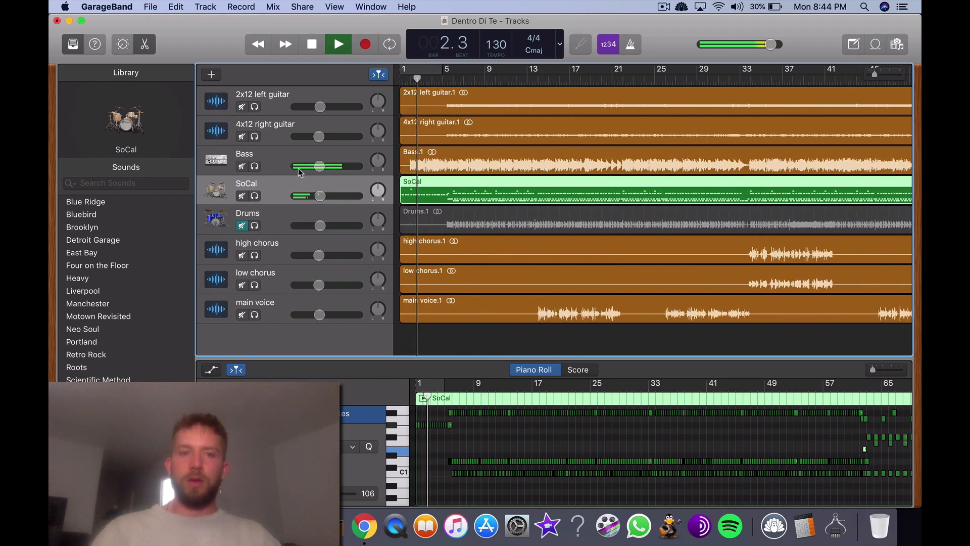
{"action": "left_click", "coordinate": [254, 196]}
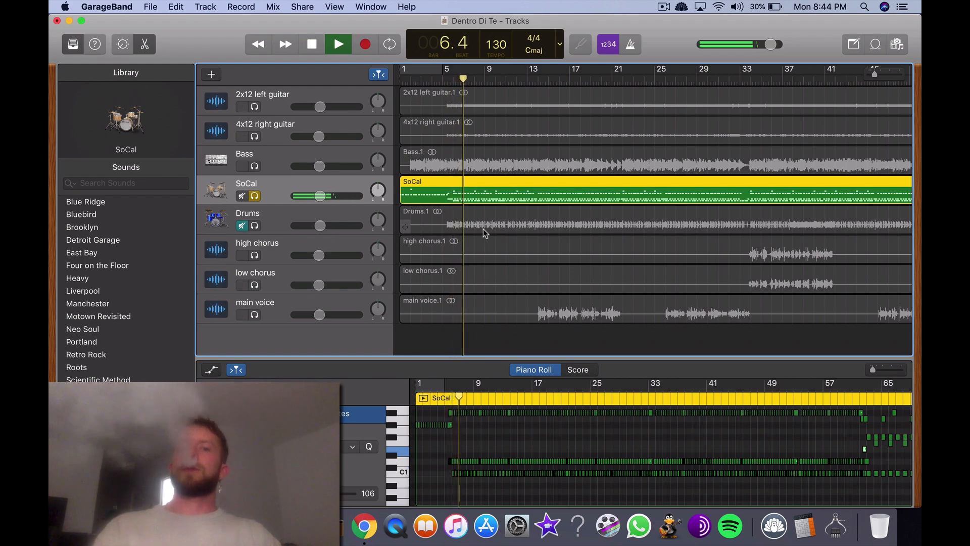
{"action": "double_click", "coordinate": [319, 47]}
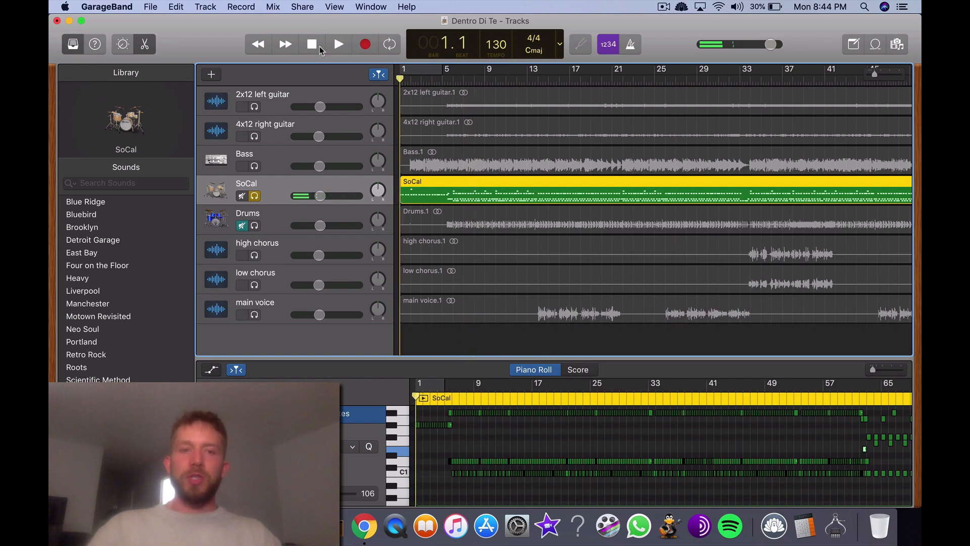
Create a new track with duplicate settings from the SoCal track.
{"action": "right_click", "coordinate": [277, 195]}
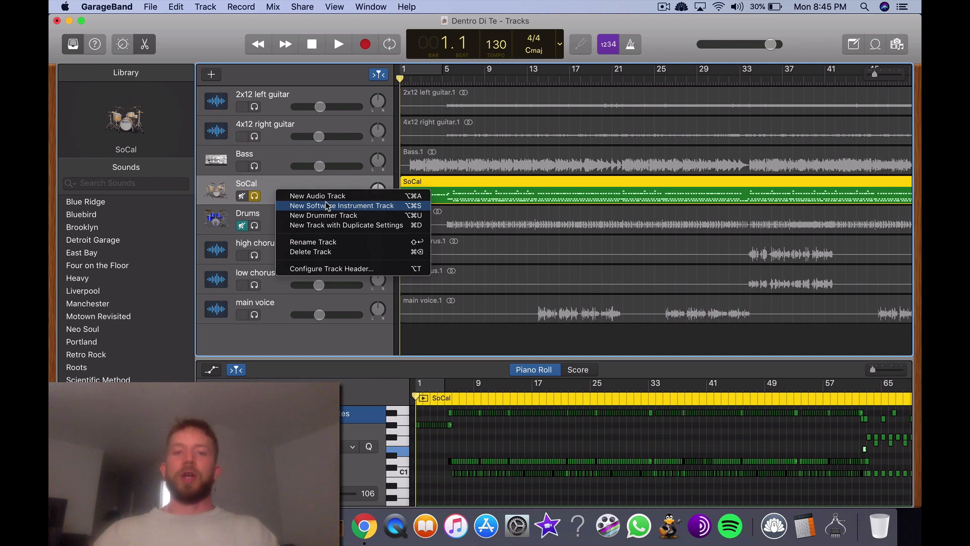
{"action": "left_click", "coordinate": [276, 188]}
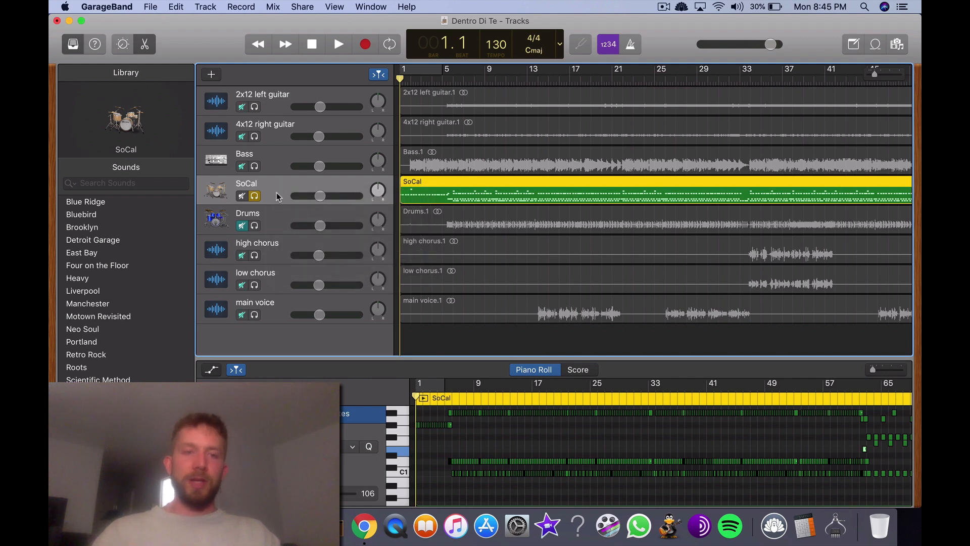
{"action": "right_click", "coordinate": [277, 196]}
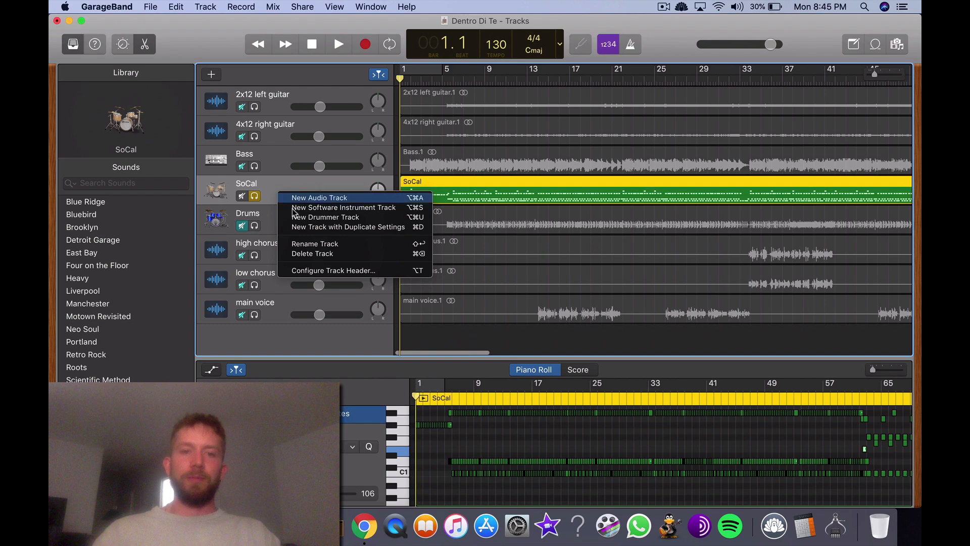
{"action": "left_click", "coordinate": [332, 226]}
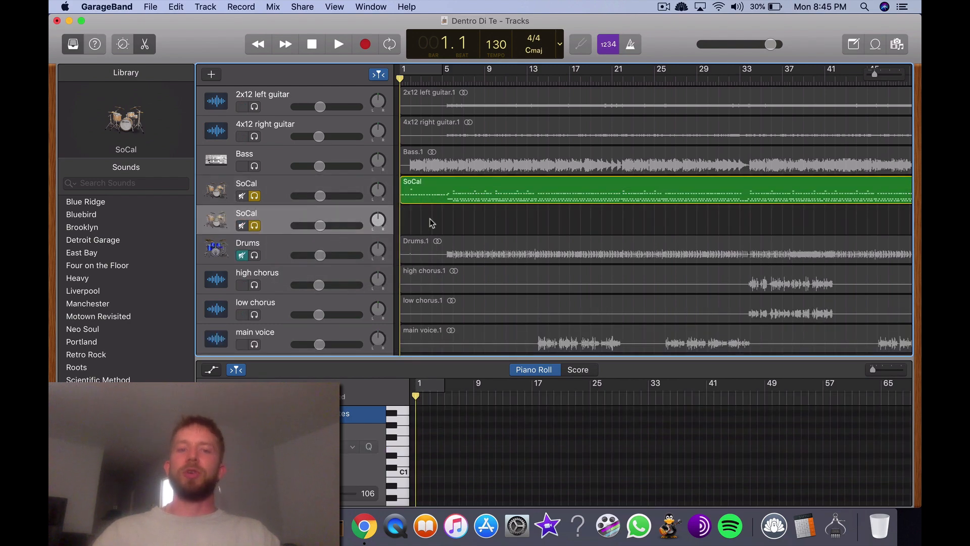
Show the original SoCal region's notes in the Piano Roll and enlarge the editor area upward.
{"action": "left_click", "coordinate": [438, 199]}
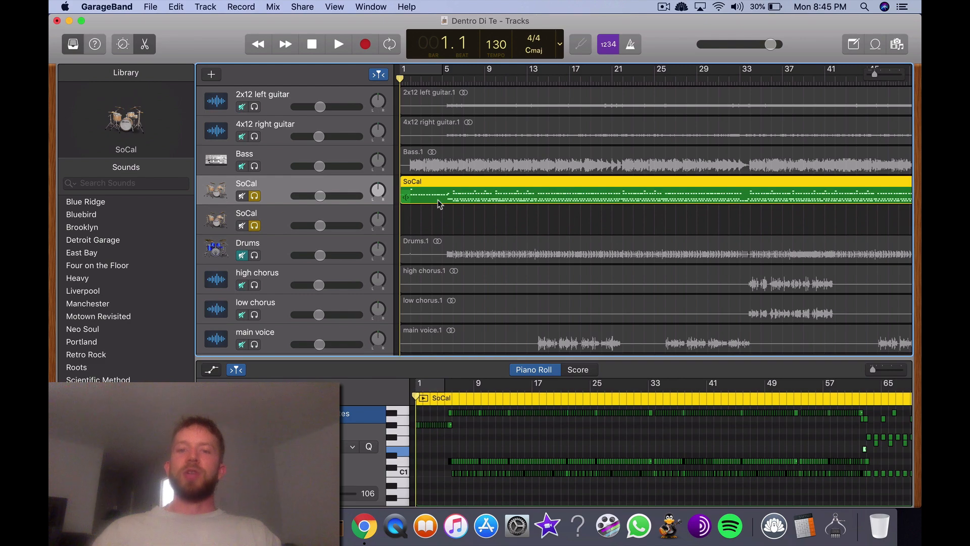
{"action": "double_click", "coordinate": [438, 200]}
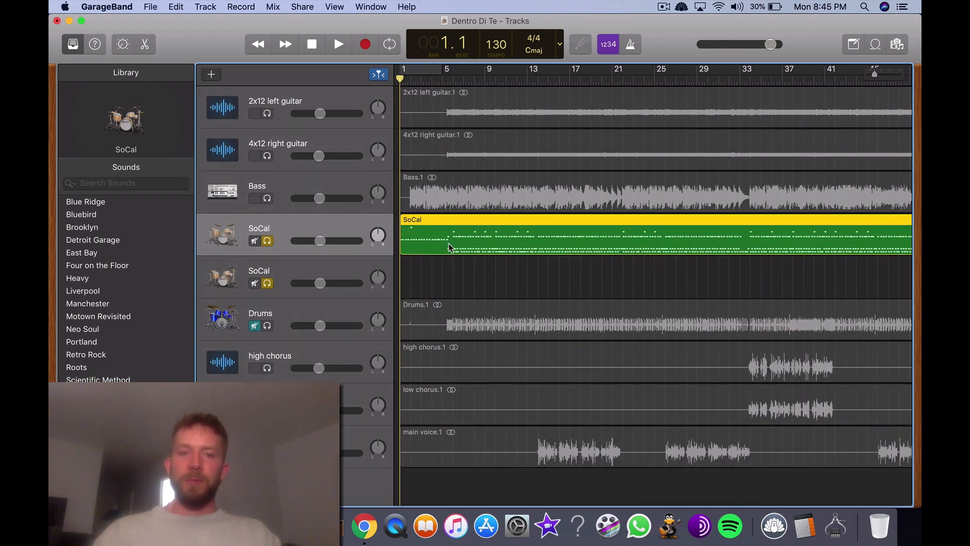
{"action": "double_click", "coordinate": [449, 248]}
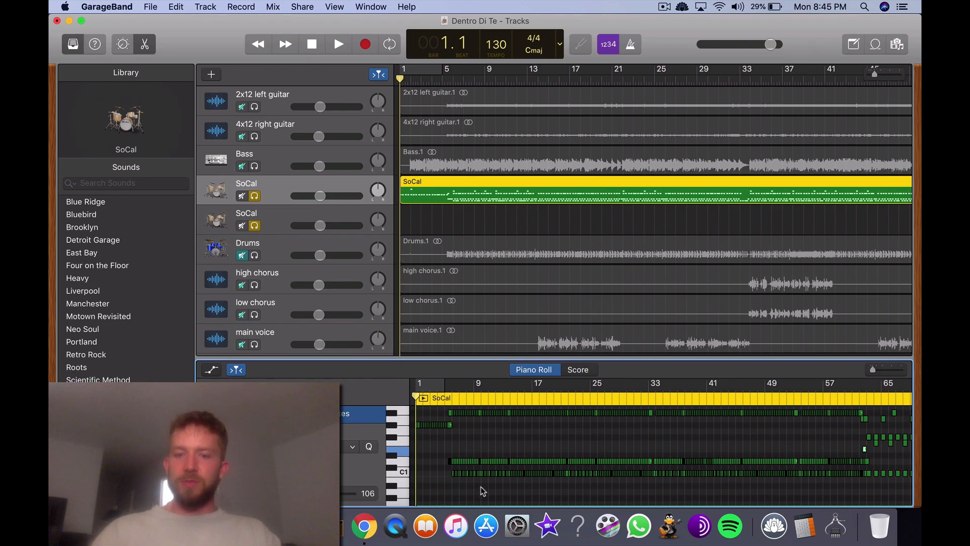
{"action": "scroll", "coordinate": [481, 491], "scroll_direction": "right", "scroll_amount": 10}
{"action": "scroll", "coordinate": [481, 491], "scroll_direction": "up", "scroll_amount": 2}
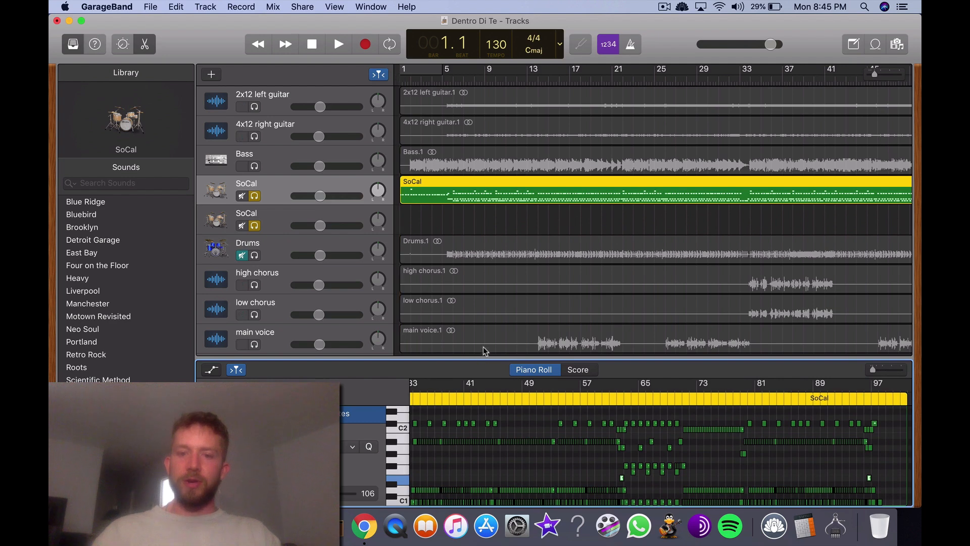
{"action": "left_click_drag", "start_coordinate": [484, 358], "coordinate": [485, 257]}
{"action": "scroll", "coordinate": [536, 401], "scroll_direction": "left", "scroll_amount": 10}
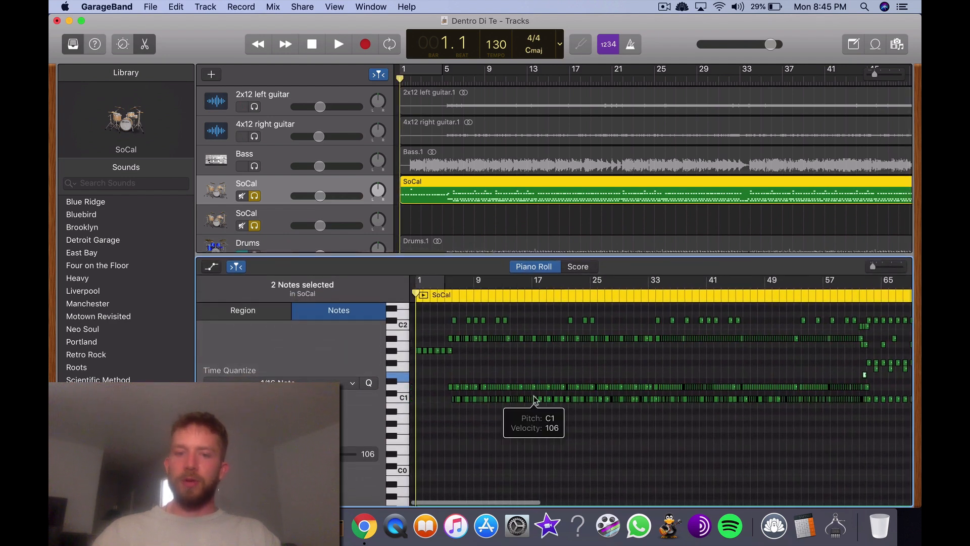
{"action": "left_click_drag", "start_coordinate": [450, 254], "coordinate": [450, 232]}
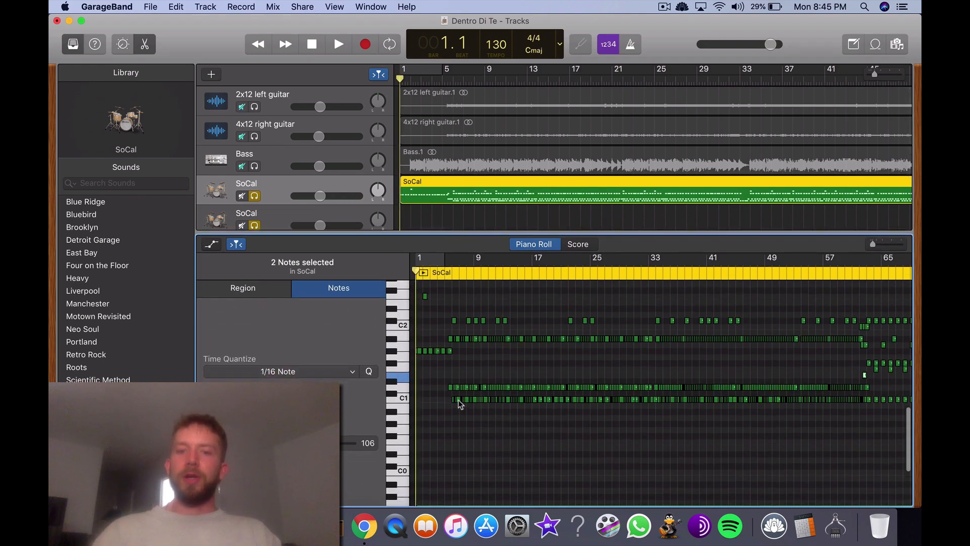
Audition the first kick note on the C1 row and raise the master volume slightly.
{"action": "scroll", "coordinate": [443, 408], "scroll_direction": "up", "scroll_amount": 5}
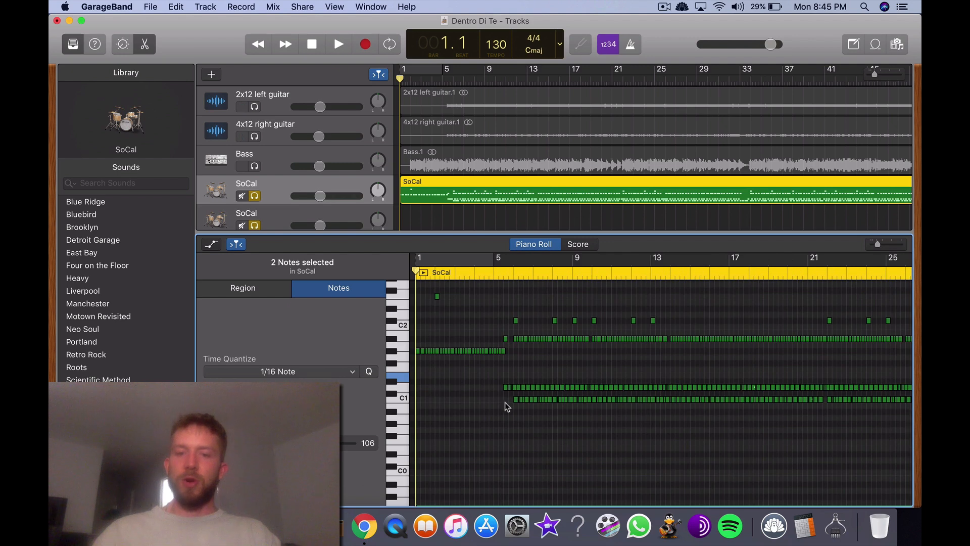
{"action": "left_click", "coordinate": [515, 400]}
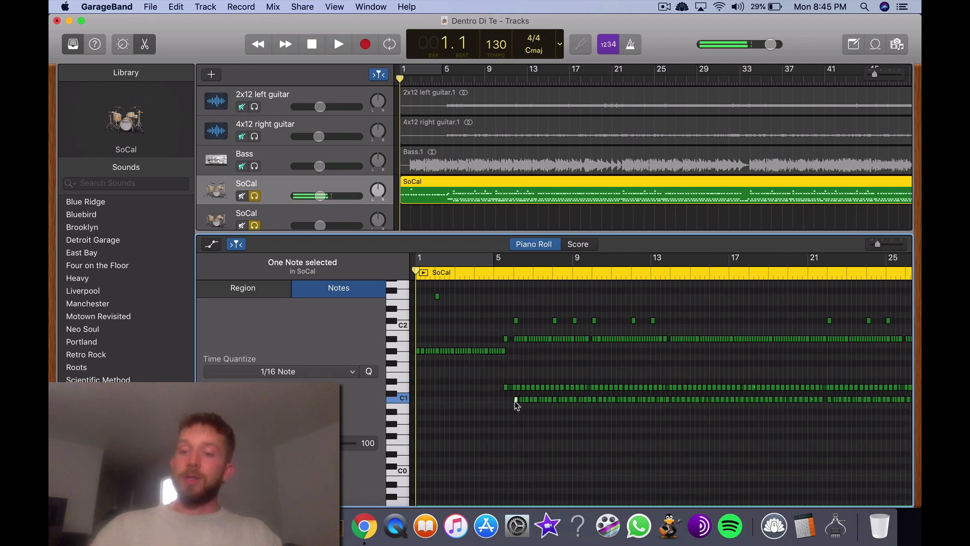
{"action": "key", "text": "XF86AudioLowerVolume"}
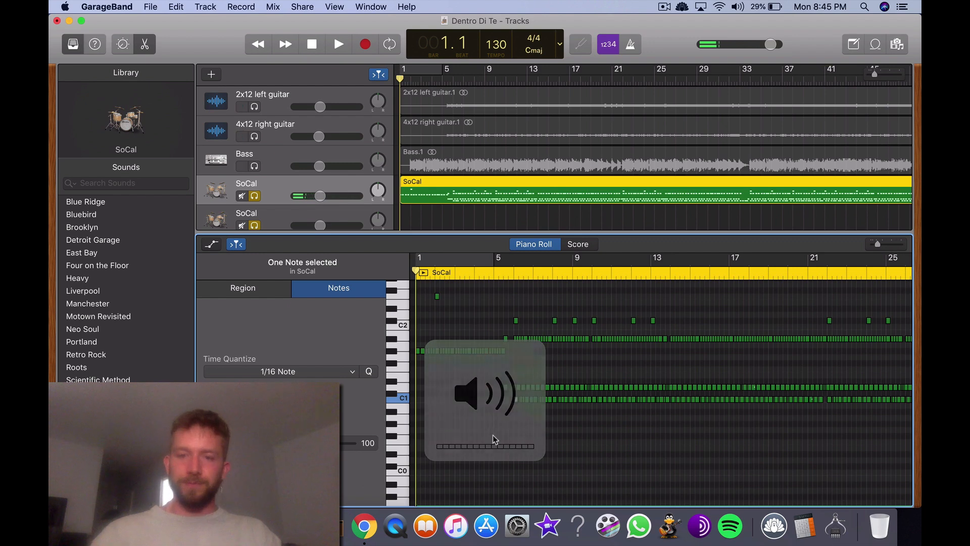
{"action": "left_click_drag", "start_coordinate": [771, 44], "coordinate": [779, 45]}
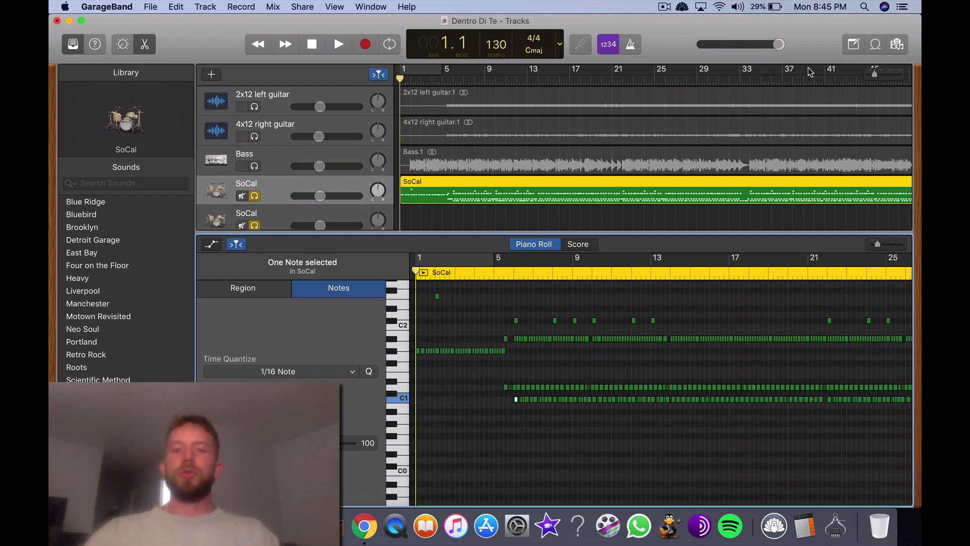
Select all the C1 kick notes in the SoCal region, through to the end of the song.
{"action": "left_click", "coordinate": [468, 410]}
{"action": "scroll", "coordinate": [468, 411], "scroll_direction": "right", "scroll_amount": 2}
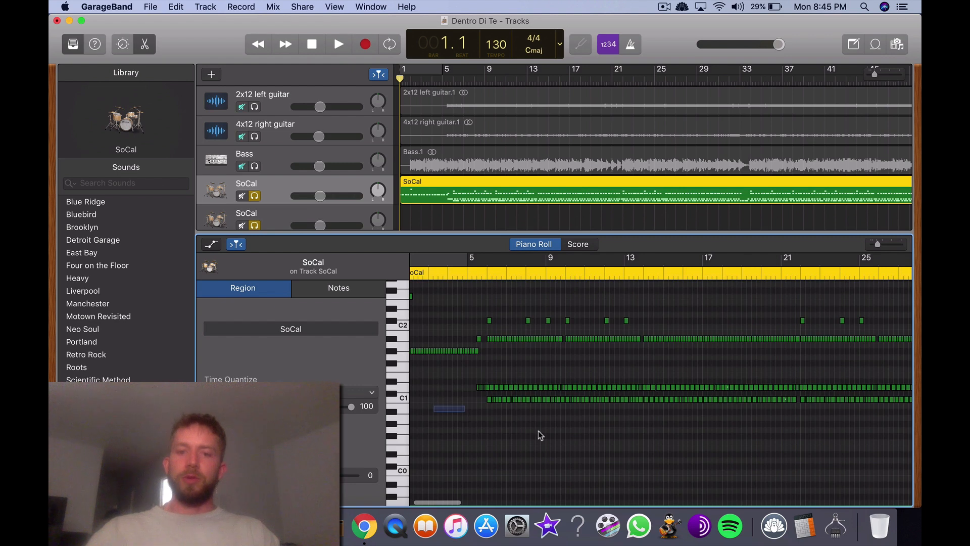
{"action": "left_click_drag", "start_coordinate": [432, 402], "coordinate": [609, 412]}
{"action": "left_click_drag", "start_coordinate": [450, 397], "coordinate": [797, 413]}
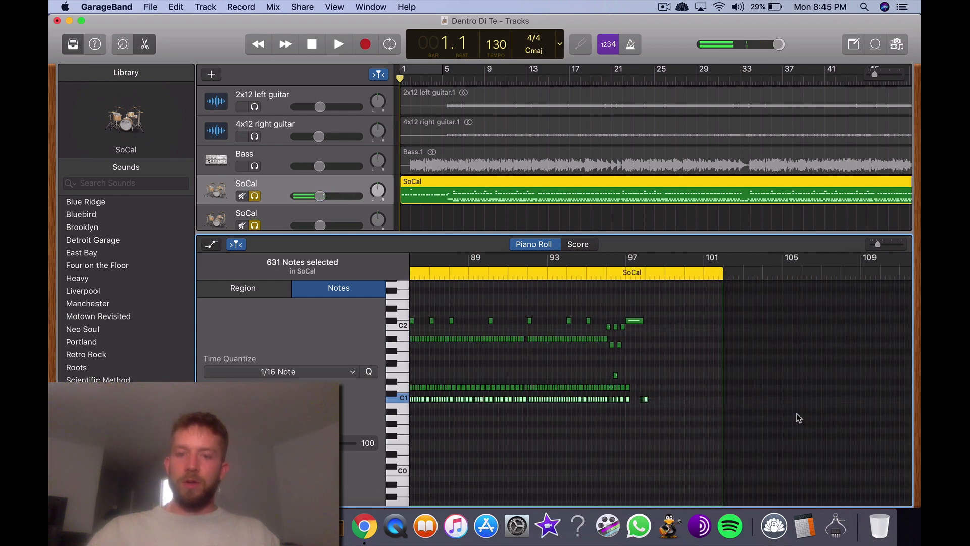
Examine the selected C1 kick notes from the end of the SoCal region back to its beginning.
{"action": "scroll", "coordinate": [632, 428], "scroll_direction": "up", "scroll_amount": 5}
{"action": "scroll", "coordinate": [632, 428], "scroll_direction": "right", "scroll_amount": 4}
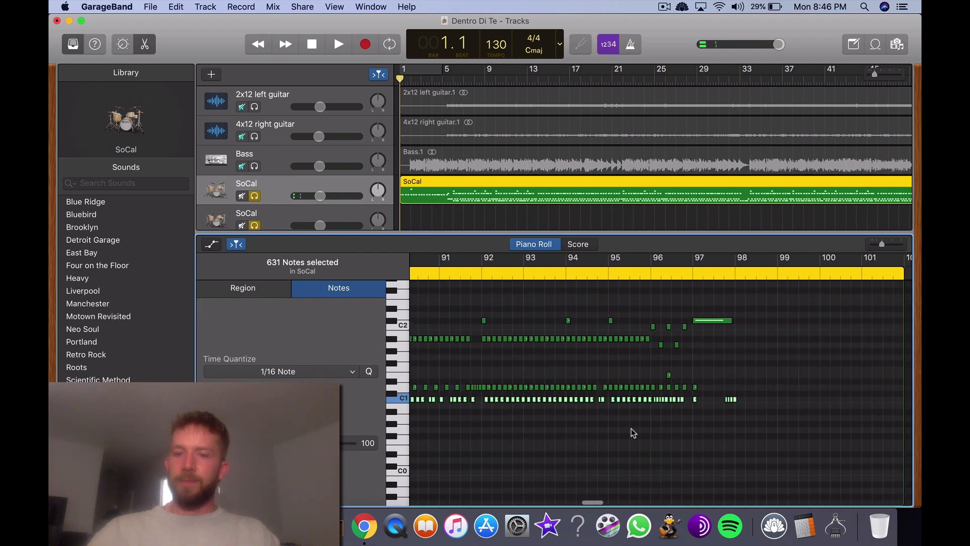
{"action": "scroll", "coordinate": [632, 428], "scroll_direction": "up", "scroll_amount": 2}
{"action": "scroll", "coordinate": [632, 429], "scroll_direction": "left", "scroll_amount": 2}
{"action": "scroll", "coordinate": [631, 429], "scroll_direction": "left", "scroll_amount": 15}
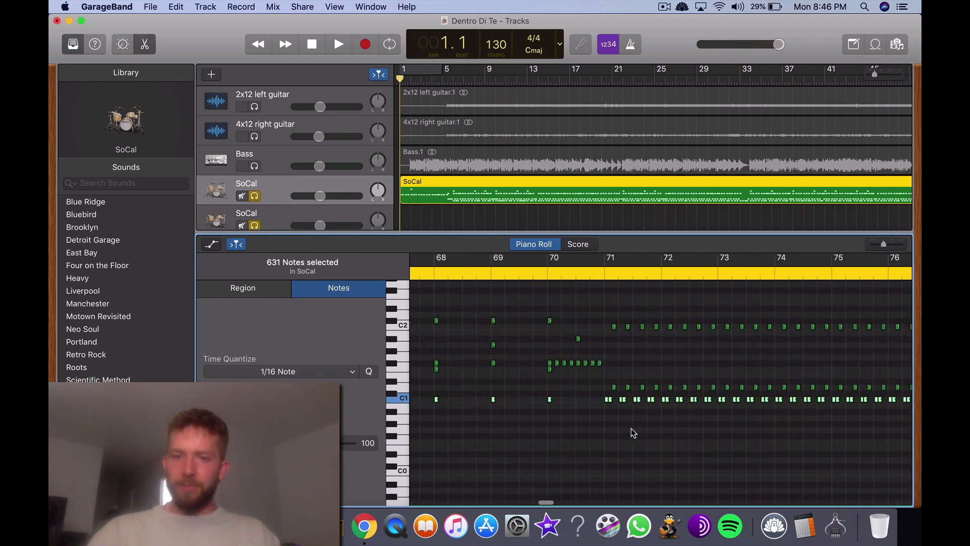
{"action": "scroll", "coordinate": [632, 429], "scroll_direction": "left", "scroll_amount": 15}
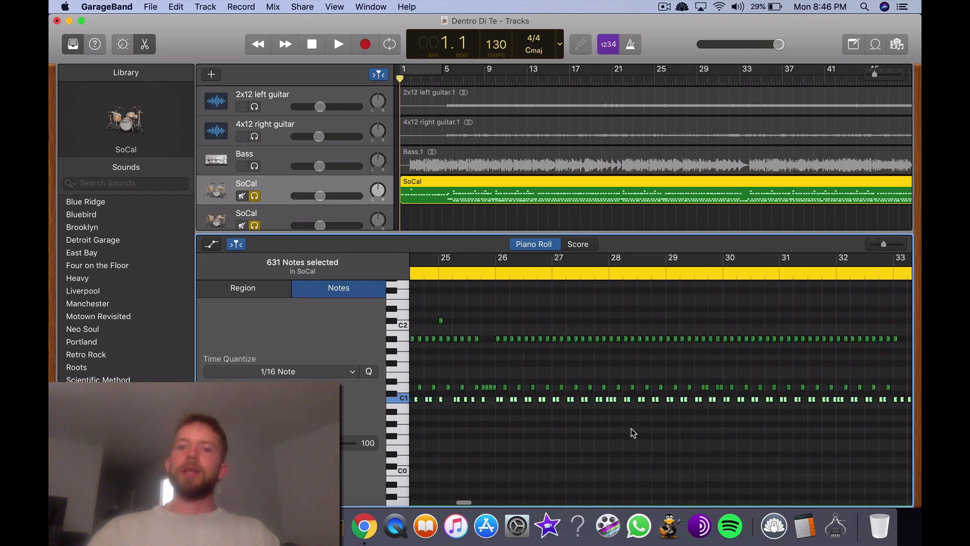
{"action": "scroll", "coordinate": [632, 429], "scroll_direction": "left", "scroll_amount": 10}
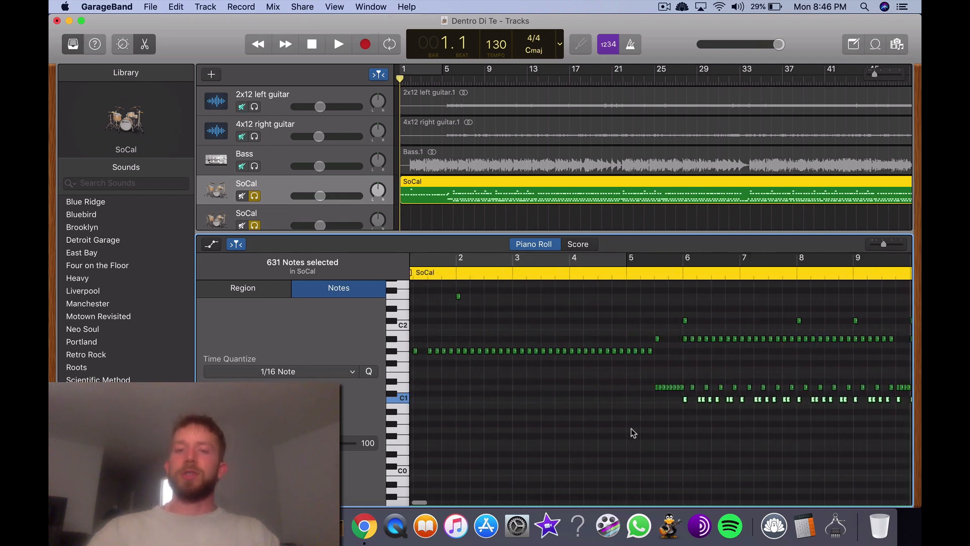
{"action": "scroll", "coordinate": [632, 429], "scroll_direction": "up", "scroll_amount": 2}
{"action": "scroll", "coordinate": [632, 428], "scroll_direction": "right", "scroll_amount": 5}
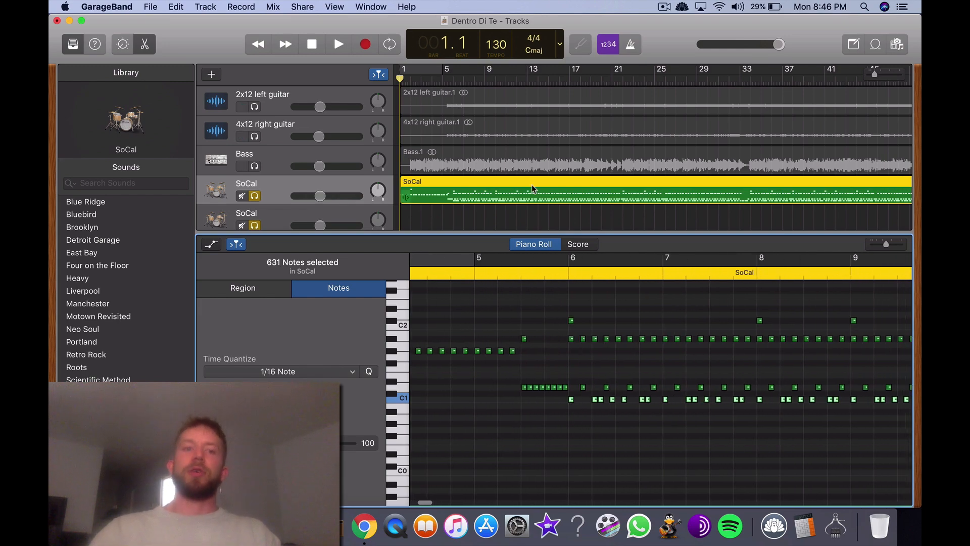
Paste the copied C1 kick notes onto the empty duplicate SoCal track at bar 1.
{"action": "left_click", "coordinate": [283, 217]}
{"action": "scroll", "coordinate": [403, 190], "scroll_direction": "down", "scroll_amount": 2}
{"action": "scroll", "coordinate": [403, 189], "scroll_direction": "down", "scroll_amount": 1}
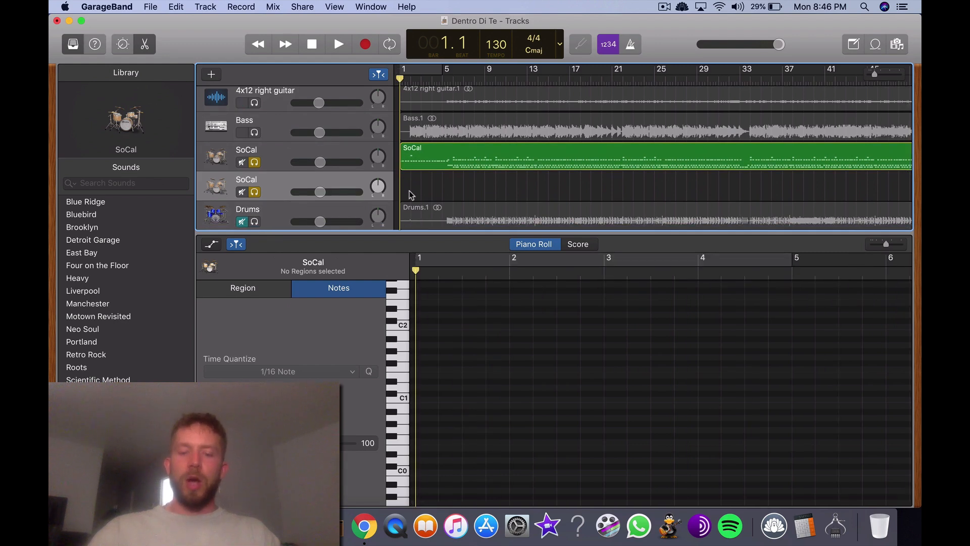
{"action": "key", "text": "super+v"}
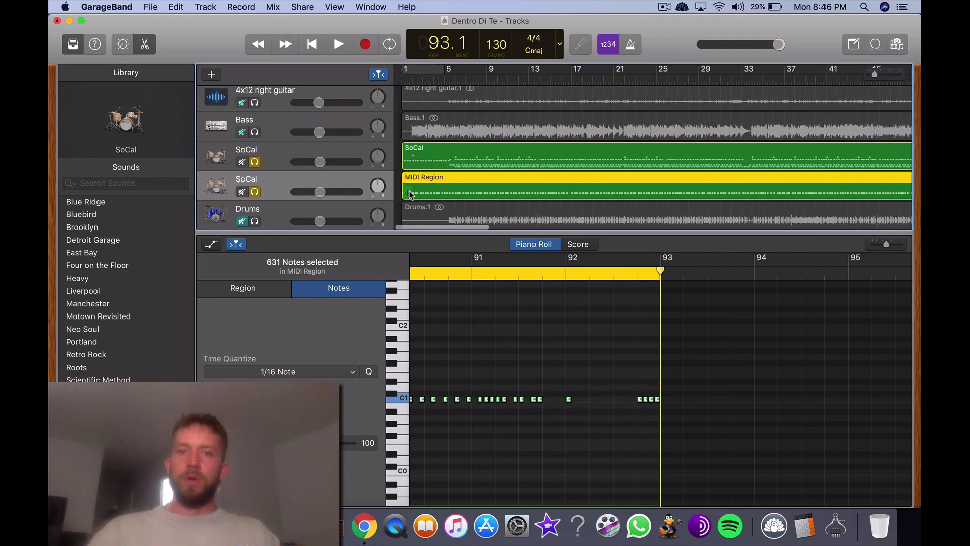
Shift all the pasted kick notes later together so the first one starts at bar 6, matching the original SoCal region.
{"action": "scroll", "coordinate": [410, 194], "scroll_direction": "right", "scroll_amount": 10}
{"action": "left_click_drag", "start_coordinate": [736, 195], "coordinate": [833, 195]}
{"action": "scroll", "coordinate": [443, 169], "scroll_direction": "left", "scroll_amount": 15}
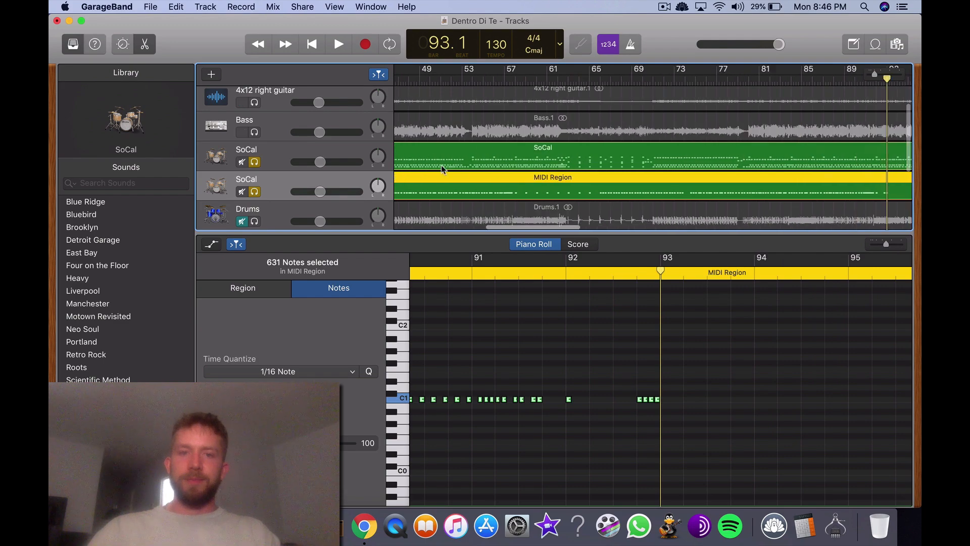
{"action": "scroll", "coordinate": [453, 368], "scroll_direction": "left", "scroll_amount": 15}
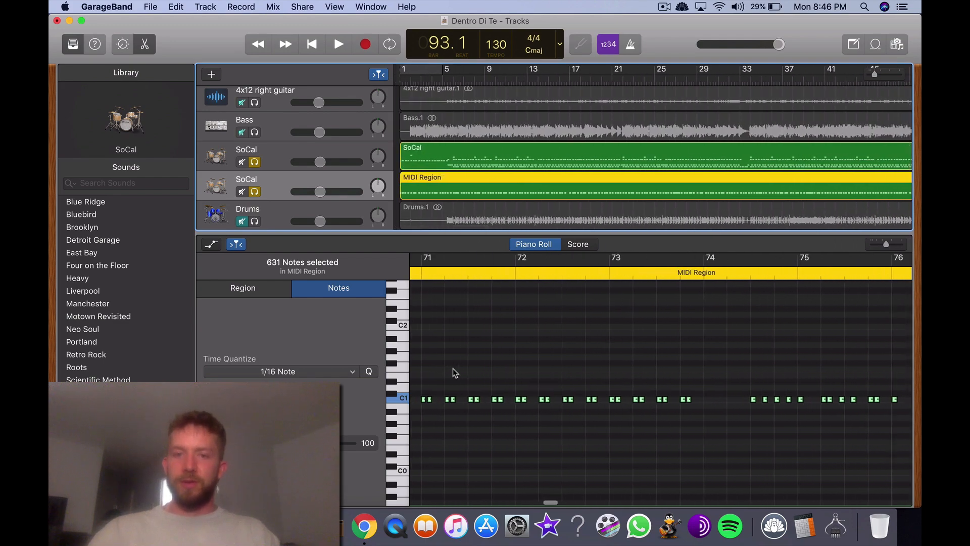
{"action": "scroll", "coordinate": [454, 373], "scroll_direction": "left", "scroll_amount": 20}
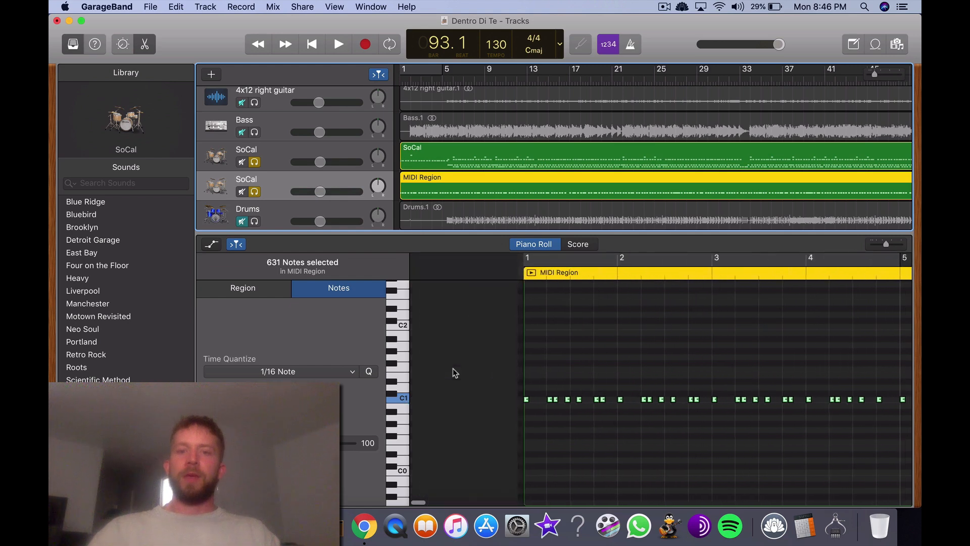
{"action": "left_click_drag", "start_coordinate": [418, 399], "coordinate": [642, 401]}
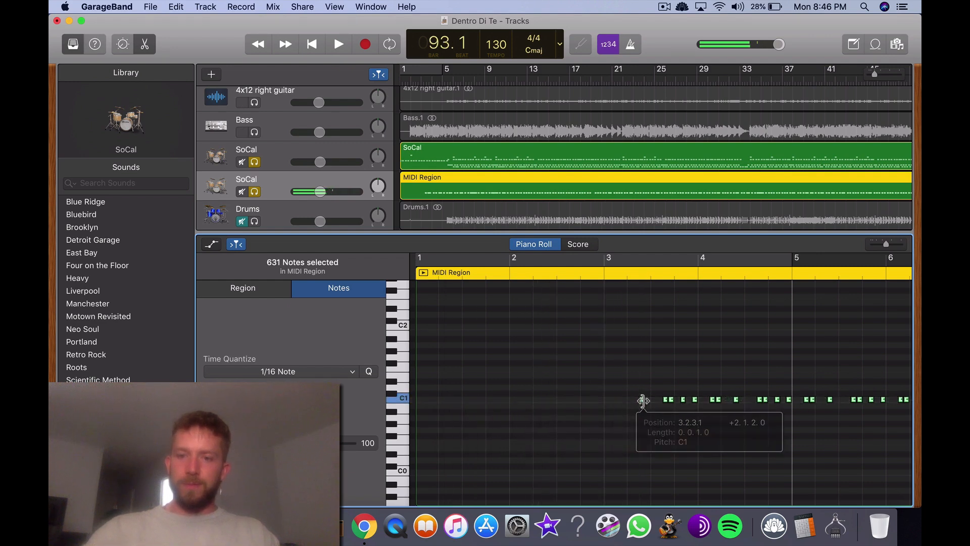
{"action": "scroll", "coordinate": [645, 404], "scroll_direction": "right", "scroll_amount": 2}
{"action": "left_click_drag", "start_coordinate": [460, 404], "coordinate": [709, 401]}
{"action": "left_click", "coordinate": [672, 427]}
{"action": "scroll", "coordinate": [597, 428], "scroll_direction": "right", "scroll_amount": 8}
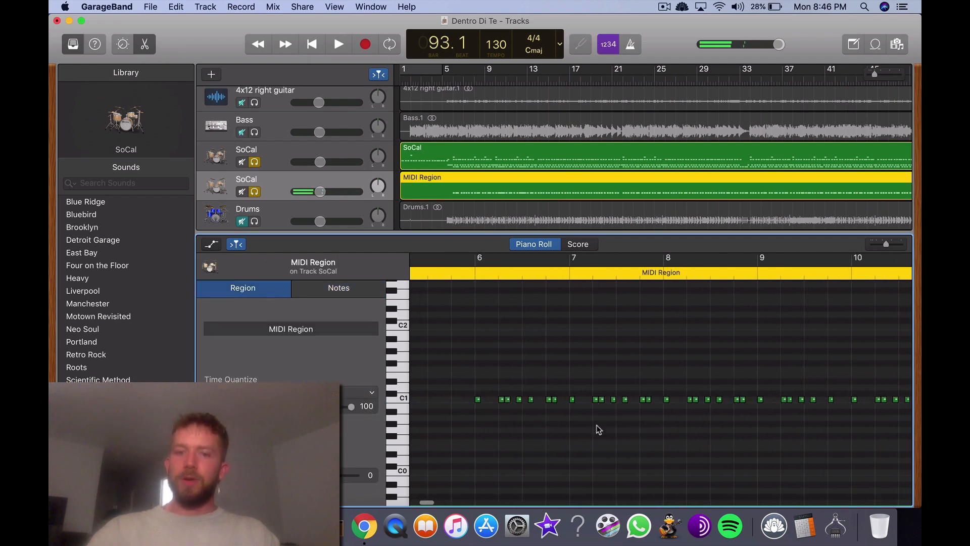
Rename the duplicate track holding the kick notes as "SoCal (Kick)\" and keep it soloed.
{"action": "scroll", "coordinate": [470, 390], "scroll_direction": "down", "scroll_amount": 6}
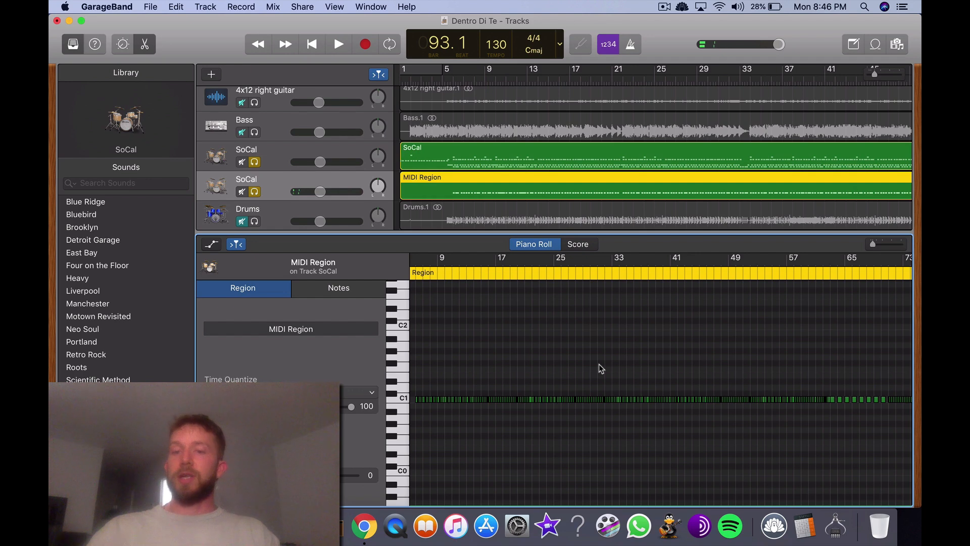
{"action": "right_click", "coordinate": [285, 187]}
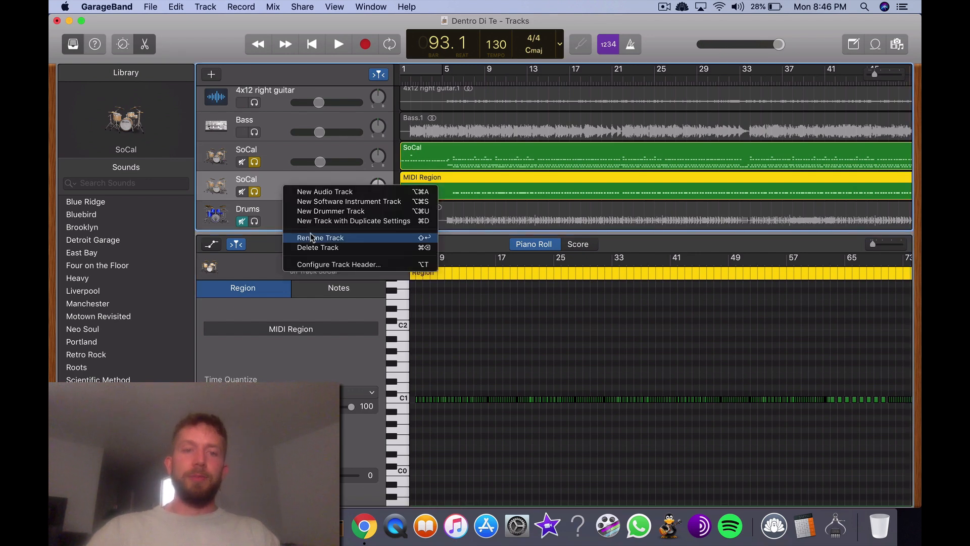
{"action": "left_click", "coordinate": [310, 237]}
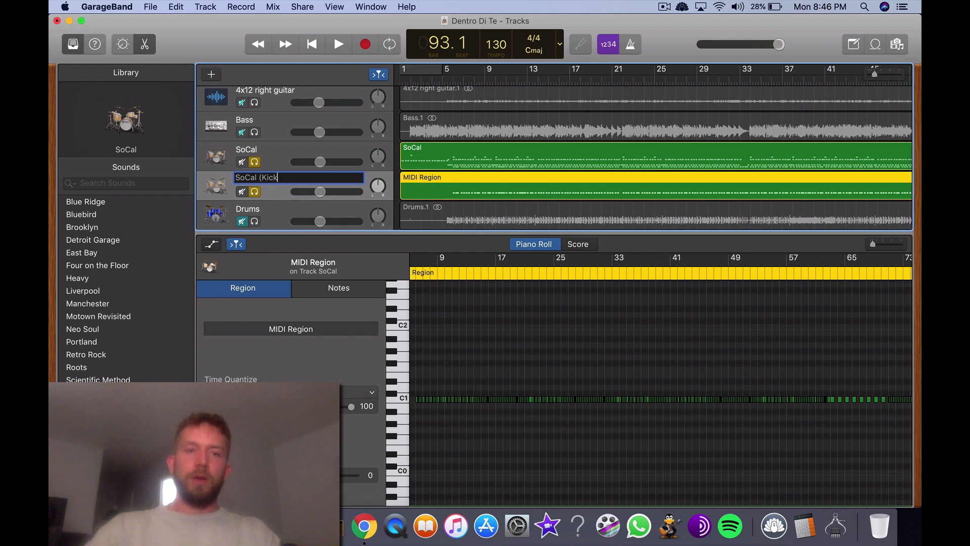
{"action": "left_click", "coordinate": [255, 193]}
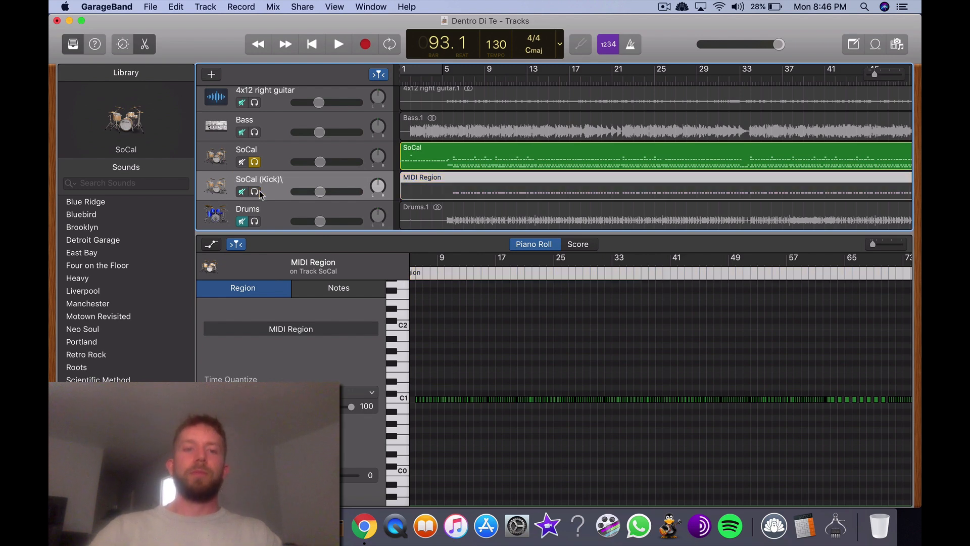
{"action": "left_click", "coordinate": [289, 152]}
{"action": "left_click", "coordinate": [255, 192]}
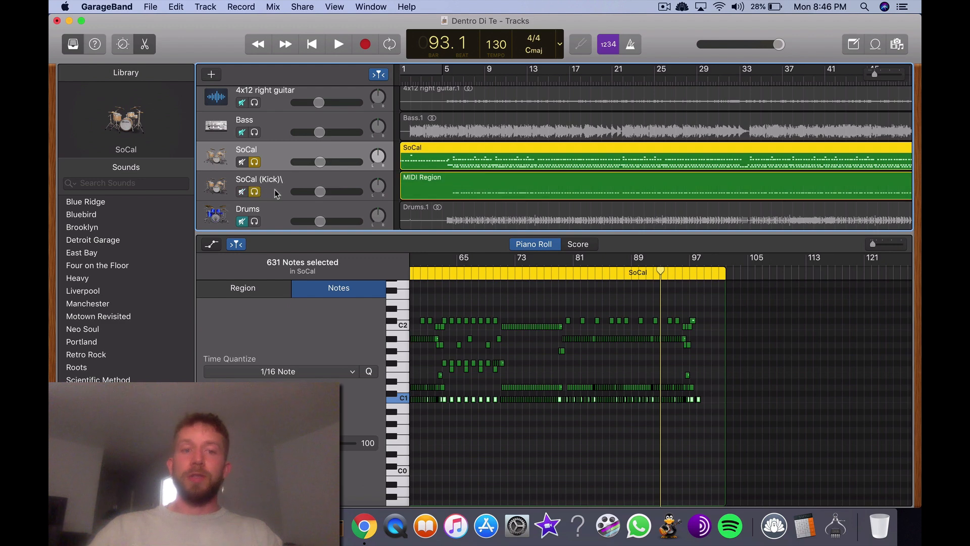
Create another new track with duplicate settings from the SoCal (Kick) track.
{"action": "right_click", "coordinate": [285, 183]}
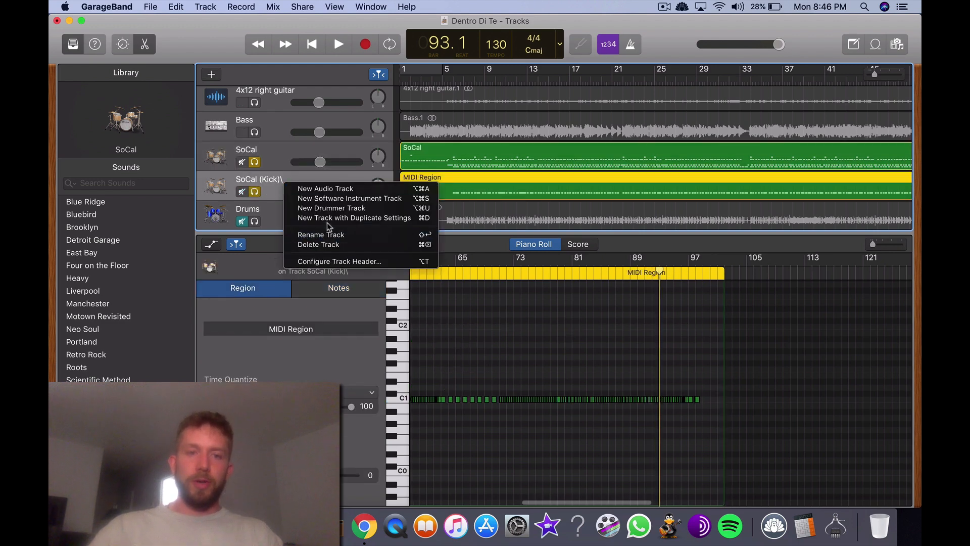
{"action": "left_click", "coordinate": [328, 218]}
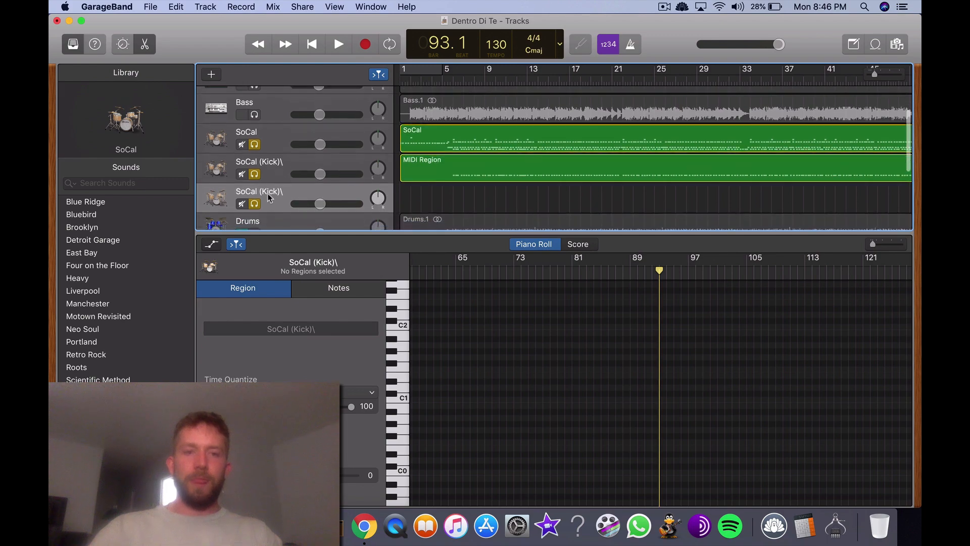
{"action": "right_click", "coordinate": [273, 202]}
{"action": "left_click", "coordinate": [489, 213]}
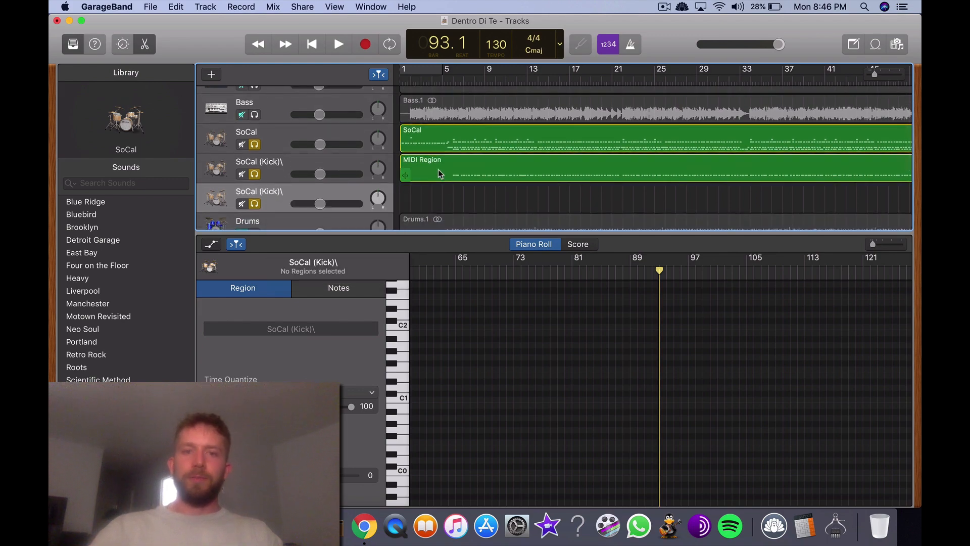
Reopen the original SoCal region's notes, clear the kick note selection and audition the first D1 snare note.
{"action": "left_click", "coordinate": [444, 143]}
{"action": "scroll", "coordinate": [474, 380], "scroll_direction": "left", "scroll_amount": 10}
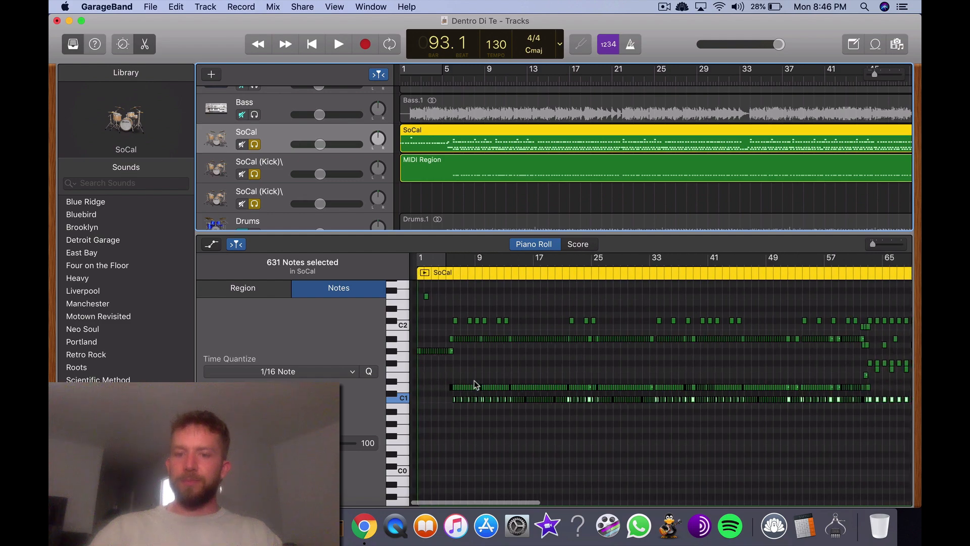
{"action": "left_click", "coordinate": [492, 427]}
{"action": "key", "text": "super+Right"}
{"action": "key", "text": "super+Right"}
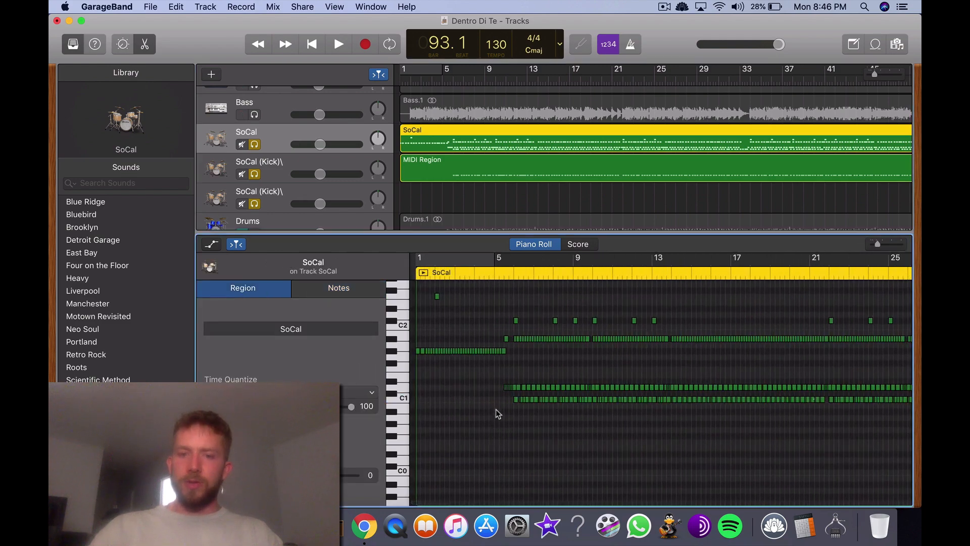
{"action": "key", "text": "super+Right"}
{"action": "left_click", "coordinate": [595, 388]}
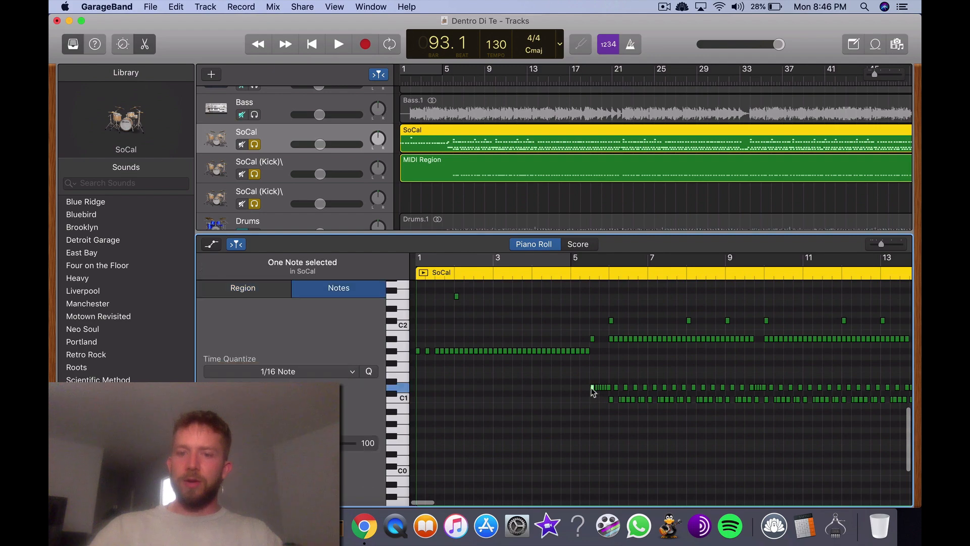
Select all the D1 snare notes in the original SoCal region, through to the end of the song.
{"action": "left_click", "coordinate": [565, 388]}
{"action": "key", "text": "super+Left"}
{"action": "key", "text": "super+Left"}
{"action": "key", "text": "super+Left"}
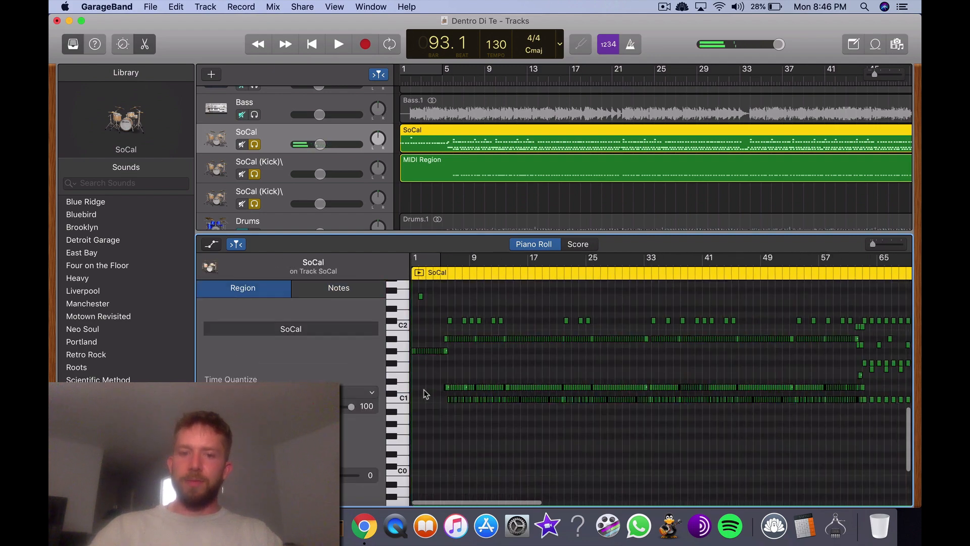
{"action": "left_click_drag", "start_coordinate": [426, 387], "coordinate": [508, 382]}
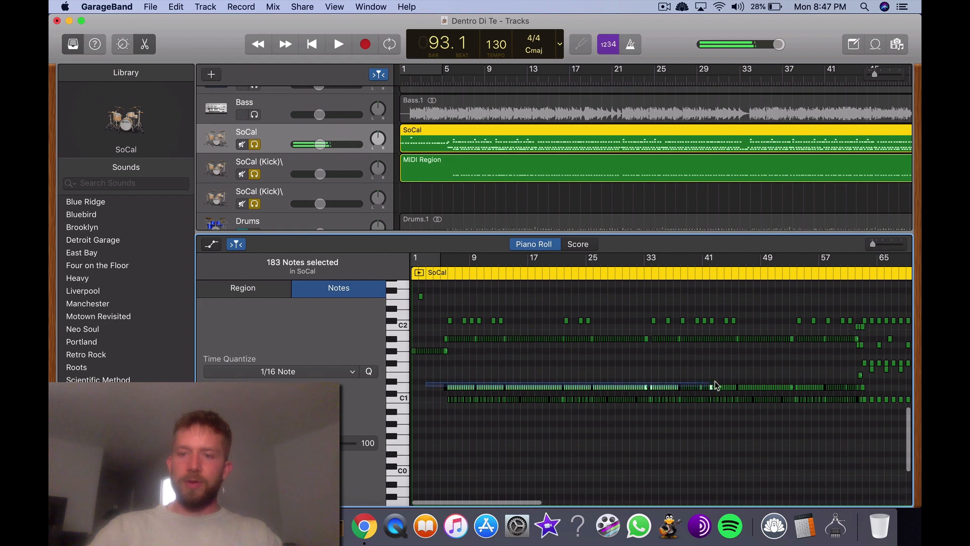
{"action": "left_click_drag", "start_coordinate": [714, 385], "coordinate": [918, 390]}
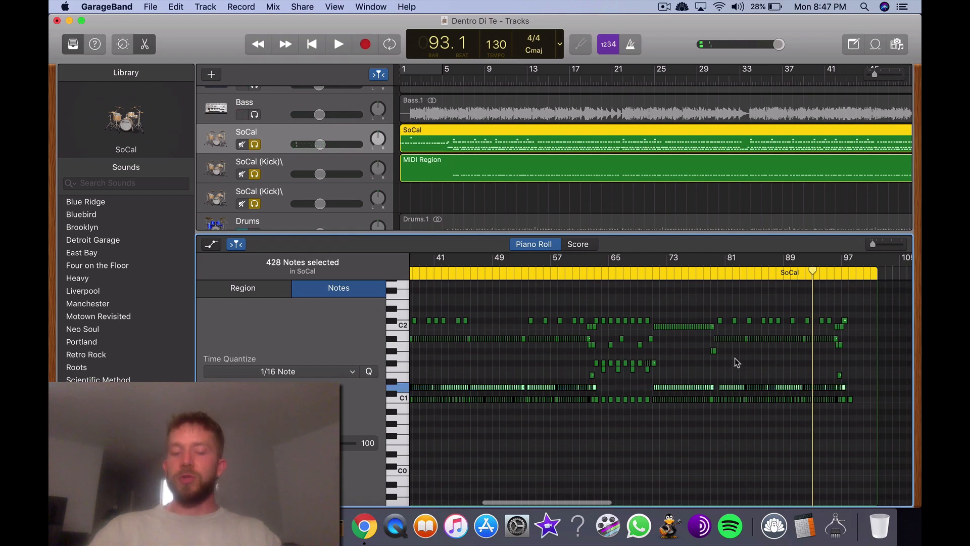
Examine the selected D1 snare notes from the end of the SoCal region back to its beginning.
{"action": "key", "text": "super+Right"}
{"action": "key", "text": "super+Right"}
{"action": "scroll", "coordinate": [735, 358], "scroll_direction": "right", "scroll_amount": 5}
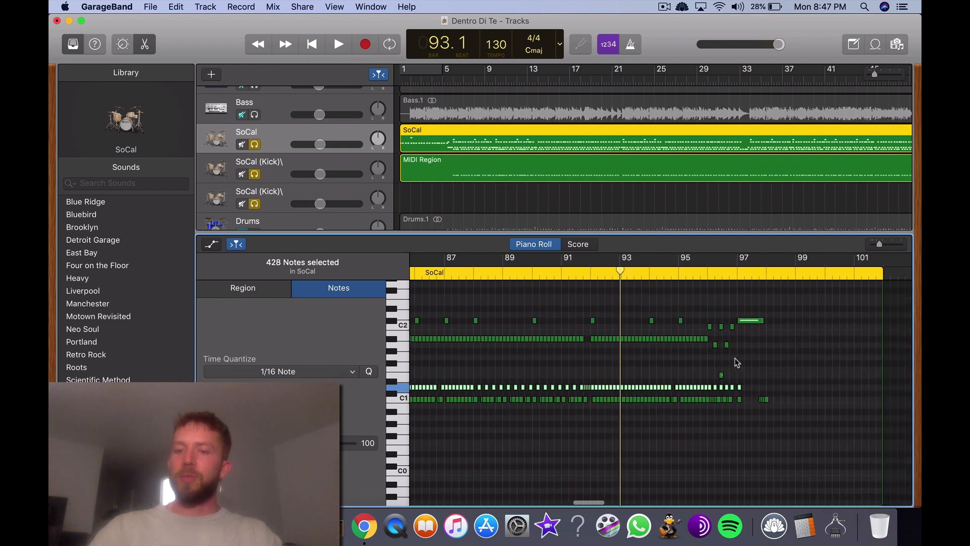
{"action": "scroll", "coordinate": [735, 379], "scroll_direction": "left", "scroll_amount": 8}
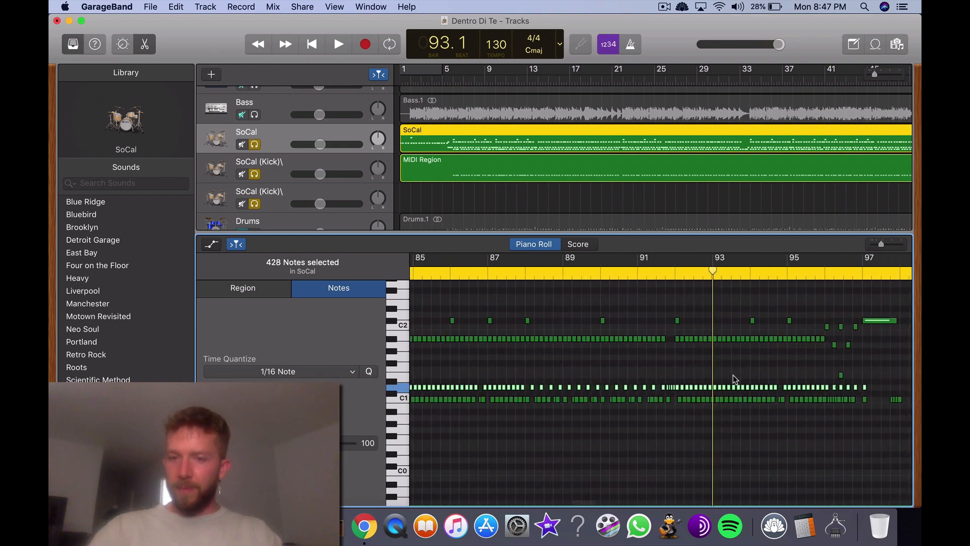
{"action": "scroll", "coordinate": [735, 379], "scroll_direction": "left", "scroll_amount": 15}
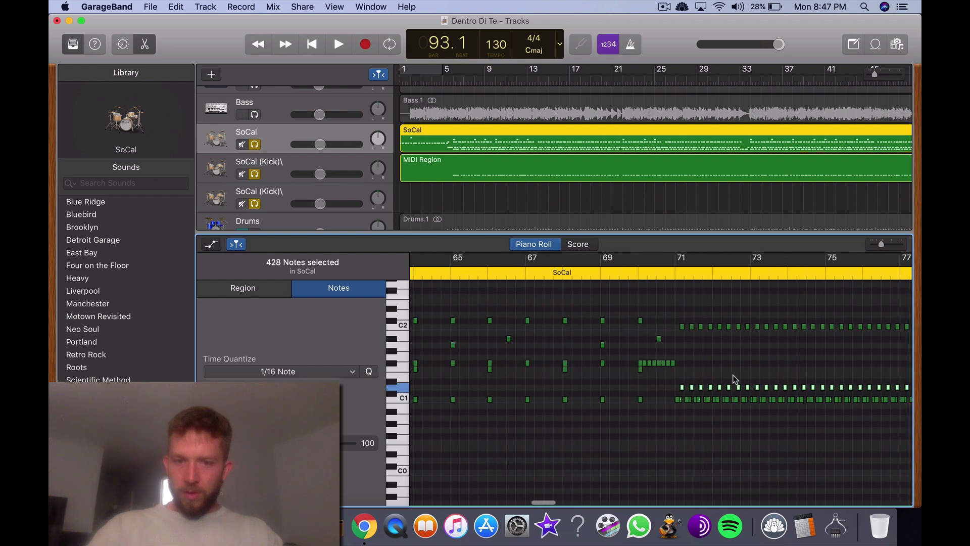
{"action": "scroll", "coordinate": [735, 379], "scroll_direction": "left", "scroll_amount": 15}
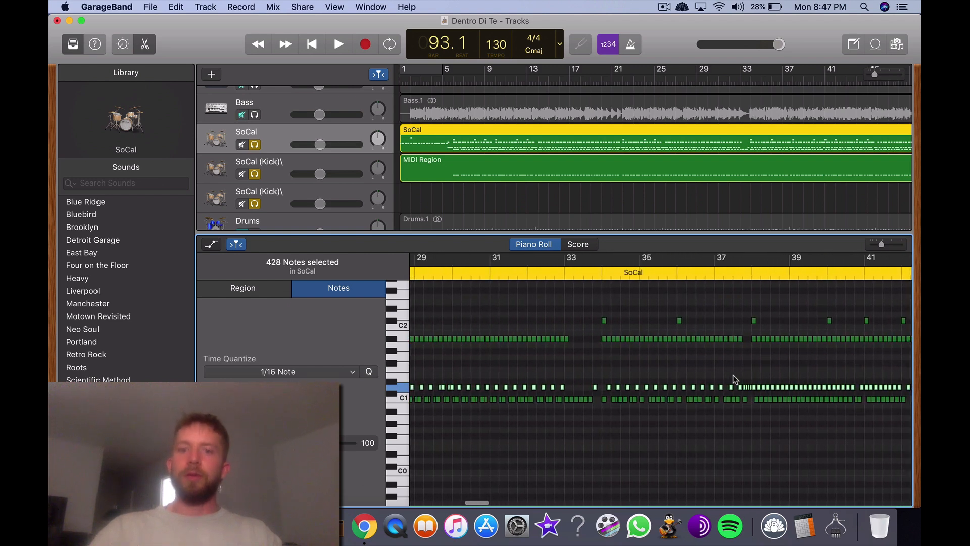
{"action": "scroll", "coordinate": [734, 379], "scroll_direction": "left", "scroll_amount": 4}
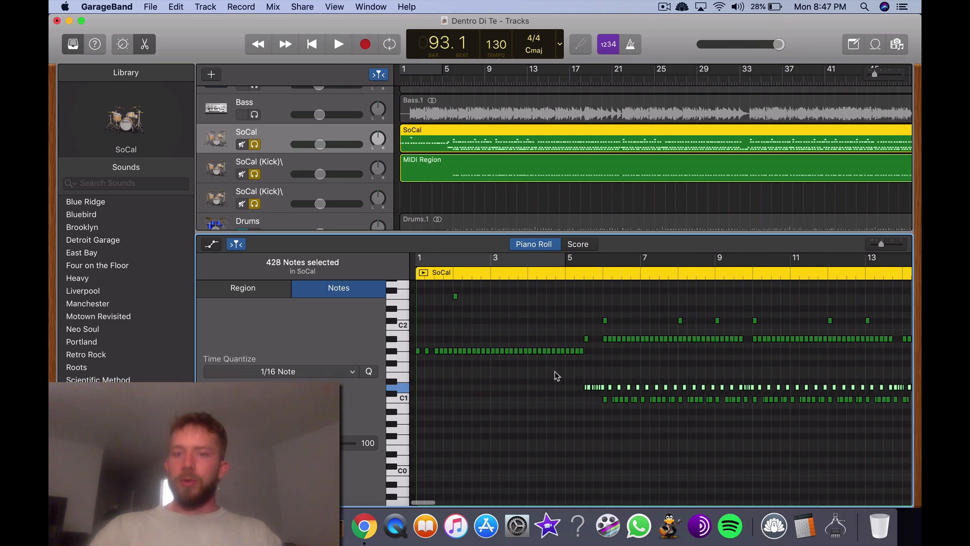
{"action": "scroll", "coordinate": [556, 376], "scroll_direction": "up", "scroll_amount": 5}
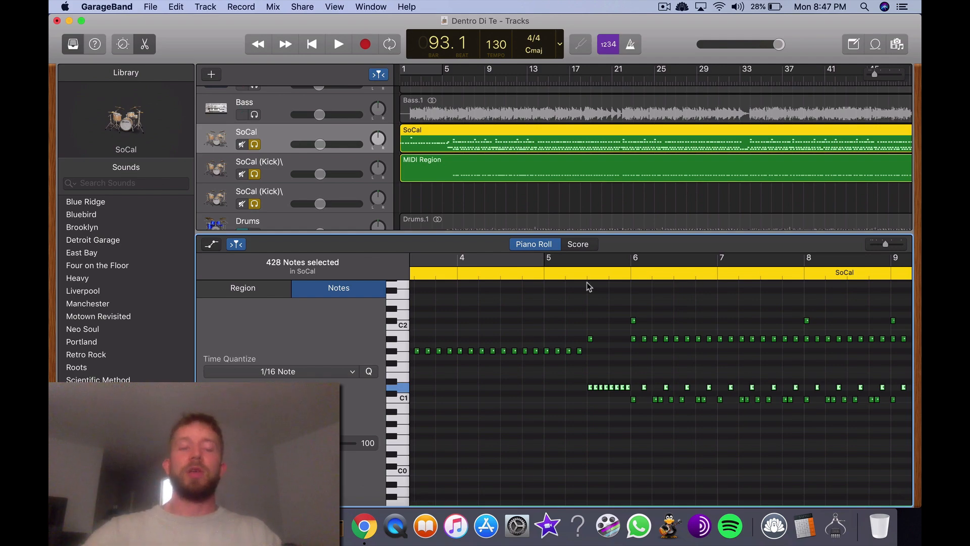
Paste the copied D1 snare notes onto the second, empty duplicate track at bar 1.
{"action": "left_click", "coordinate": [360, 199]}
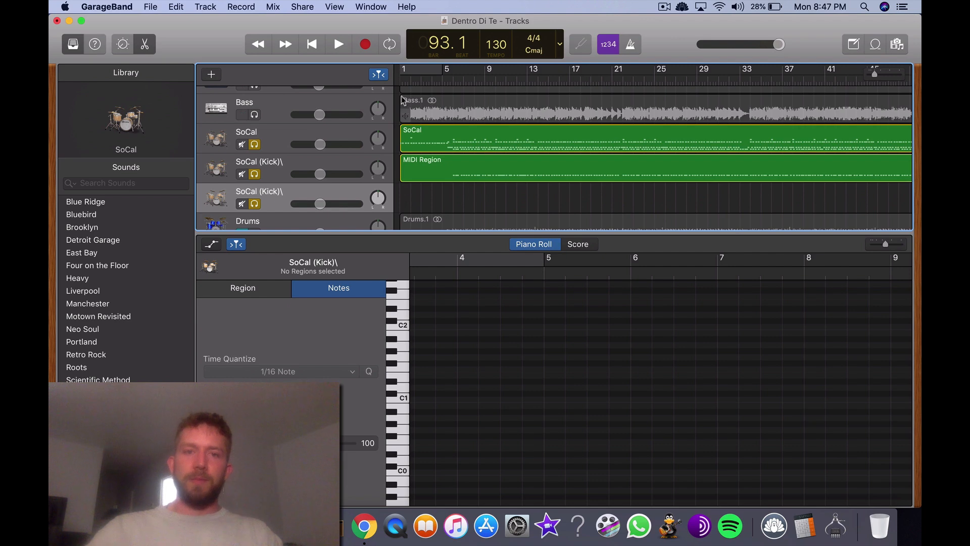
{"action": "key", "text": "Return"}
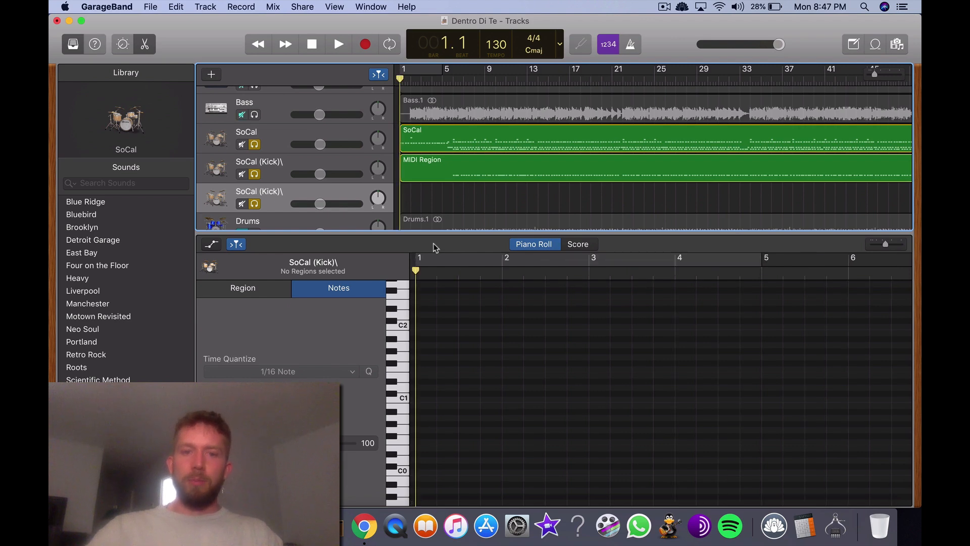
{"action": "key", "text": "super+v"}
Shift all the pasted snare notes later together so the first one starts midway through bar 5, keeping them on D1.
{"action": "left_click_drag", "start_coordinate": [650, 205], "coordinate": [748, 202]}
{"action": "scroll", "coordinate": [617, 180], "scroll_direction": "left", "scroll_amount": 5}
{"action": "scroll", "coordinate": [618, 180], "scroll_direction": "left", "scroll_amount": 5}
{"action": "scroll", "coordinate": [486, 355], "scroll_direction": "left", "scroll_amount": 10}
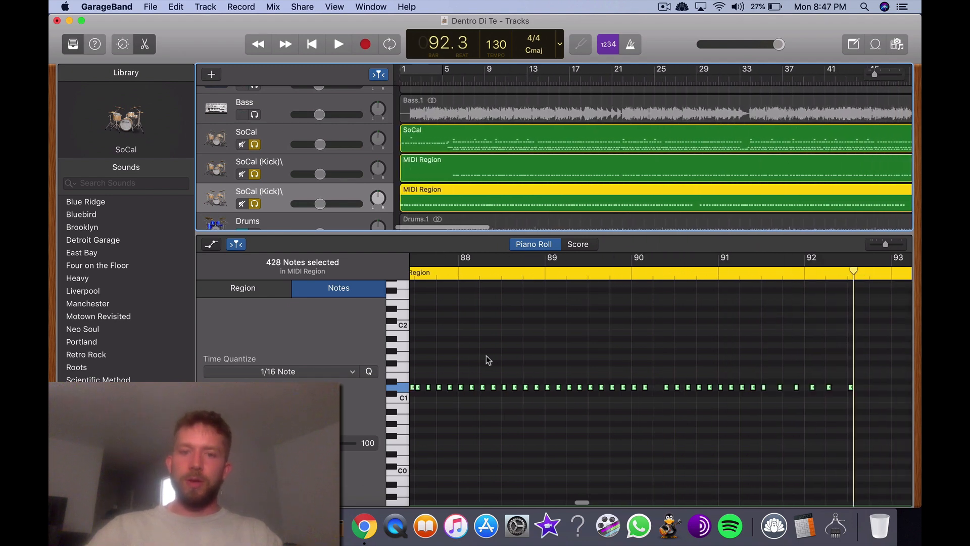
{"action": "scroll", "coordinate": [486, 356], "scroll_direction": "left", "scroll_amount": 15}
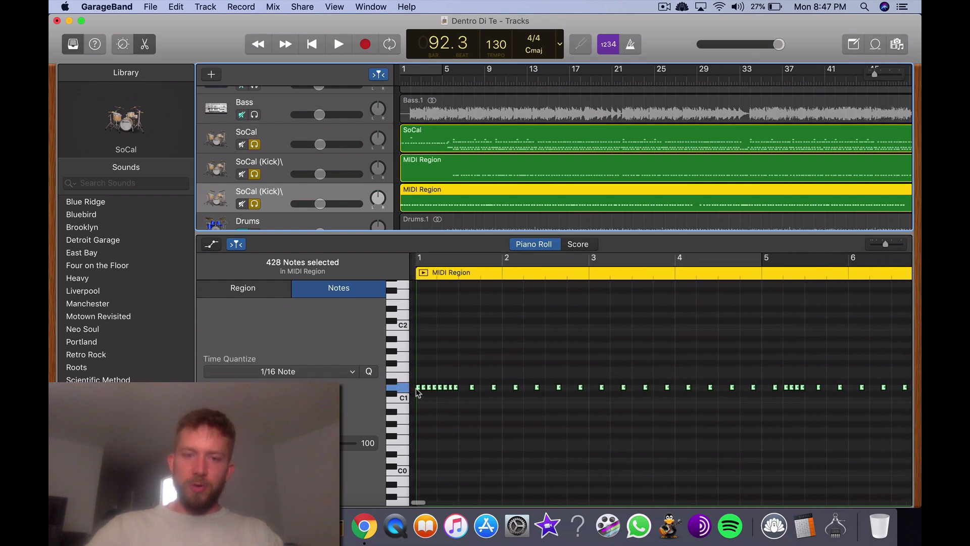
{"action": "mouse_move", "coordinate": [416, 389]}
{"action": "left_mouse_down"}
{"action": "mouse_move", "coordinate": [506, 388]}
{"action": "mouse_move", "coordinate": [432, 389]}
{"action": "left_mouse_up"}
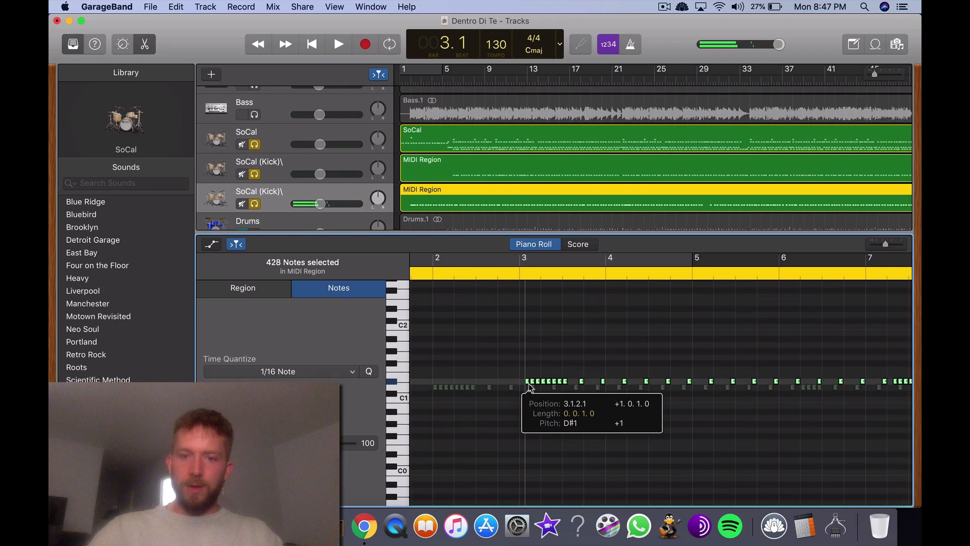
{"action": "left_click_drag", "start_coordinate": [529, 384], "coordinate": [683, 393]}
{"action": "scroll", "coordinate": [525, 389], "scroll_direction": "right", "scroll_amount": 2}
{"action": "left_click", "coordinate": [667, 418]}
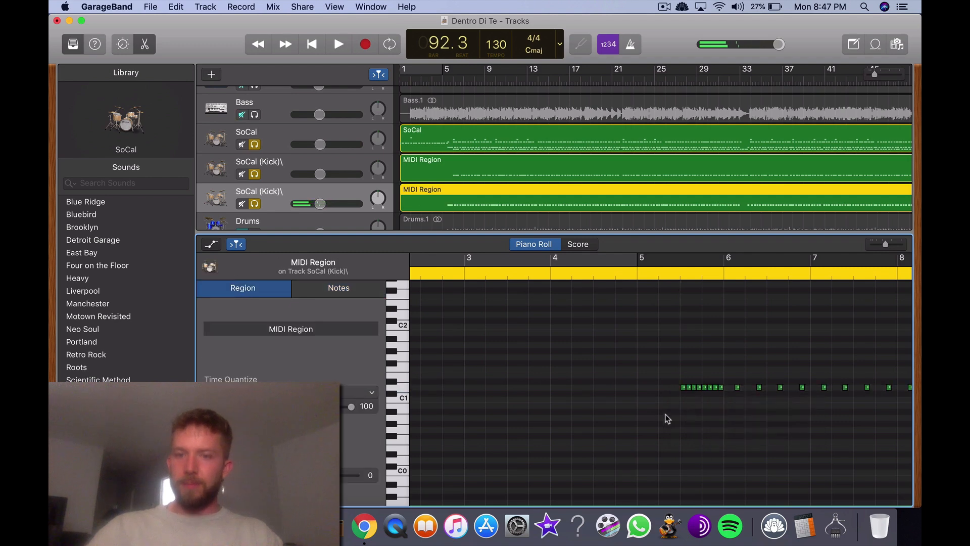
Rename the second duplicate track "SoCal (Snare)" and correct the first duplicate track's name to "SoCal (Kick)".
{"action": "left_click", "coordinate": [273, 203]}
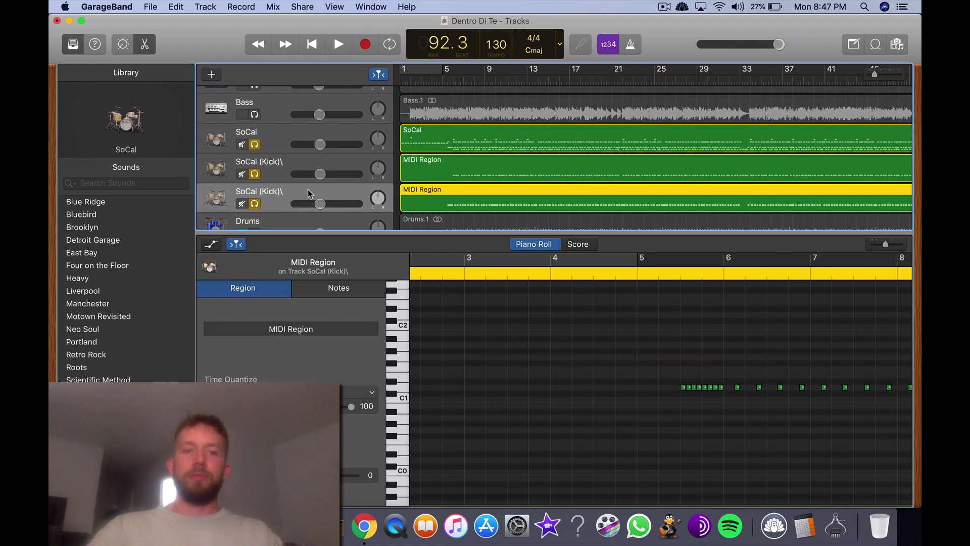
{"action": "left_click", "coordinate": [288, 175]}
{"action": "left_click", "coordinate": [276, 195]}
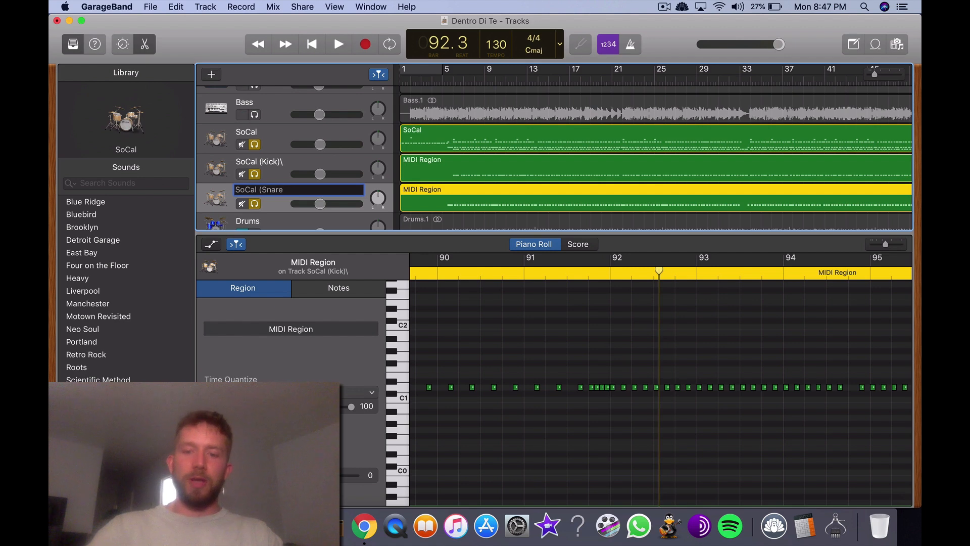
{"action": "left_click", "coordinate": [277, 174]}
{"action": "right_click", "coordinate": [278, 168]}
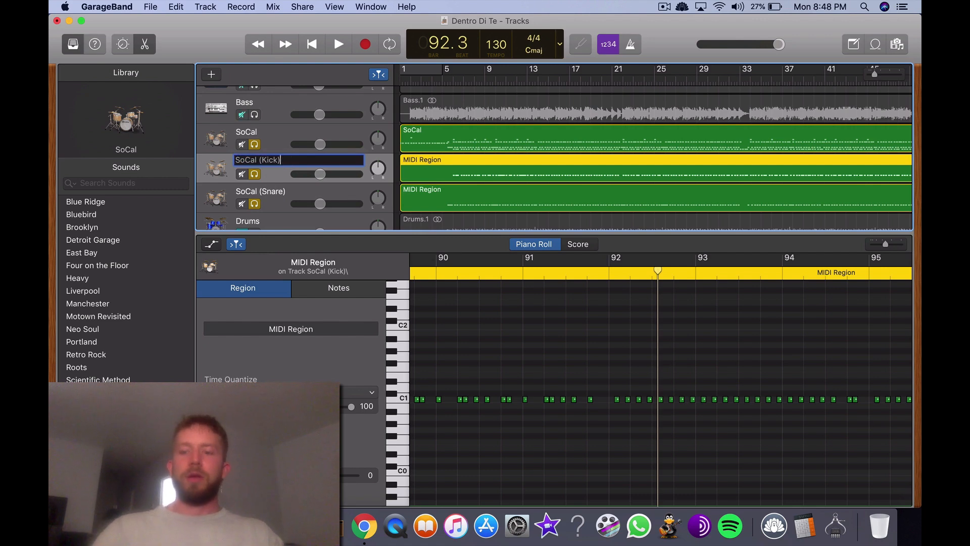
Create a new track with duplicate settings from the SoCal (Snare) track.
{"action": "left_click", "coordinate": [280, 207]}
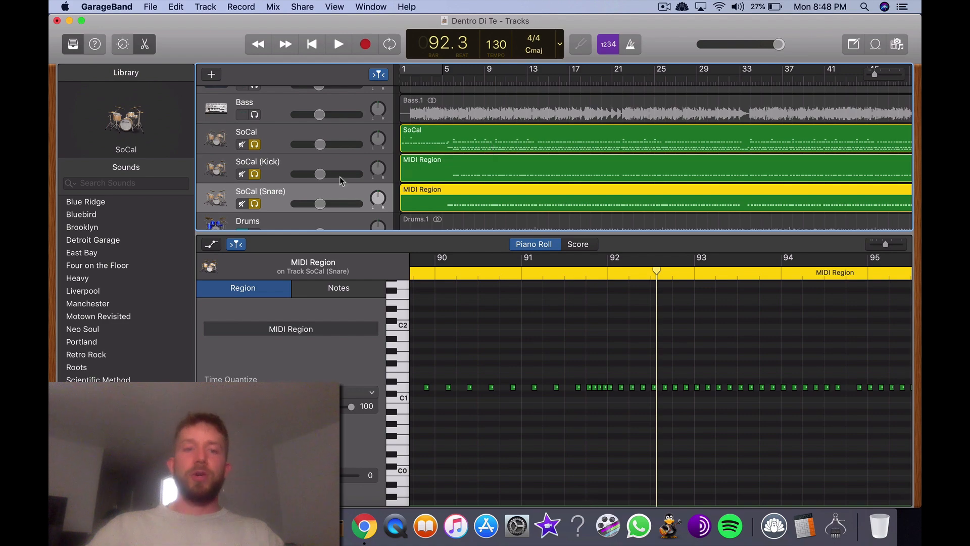
{"action": "right_click", "coordinate": [271, 205]}
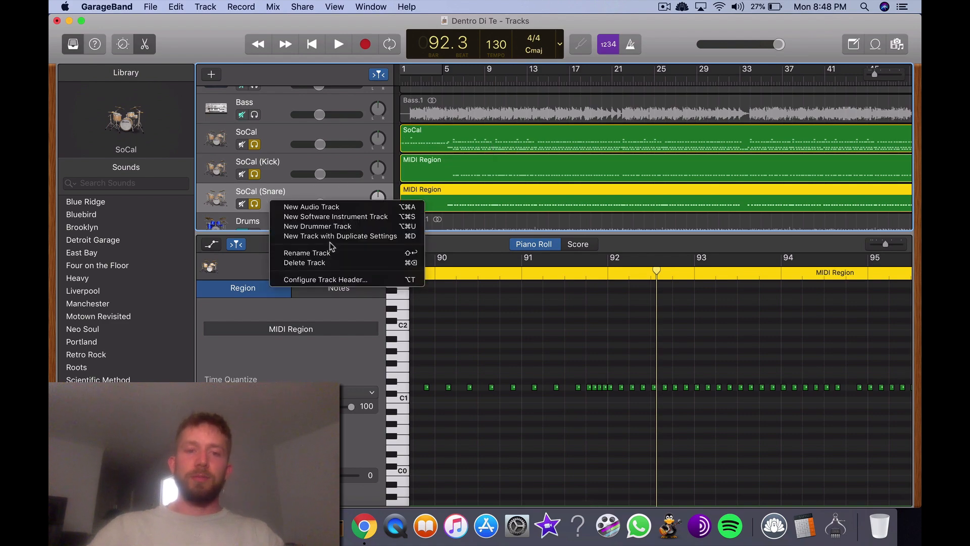
{"action": "left_click", "coordinate": [332, 237]}
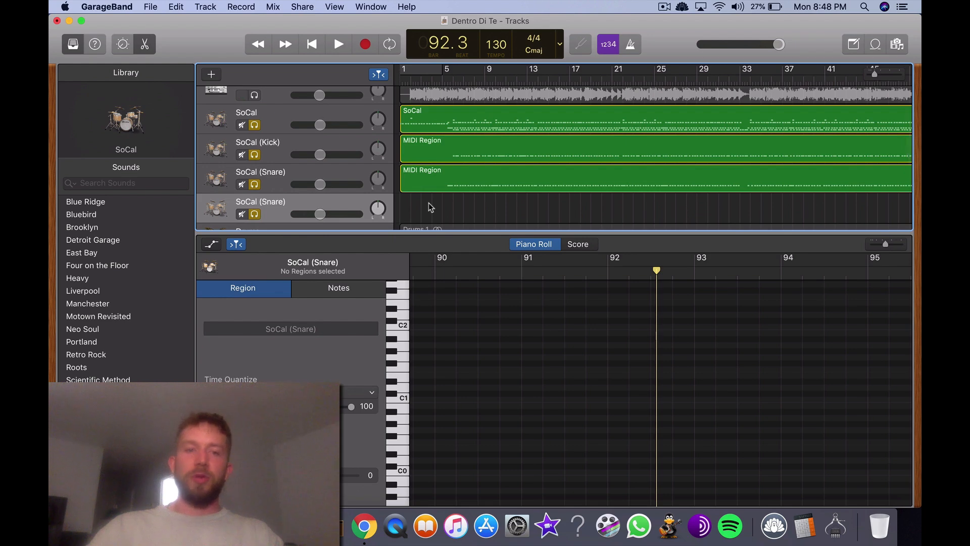
Examine the notes of the original SoCal region along the song to find the next drum sound to separate.
{"action": "scroll", "coordinate": [433, 211], "scroll_direction": "up", "scroll_amount": 5}
{"action": "scroll", "coordinate": [432, 212], "scroll_direction": "down", "scroll_amount": 4}
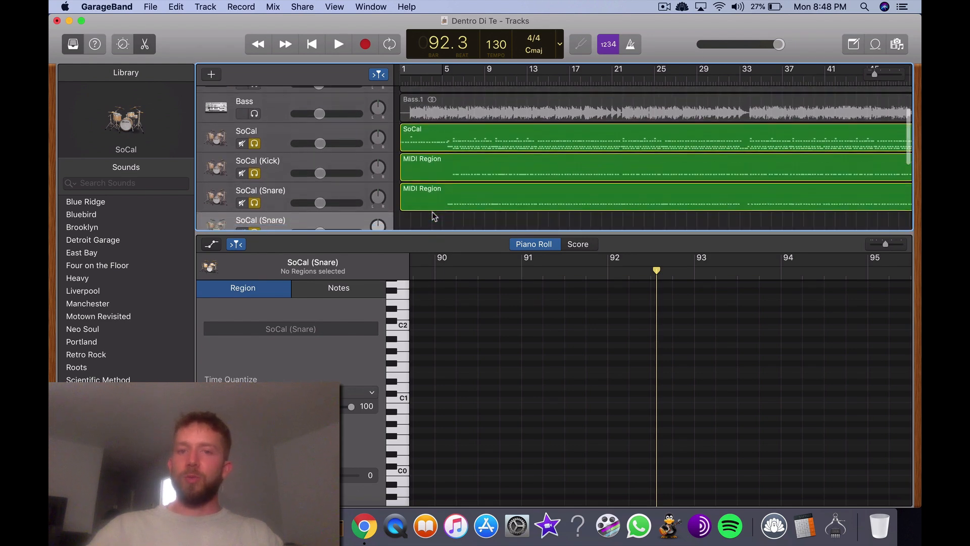
{"action": "scroll", "coordinate": [432, 212], "scroll_direction": "down", "scroll_amount": 1}
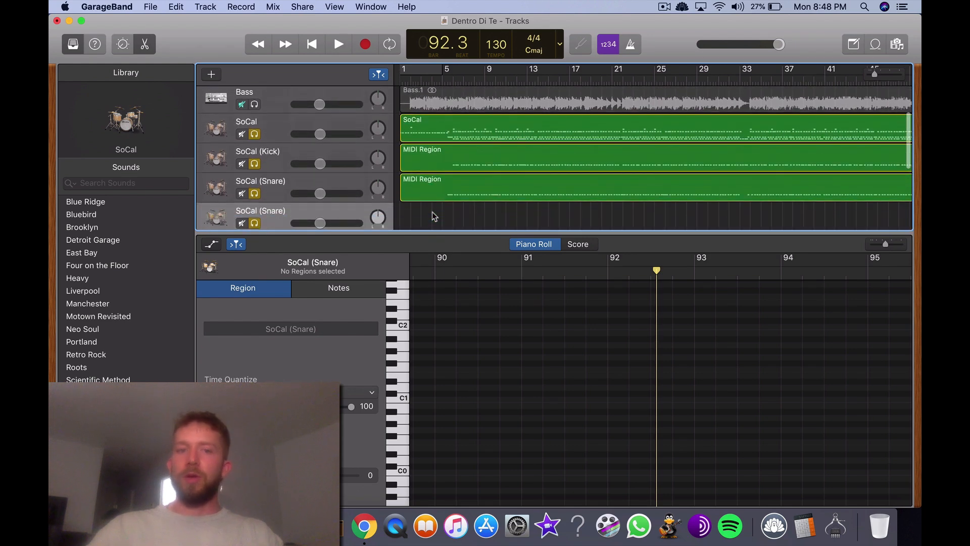
{"action": "left_click", "coordinate": [425, 130]}
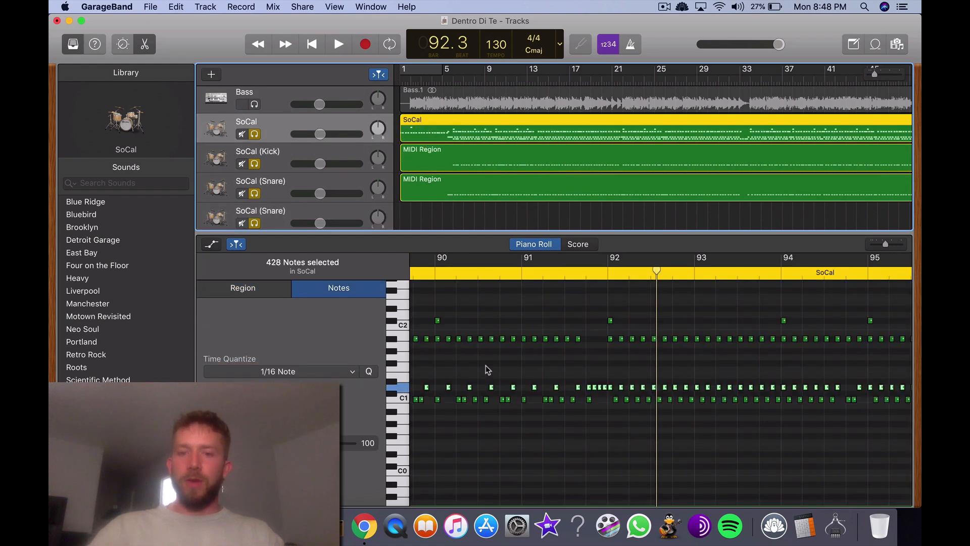
{"action": "scroll", "coordinate": [487, 365], "scroll_direction": "left", "scroll_amount": 10}
{"action": "scroll", "coordinate": [502, 364], "scroll_direction": "left", "scroll_amount": 15}
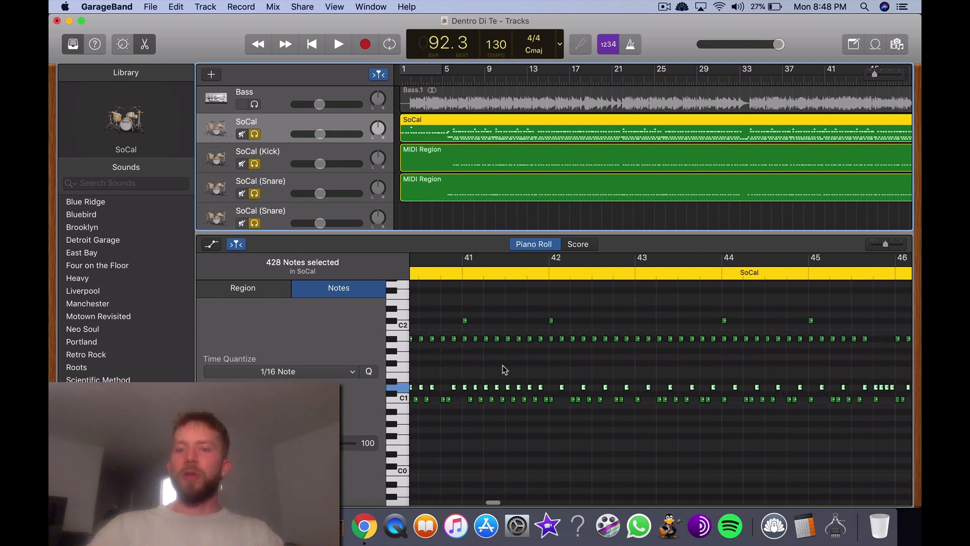
{"action": "scroll", "coordinate": [547, 360], "scroll_direction": "right", "scroll_amount": 6}
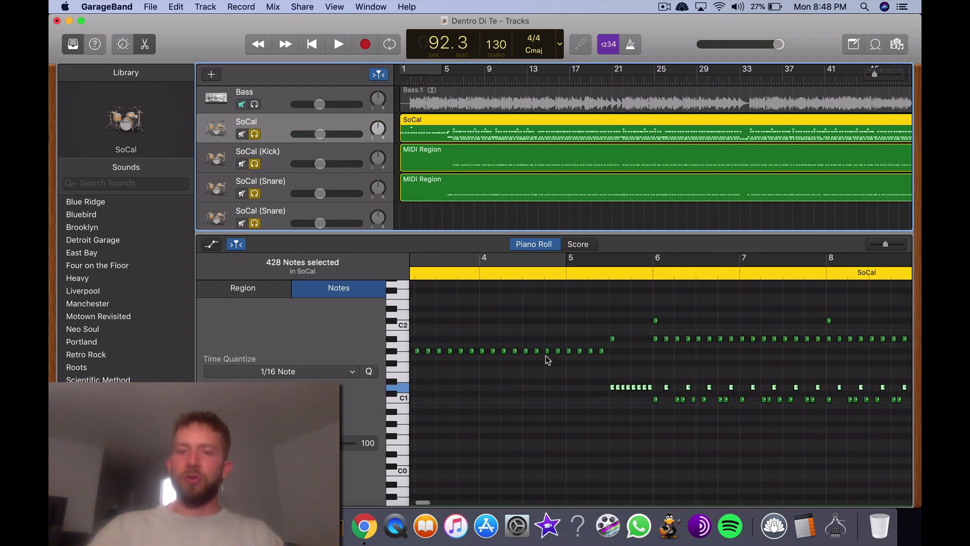
{"action": "scroll", "coordinate": [547, 360], "scroll_direction": "right", "scroll_amount": 20}
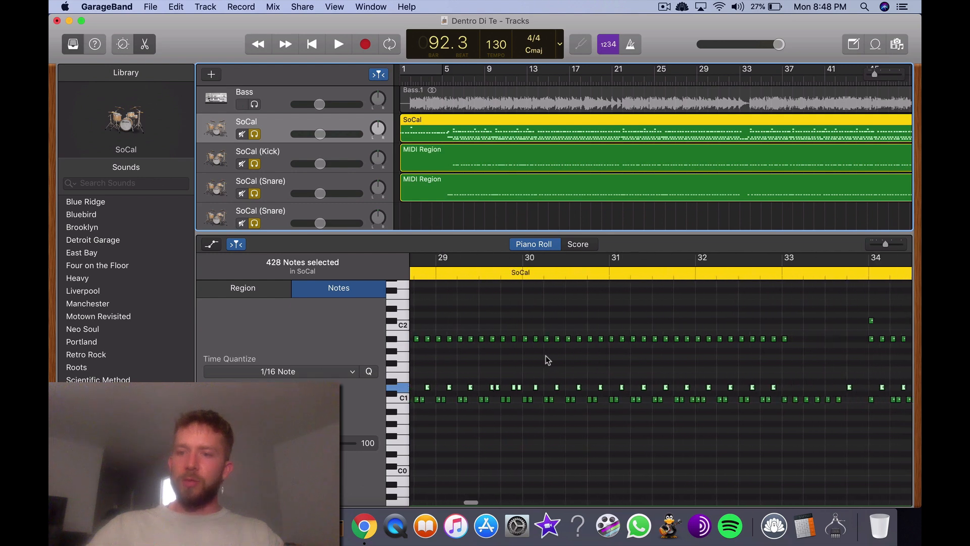
{"action": "scroll", "coordinate": [548, 360], "scroll_direction": "left", "scroll_amount": 4}
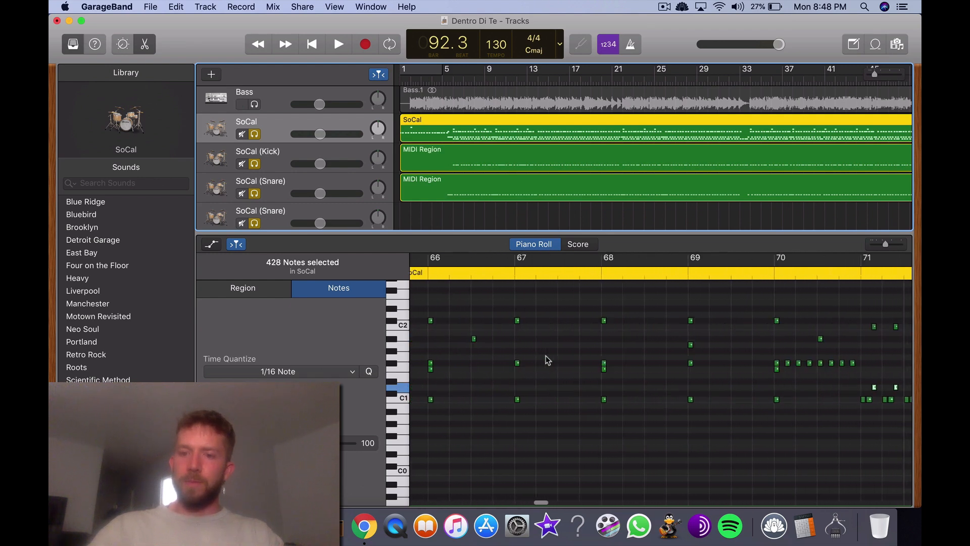
{"action": "scroll", "coordinate": [508, 366], "scroll_direction": "left", "scroll_amount": 20}
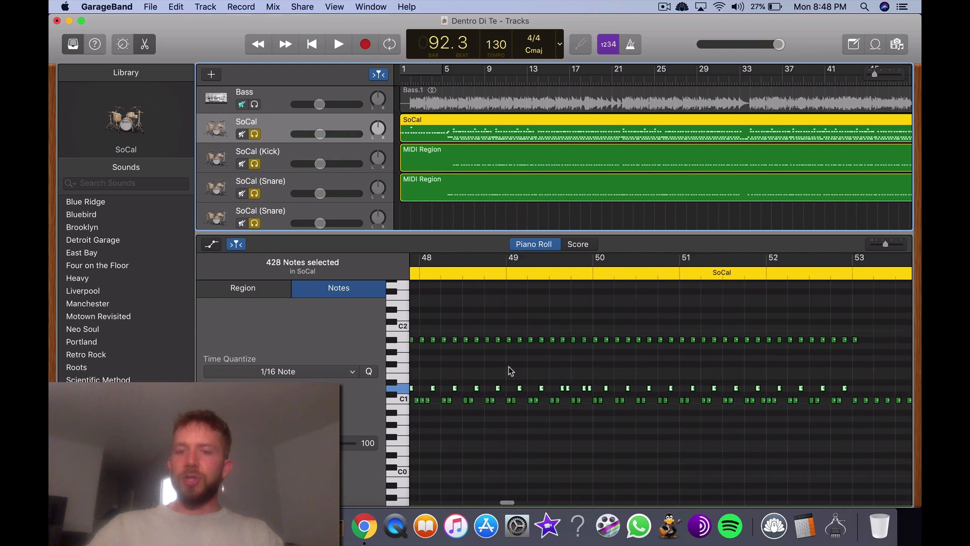
{"action": "scroll", "coordinate": [528, 371], "scroll_direction": "left", "scroll_amount": 5}
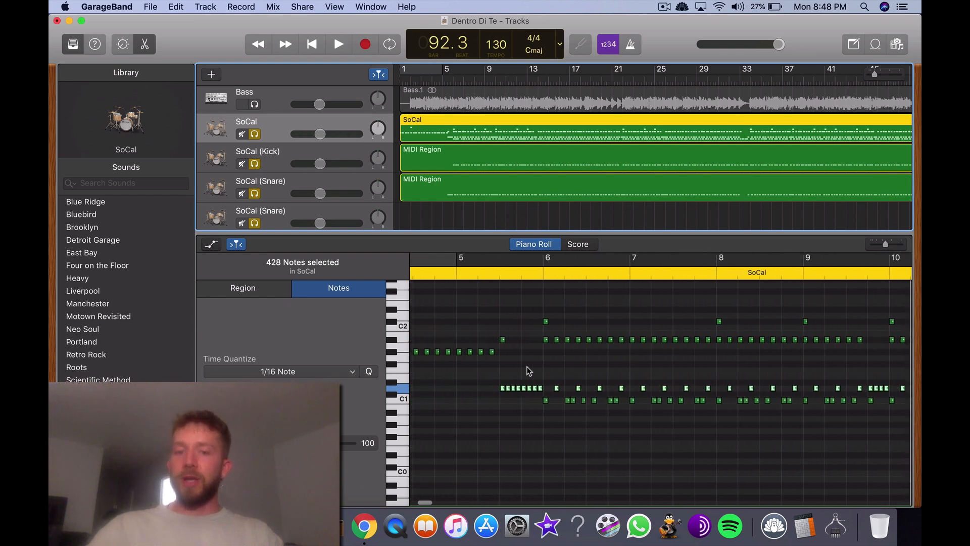
{"action": "scroll", "coordinate": [528, 371], "scroll_direction": "right", "scroll_amount": 8}
{"action": "scroll", "coordinate": [527, 370], "scroll_direction": "right", "scroll_amount": 20}
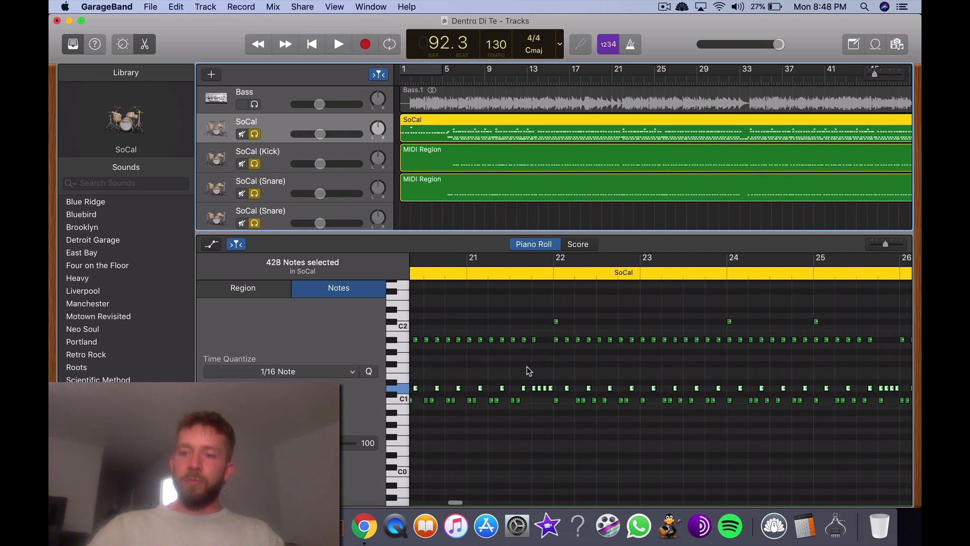
{"action": "scroll", "coordinate": [526, 371], "scroll_direction": "right", "scroll_amount": 2}
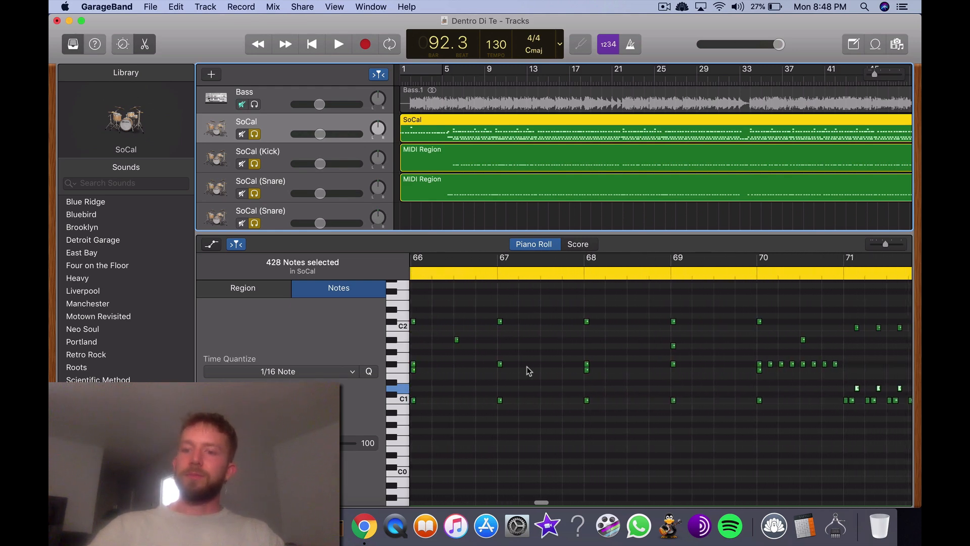
{"action": "scroll", "coordinate": [529, 371], "scroll_direction": "left", "scroll_amount": 4}
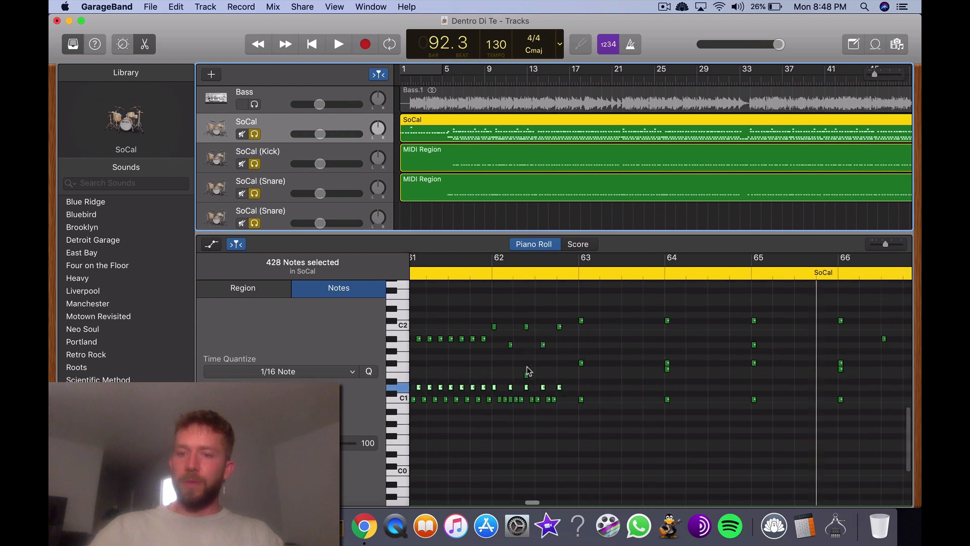
{"action": "scroll", "coordinate": [526, 366], "scroll_direction": "right", "scroll_amount": 6}
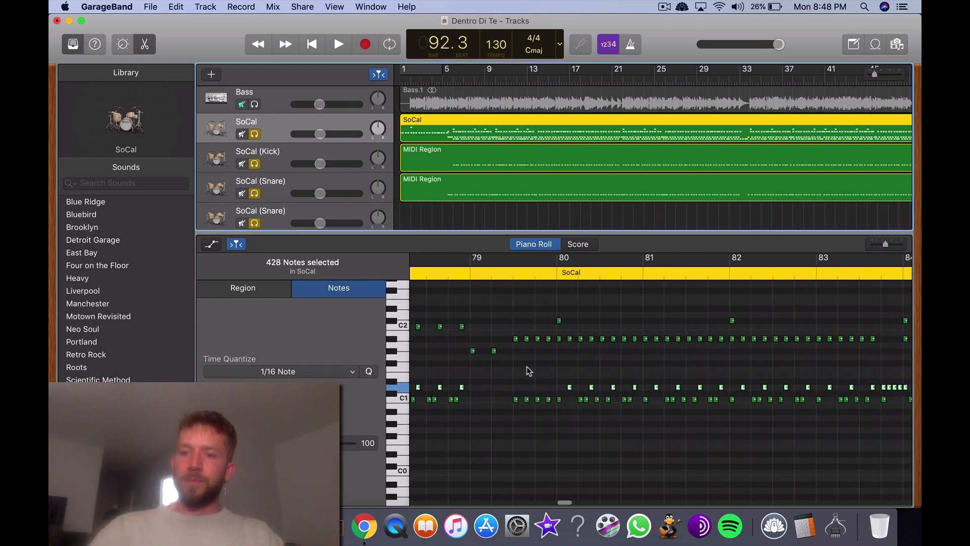
{"action": "scroll", "coordinate": [526, 366], "scroll_direction": "left", "scroll_amount": 7}
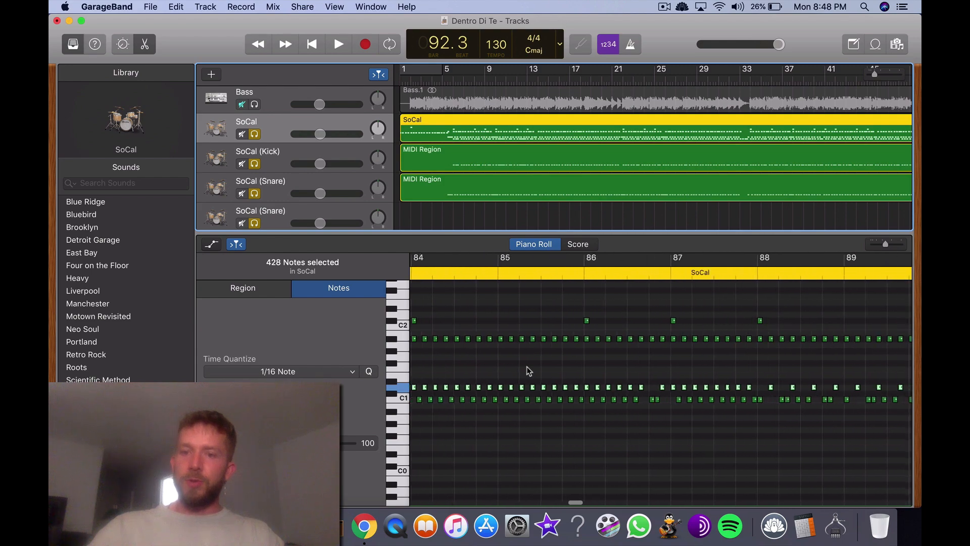
{"action": "scroll", "coordinate": [552, 365], "scroll_direction": "left", "scroll_amount": 20}
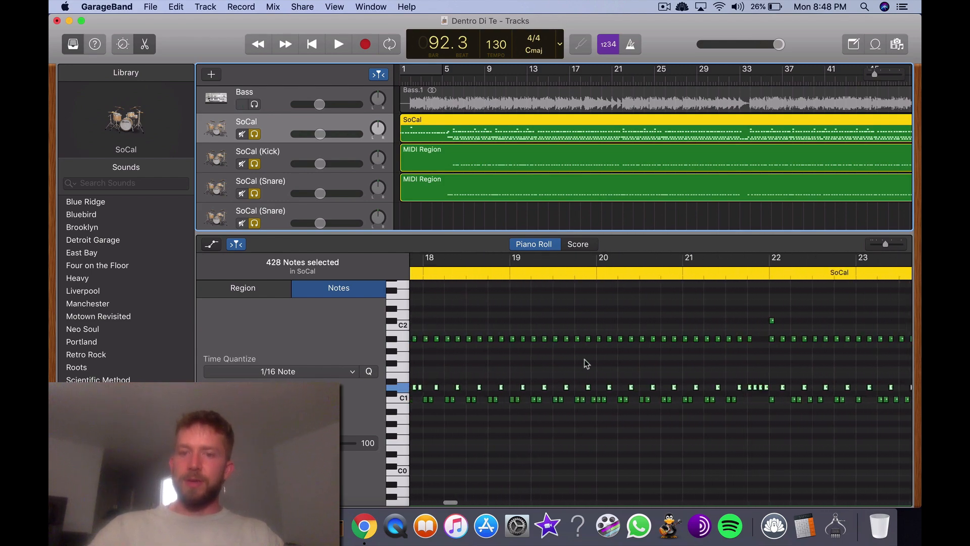
Audition single G#1 notes at the start of the original SoCal region, and select all G#1 notes through to its end.
{"action": "left_click", "coordinate": [527, 370]}
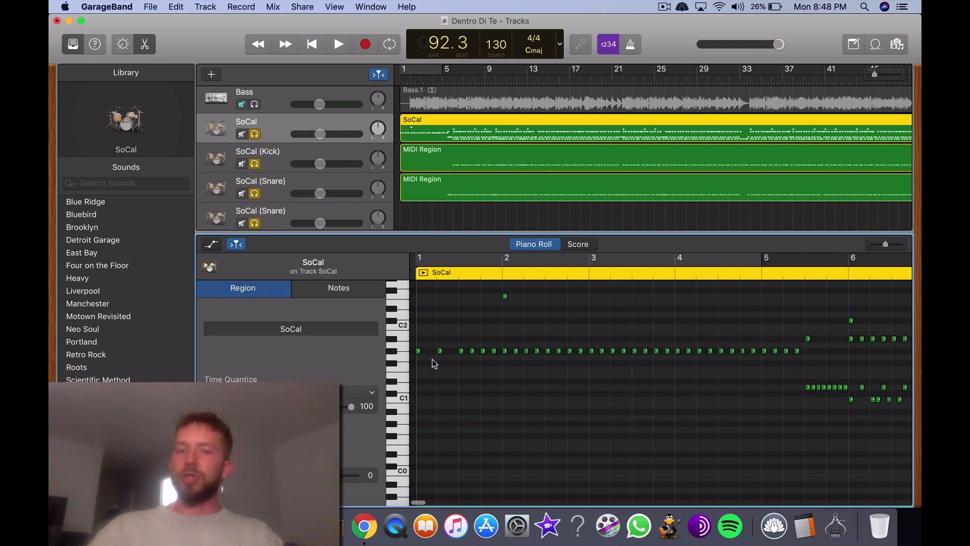
{"action": "left_click", "coordinate": [418, 352]}
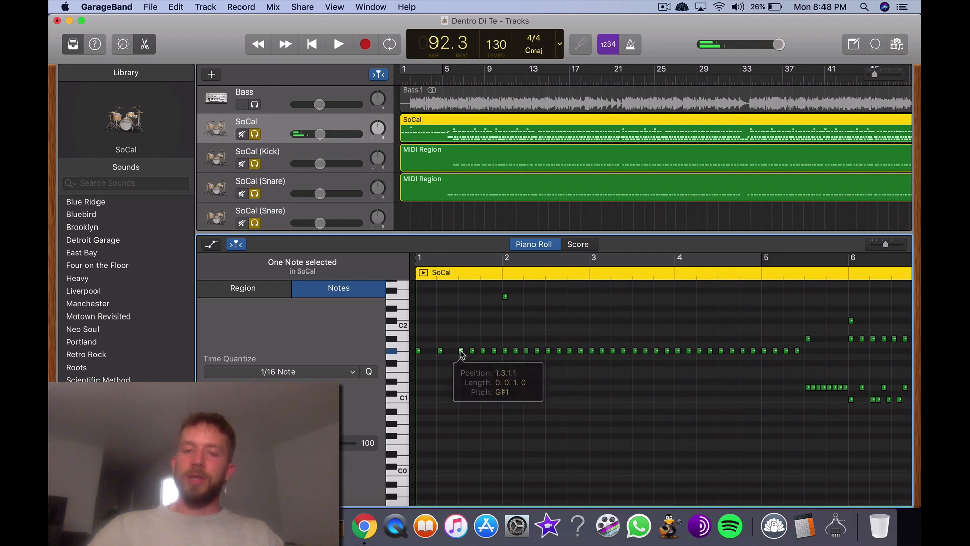
{"action": "left_click", "coordinate": [473, 350]}
{"action": "left_click", "coordinate": [431, 371]}
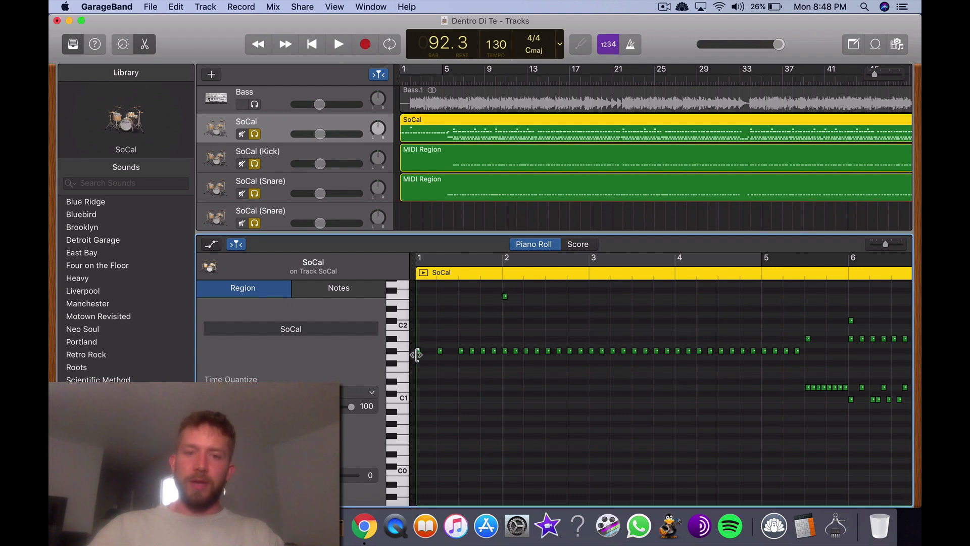
{"action": "left_click", "coordinate": [420, 351]}
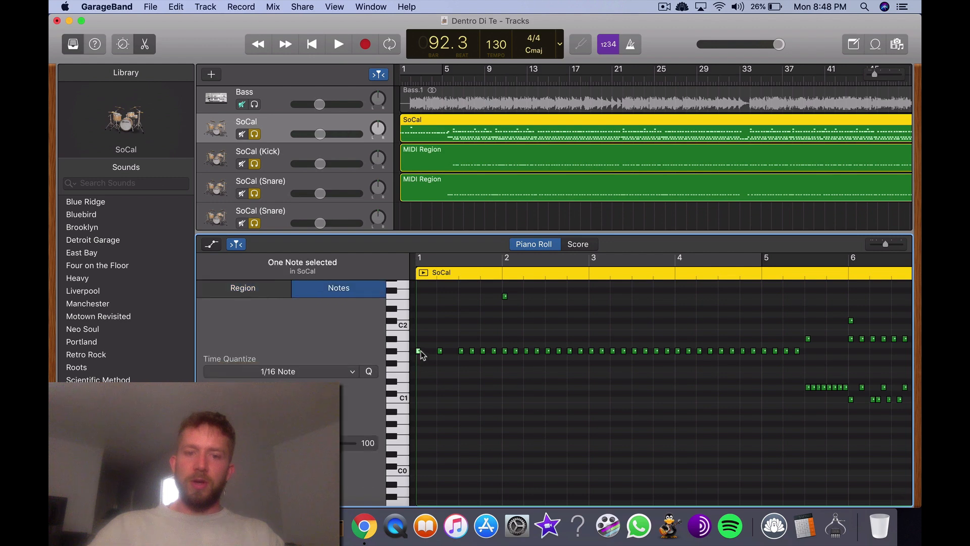
{"action": "left_click_drag", "start_coordinate": [420, 356], "coordinate": [601, 348]}
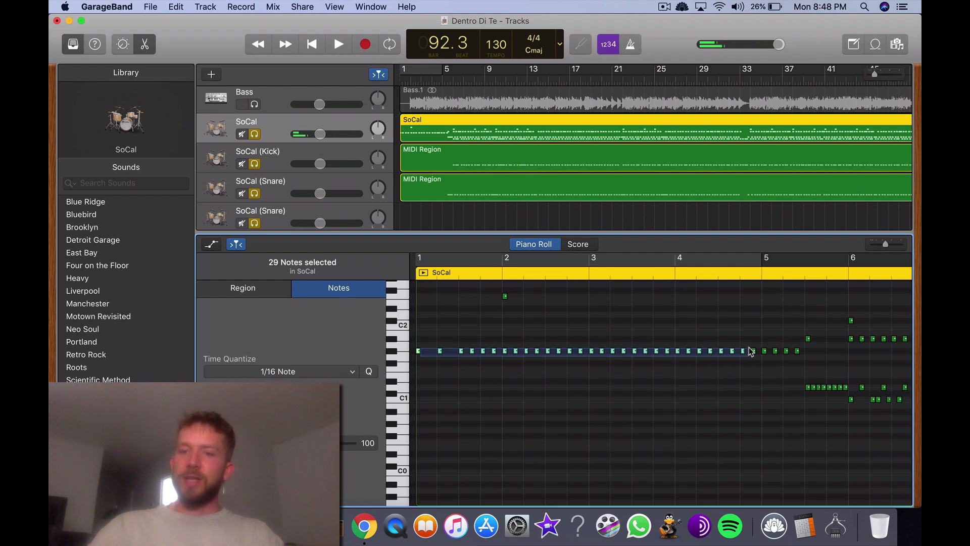
{"action": "left_click_drag", "start_coordinate": [900, 350], "coordinate": [919, 349]}
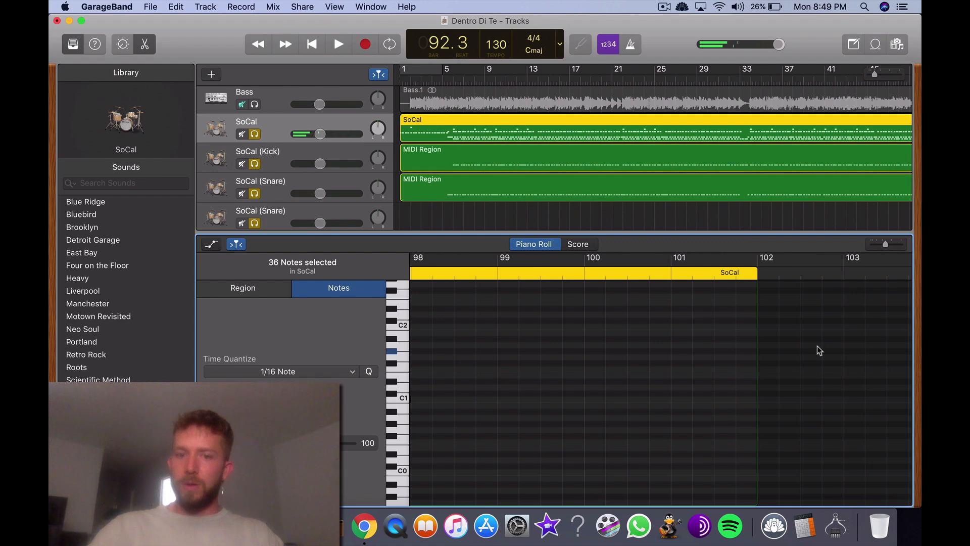
Examine the selected G#1 notes from the end of the SoCal region back to bar 1.
{"action": "scroll", "coordinate": [726, 369], "scroll_direction": "left", "scroll_amount": 10}
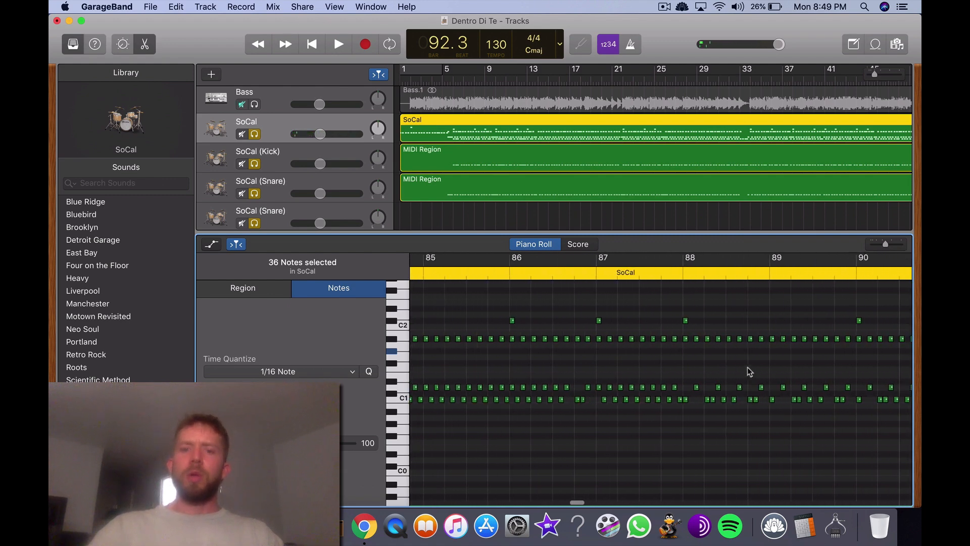
{"action": "scroll", "coordinate": [747, 367], "scroll_direction": "left", "scroll_amount": 8}
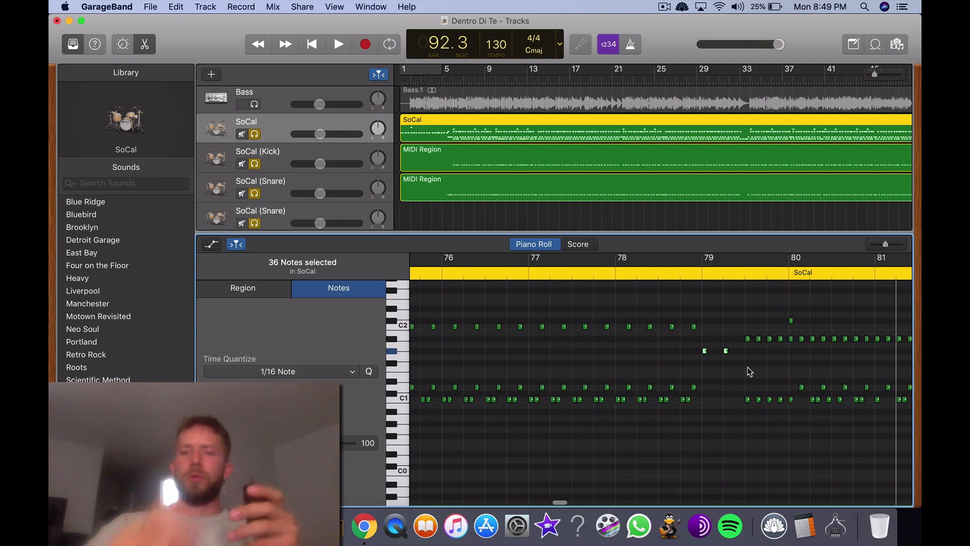
{"action": "scroll", "coordinate": [680, 356], "scroll_direction": "left", "scroll_amount": 9}
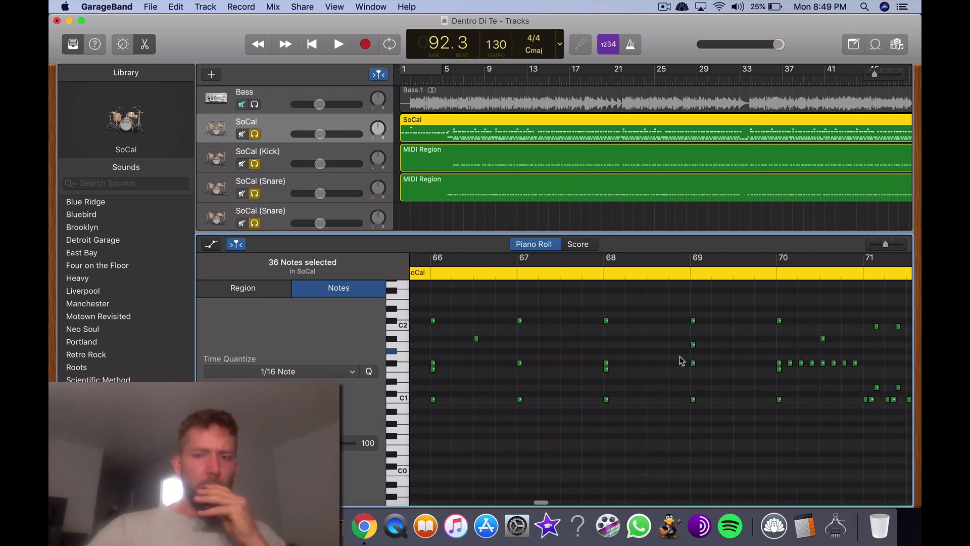
{"action": "scroll", "coordinate": [680, 356], "scroll_direction": "left", "scroll_amount": 9}
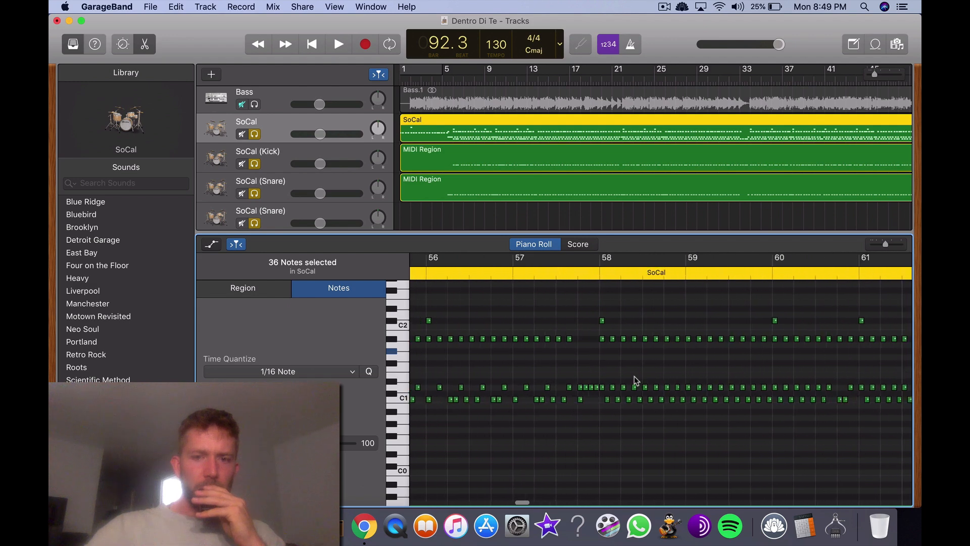
{"action": "scroll", "coordinate": [636, 380], "scroll_direction": "left", "scroll_amount": 20}
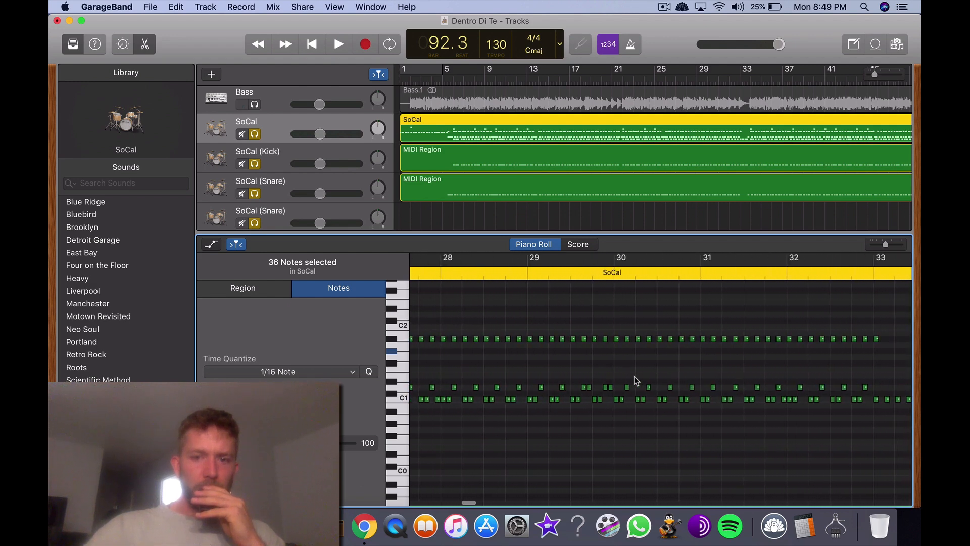
{"action": "scroll", "coordinate": [635, 380], "scroll_direction": "left", "scroll_amount": 18}
{"action": "scroll", "coordinate": [635, 376], "scroll_direction": "right", "scroll_amount": 1}
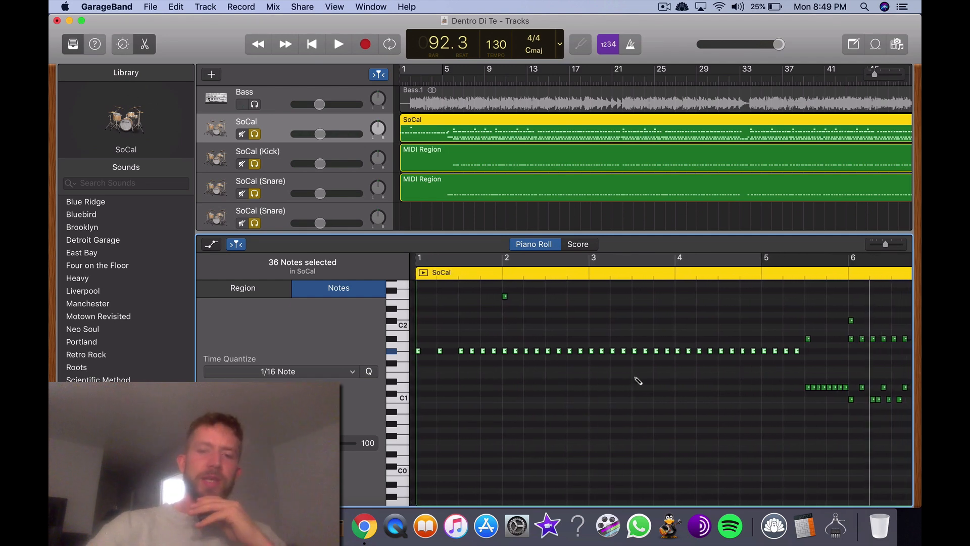
Rename the second SoCal (Snare) track, the empty duplicate, as SoCal (Soft Hi-Hat).
{"action": "scroll", "coordinate": [452, 224], "scroll_direction": "down", "scroll_amount": 2}
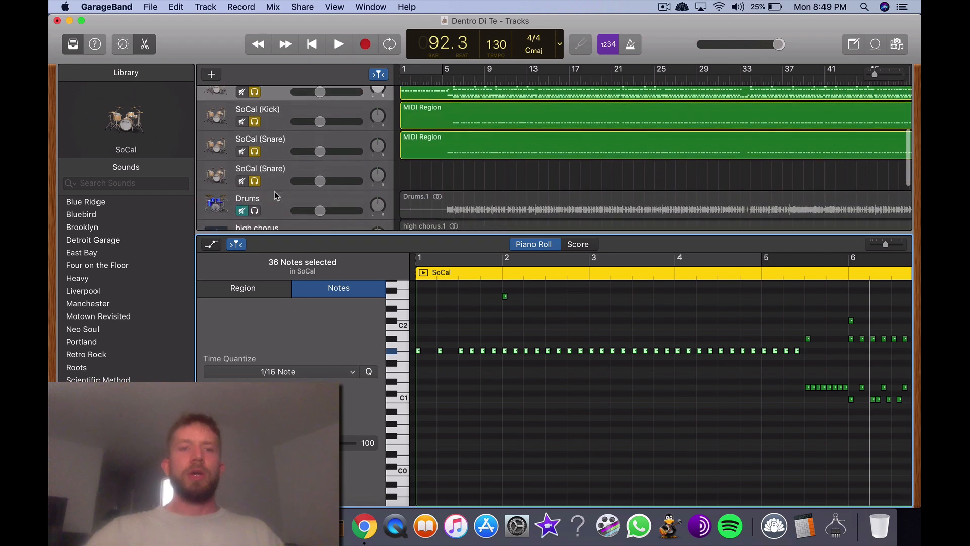
{"action": "left_click", "coordinate": [277, 174]}
{"action": "right_click", "coordinate": [280, 173]}
{"action": "left_click", "coordinate": [311, 223]}
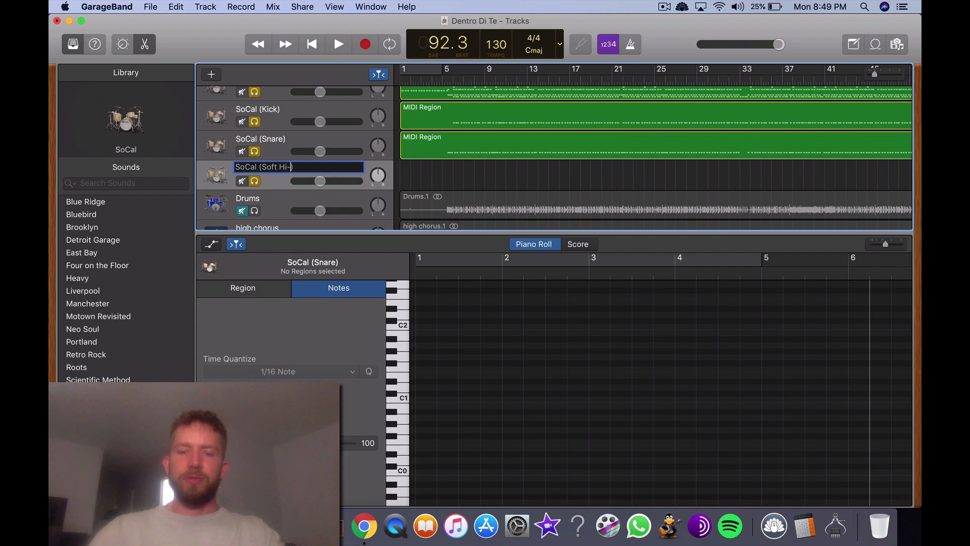
{"action": "key", "text": "Return"}
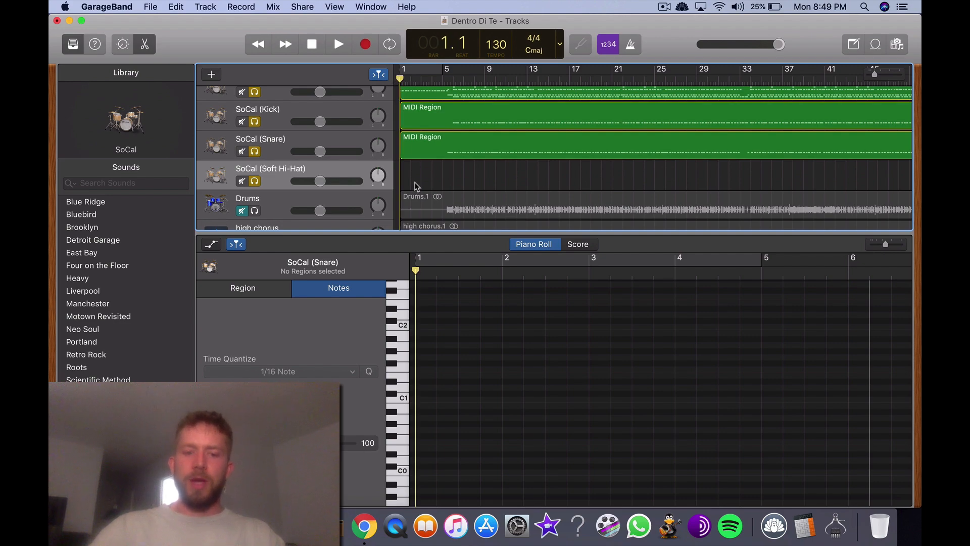
Paste the copied G#1 notes at bar 1 of the SoCal (Soft Hi-Hat) track and extend the region to end with the regions above.
{"action": "key", "text": "super+v"}
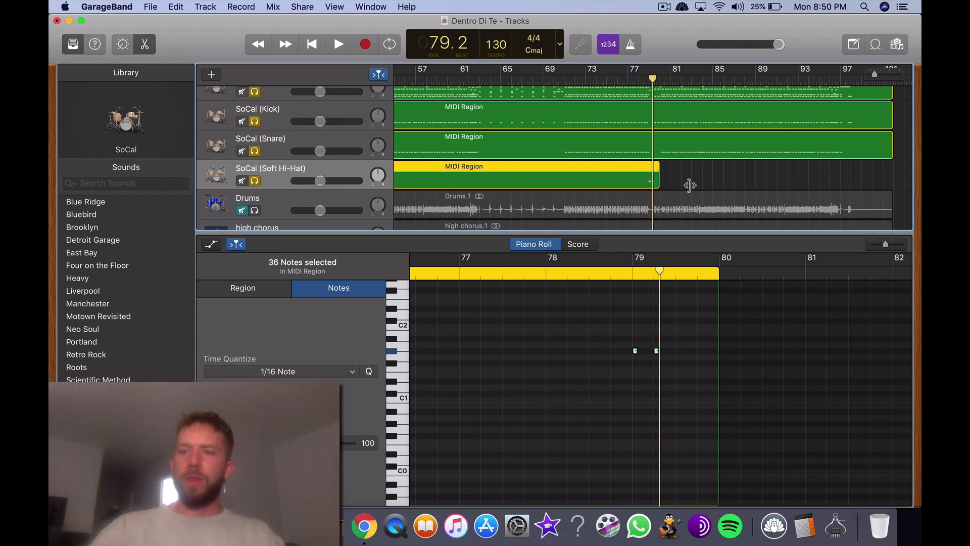
{"action": "left_click_drag", "start_coordinate": [690, 185], "coordinate": [902, 185]}
{"action": "scroll", "coordinate": [623, 173], "scroll_direction": "left", "scroll_amount": 15}
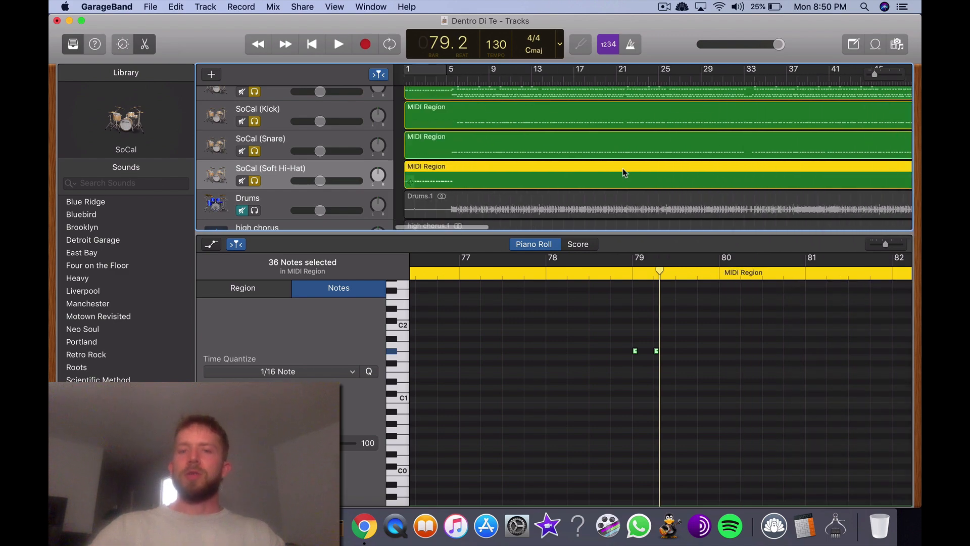
{"action": "scroll", "coordinate": [475, 166], "scroll_direction": "up", "scroll_amount": 2}
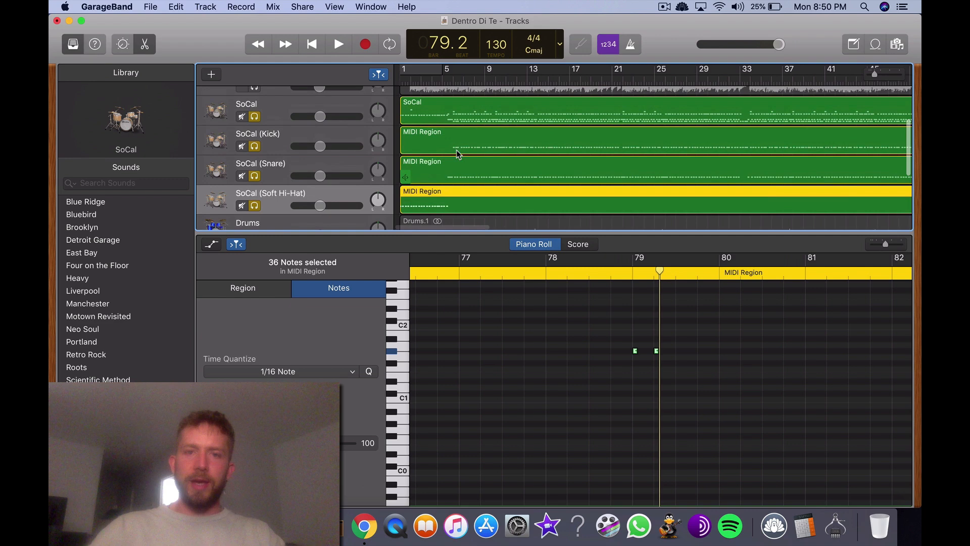
Compare the G#1 note positions at the start of the original SoCal region and the SoCal (Soft Hi-Hat) region.
{"action": "left_click", "coordinate": [437, 112]}
{"action": "scroll", "coordinate": [492, 365], "scroll_direction": "left", "scroll_amount": 20}
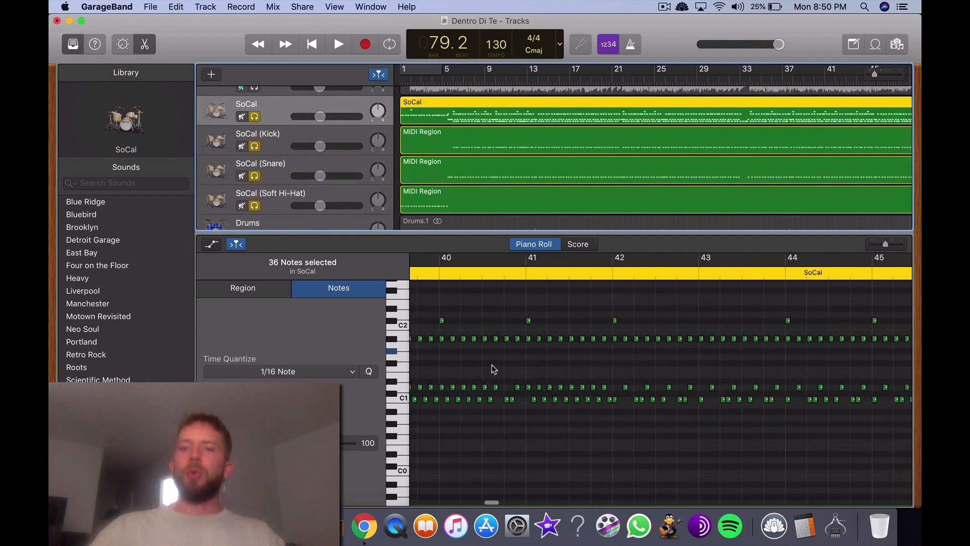
{"action": "scroll", "coordinate": [459, 372], "scroll_direction": "up", "scroll_amount": 5}
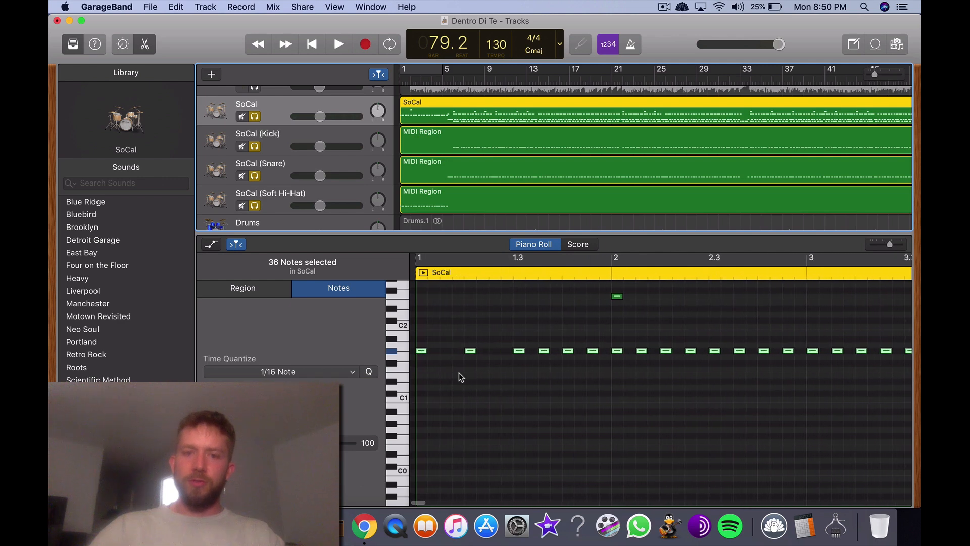
{"action": "left_click", "coordinate": [418, 206]}
{"action": "scroll", "coordinate": [475, 379], "scroll_direction": "left", "scroll_amount": 15}
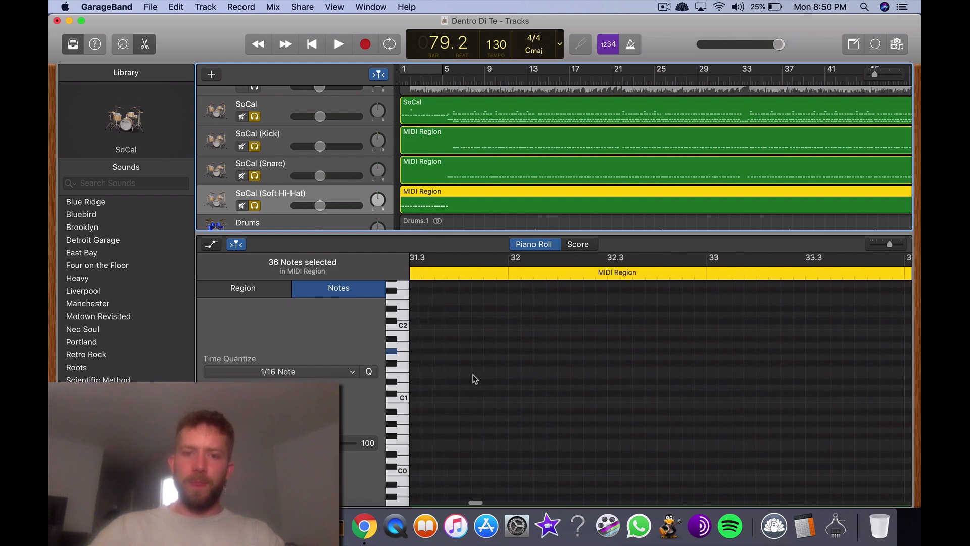
{"action": "scroll", "coordinate": [476, 379], "scroll_direction": "left", "scroll_amount": 15}
{"action": "left_click", "coordinate": [423, 352]}
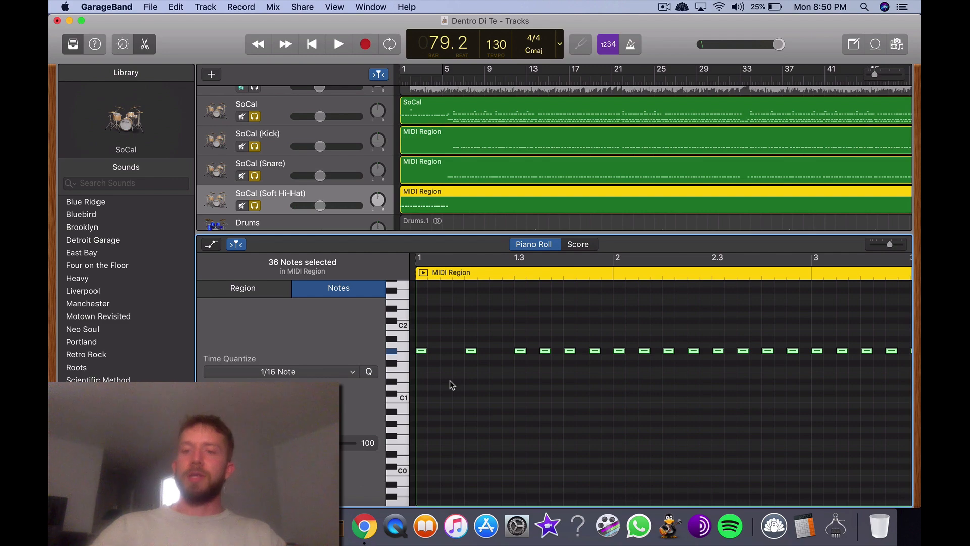
Examine the pasted G#1 notes along the whole SoCal (Soft Hi-Hat) region.
{"action": "scroll", "coordinate": [449, 380], "scroll_direction": "right", "scroll_amount": 15}
{"action": "scroll", "coordinate": [450, 380], "scroll_direction": "down", "scroll_amount": 10}
{"action": "scroll", "coordinate": [450, 380], "scroll_direction": "left", "scroll_amount": 3}
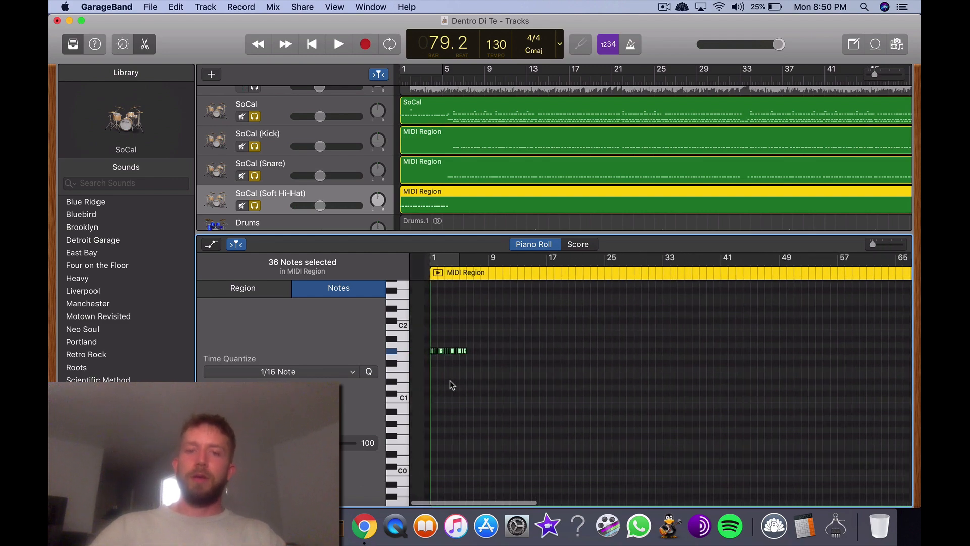
{"action": "scroll", "coordinate": [449, 380], "scroll_direction": "right", "scroll_amount": 20}
{"action": "scroll", "coordinate": [449, 380], "scroll_direction": "left", "scroll_amount": 18}
{"action": "scroll", "coordinate": [450, 380], "scroll_direction": "left", "scroll_amount": 10}
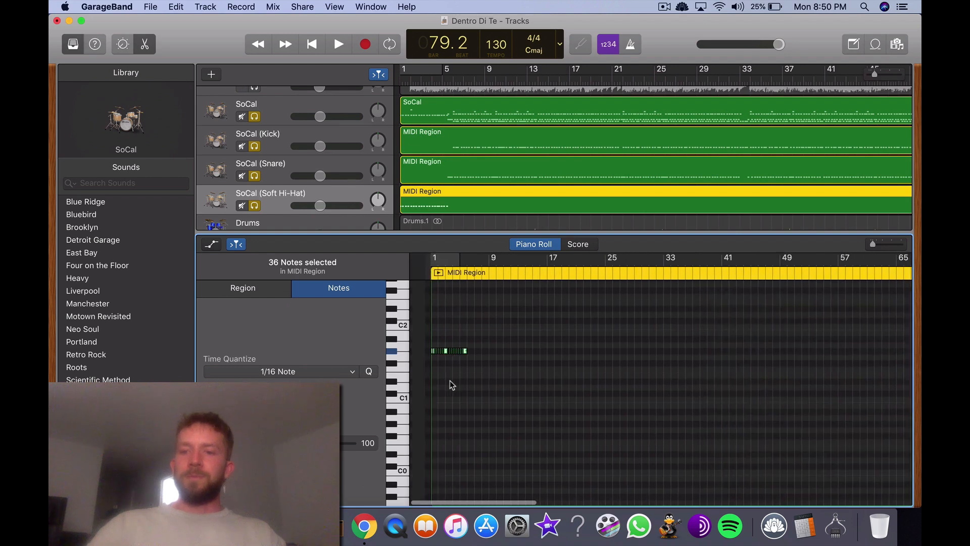
{"action": "scroll", "coordinate": [450, 380], "scroll_direction": "right", "scroll_amount": 5}
{"action": "left_click", "coordinate": [447, 380]}
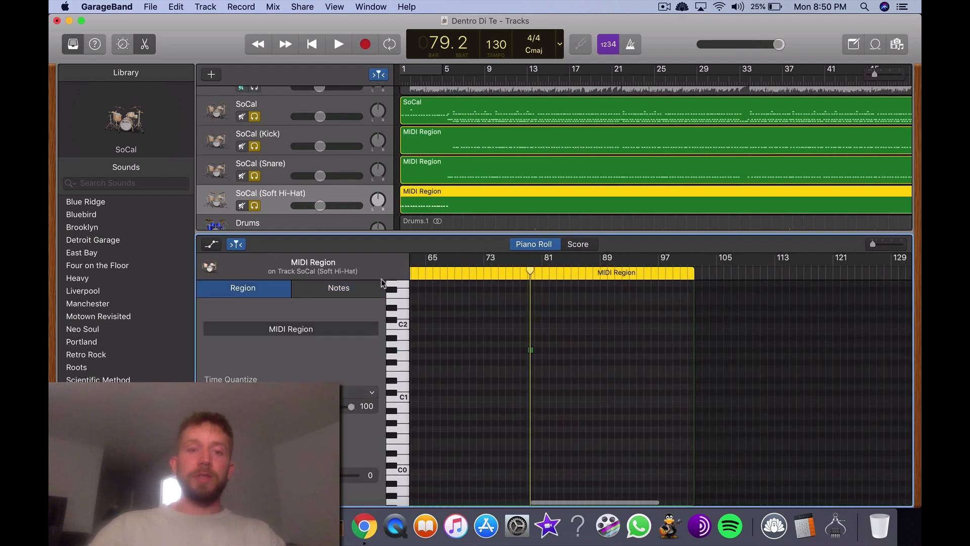
Create a new track with duplicate settings from the SoCal (Soft Hi-Hat) track.
{"action": "right_click", "coordinate": [297, 201]}
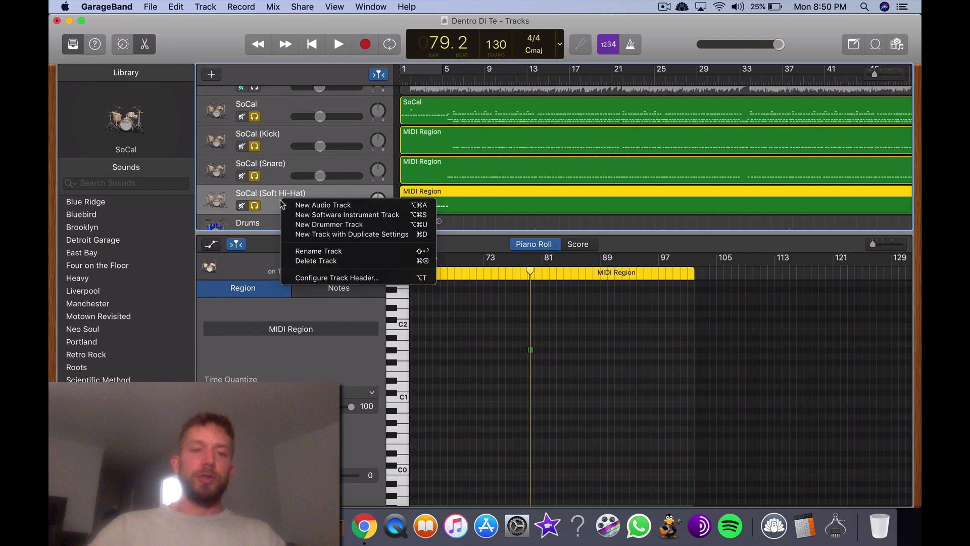
{"action": "left_click", "coordinate": [312, 238]}
{"action": "scroll", "coordinate": [440, 177], "scroll_direction": "up", "scroll_amount": 2}
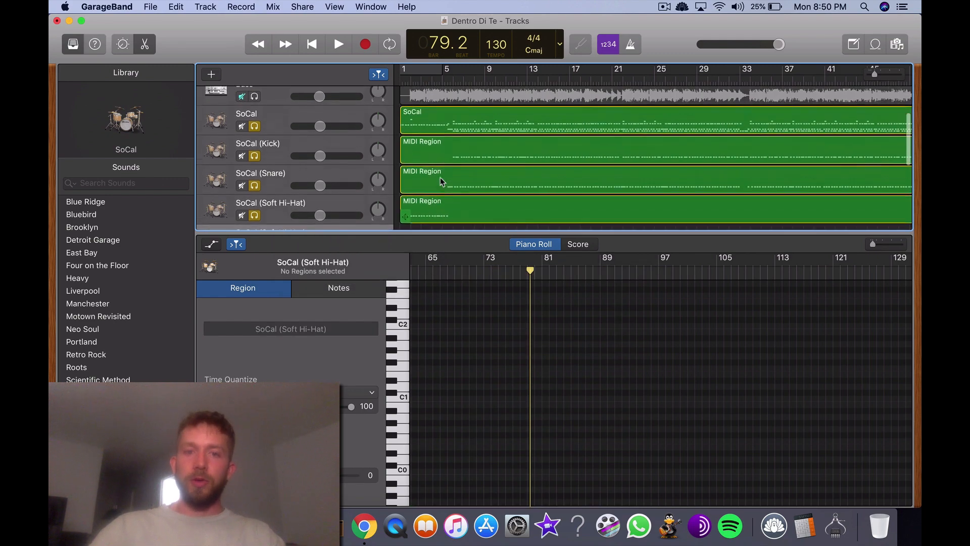
Audition single A#1 notes in the original SoCal region around bars 61 and 79.
{"action": "left_click", "coordinate": [439, 133]}
{"action": "scroll", "coordinate": [474, 387], "scroll_direction": "right", "scroll_amount": 10}
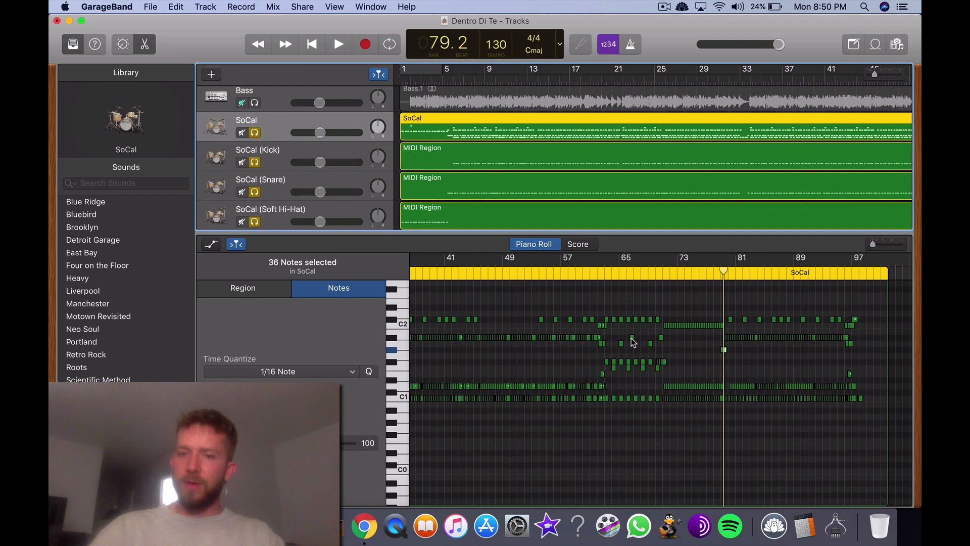
{"action": "left_click", "coordinate": [600, 338]}
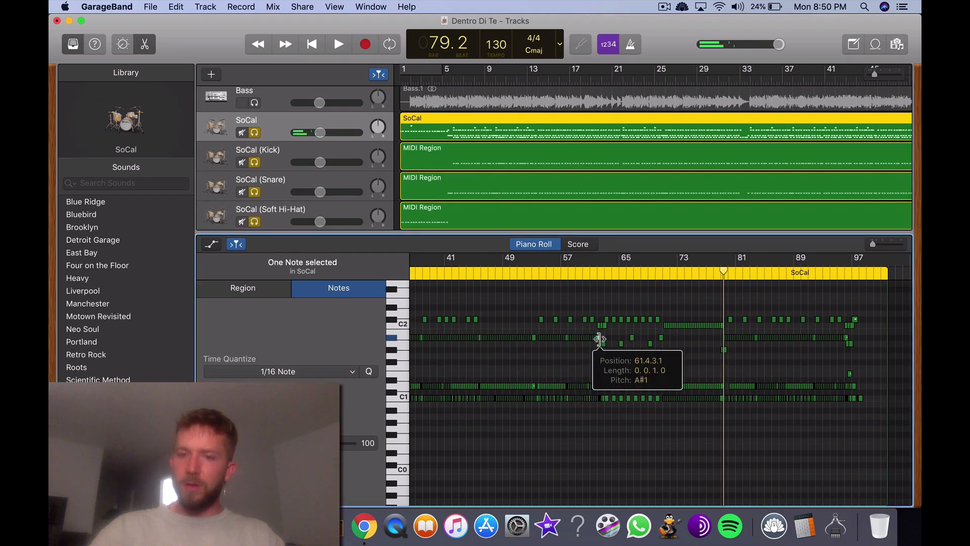
{"action": "left_click", "coordinate": [724, 342]}
{"action": "left_click", "coordinate": [726, 338]}
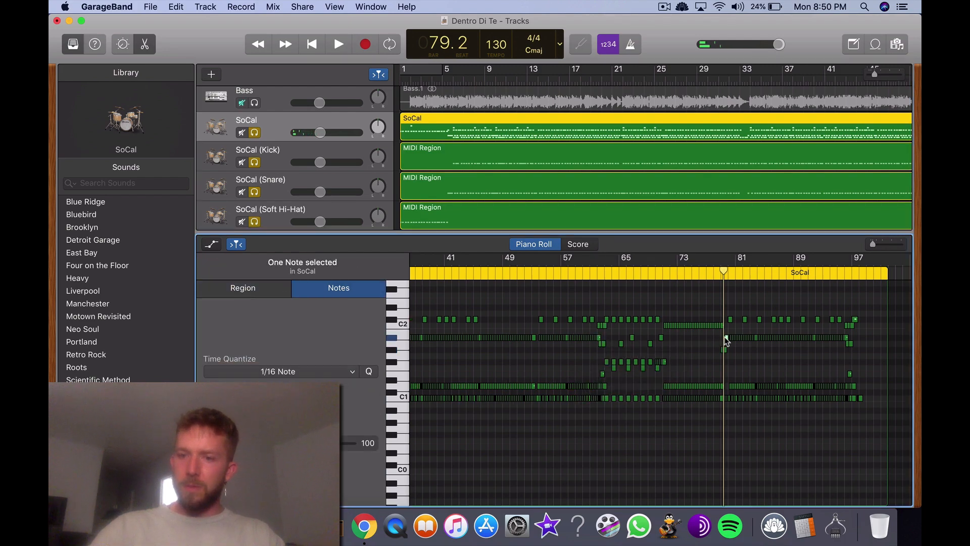
{"action": "left_click", "coordinate": [753, 357]}
Select all A#1 notes in the original SoCal region, from its first bars through to its end.
{"action": "scroll", "coordinate": [687, 361], "scroll_direction": "left", "scroll_amount": 10}
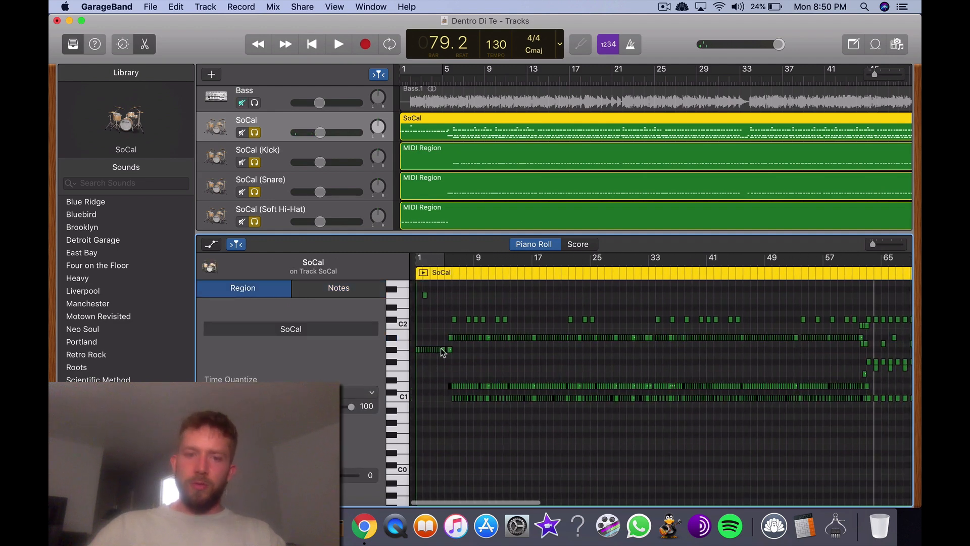
{"action": "left_click_drag", "start_coordinate": [438, 338], "coordinate": [531, 344]}
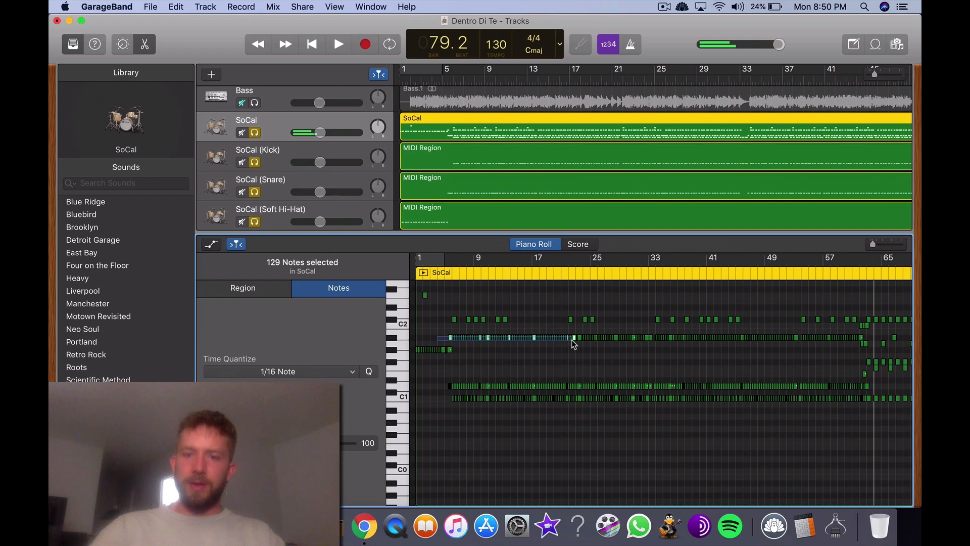
{"action": "left_click_drag", "start_coordinate": [672, 339], "coordinate": [715, 342]}
{"action": "left_click_drag", "start_coordinate": [798, 345], "coordinate": [855, 341]}
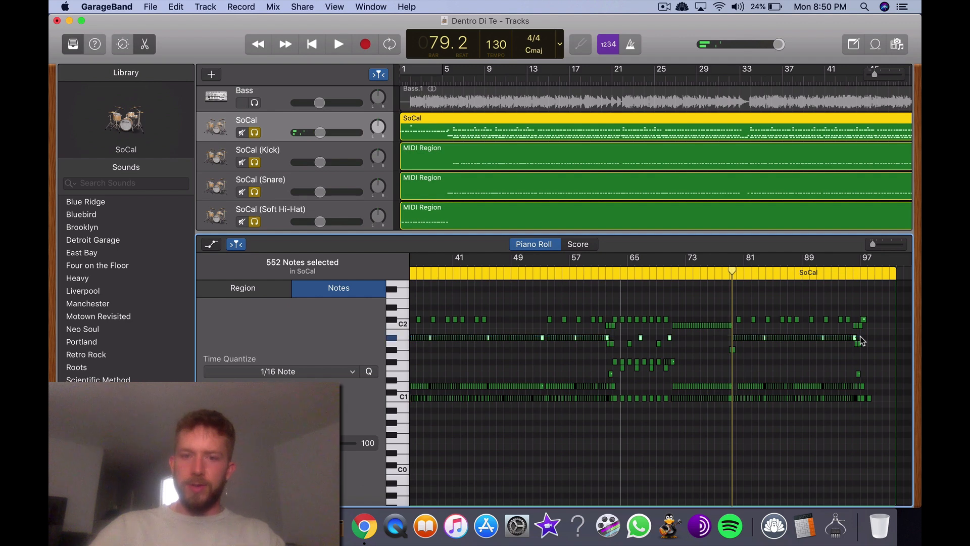
{"action": "scroll", "coordinate": [863, 340], "scroll_direction": "right", "scroll_amount": 5}
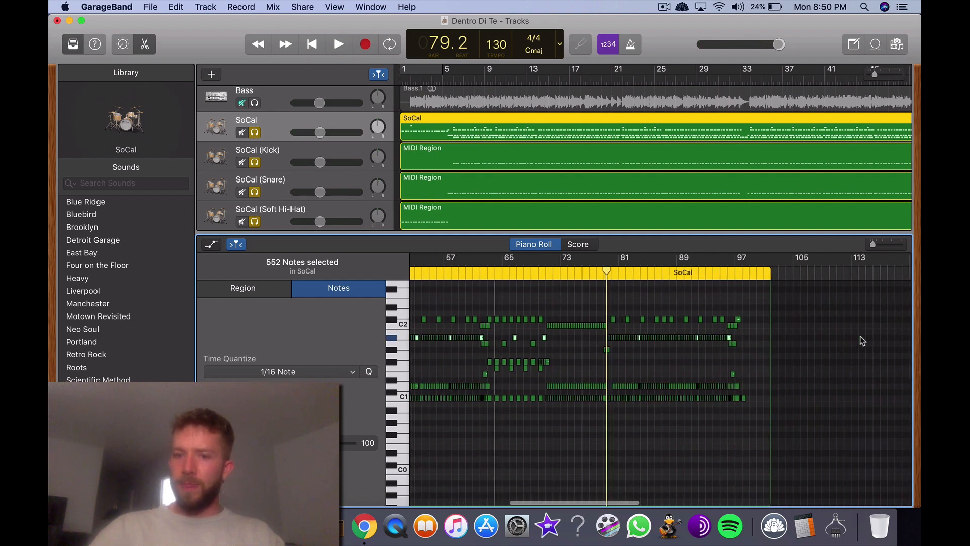
Check the pitch and position of the first selected A#1 note in the original SoCal region.
{"action": "scroll", "coordinate": [863, 340], "scroll_direction": "left", "scroll_amount": 14}
{"action": "scroll", "coordinate": [481, 380], "scroll_direction": "up", "scroll_amount": 8}
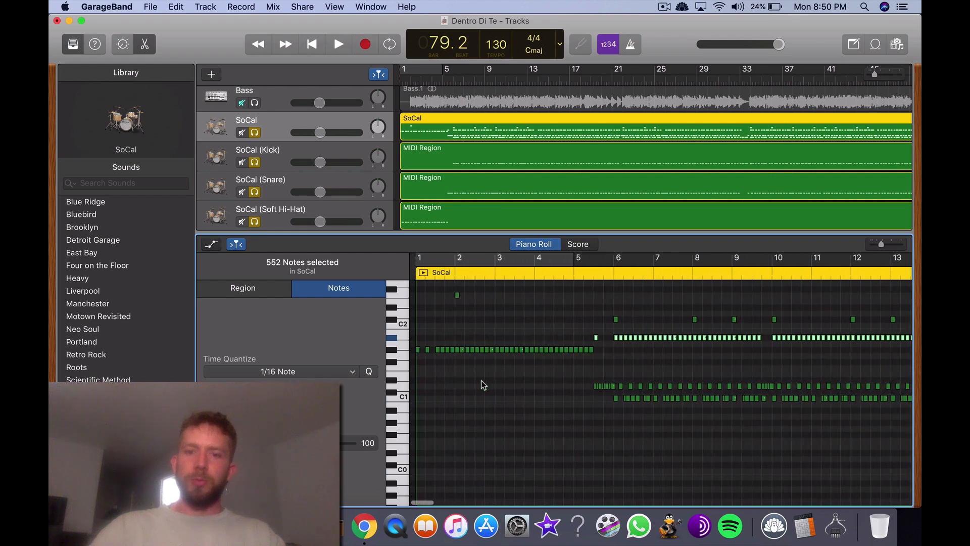
{"action": "scroll", "coordinate": [481, 380], "scroll_direction": "right", "scroll_amount": 3}
{"action": "scroll", "coordinate": [544, 347], "scroll_direction": "up", "scroll_amount": 5}
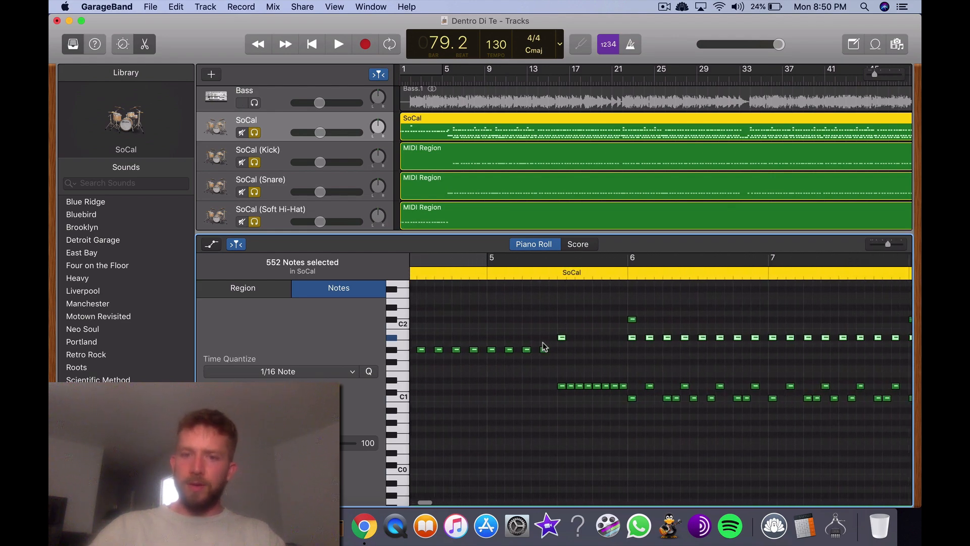
{"action": "mouse_move", "coordinate": [558, 343]}
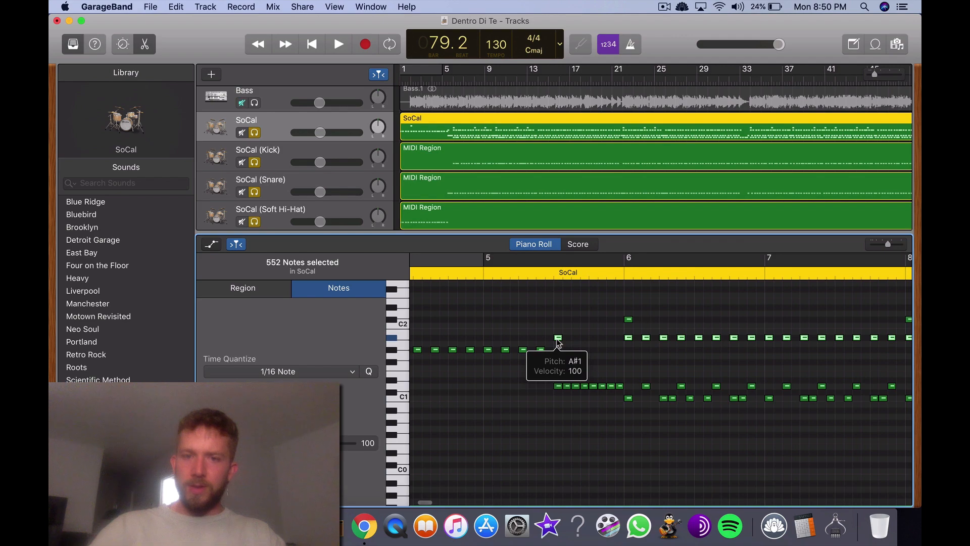
Paste the A#1 notes at bar 1 of the empty second SoCal (Soft Hi-Hat) track and extend the region to 101 bars.
{"action": "scroll", "coordinate": [493, 164], "scroll_direction": "down", "scroll_amount": 3}
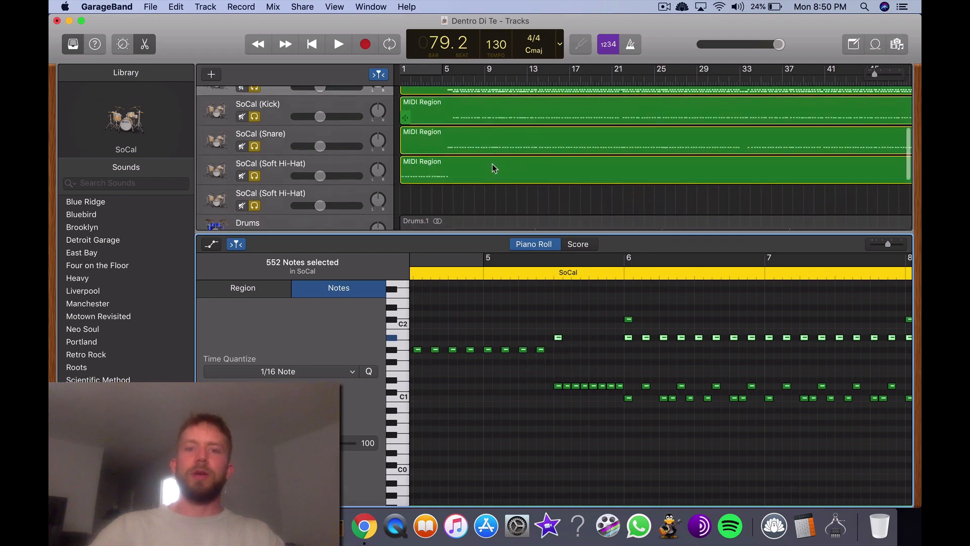
{"action": "left_click", "coordinate": [273, 196]}
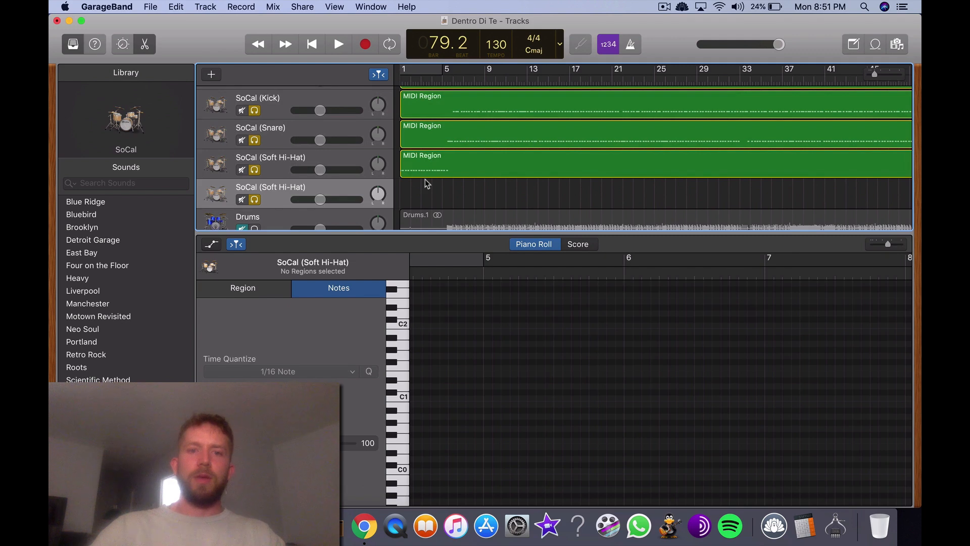
{"action": "left_click", "coordinate": [401, 79]}
{"action": "key", "text": "super+v"}
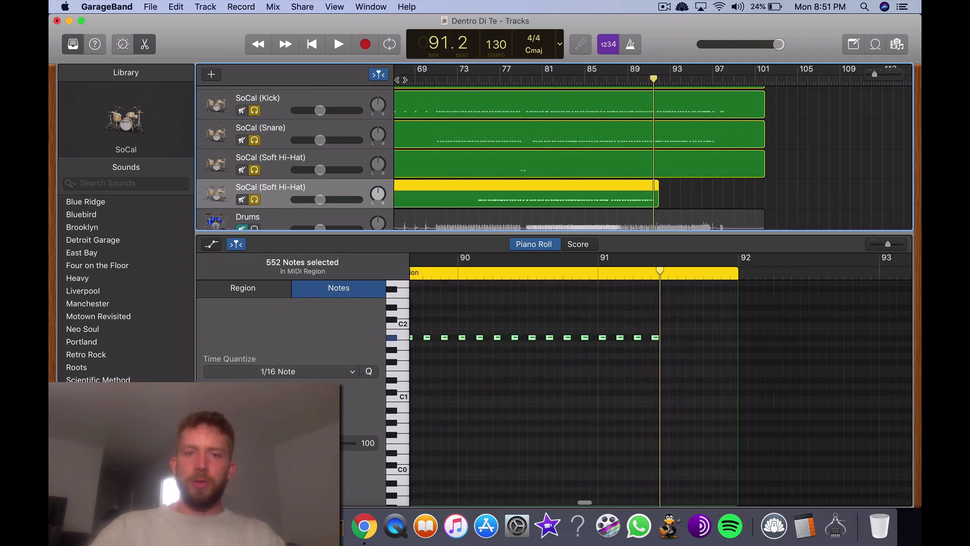
{"action": "left_click_drag", "start_coordinate": [650, 205], "coordinate": [756, 207]}
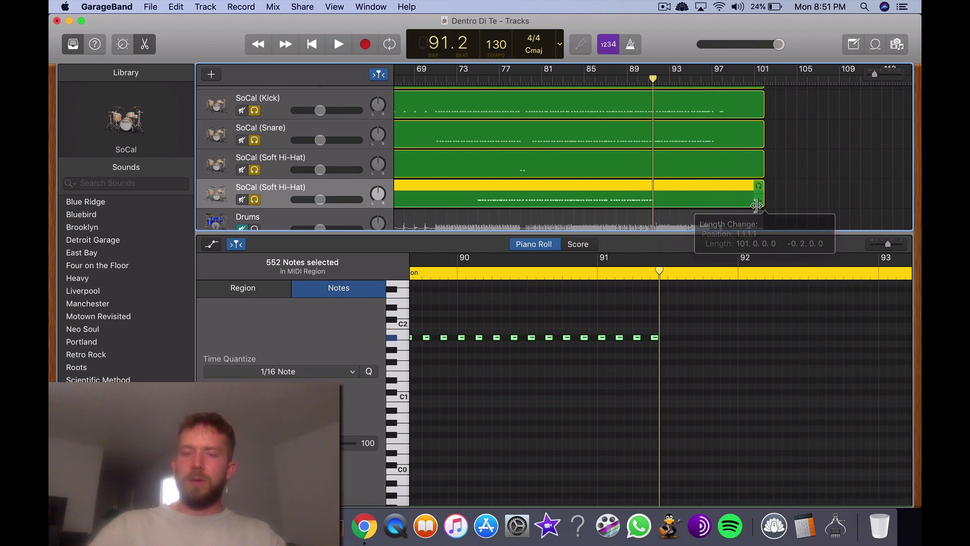
Move all the pasted A#1 notes together so that the first one starts at position 5.3.1.1.
{"action": "scroll", "coordinate": [487, 187], "scroll_direction": "left", "scroll_amount": 15}
{"action": "scroll", "coordinate": [499, 338], "scroll_direction": "left", "scroll_amount": 15}
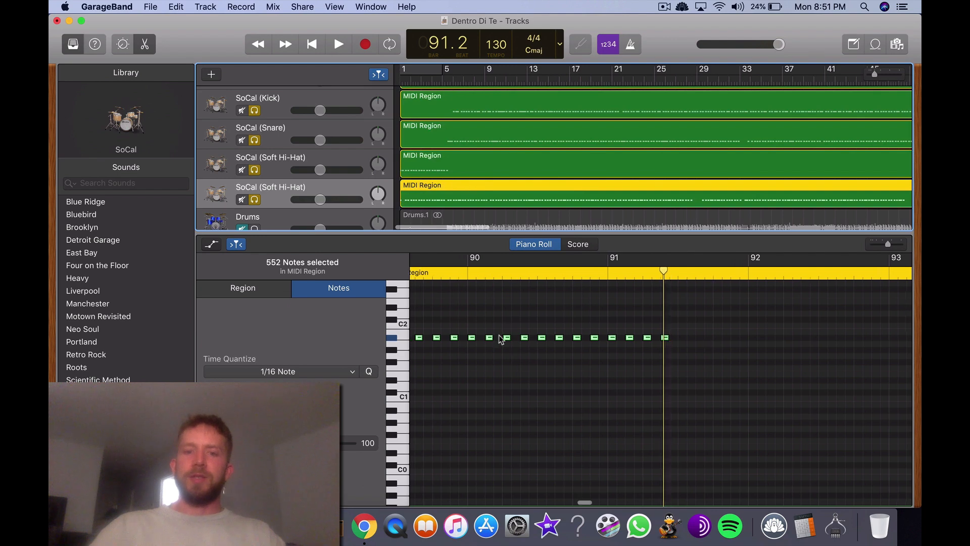
{"action": "scroll", "coordinate": [501, 339], "scroll_direction": "left", "scroll_amount": 20}
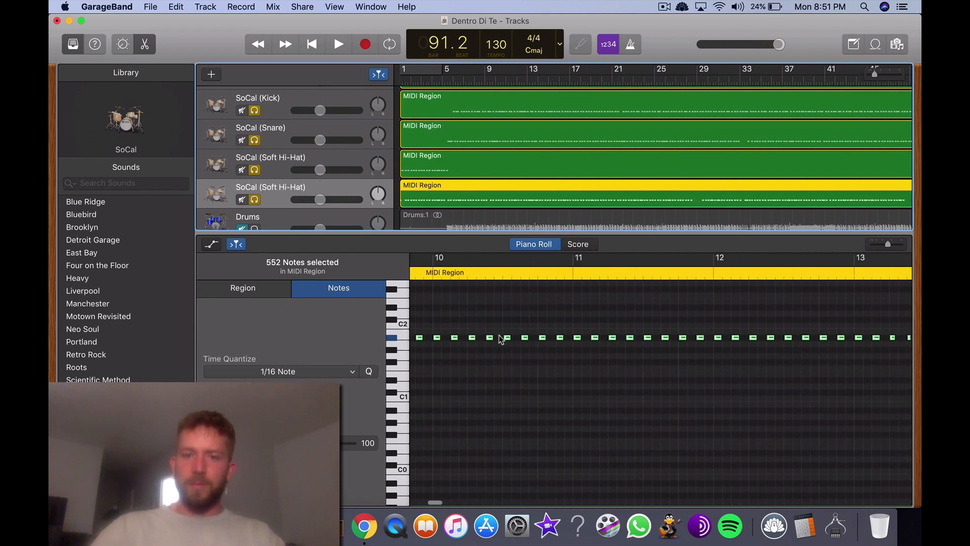
{"action": "mouse_move", "coordinate": [420, 339]}
{"action": "left_mouse_down"}
{"action": "mouse_move", "coordinate": [459, 338]}
{"action": "mouse_move", "coordinate": [420, 338]}
{"action": "left_mouse_up"}
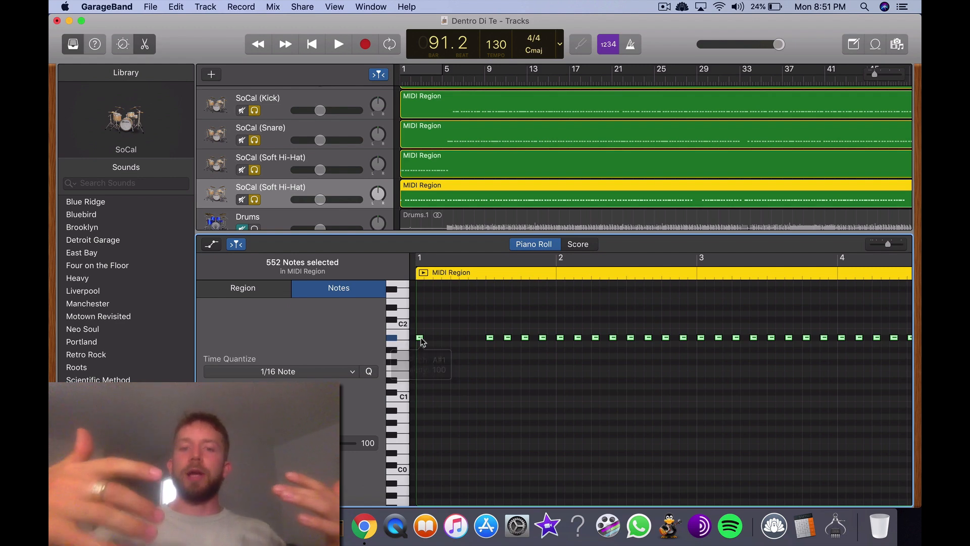
{"action": "left_click", "coordinate": [421, 340]}
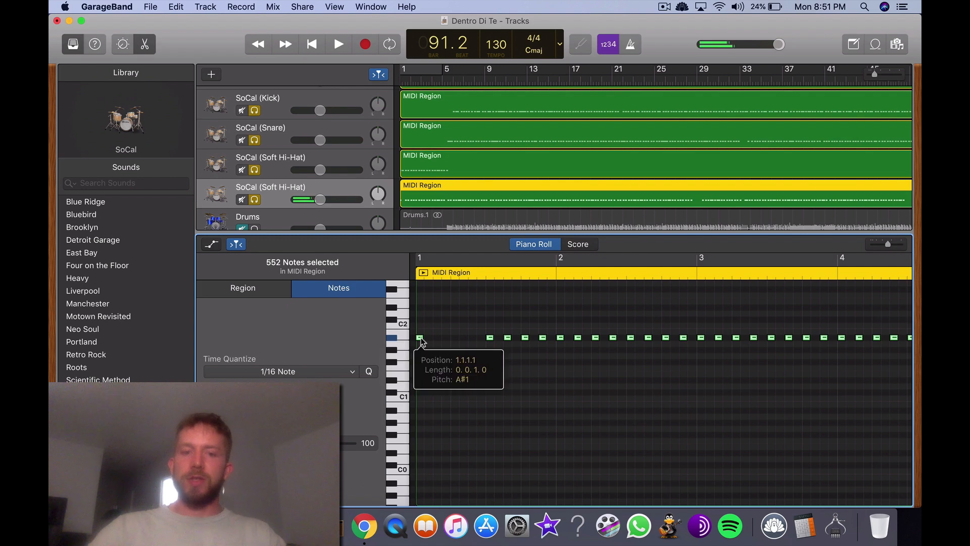
{"action": "key", "text": "Return"}
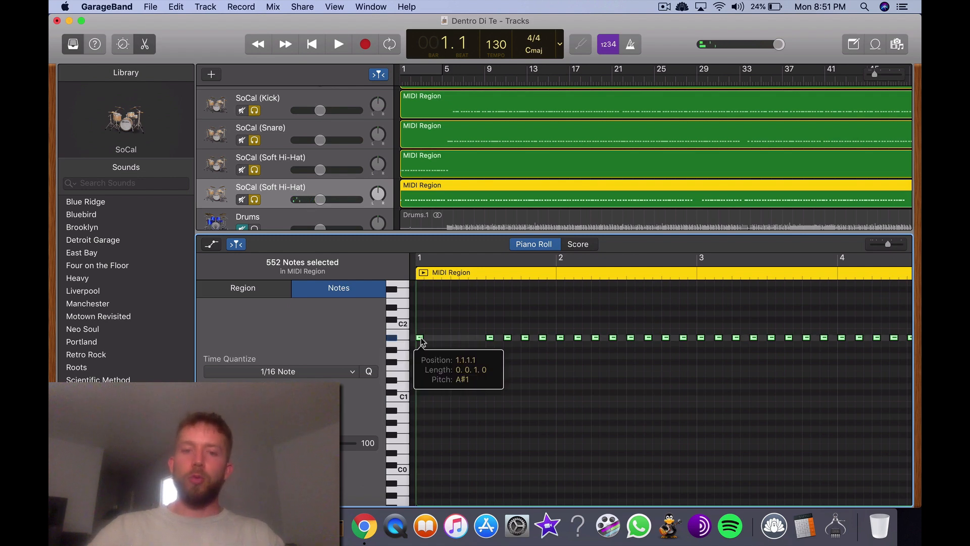
{"action": "left_click_drag", "start_coordinate": [421, 340], "coordinate": [676, 340]}
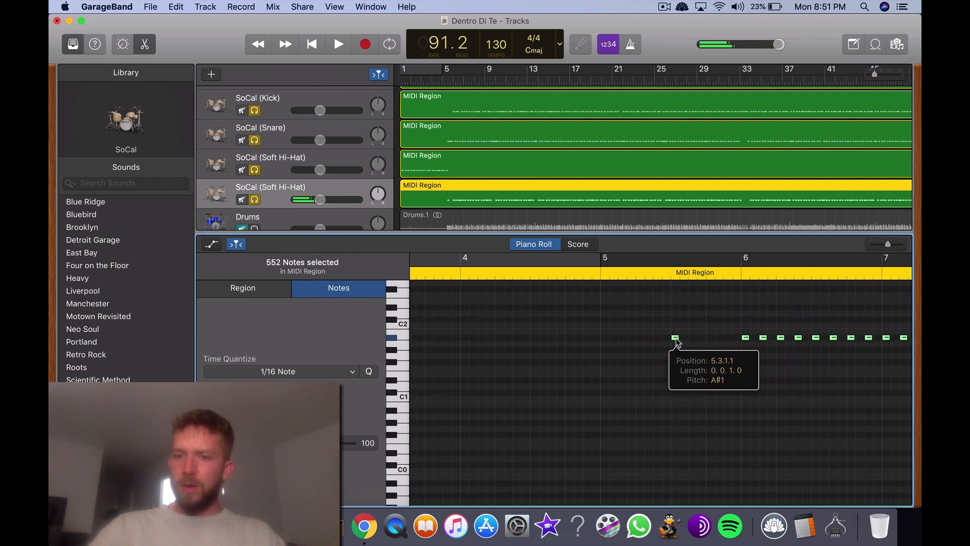
Review the moved A#1 notes along the whole region of the second SoCal (Soft Hi-Hat) track.
{"action": "scroll", "coordinate": [576, 378], "scroll_direction": "right", "scroll_amount": 15}
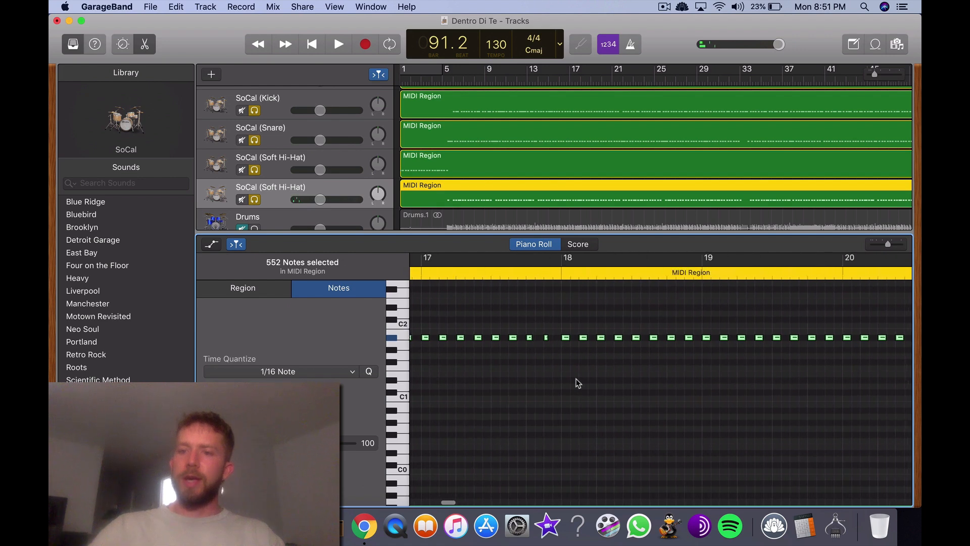
{"action": "scroll", "coordinate": [578, 383], "scroll_direction": "right", "scroll_amount": 20}
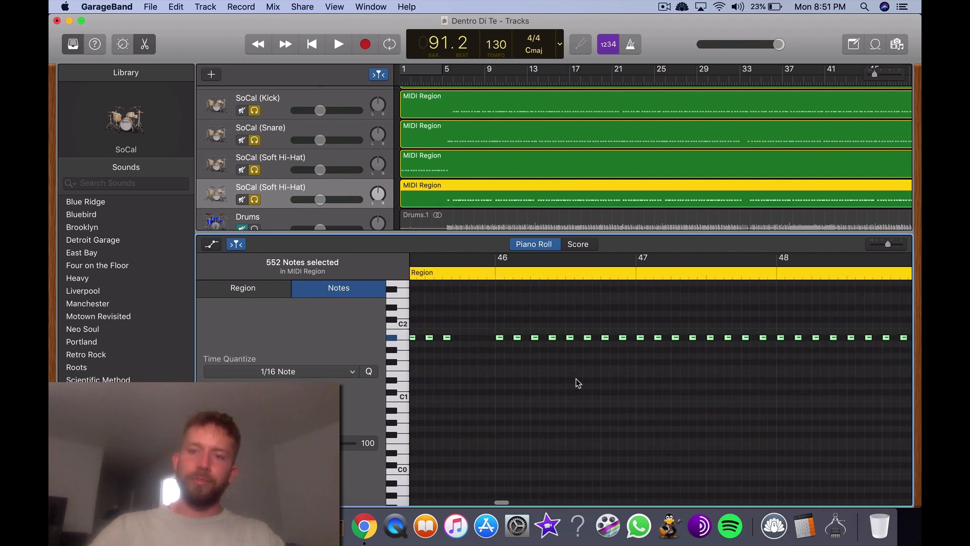
{"action": "scroll", "coordinate": [576, 379], "scroll_direction": "right", "scroll_amount": 8}
{"action": "scroll", "coordinate": [576, 379], "scroll_direction": "down", "scroll_amount": 10}
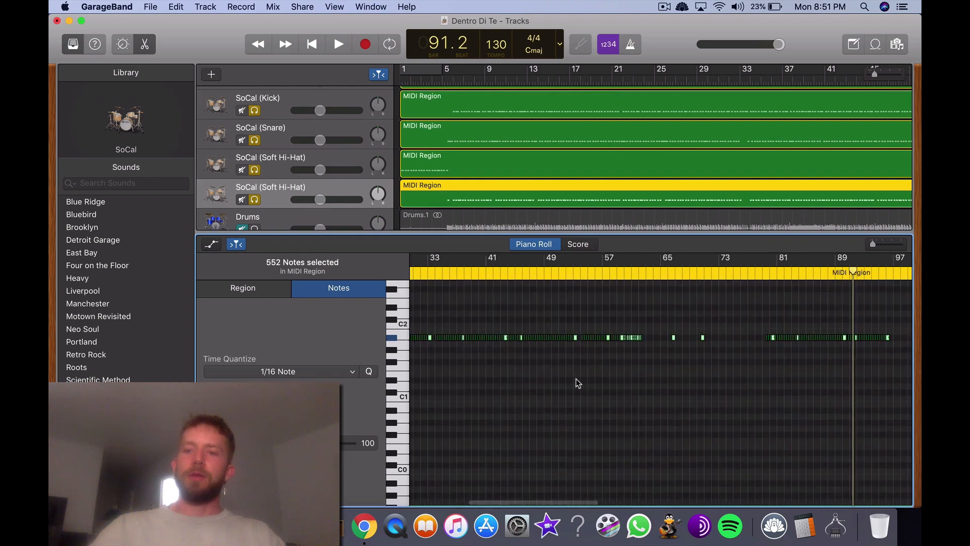
{"action": "left_click", "coordinate": [525, 389]}
{"action": "scroll", "coordinate": [523, 381], "scroll_direction": "right", "scroll_amount": 10}
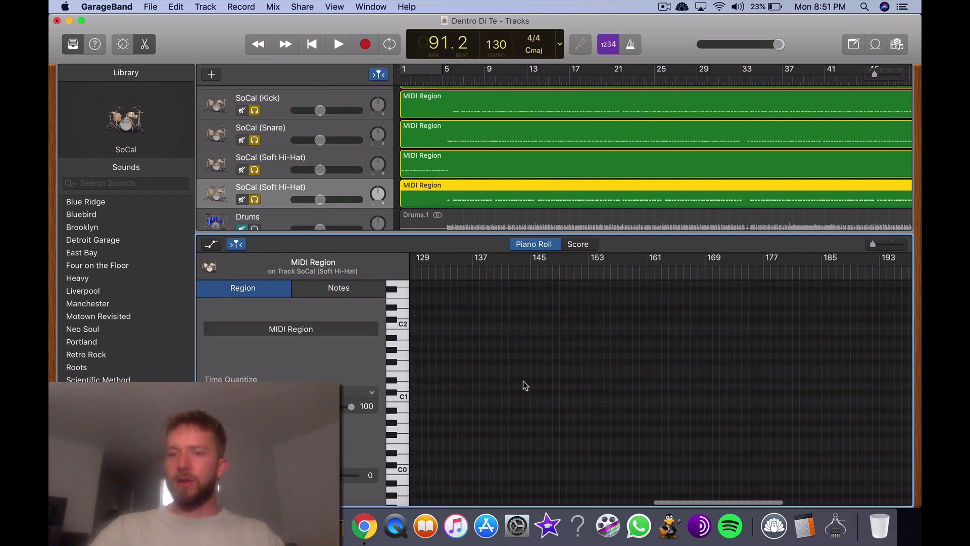
{"action": "scroll", "coordinate": [523, 381], "scroll_direction": "left", "scroll_amount": 20}
Rename the second SoCal (Soft Hi-Hat) track as SoCal (Loud Hi-Hat) and add a new track with duplicate settings below it.
{"action": "scroll", "coordinate": [230, 193], "scroll_direction": "down", "scroll_amount": 2}
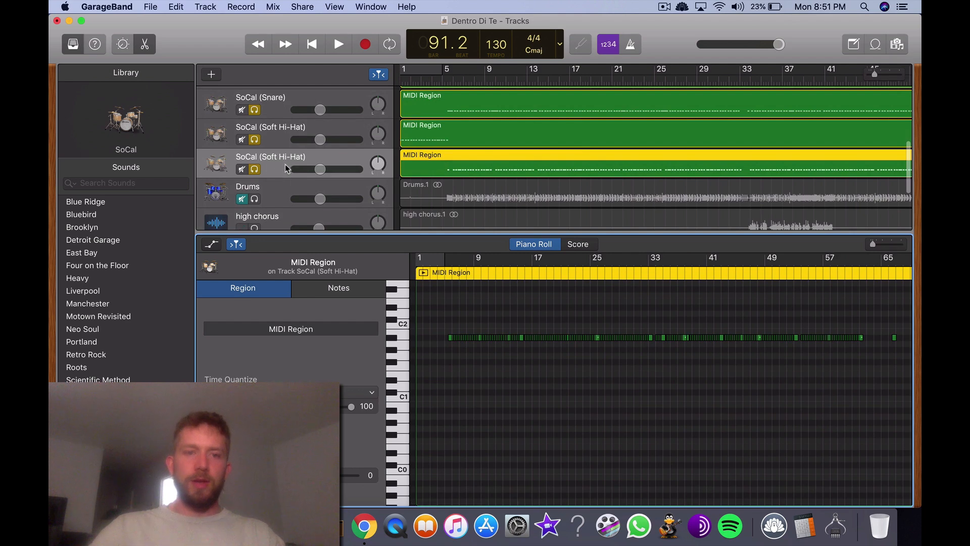
{"action": "right_click", "coordinate": [286, 161]}
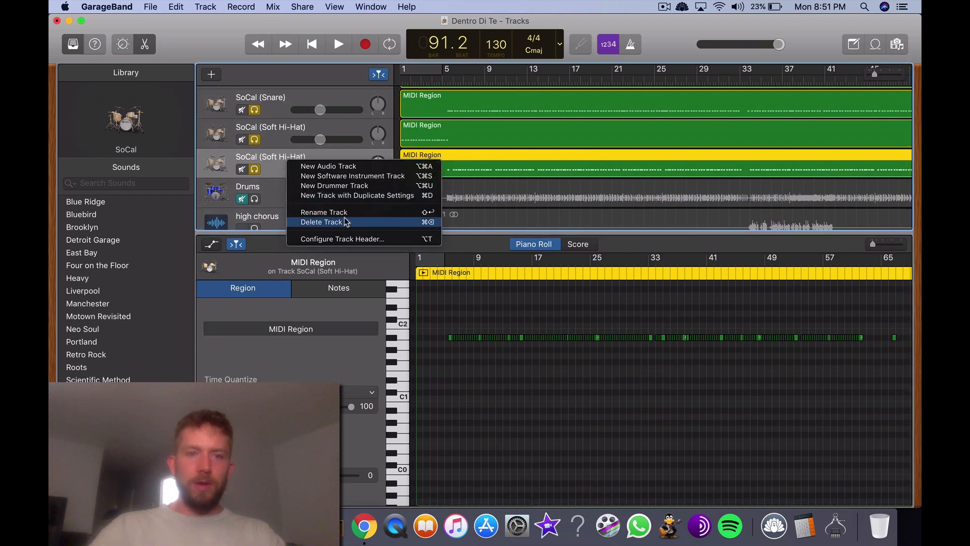
{"action": "left_click", "coordinate": [348, 213]}
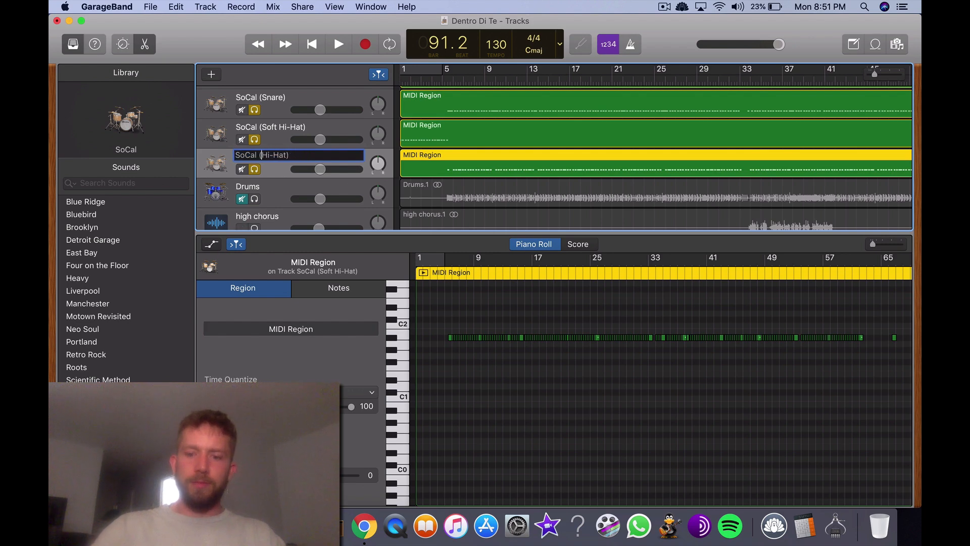
{"action": "key", "text": "Return"}
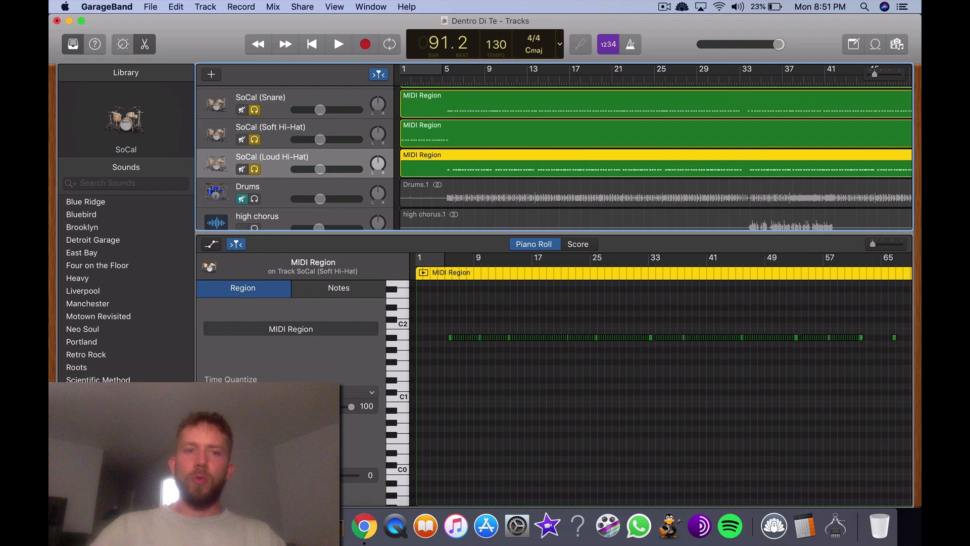
{"action": "right_click", "coordinate": [277, 168]}
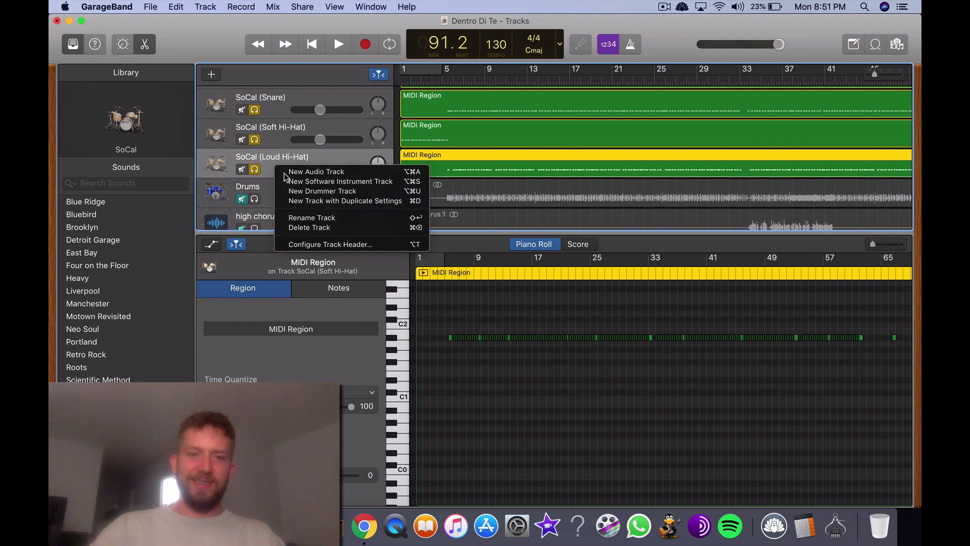
{"action": "left_click", "coordinate": [333, 201]}
Open the original SoCal region in the piano roll and deselect its A#1 notes.
{"action": "scroll", "coordinate": [463, 177], "scroll_direction": "up", "scroll_amount": 5}
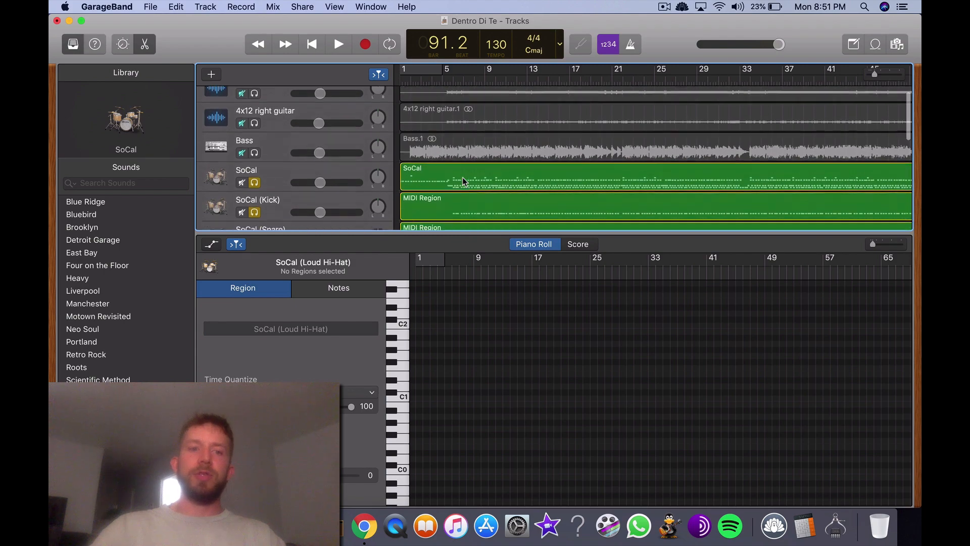
{"action": "scroll", "coordinate": [462, 176], "scroll_direction": "down", "scroll_amount": 3}
{"action": "left_click", "coordinate": [462, 134]}
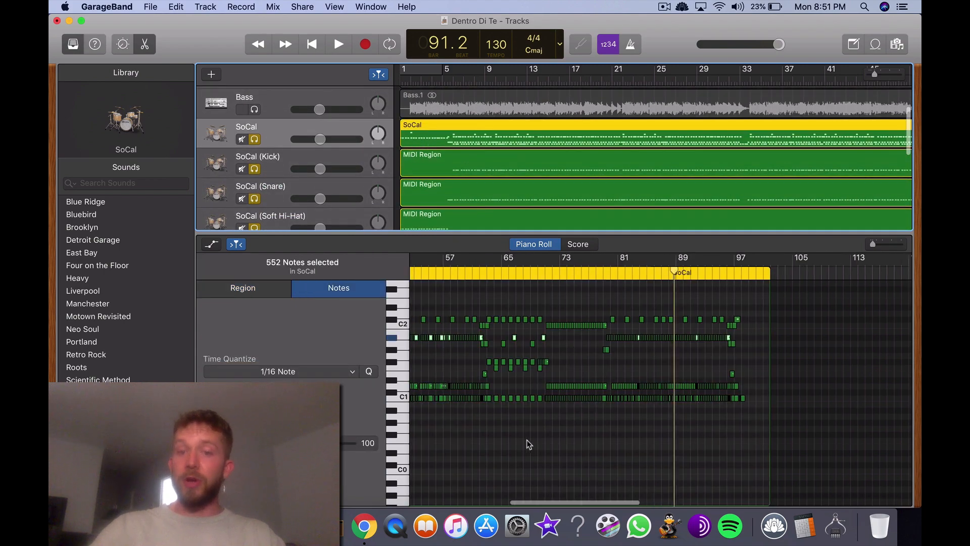
{"action": "scroll", "coordinate": [527, 440], "scroll_direction": "left", "scroll_amount": 3}
{"action": "scroll", "coordinate": [637, 355], "scroll_direction": "left", "scroll_amount": 2}
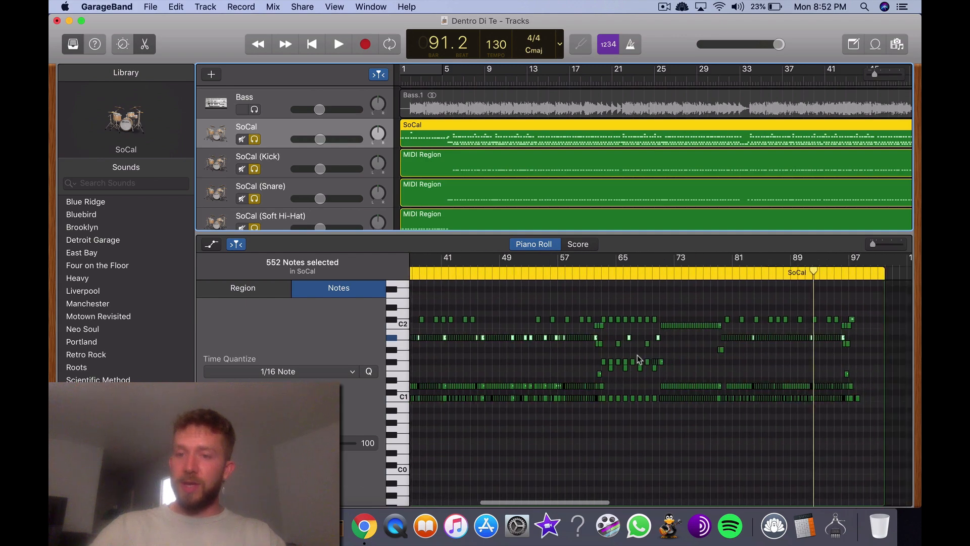
{"action": "scroll", "coordinate": [638, 355], "scroll_direction": "left", "scroll_amount": 3}
{"action": "scroll", "coordinate": [538, 362], "scroll_direction": "left", "scroll_amount": 5}
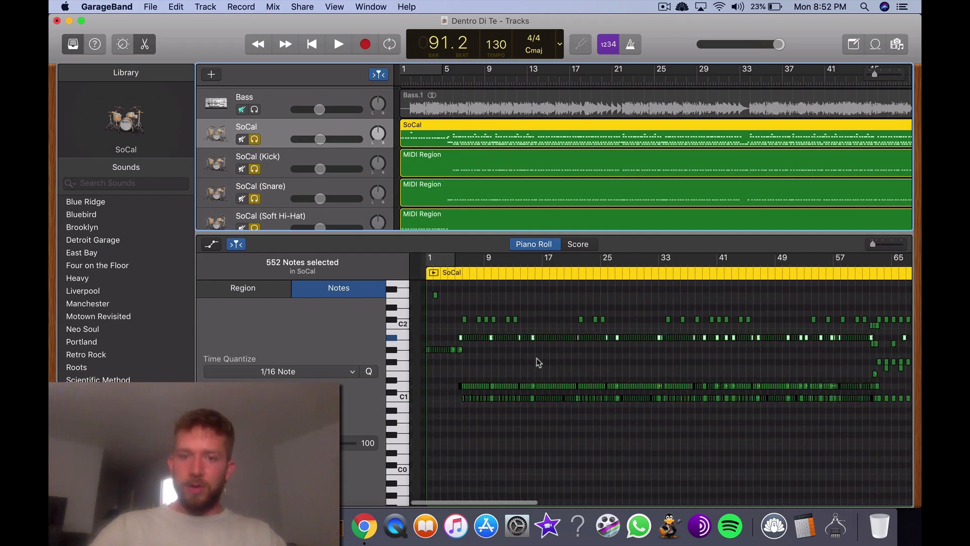
{"action": "left_click", "coordinate": [537, 372]}
Examine the original SoCal region from start to end and audition its A#1 and C2 notes to identify the next drum sound.
{"action": "scroll", "coordinate": [498, 350], "scroll_direction": "up", "scroll_amount": 3}
{"action": "scroll", "coordinate": [520, 336], "scroll_direction": "right", "scroll_amount": 8}
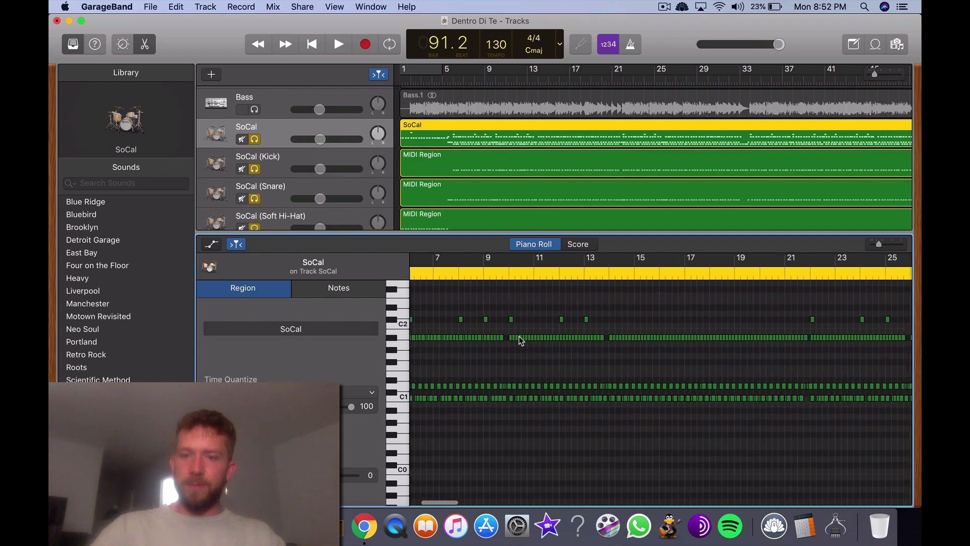
{"action": "scroll", "coordinate": [520, 336], "scroll_direction": "left", "scroll_amount": 6}
{"action": "scroll", "coordinate": [520, 336], "scroll_direction": "left", "scroll_amount": 4}
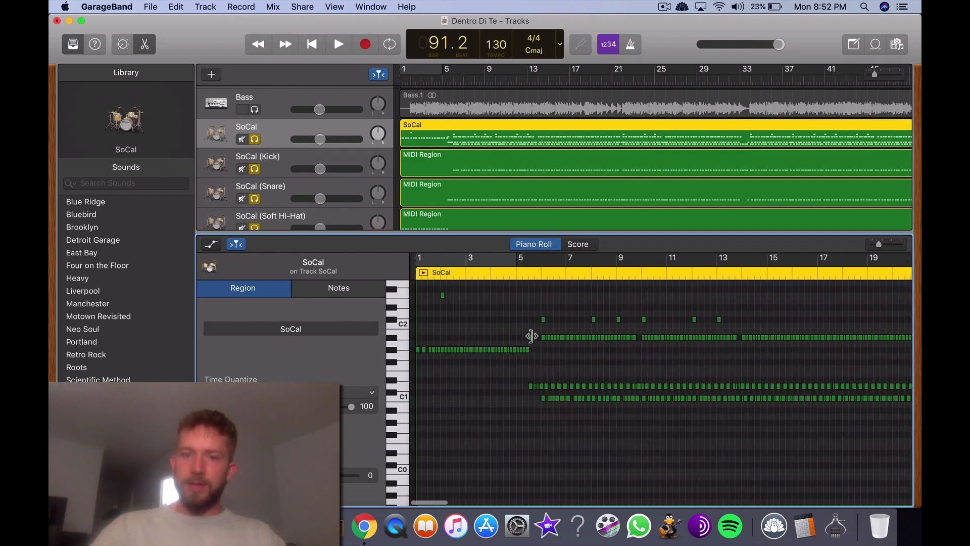
{"action": "left_click", "coordinate": [531, 338]}
{"action": "scroll", "coordinate": [531, 333], "scroll_direction": "right", "scroll_amount": 3}
{"action": "scroll", "coordinate": [531, 336], "scroll_direction": "right", "scroll_amount": 15}
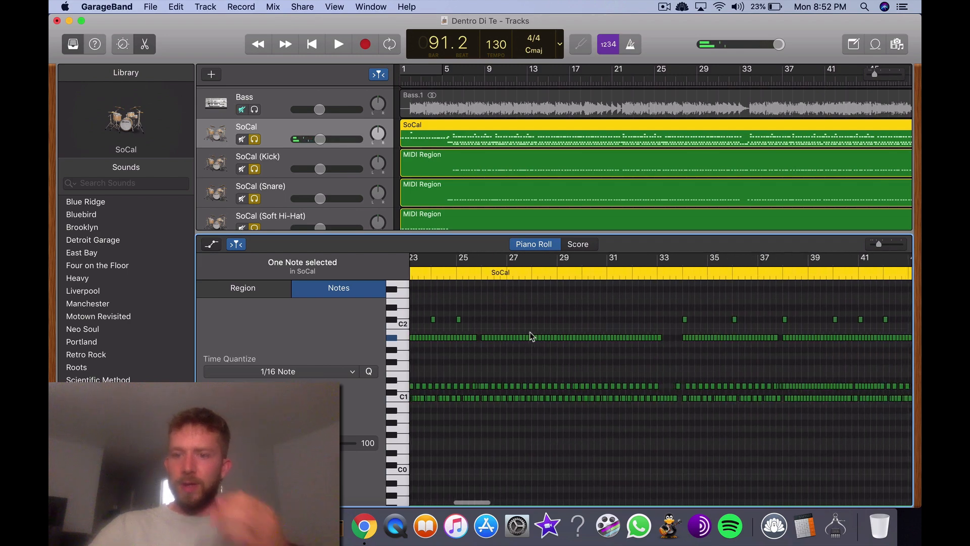
{"action": "scroll", "coordinate": [530, 336], "scroll_direction": "right", "scroll_amount": 6}
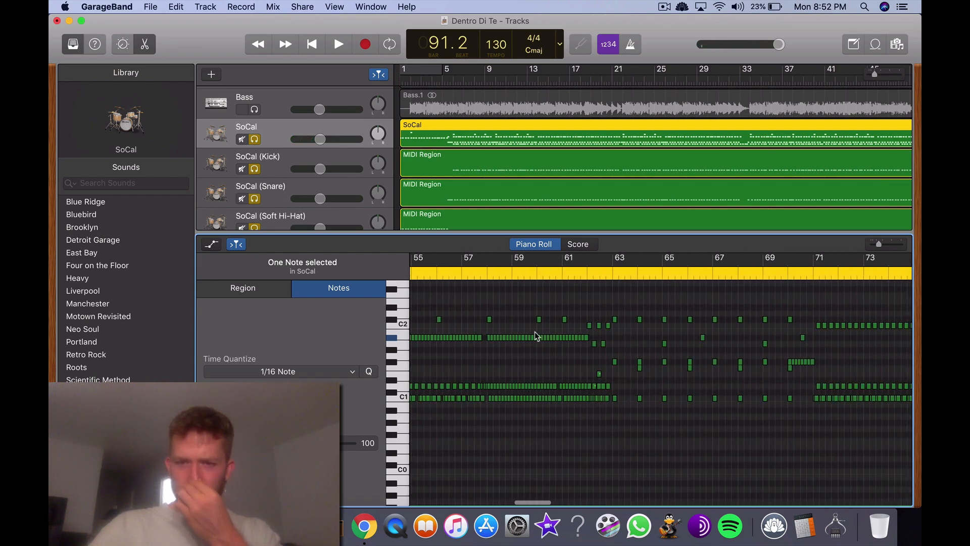
{"action": "scroll", "coordinate": [602, 331], "scroll_direction": "right", "scroll_amount": 4}
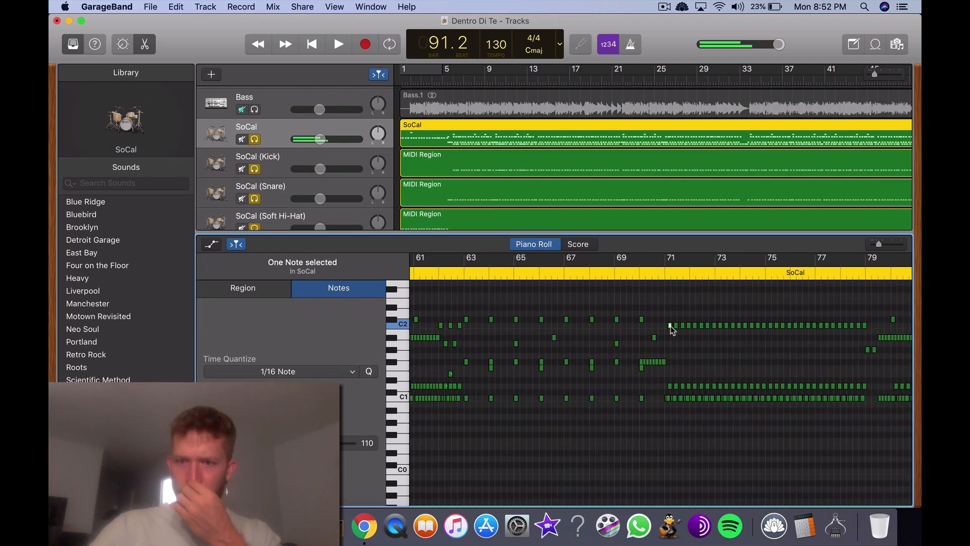
{"action": "scroll", "coordinate": [671, 327], "scroll_direction": "right", "scroll_amount": 10}
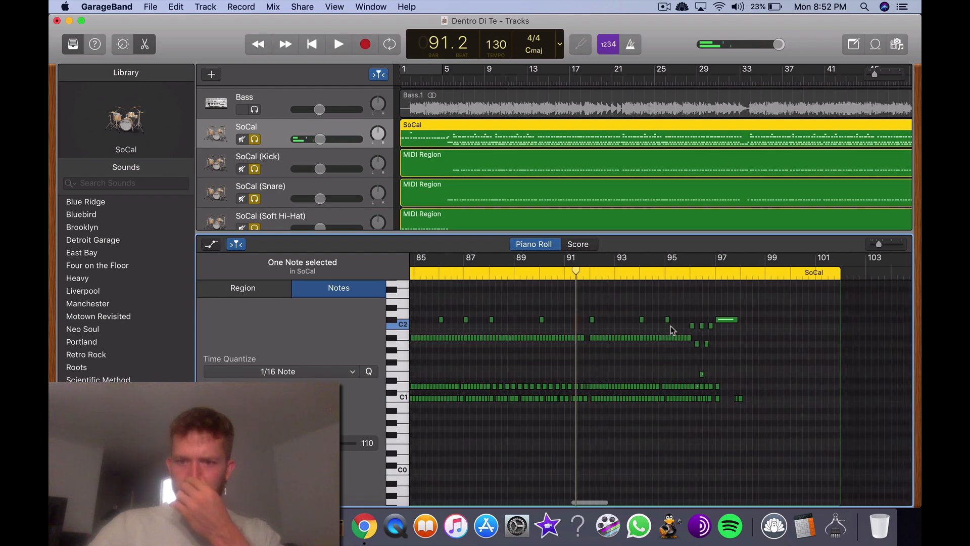
{"action": "scroll", "coordinate": [650, 329], "scroll_direction": "left", "scroll_amount": 13}
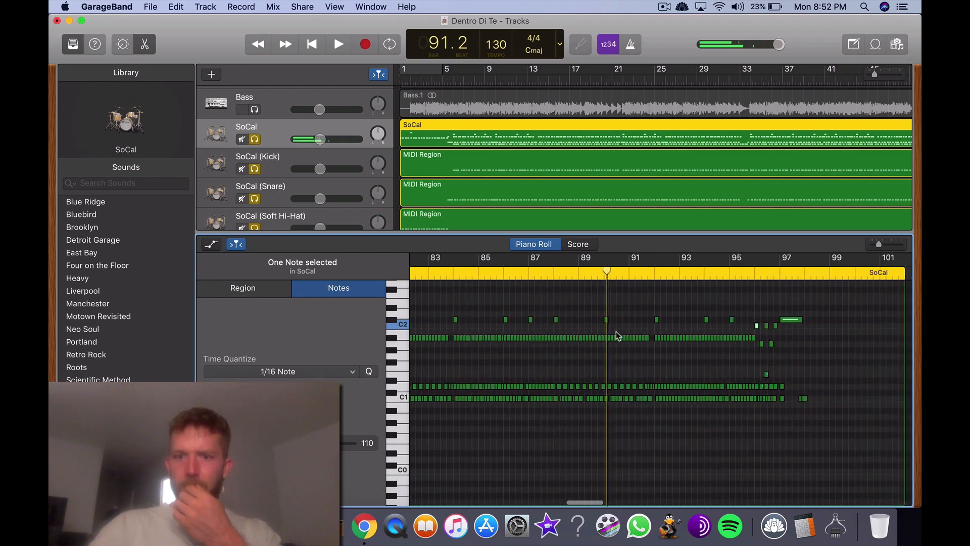
{"action": "scroll", "coordinate": [570, 344], "scroll_direction": "left", "scroll_amount": 17}
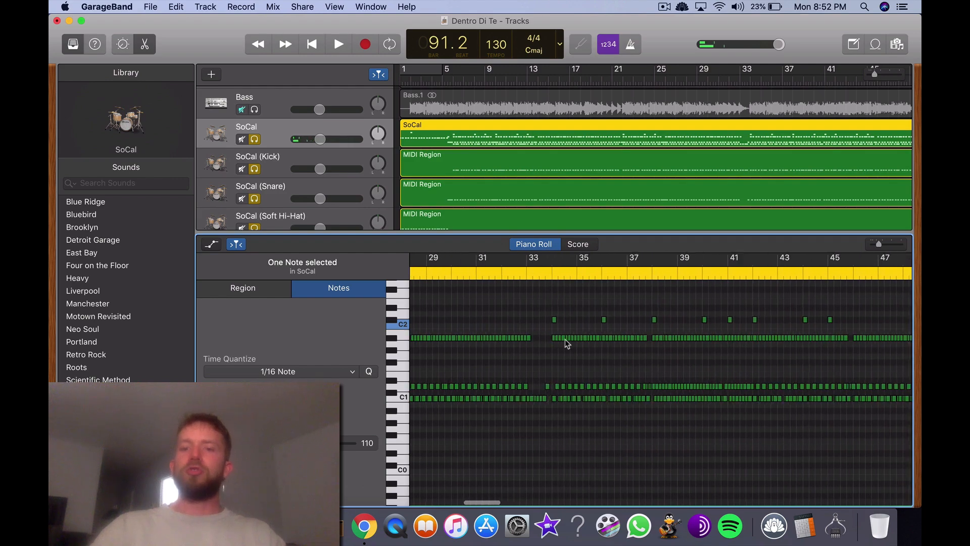
{"action": "scroll", "coordinate": [565, 339], "scroll_direction": "right", "scroll_amount": 17}
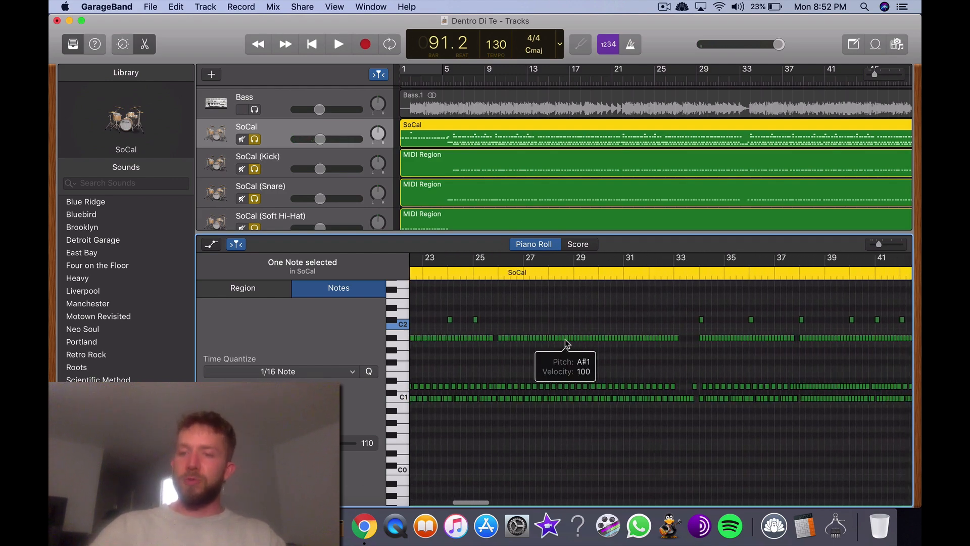
{"action": "scroll", "coordinate": [565, 339], "scroll_direction": "right", "scroll_amount": 3}
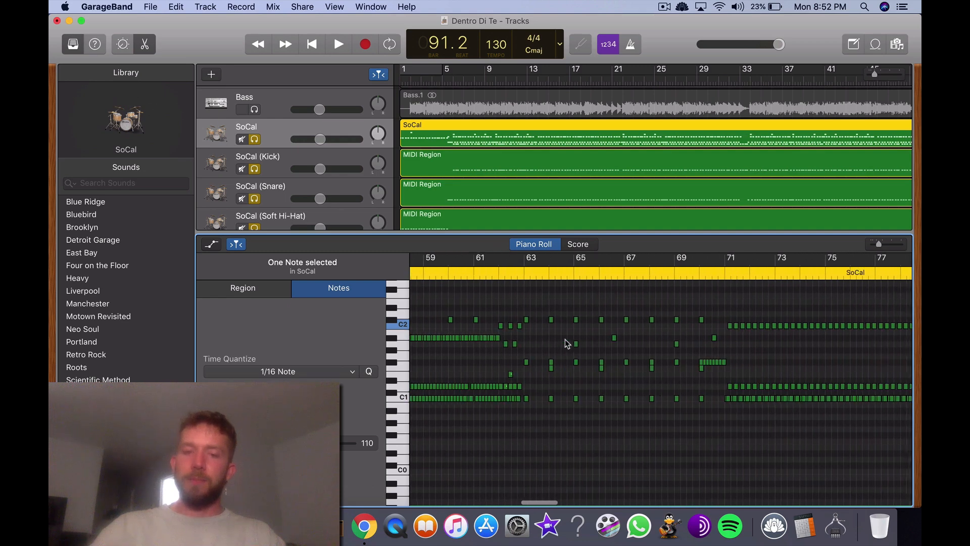
Select all C2 notes in the original SoCal region, from bar 62 through to its end.
{"action": "left_click_drag", "start_coordinate": [459, 324], "coordinate": [478, 326]}
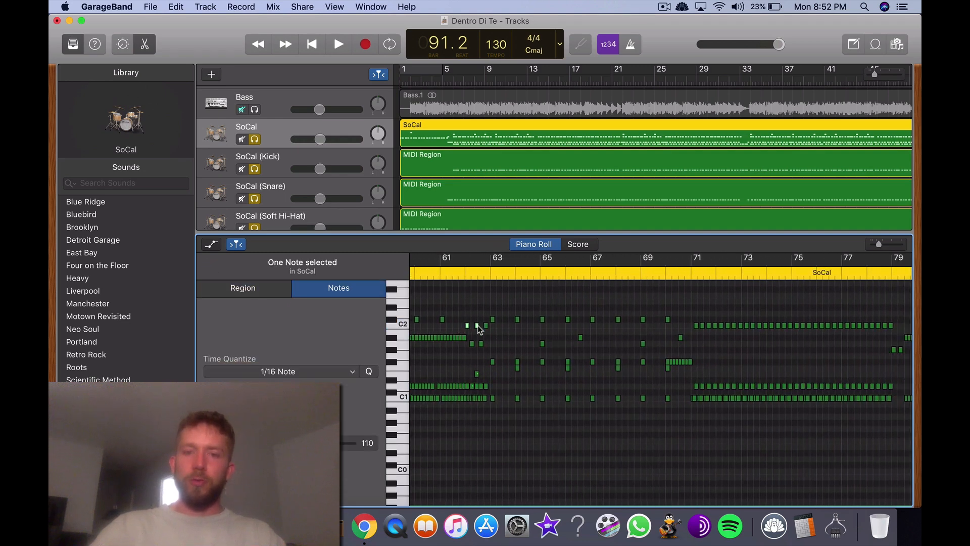
{"action": "left_click_drag", "start_coordinate": [604, 331], "coordinate": [685, 334]}
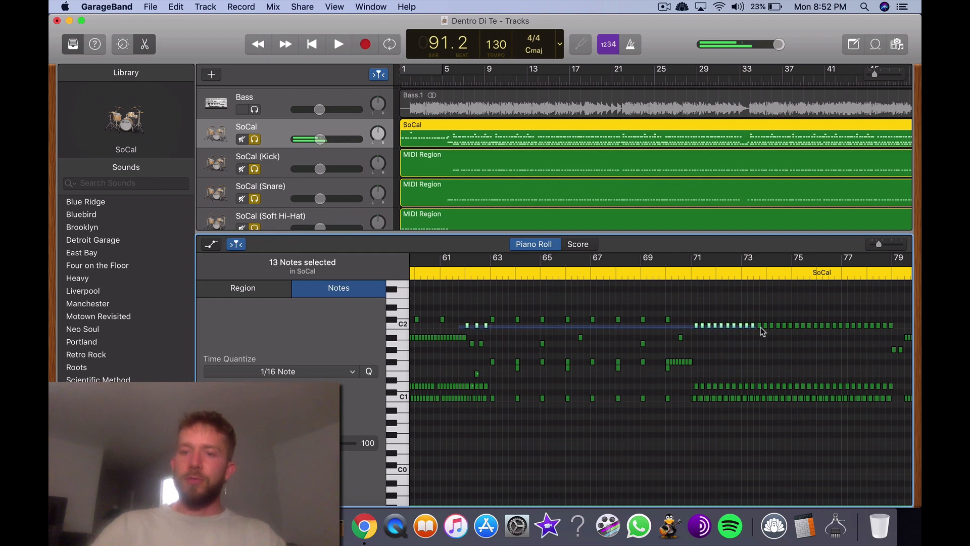
{"action": "left_click_drag", "start_coordinate": [855, 327], "coordinate": [913, 326]}
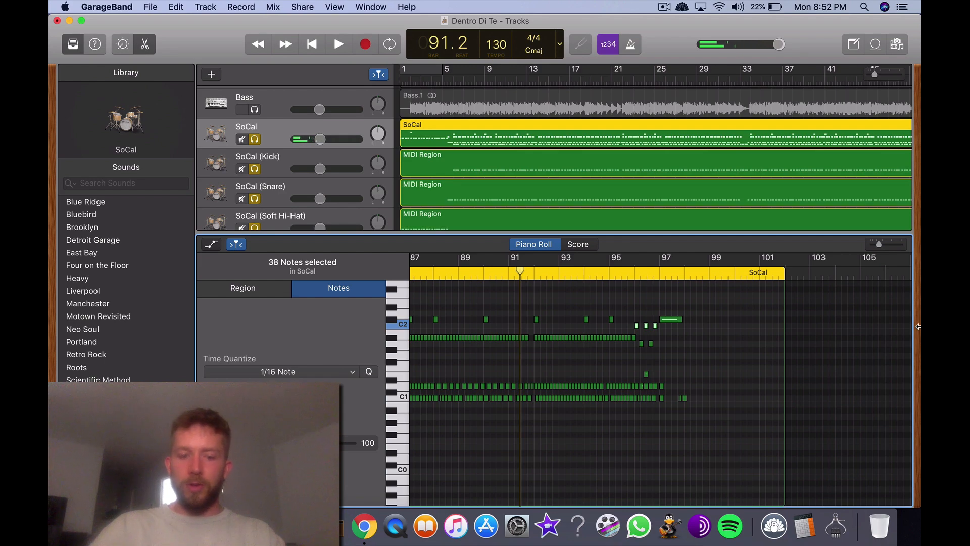
Check the C2 note selection back to the start of the original SoCal region, and the pitch of the first selected note.
{"action": "scroll", "coordinate": [756, 350], "scroll_direction": "left", "scroll_amount": 10}
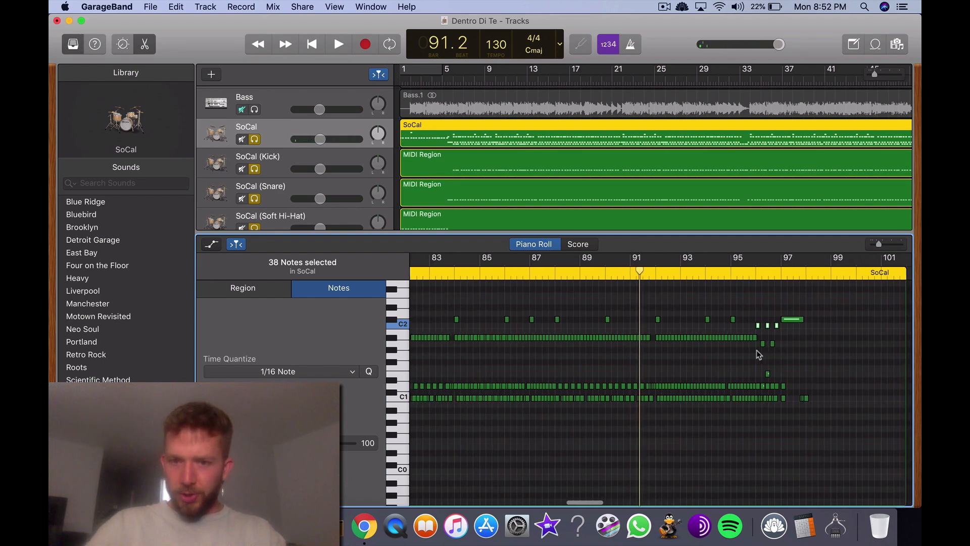
{"action": "scroll", "coordinate": [756, 353], "scroll_direction": "left", "scroll_amount": 15}
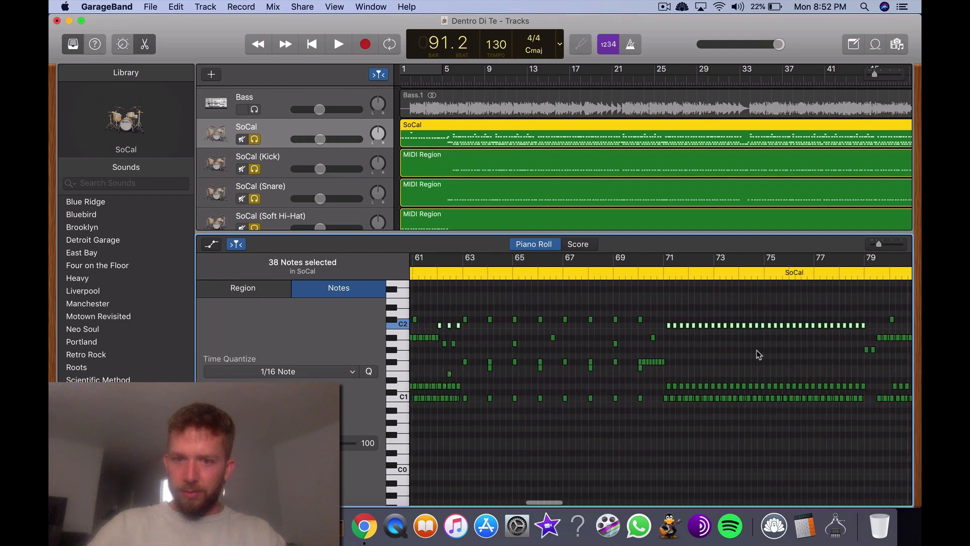
{"action": "scroll", "coordinate": [757, 349], "scroll_direction": "left", "scroll_amount": 5}
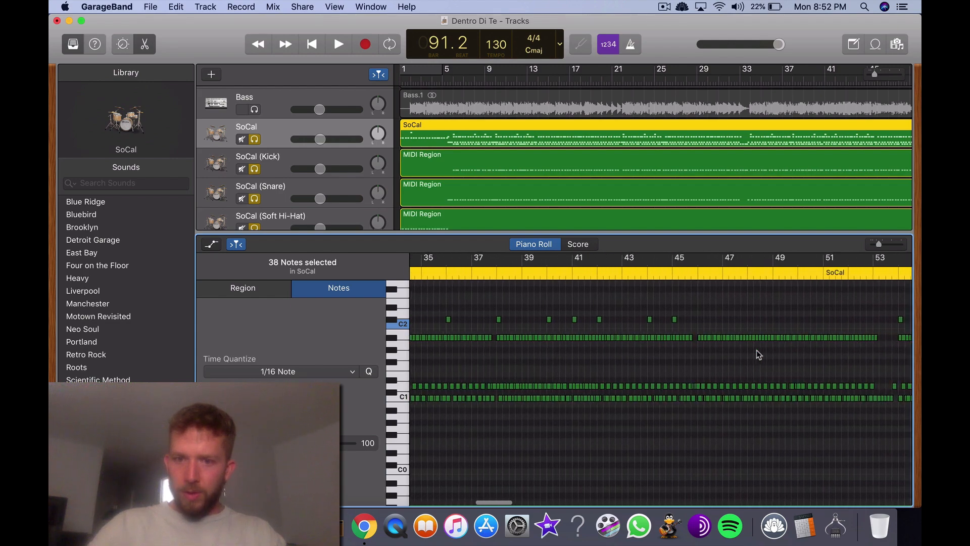
{"action": "scroll", "coordinate": [756, 353], "scroll_direction": "left", "scroll_amount": 11}
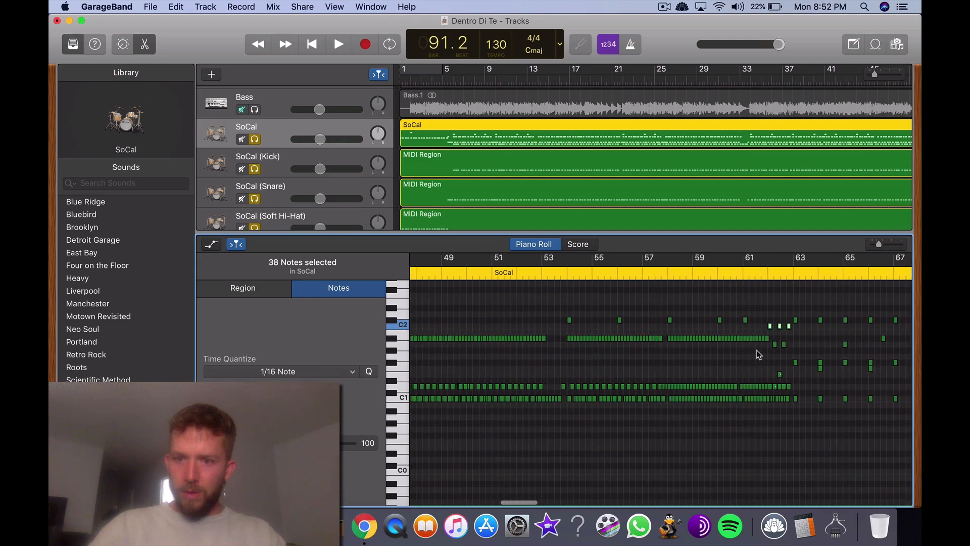
{"action": "scroll", "coordinate": [757, 353], "scroll_direction": "left", "scroll_amount": 12}
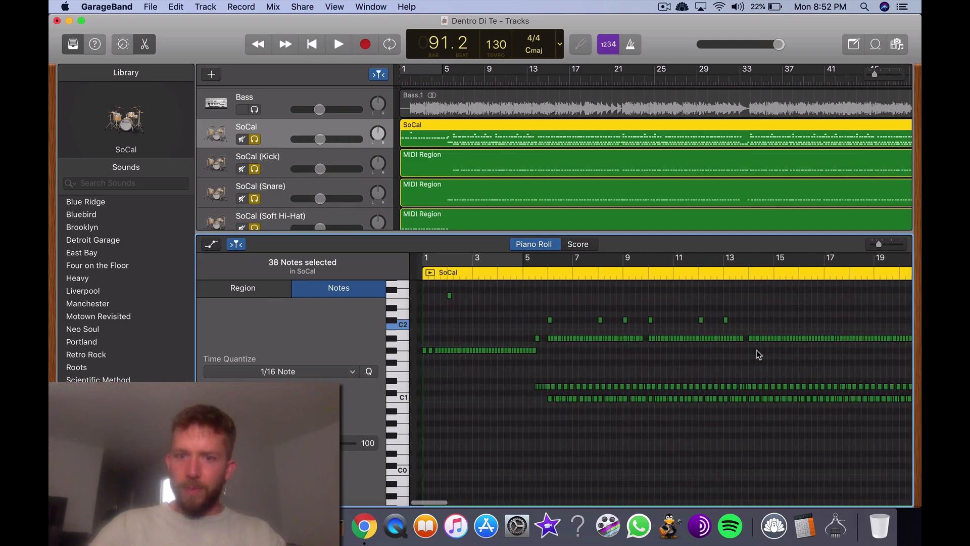
{"action": "scroll", "coordinate": [757, 351], "scroll_direction": "right", "scroll_amount": 20}
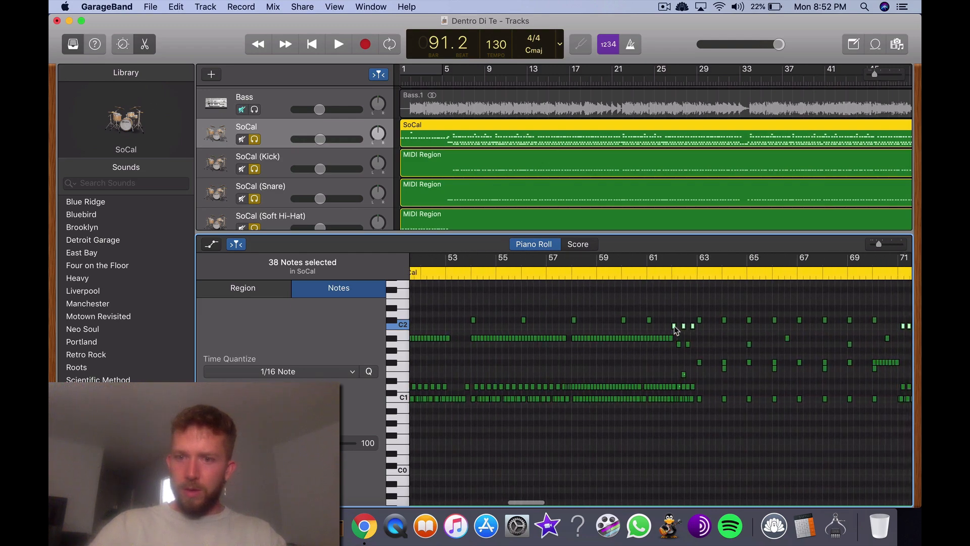
{"action": "mouse_move", "coordinate": [674, 326]}
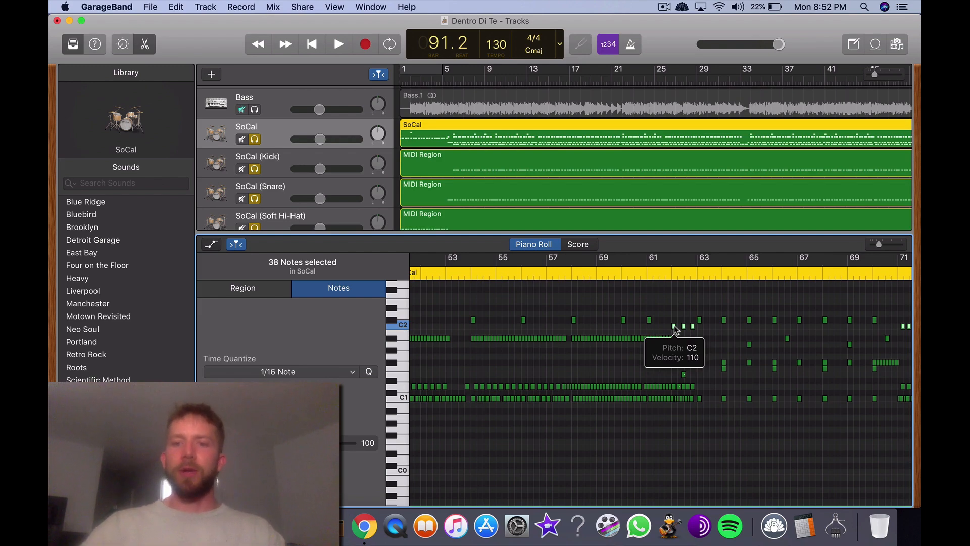
Paste the copied C2 notes at the start of the project on the second SoCal (Loud Hi-Hat) track.
{"action": "scroll", "coordinate": [675, 326], "scroll_direction": "up", "scroll_amount": 3}
{"action": "scroll", "coordinate": [675, 327], "scroll_direction": "right", "scroll_amount": 8}
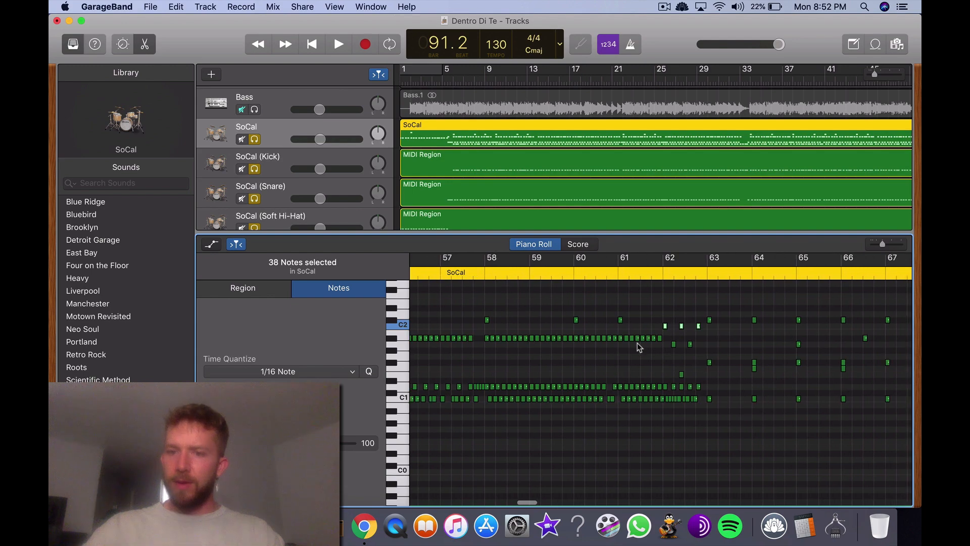
{"action": "scroll", "coordinate": [316, 217], "scroll_direction": "down", "scroll_amount": 3}
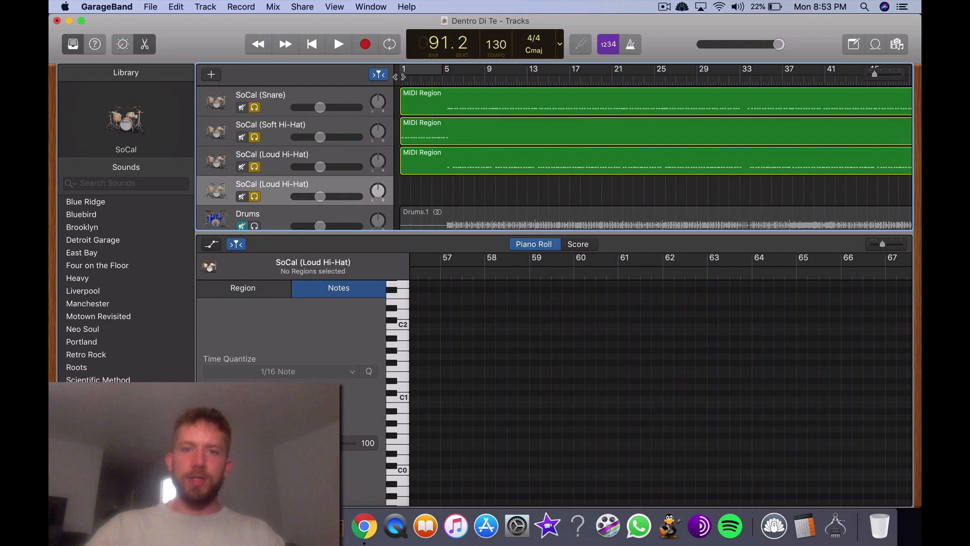
{"action": "key", "text": "Return"}
{"action": "key", "text": "super+v"}
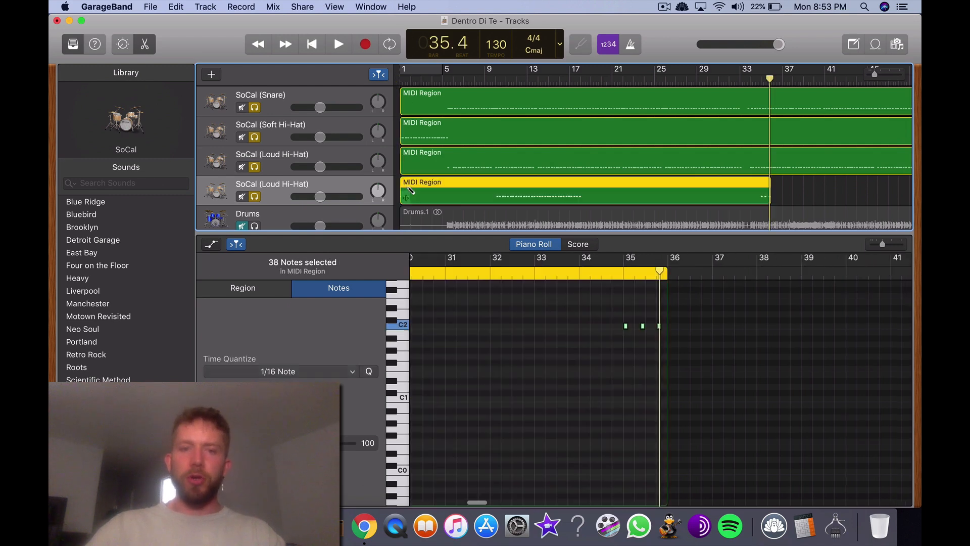
Extend the pasted region on the second SoCal (Loud Hi-Hat) track from bar 36 to the song's end at bar 102.
{"action": "scroll", "coordinate": [523, 181], "scroll_direction": "right", "scroll_amount": 3}
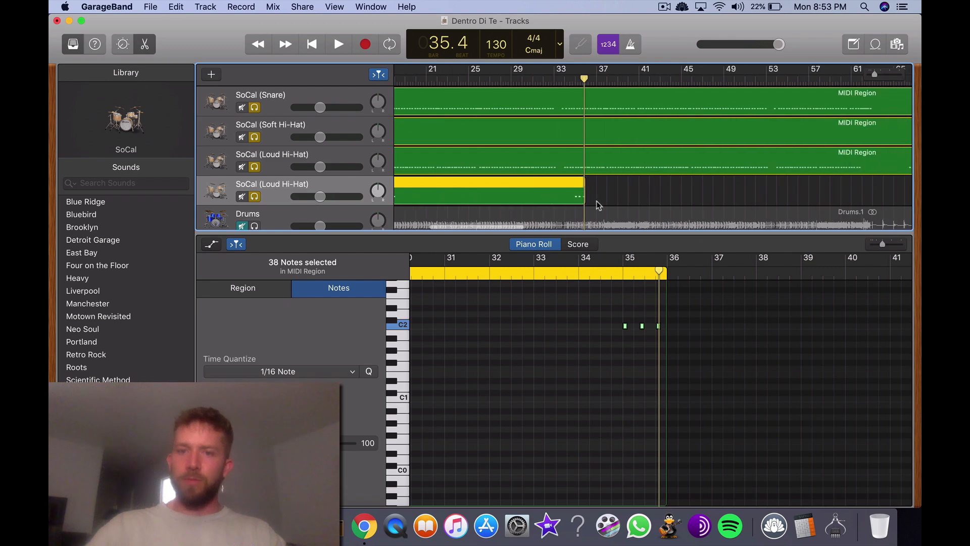
{"action": "left_click_drag", "start_coordinate": [581, 202], "coordinate": [765, 173]}
{"action": "scroll", "coordinate": [607, 169], "scroll_direction": "left", "scroll_amount": 15}
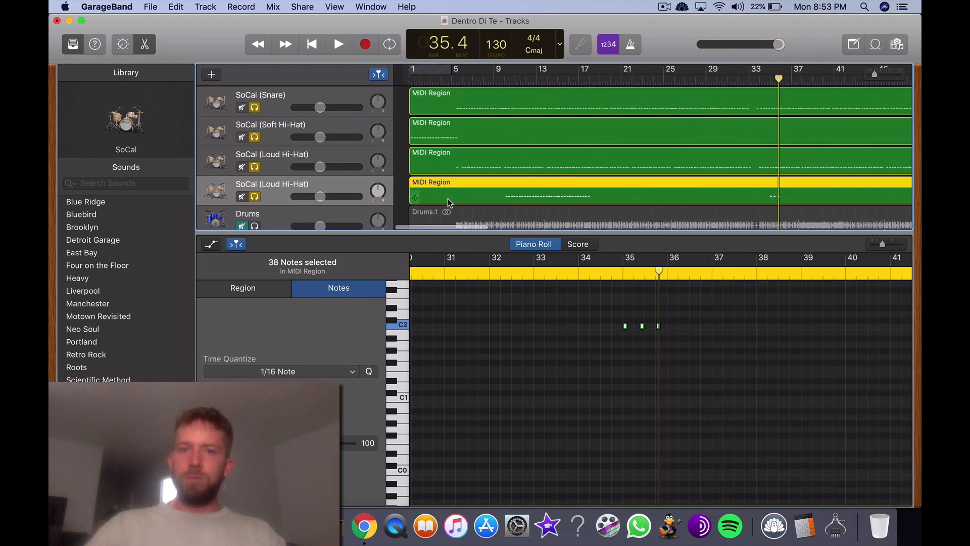
Open the extended region in the piano roll and move all its C2 notes so the first one starts at bar 62.
{"action": "key", "text": "e"}
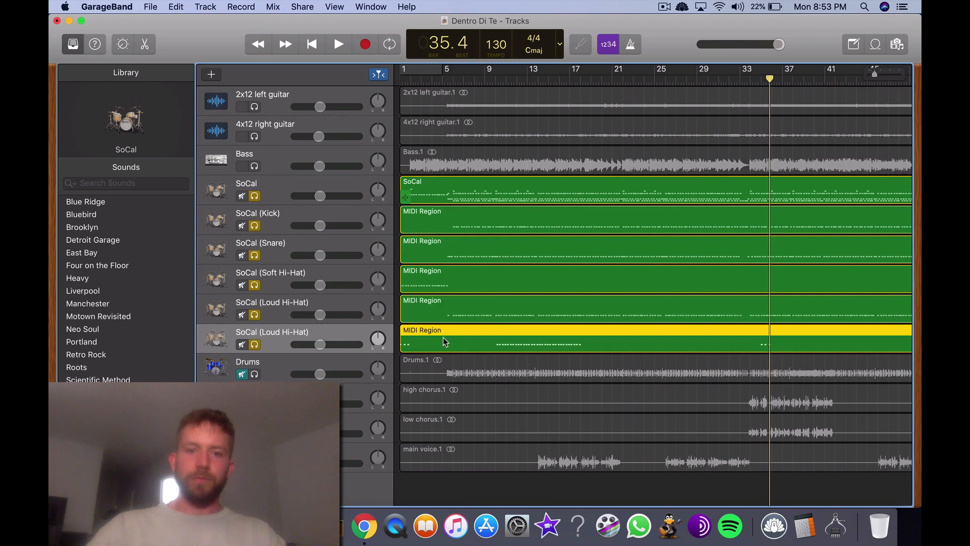
{"action": "double_click", "coordinate": [444, 338]}
{"action": "scroll", "coordinate": [431, 374], "scroll_direction": "right", "scroll_amount": 1}
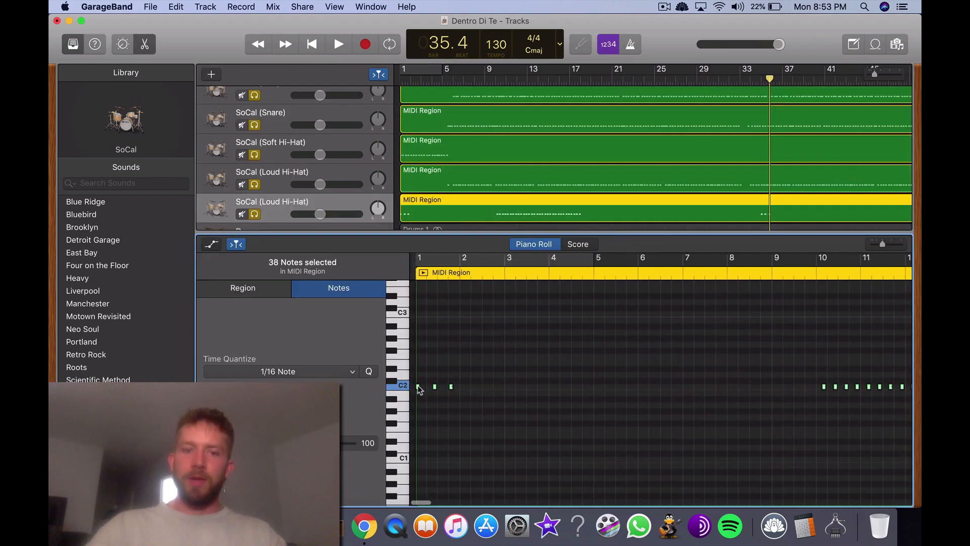
{"action": "mouse_move", "coordinate": [418, 388]}
{"action": "left_click_drag", "start_coordinate": [422, 388], "coordinate": [687, 389]}
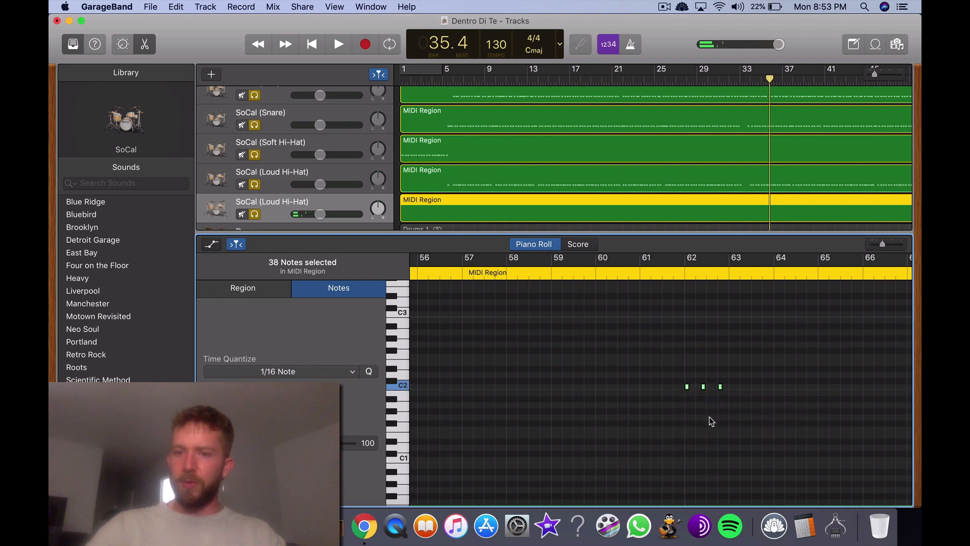
Check the moved C2 notes through to the region's end and compare their position with the neighbouring tracks.
{"action": "scroll", "coordinate": [708, 418], "scroll_direction": "right", "scroll_amount": 10}
{"action": "scroll", "coordinate": [710, 421], "scroll_direction": "right", "scroll_amount": 3}
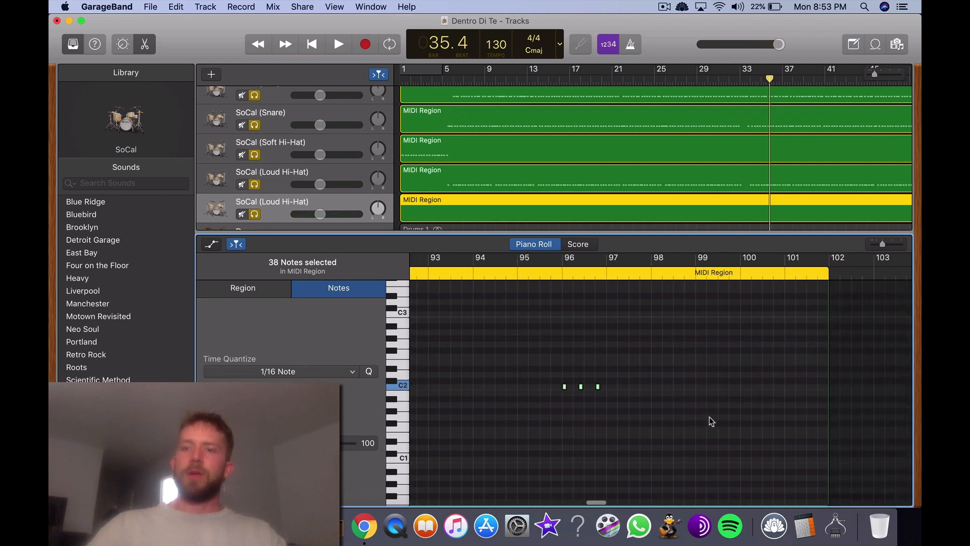
{"action": "key", "text": "super+Left"}
{"action": "key", "text": "super+Left"}
{"action": "key", "text": "super+Left"}
{"action": "key", "text": "super+Left"}
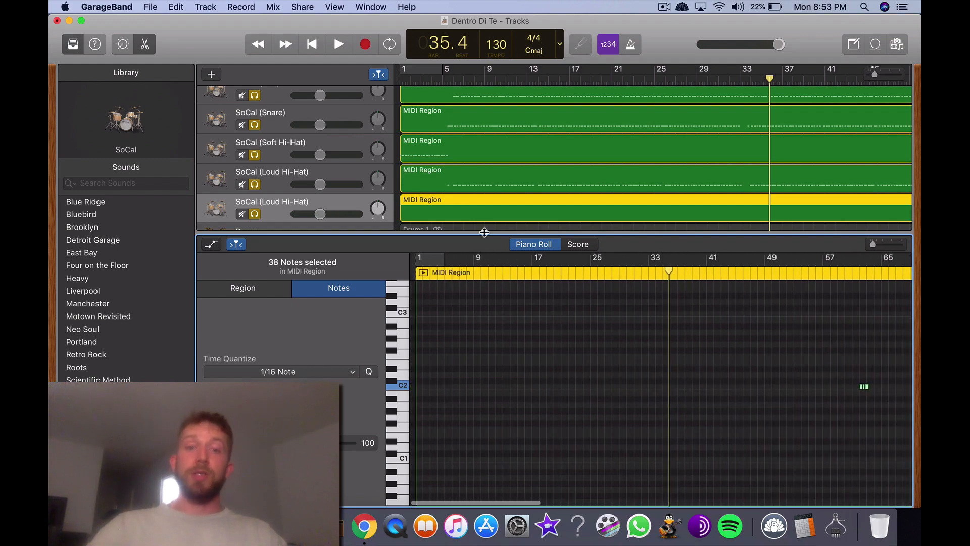
{"action": "scroll", "coordinate": [498, 142], "scroll_direction": "down", "scroll_amount": 3}
{"action": "scroll", "coordinate": [599, 158], "scroll_direction": "right", "scroll_amount": 10}
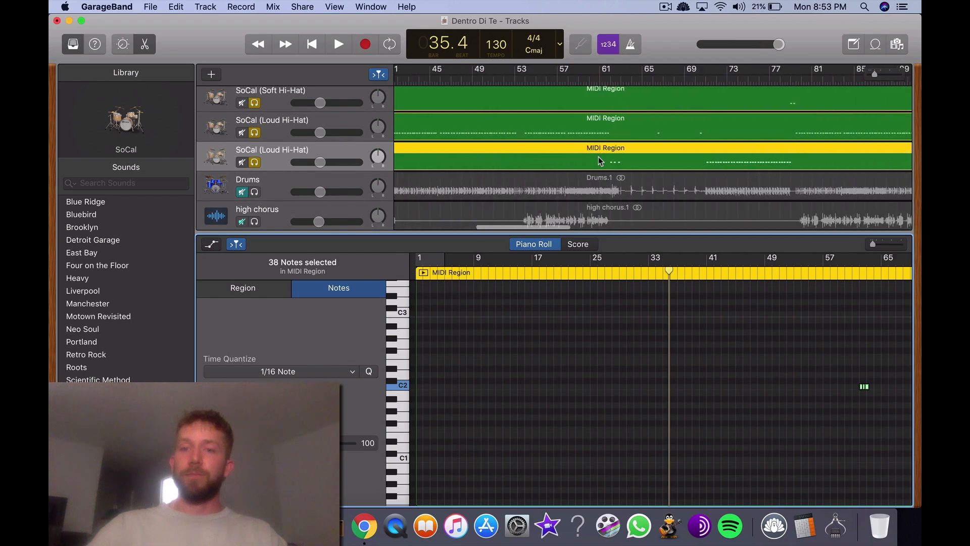
{"action": "scroll", "coordinate": [598, 157], "scroll_direction": "left", "scroll_amount": 10}
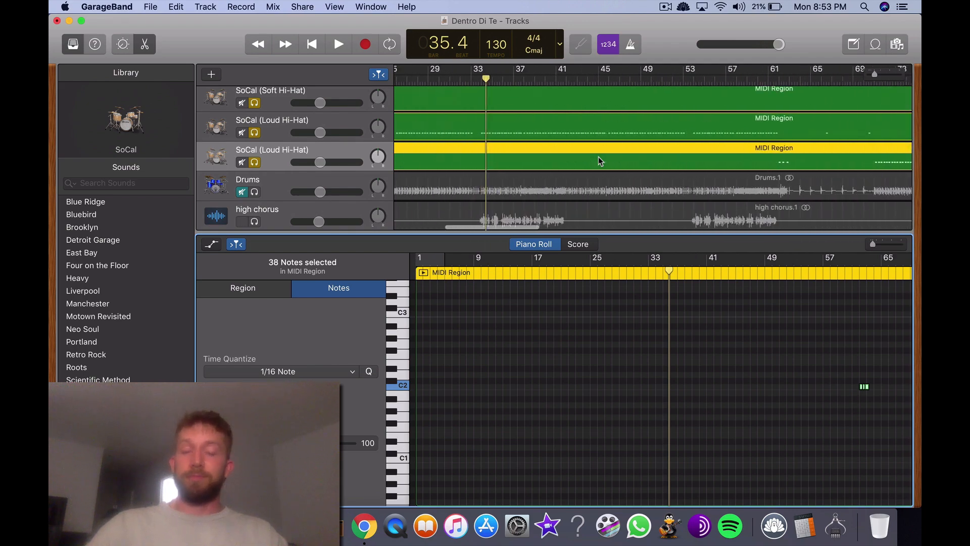
Rename the track holding the C2 notes as SoCal (Tom 1).
{"action": "right_click", "coordinate": [287, 154]}
{"action": "left_click", "coordinate": [321, 201]}
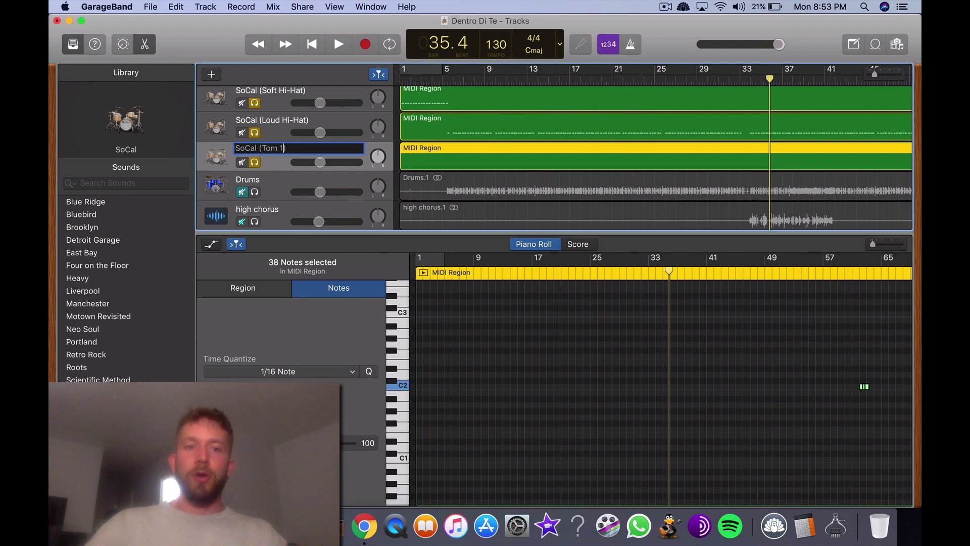
{"action": "key", "text": "Return"}
Add a track with duplicate settings of SoCal (Tom 1) and rename it as SoCal (Tom 2).
{"action": "right_click", "coordinate": [277, 157]}
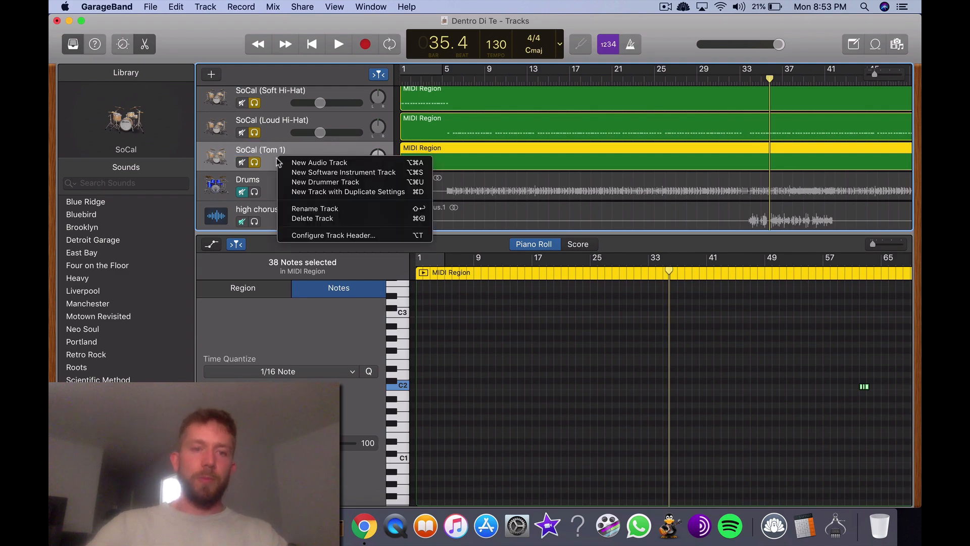
{"action": "left_click", "coordinate": [311, 192]}
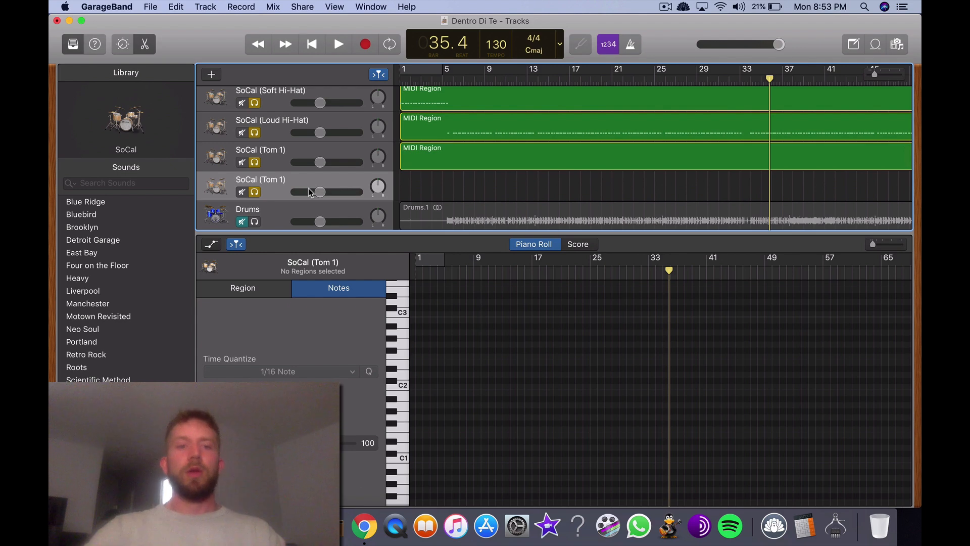
{"action": "right_click", "coordinate": [272, 183]}
{"action": "left_click", "coordinate": [304, 230]}
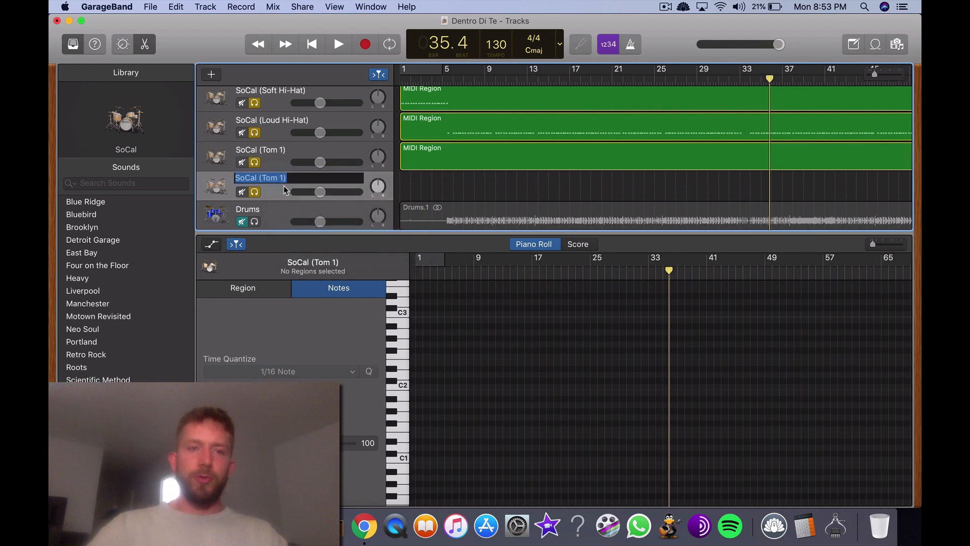
{"action": "key", "text": "BackSpace"}
{"action": "type", "text": "2"}
{"action": "key", "text": "Return"}
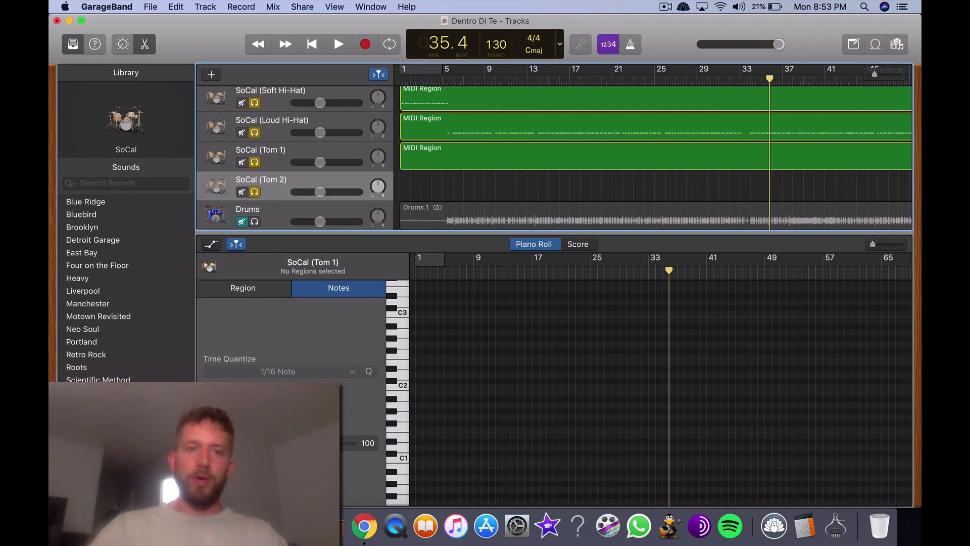
Open the original SoCal region and audition one of its C#2 notes to identify the next drum sound.
{"action": "scroll", "coordinate": [471, 202], "scroll_direction": "up", "scroll_amount": 10}
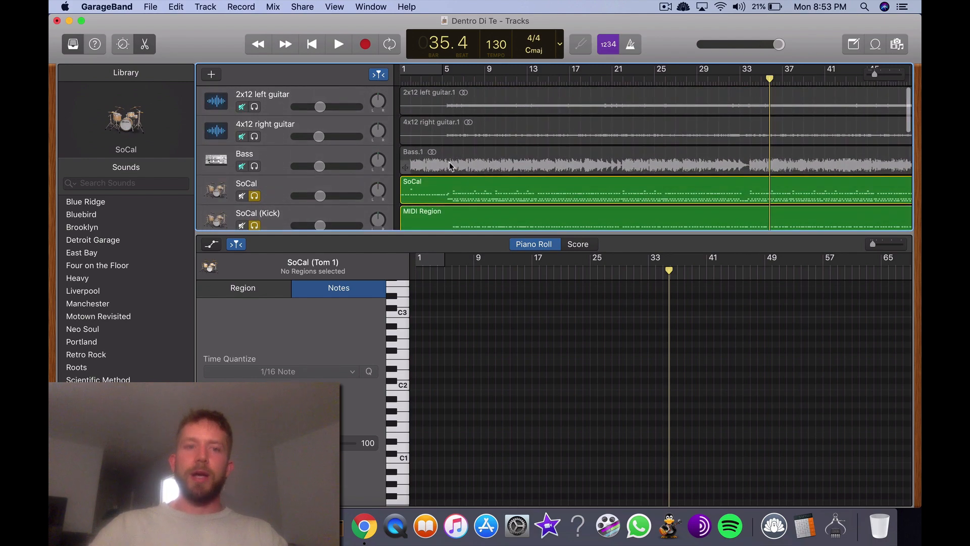
{"action": "left_click", "coordinate": [450, 188]}
{"action": "scroll", "coordinate": [450, 186], "scroll_direction": "down", "scroll_amount": 3}
{"action": "scroll", "coordinate": [486, 353], "scroll_direction": "right", "scroll_amount": 10}
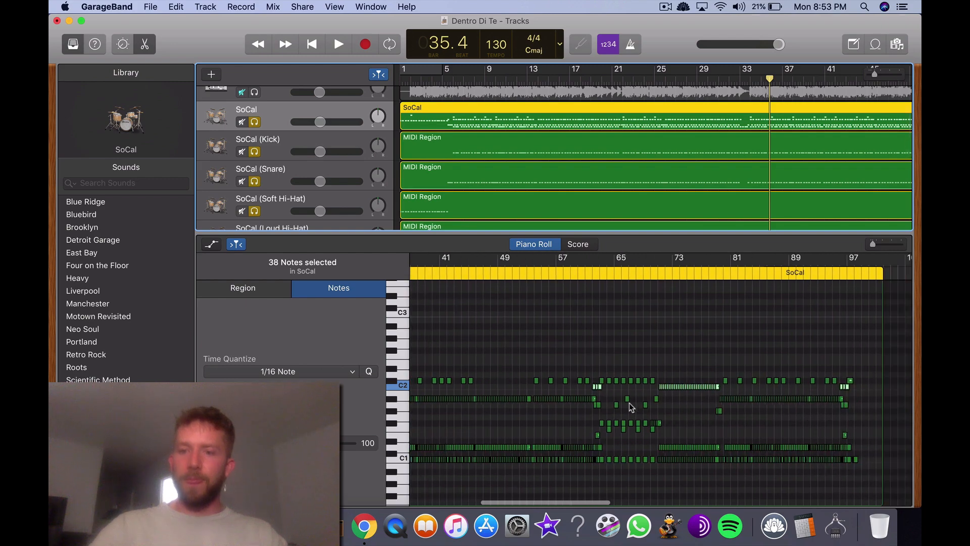
{"action": "left_click", "coordinate": [576, 380]}
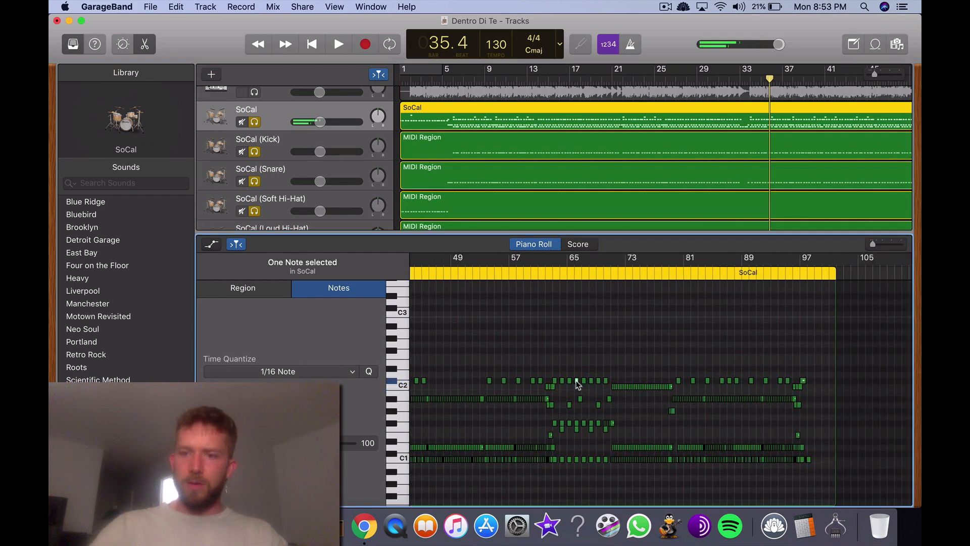
{"action": "scroll", "coordinate": [576, 380], "scroll_direction": "left", "scroll_amount": 10}
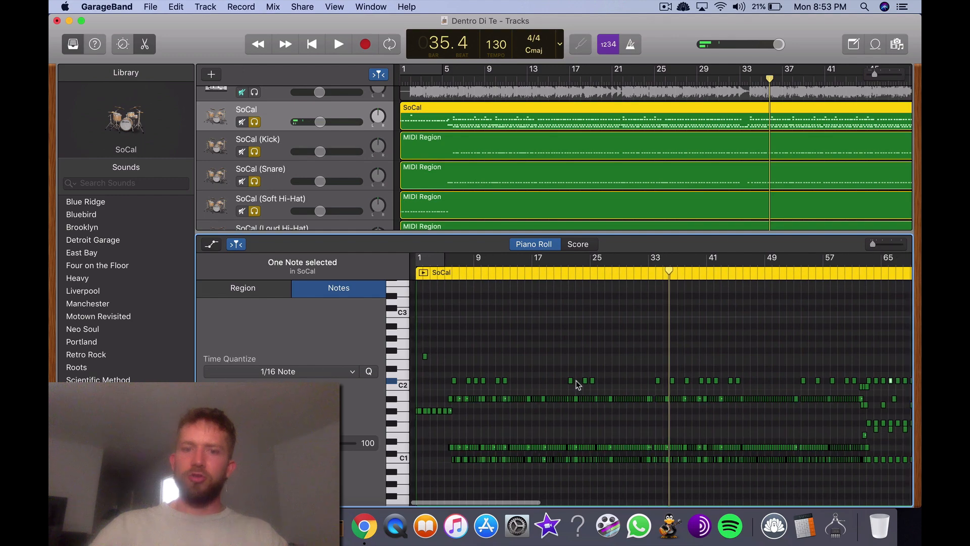
Check the separated Loud Hi-Hat, Soft Hi-Hat, Snare and Kick regions, auditioning a note in each.
{"action": "scroll", "coordinate": [485, 213], "scroll_direction": "down", "scroll_amount": 5}
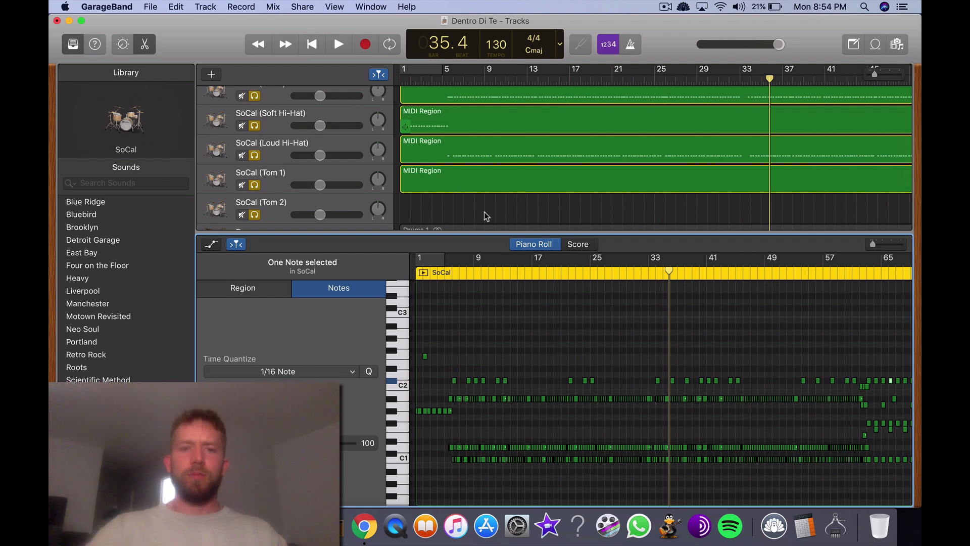
{"action": "left_click", "coordinate": [457, 159]}
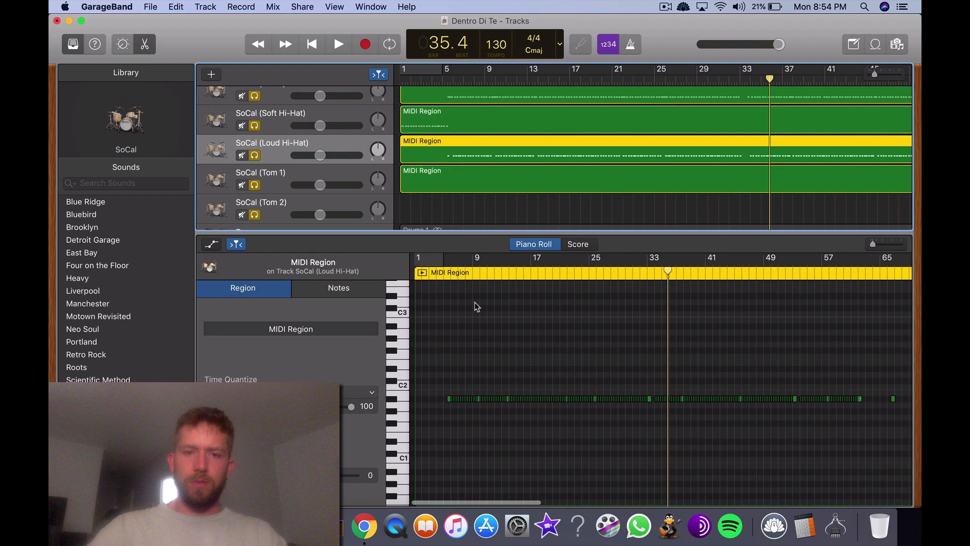
{"action": "left_click", "coordinate": [466, 395]}
{"action": "left_click", "coordinate": [453, 125]}
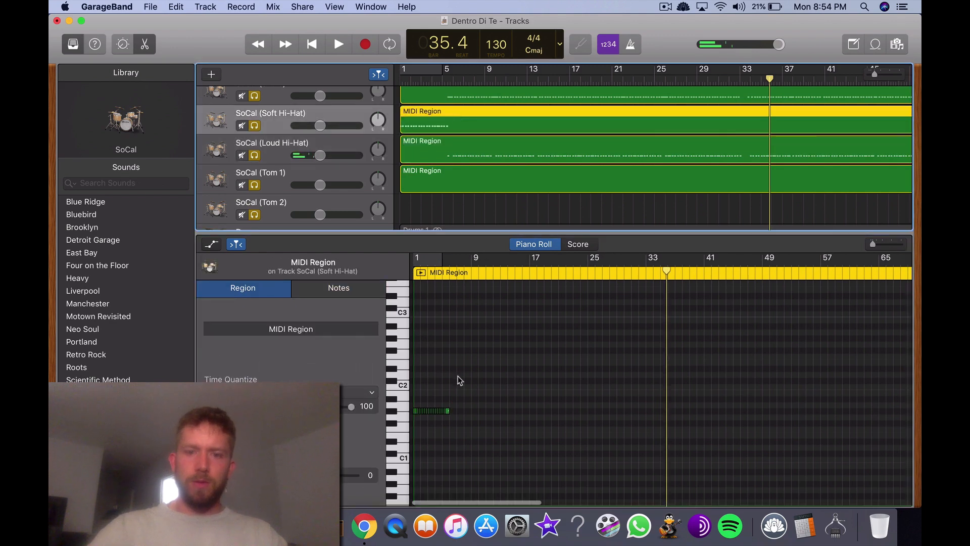
{"action": "left_click", "coordinate": [447, 411]}
{"action": "scroll", "coordinate": [425, 108], "scroll_direction": "up", "scroll_amount": 3}
{"action": "left_click", "coordinate": [428, 134]}
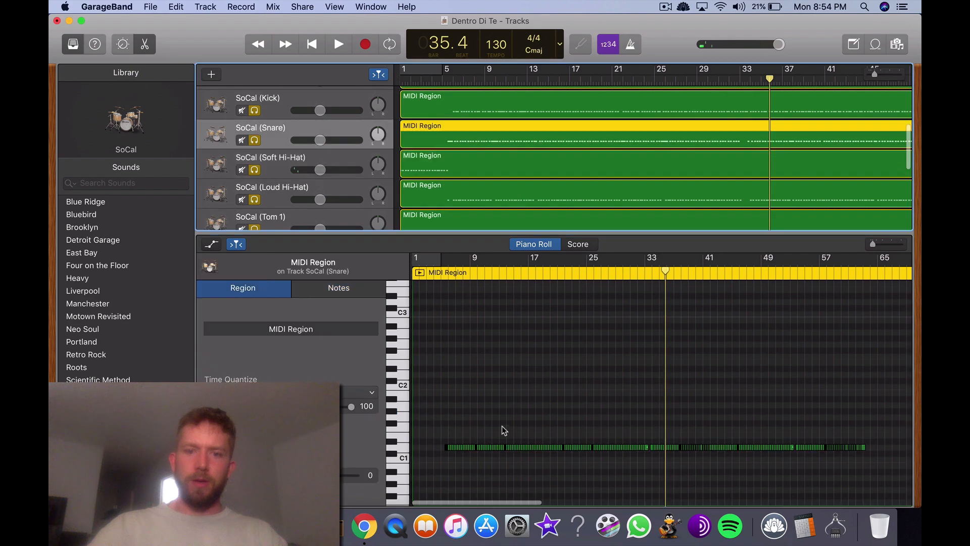
{"action": "left_click", "coordinate": [500, 448]}
{"action": "scroll", "coordinate": [475, 182], "scroll_direction": "up", "scroll_amount": 2}
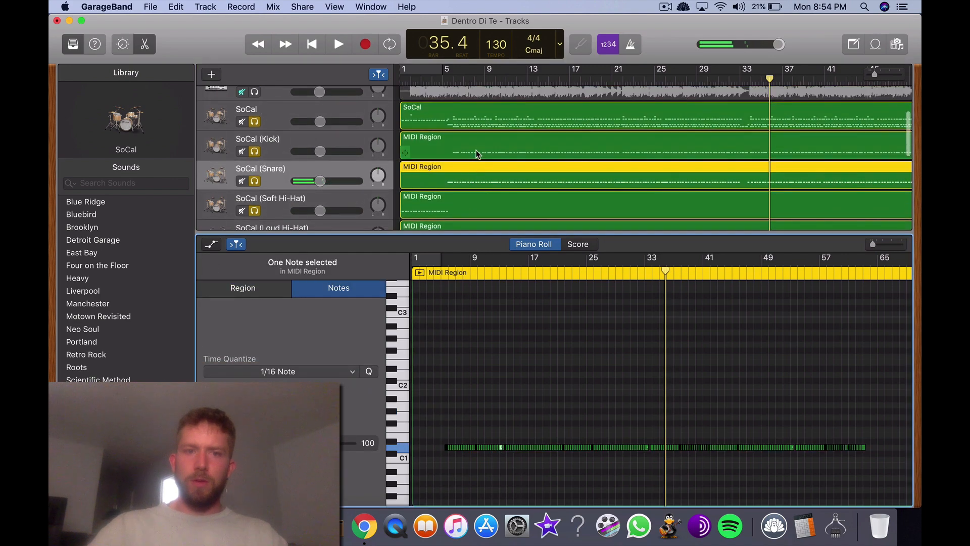
{"action": "left_click", "coordinate": [478, 152]}
{"action": "left_click", "coordinate": [526, 460]}
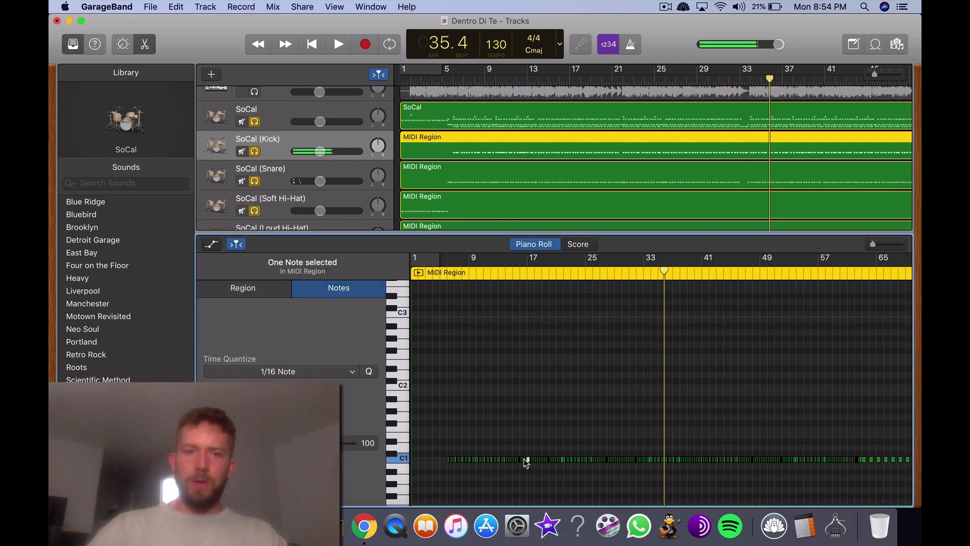
{"action": "scroll", "coordinate": [272, 140], "scroll_direction": "up", "scroll_amount": 1}
Audition C#2 in the original SoCal region and select all its C#2 notes from bar 6 to the end.
{"action": "left_click", "coordinate": [276, 137]}
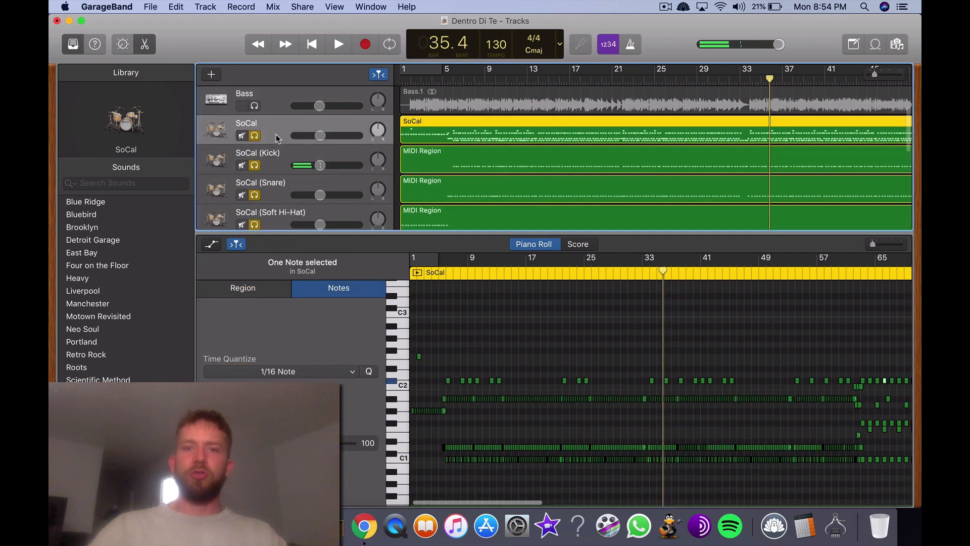
{"action": "left_click", "coordinate": [462, 381]}
{"action": "left_click", "coordinate": [435, 377]}
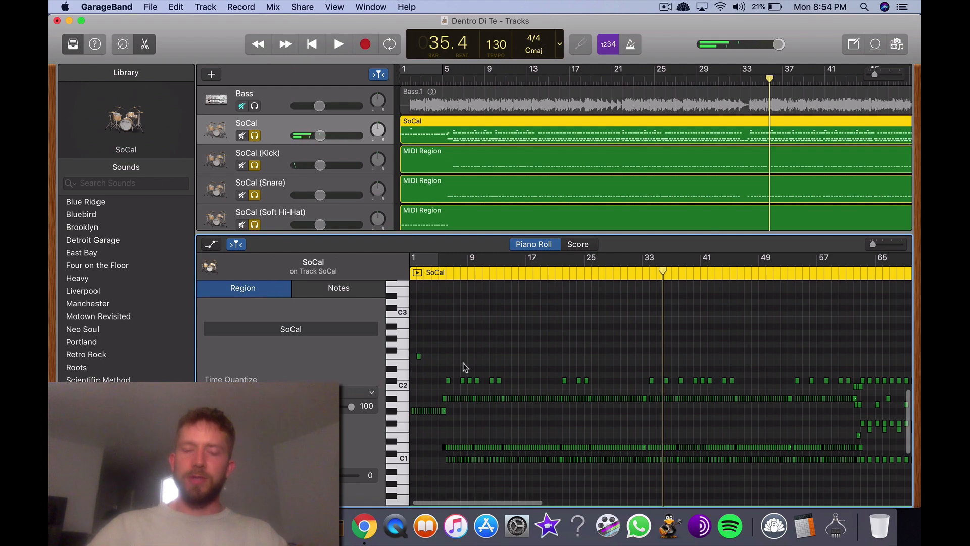
{"action": "left_click_drag", "start_coordinate": [434, 377], "coordinate": [464, 383]}
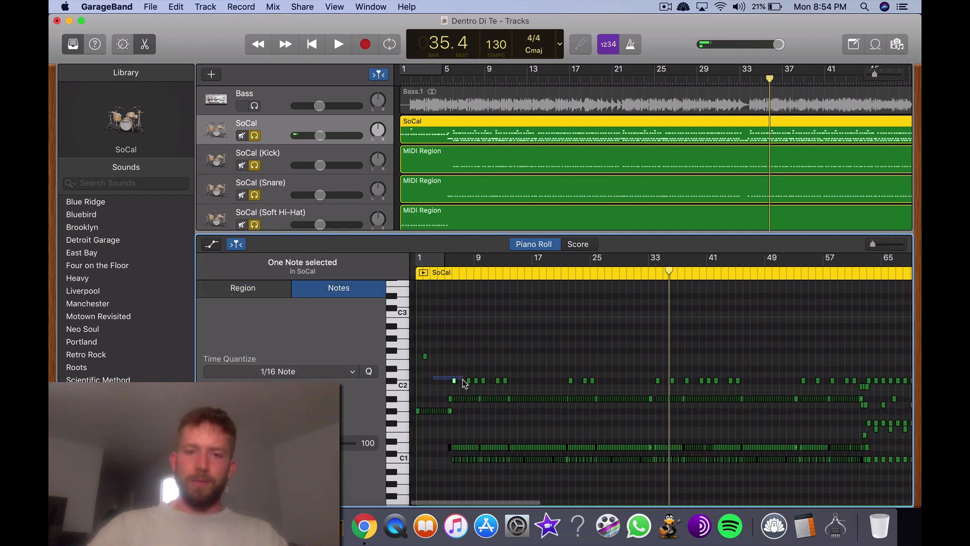
{"action": "left_click", "coordinate": [454, 382]}
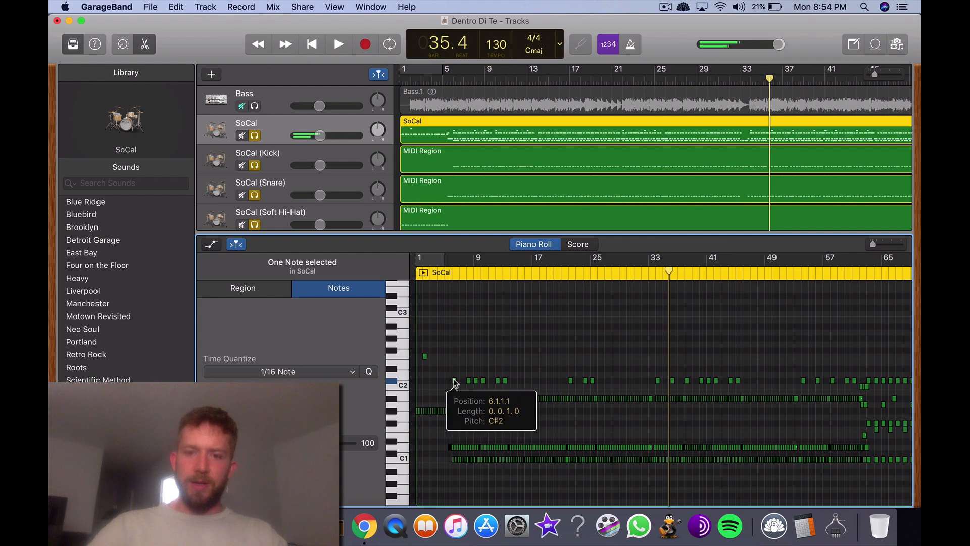
{"action": "left_click", "coordinate": [440, 382]}
{"action": "left_click_drag", "start_coordinate": [440, 382], "coordinate": [678, 375]}
{"action": "left_click_drag", "start_coordinate": [876, 376], "coordinate": [919, 374]}
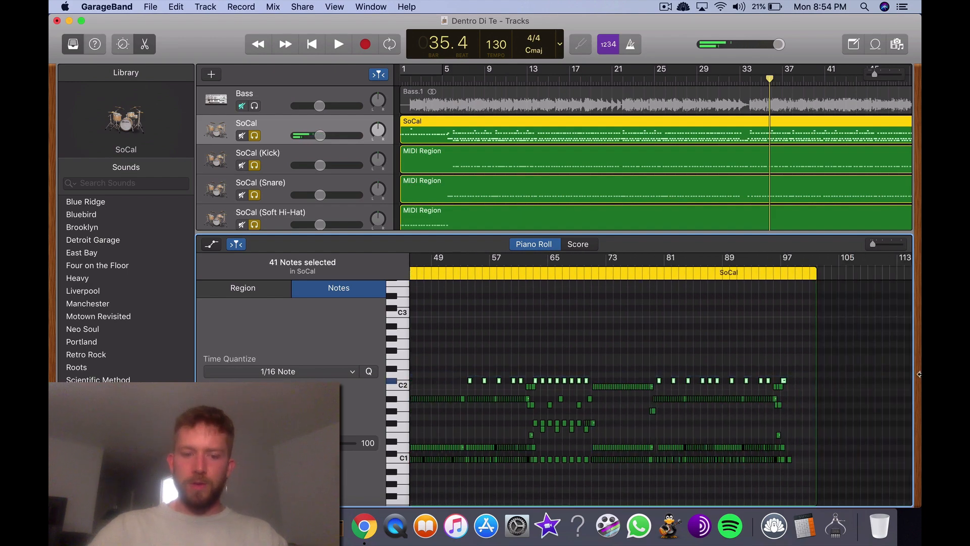
Check the C#2 selection back to the start of the original SoCal region, up close around its first selected note.
{"action": "scroll", "coordinate": [668, 338], "scroll_direction": "left", "scroll_amount": 10}
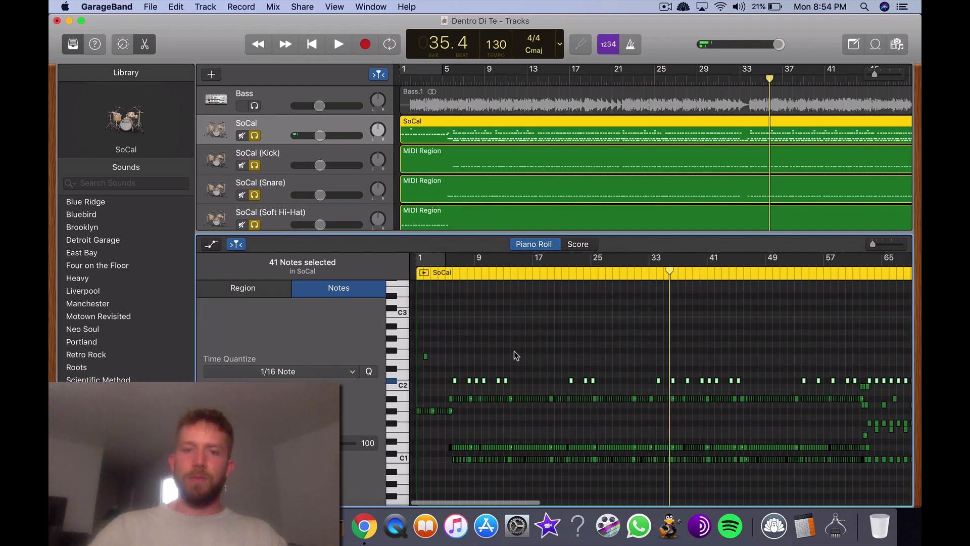
{"action": "scroll", "coordinate": [514, 350], "scroll_direction": "up", "scroll_amount": 5}
{"action": "scroll", "coordinate": [513, 351], "scroll_direction": "left", "scroll_amount": 8}
{"action": "scroll", "coordinate": [514, 354], "scroll_direction": "left", "scroll_amount": 3}
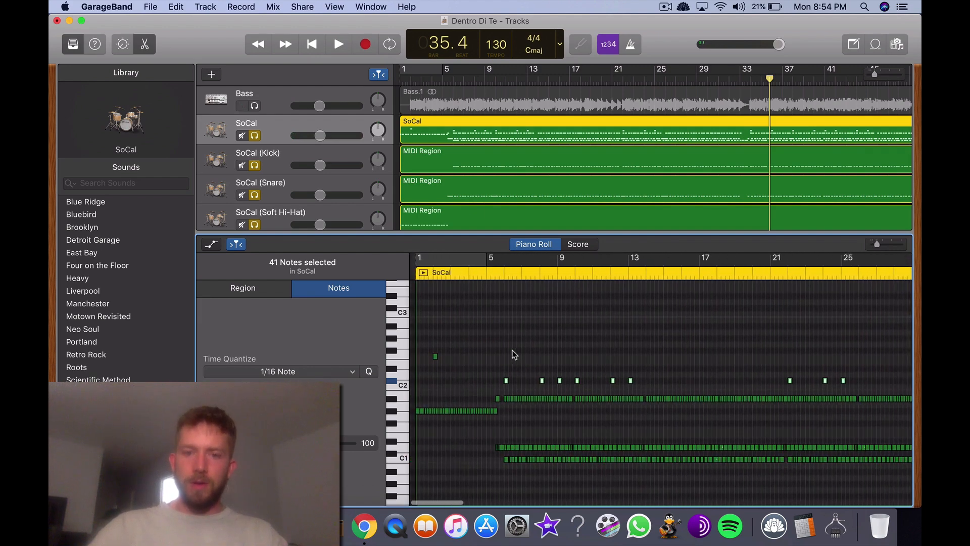
{"action": "scroll", "coordinate": [514, 354], "scroll_direction": "up", "scroll_amount": 4}
{"action": "scroll", "coordinate": [514, 354], "scroll_direction": "up", "scroll_amount": 2}
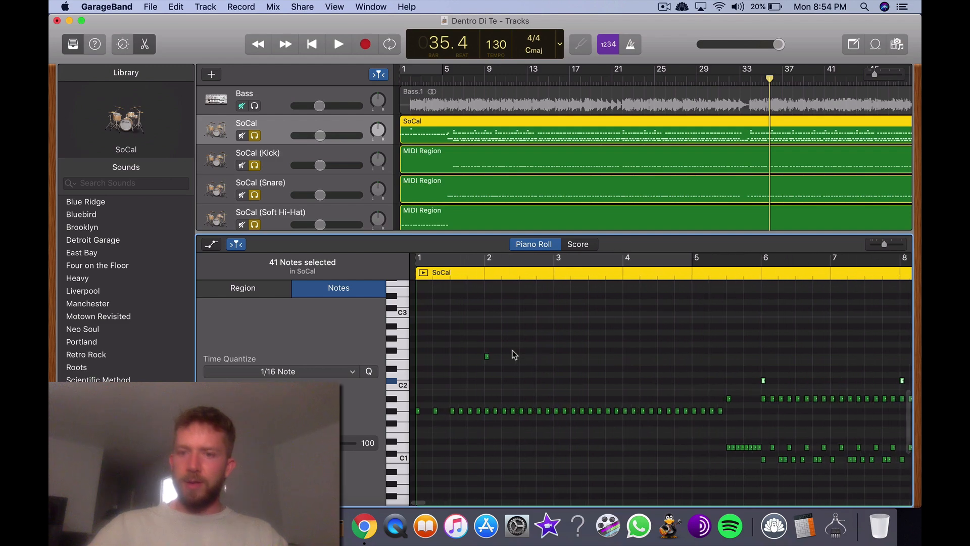
Rename the SoCal (Tom 2) track as SoCal (Crash).
{"action": "scroll", "coordinate": [459, 210], "scroll_direction": "down", "scroll_amount": 5}
{"action": "scroll", "coordinate": [282, 185], "scroll_direction": "up", "scroll_amount": 2}
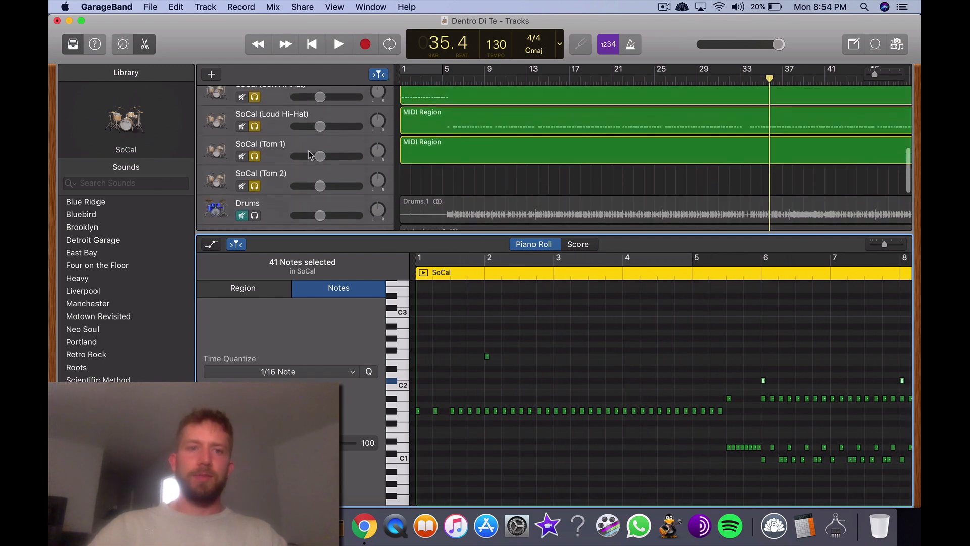
{"action": "right_click", "coordinate": [282, 185]}
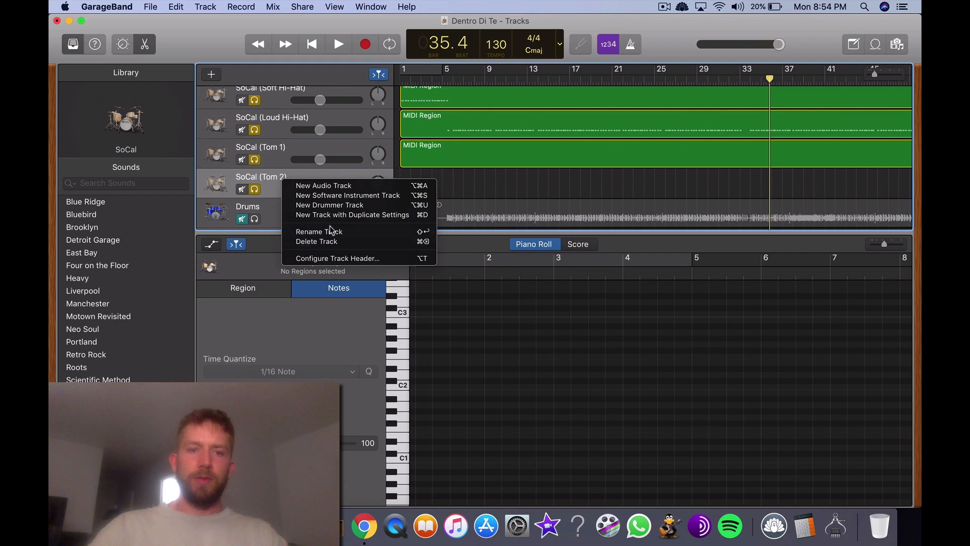
{"action": "left_click", "coordinate": [323, 233]}
{"action": "key", "text": "BackSpace"}
{"action": "key", "text": "BackSpace"}
{"action": "key", "text": "BackSpace"}
{"action": "key", "text": "BackSpace"}
{"action": "key", "text": "BackSpace"}
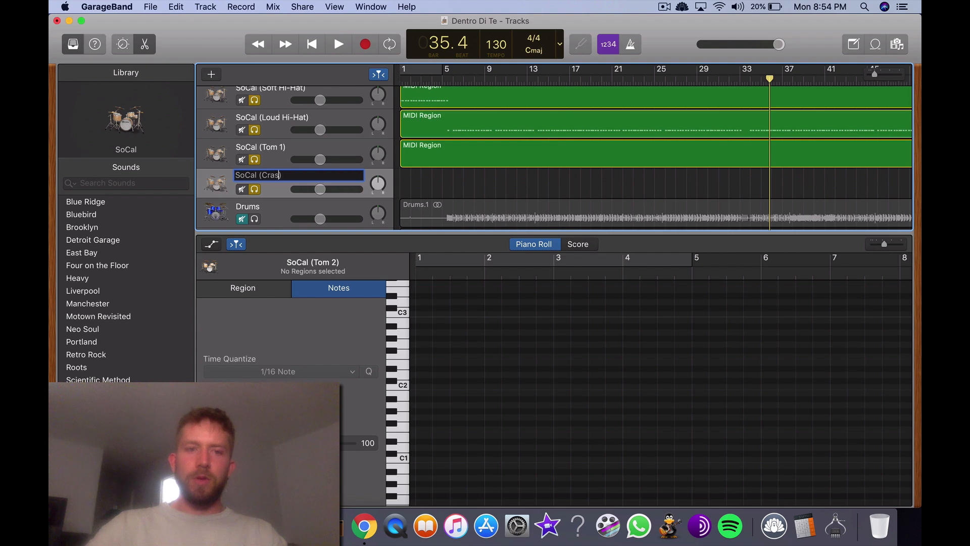
{"action": "key", "text": "Return"}
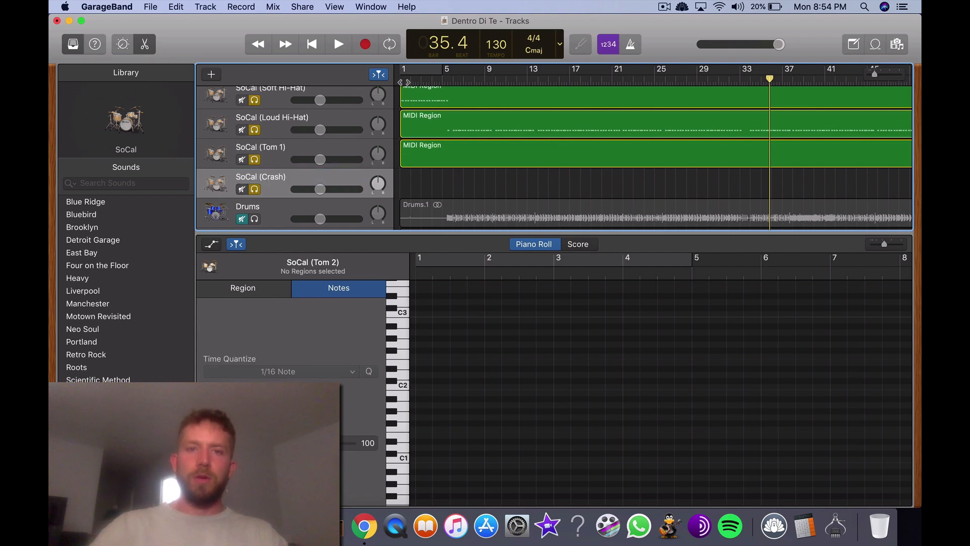
Paste the copied C#2 notes at the start of the Crash track and extend the pasted region to bar 101.
{"action": "key", "text": "Return"}
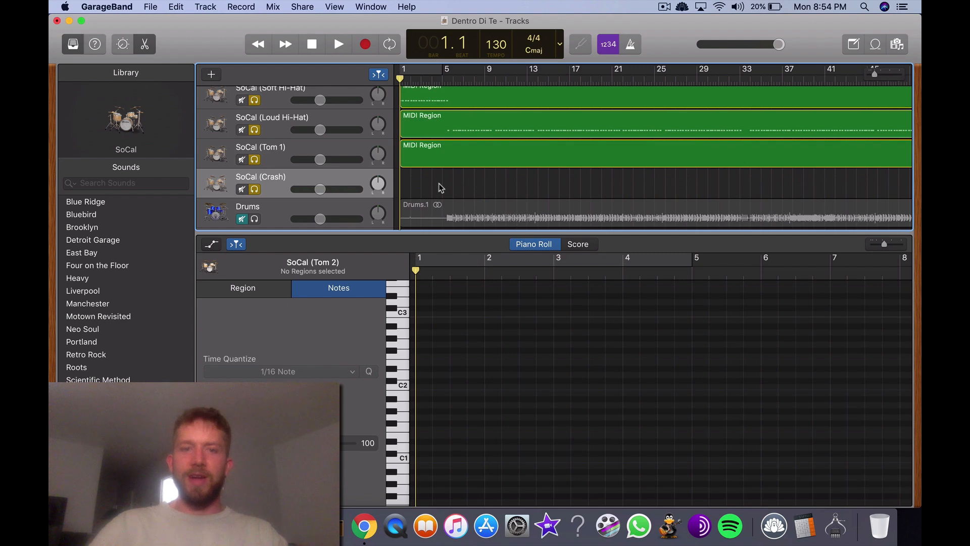
{"action": "key", "text": "super+v"}
{"action": "left_click_drag", "start_coordinate": [652, 195], "coordinate": [743, 192]}
{"action": "scroll", "coordinate": [628, 174], "scroll_direction": "left", "scroll_amount": 15}
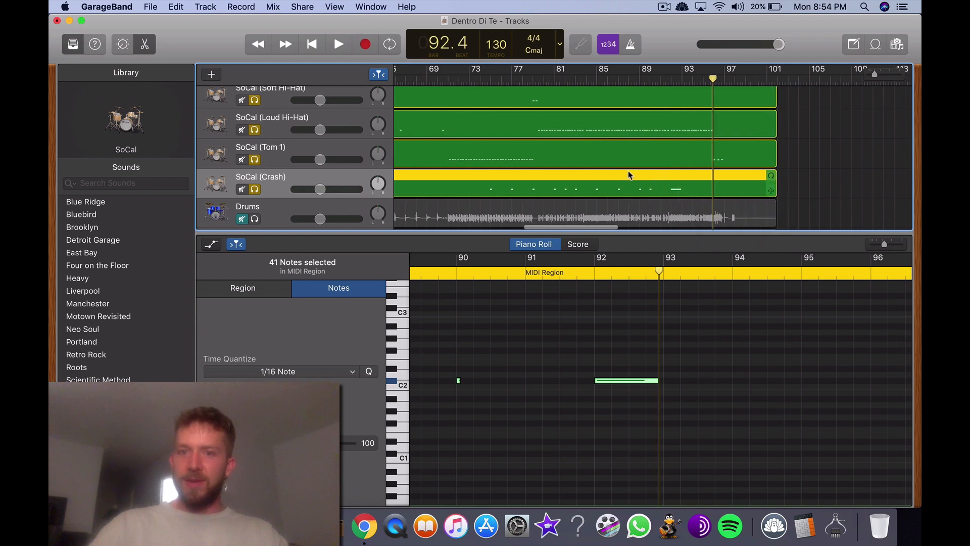
Open the original SoCal region and check the position of its first C#2 note.
{"action": "scroll", "coordinate": [532, 164], "scroll_direction": "up", "scroll_amount": 3}
{"action": "scroll", "coordinate": [531, 164], "scroll_direction": "up", "scroll_amount": 3}
{"action": "left_click", "coordinate": [468, 136]}
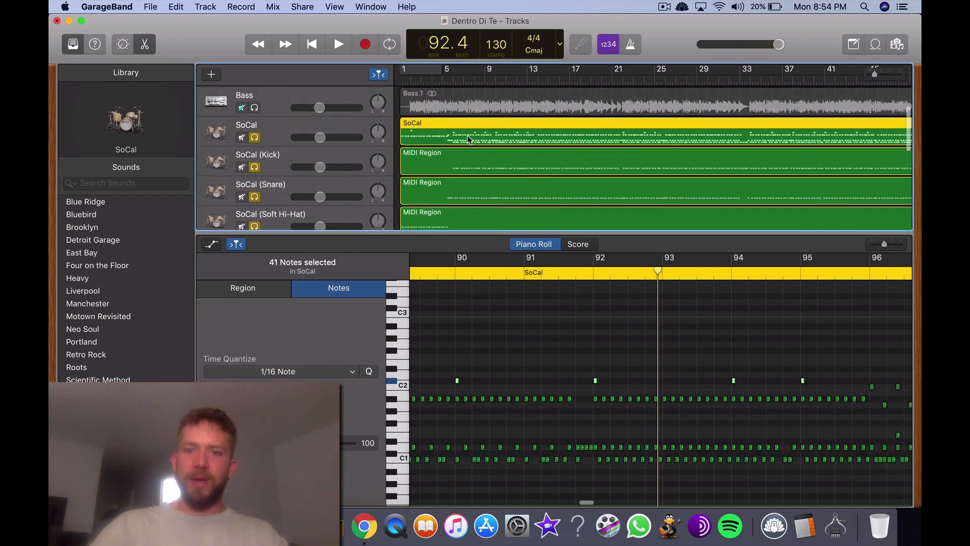
{"action": "scroll", "coordinate": [553, 310], "scroll_direction": "left", "scroll_amount": 20}
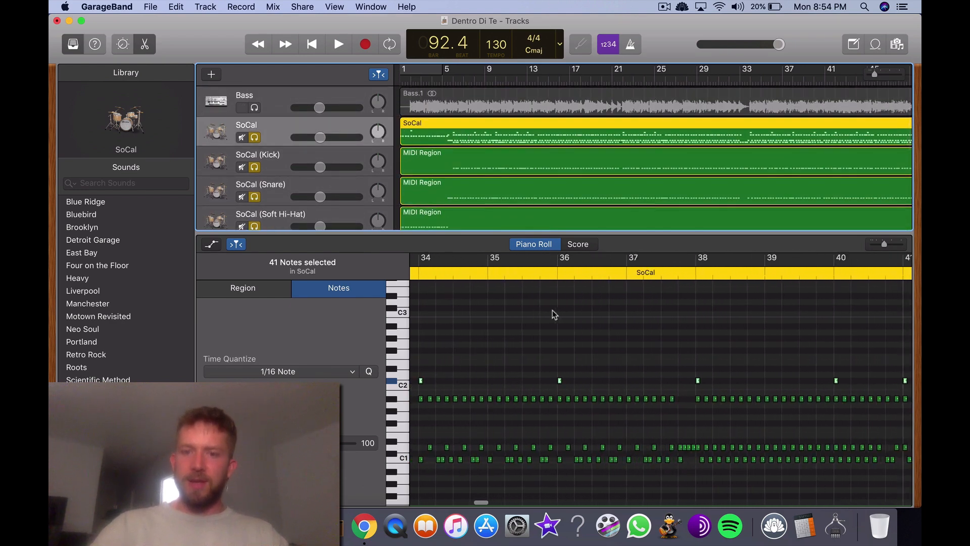
{"action": "scroll", "coordinate": [553, 310], "scroll_direction": "left", "scroll_amount": 15}
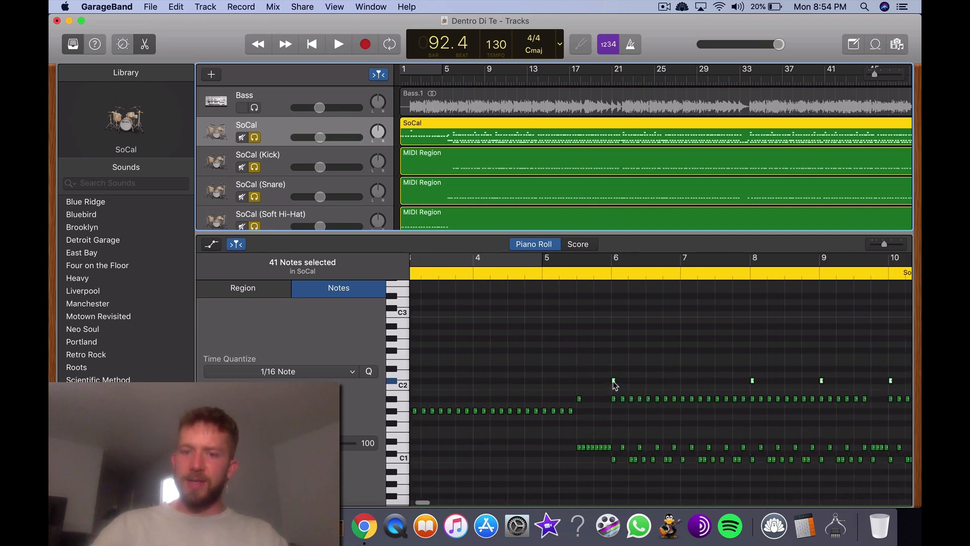
{"action": "left_click", "coordinate": [613, 380]}
Move all the pasted C#2 notes in the Crash region together so the first one starts at bar 6.
{"action": "scroll", "coordinate": [470, 165], "scroll_direction": "down", "scroll_amount": 3}
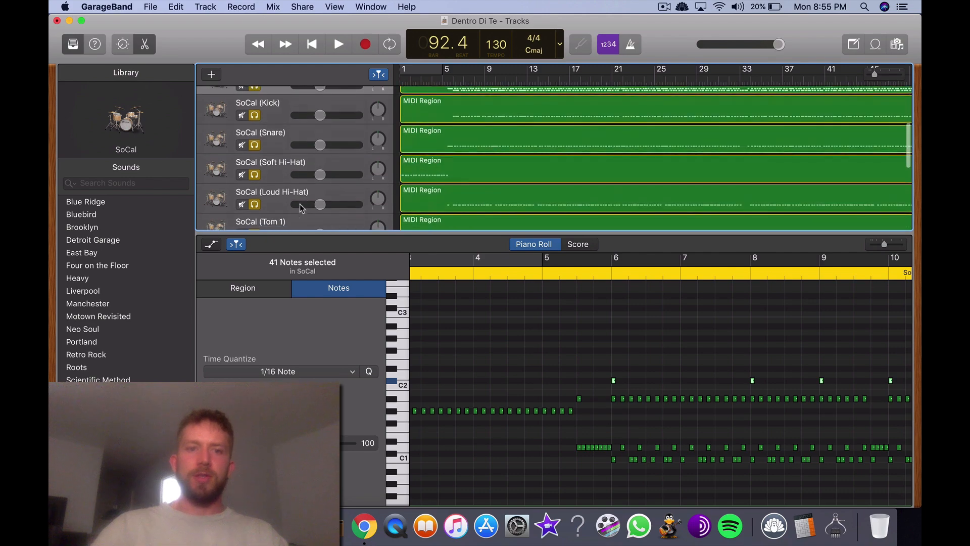
{"action": "scroll", "coordinate": [456, 171], "scroll_direction": "down", "scroll_amount": 3}
{"action": "left_click", "coordinate": [272, 183]}
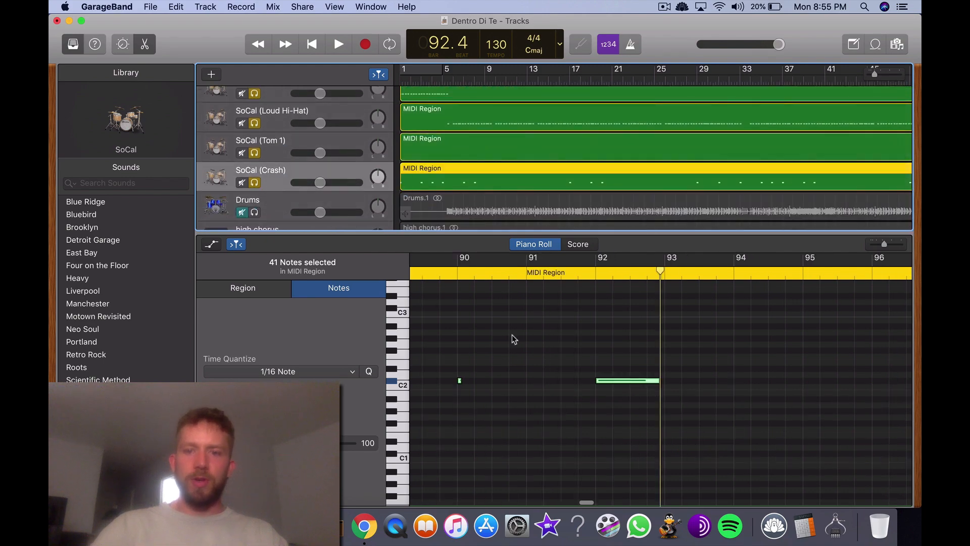
{"action": "scroll", "coordinate": [516, 376], "scroll_direction": "left", "scroll_amount": 10}
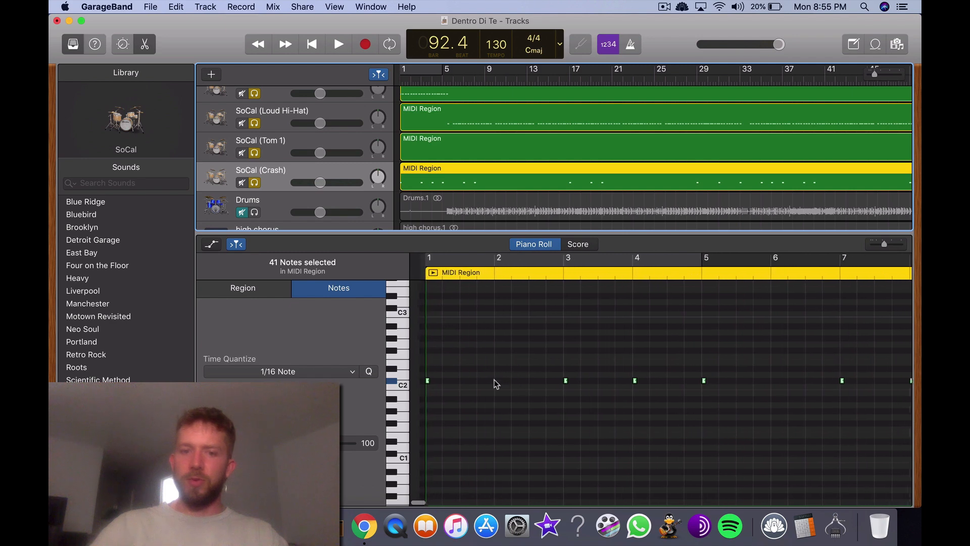
{"action": "left_click", "coordinate": [417, 381]}
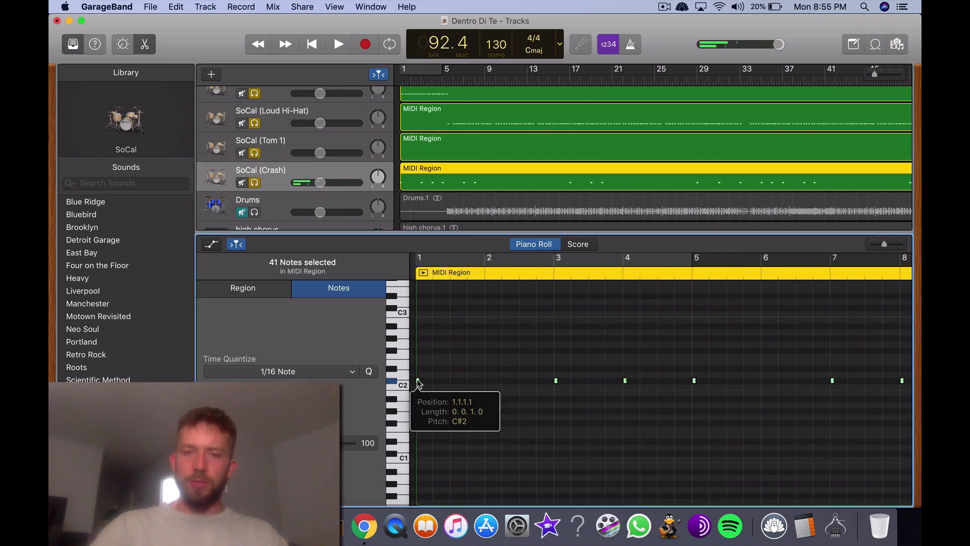
{"action": "left_click_drag", "start_coordinate": [450, 384], "coordinate": [762, 380]}
{"action": "scroll", "coordinate": [762, 416], "scroll_direction": "down", "scroll_amount": 8}
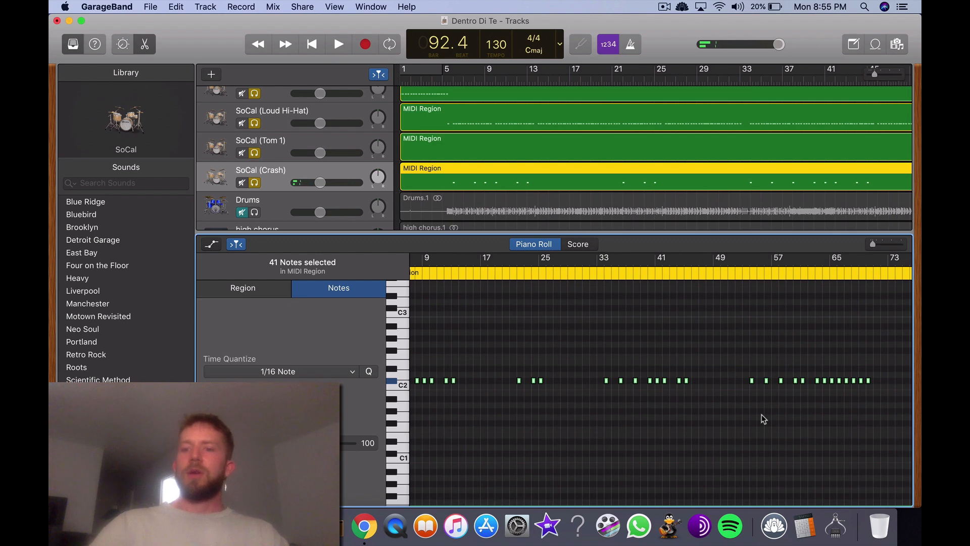
{"action": "scroll", "coordinate": [675, 419], "scroll_direction": "right", "scroll_amount": 12}
{"action": "scroll", "coordinate": [513, 332], "scroll_direction": "left", "scroll_amount": 13}
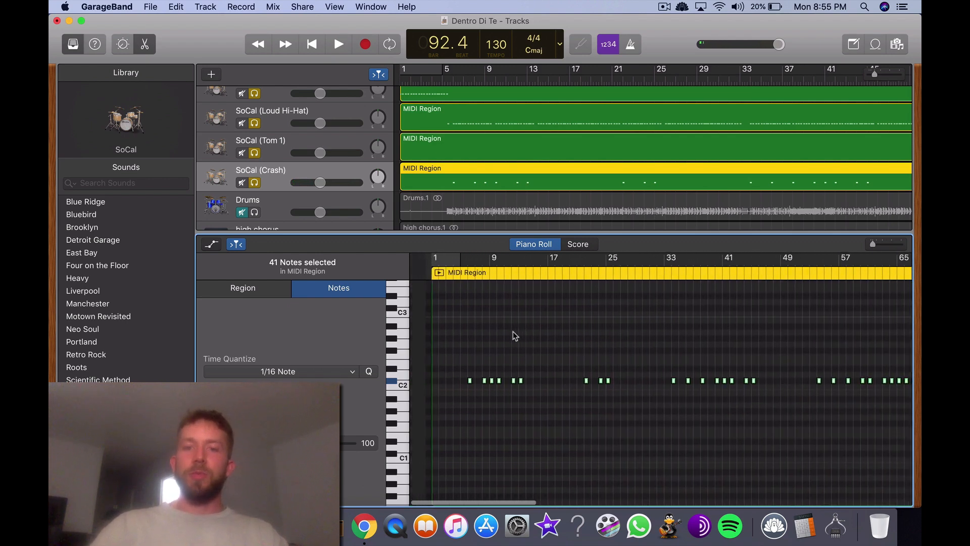
Create a new track with duplicate settings from SoCal (Crash).
{"action": "scroll", "coordinate": [392, 193], "scroll_direction": "down", "scroll_amount": 2}
{"action": "right_click", "coordinate": [272, 167]}
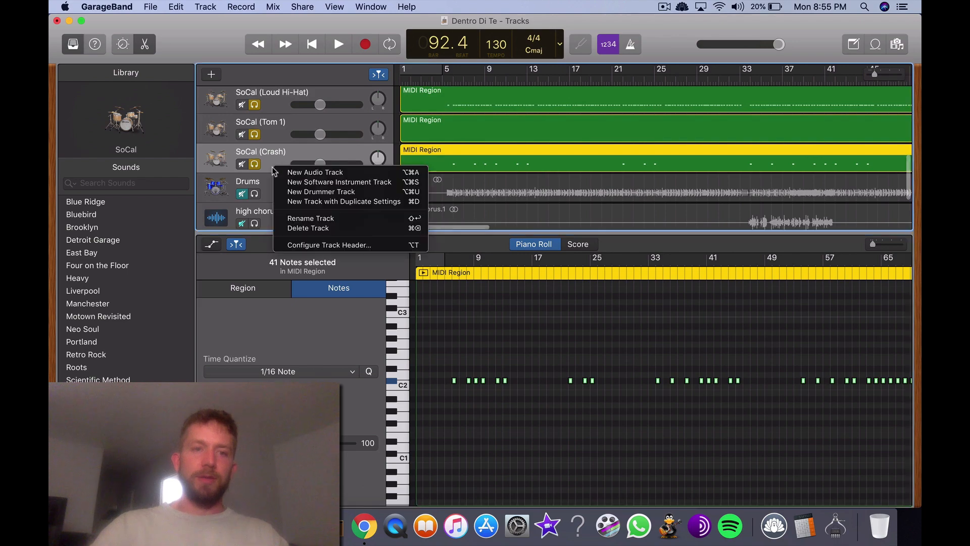
{"action": "left_click", "coordinate": [326, 201]}
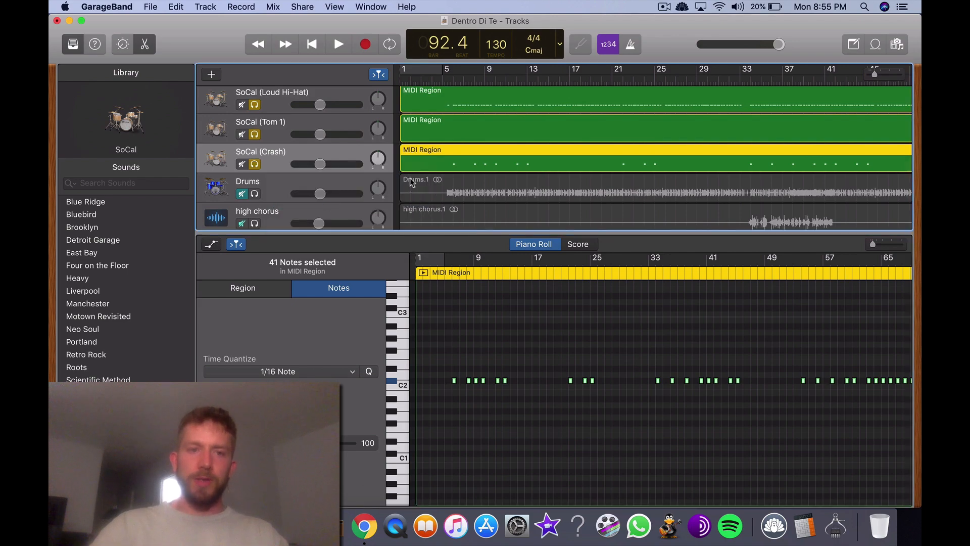
Audition the F2 note at bar 2 in the original SoCal region and select only that note.
{"action": "scroll", "coordinate": [463, 190], "scroll_direction": "up", "scroll_amount": 5}
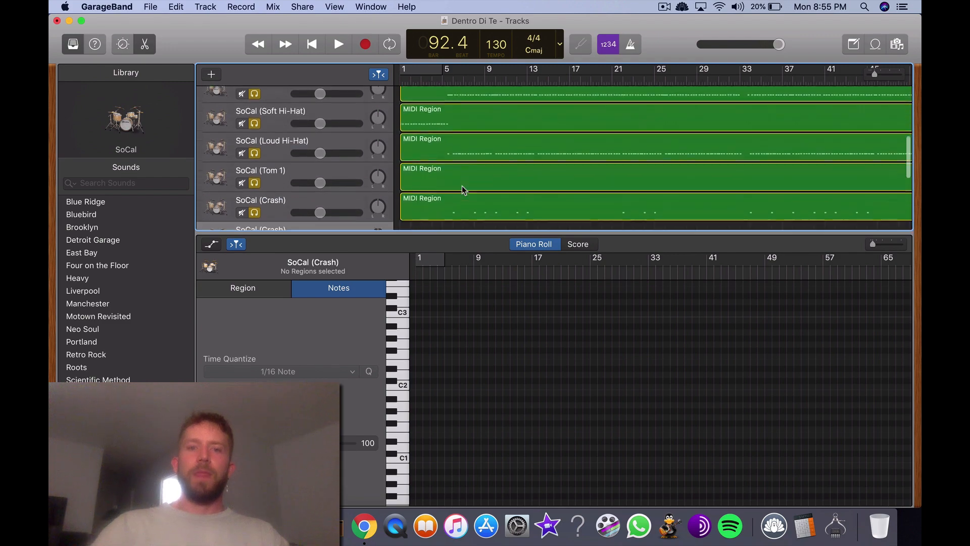
{"action": "scroll", "coordinate": [435, 167], "scroll_direction": "down", "scroll_amount": 2}
{"action": "left_click", "coordinate": [441, 134]}
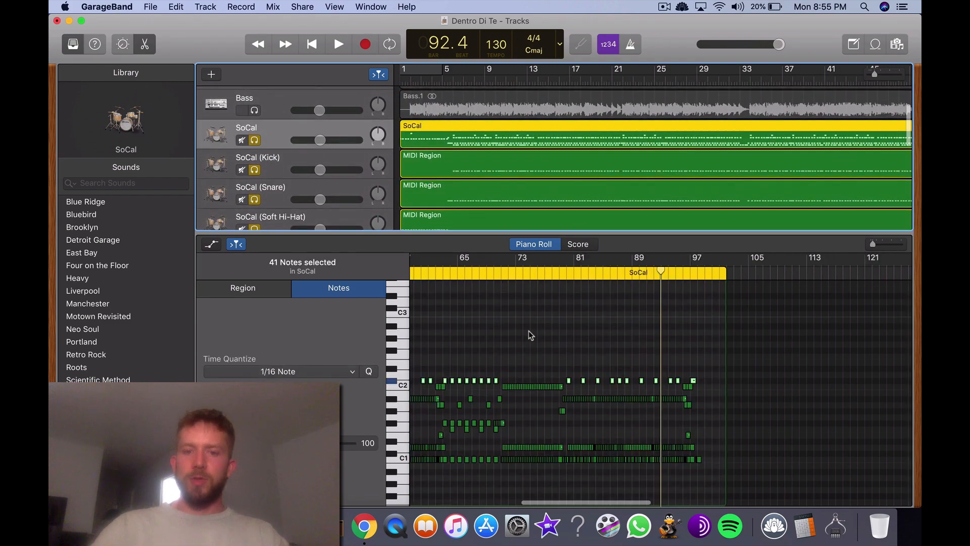
{"action": "scroll", "coordinate": [528, 331], "scroll_direction": "right", "scroll_amount": 12}
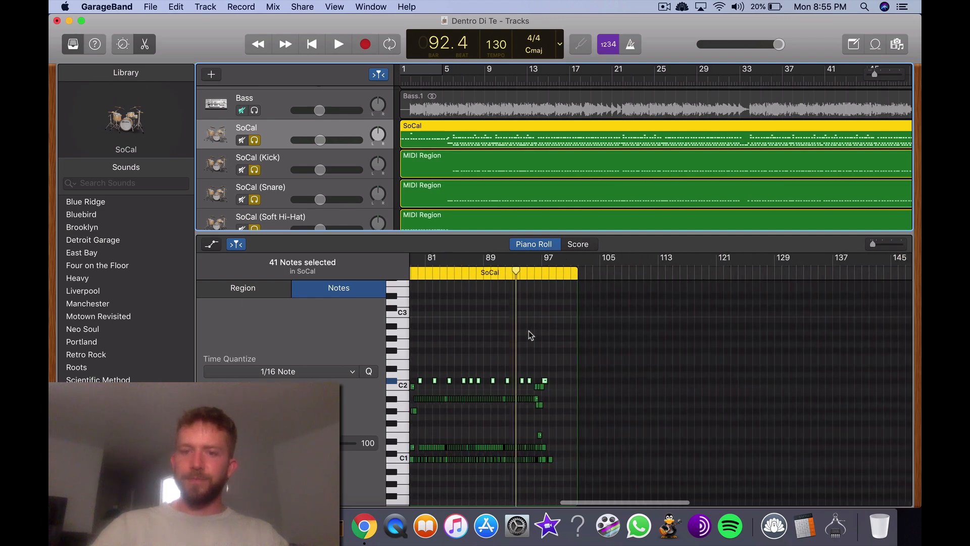
{"action": "scroll", "coordinate": [529, 330], "scroll_direction": "left", "scroll_amount": 12}
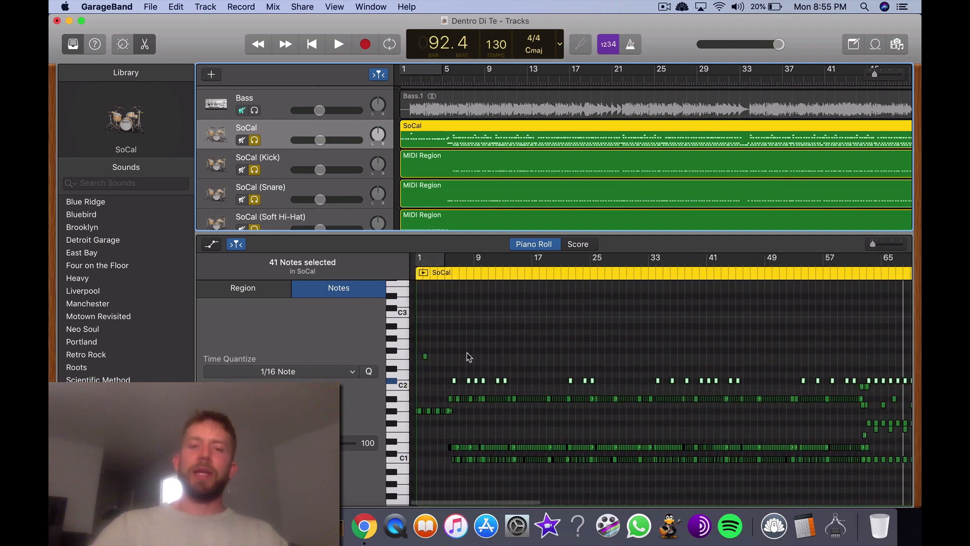
{"action": "scroll", "coordinate": [469, 357], "scroll_direction": "up", "scroll_amount": 4}
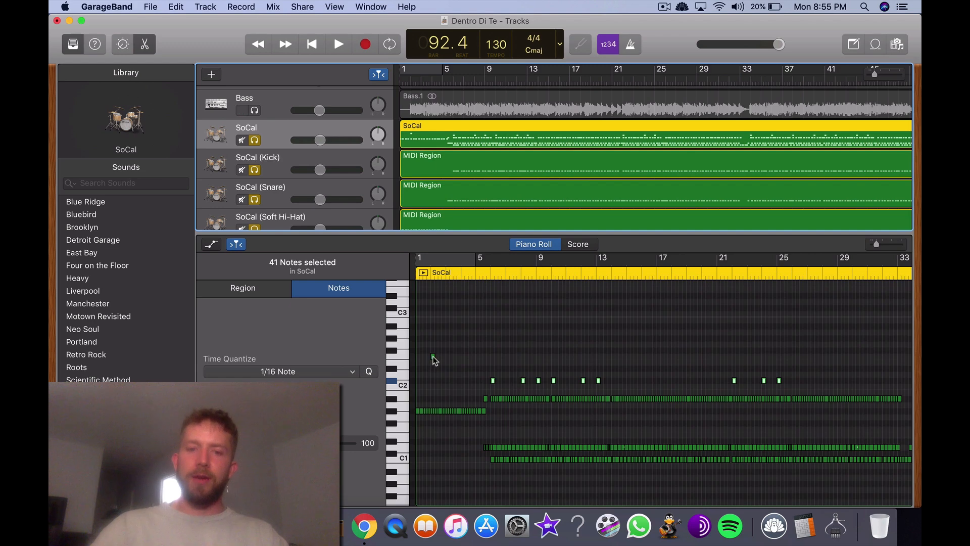
{"action": "left_click", "coordinate": [433, 356]}
{"action": "left_click", "coordinate": [472, 355]}
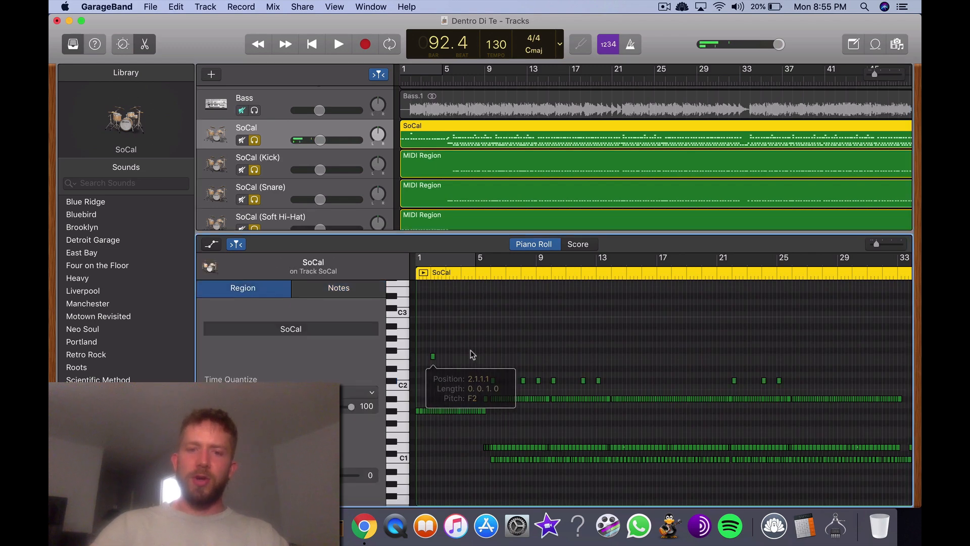
{"action": "left_click", "coordinate": [432, 357]}
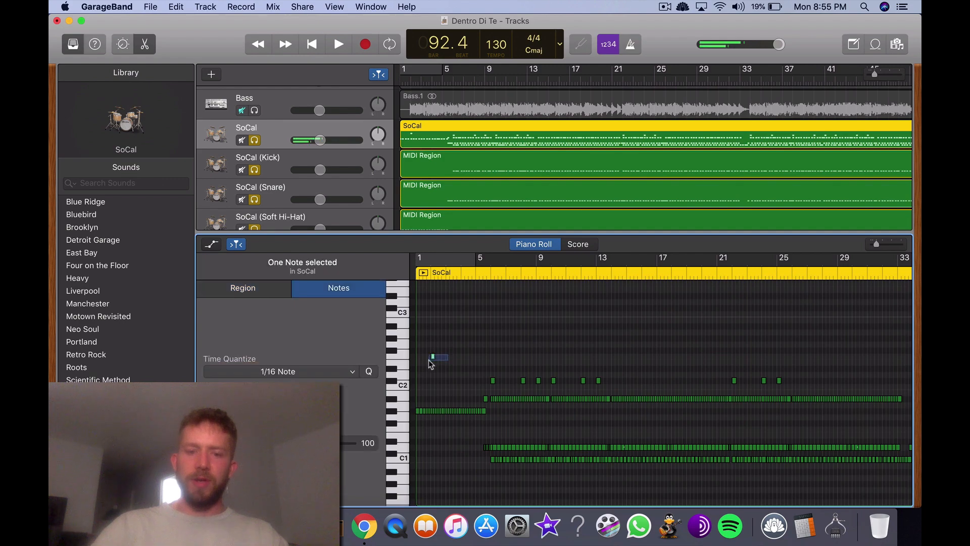
Rename the empty duplicate Crash track as SoCal (Cymbal).
{"action": "scroll", "coordinate": [451, 193], "scroll_direction": "down", "scroll_amount": 5}
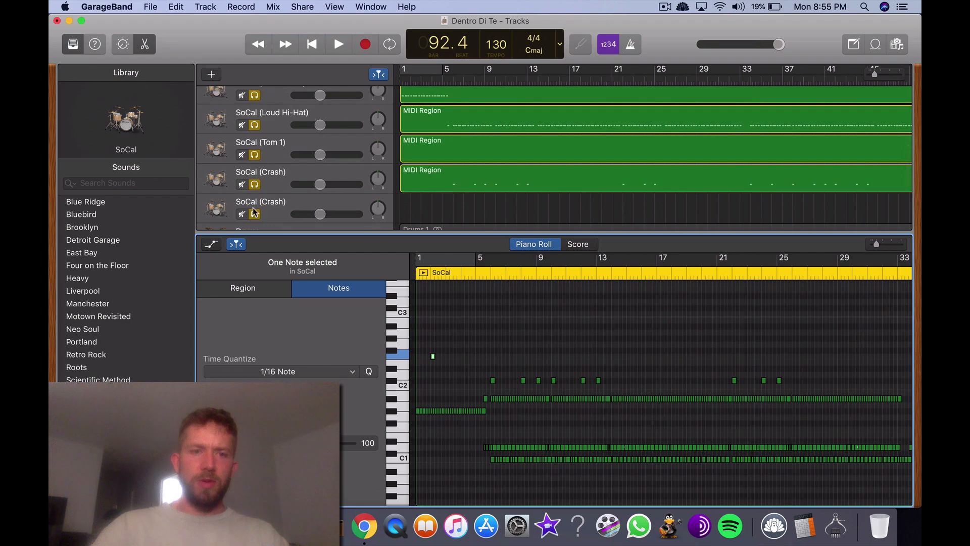
{"action": "scroll", "coordinate": [273, 192], "scroll_direction": "down", "scroll_amount": 1}
{"action": "left_click", "coordinate": [271, 178]}
{"action": "right_click", "coordinate": [271, 178]}
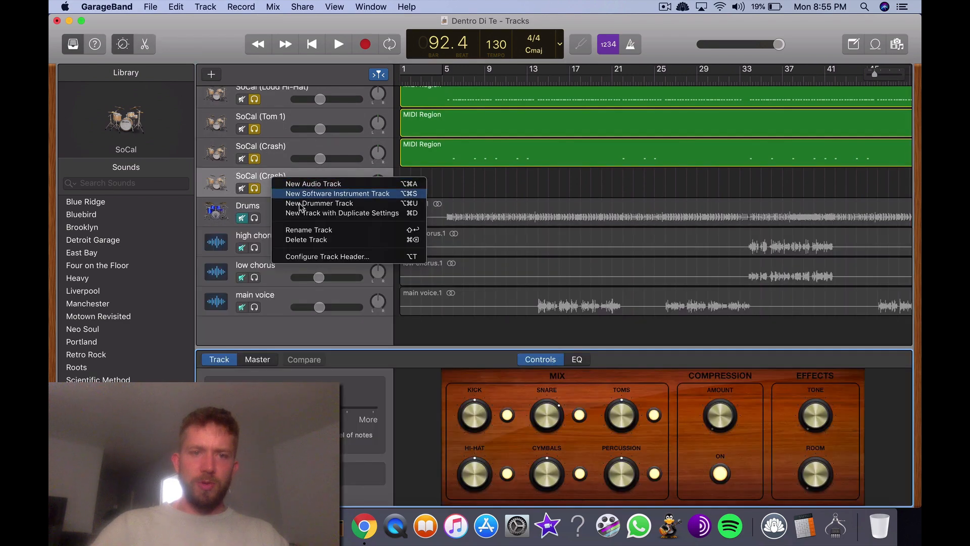
{"action": "left_click", "coordinate": [312, 230]}
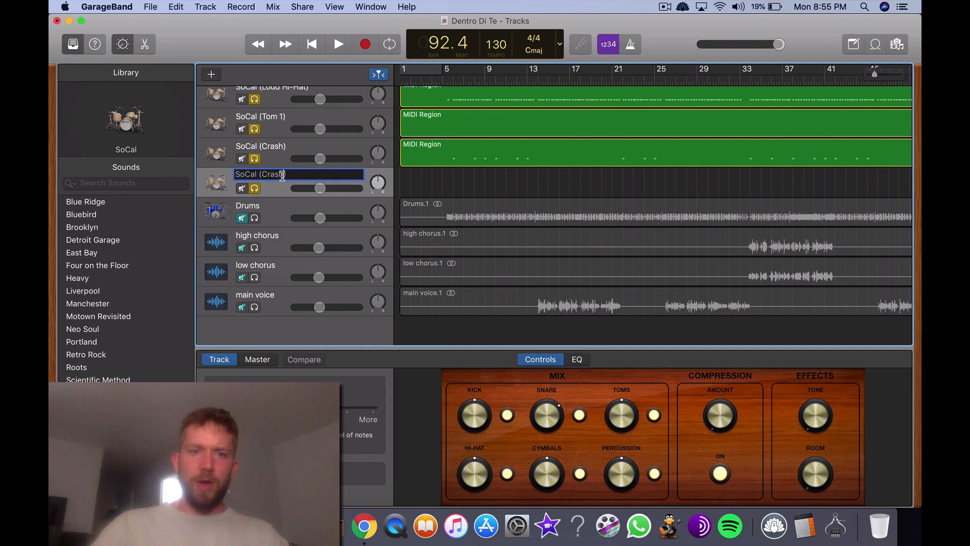
{"action": "key", "text": "BackSpace"}
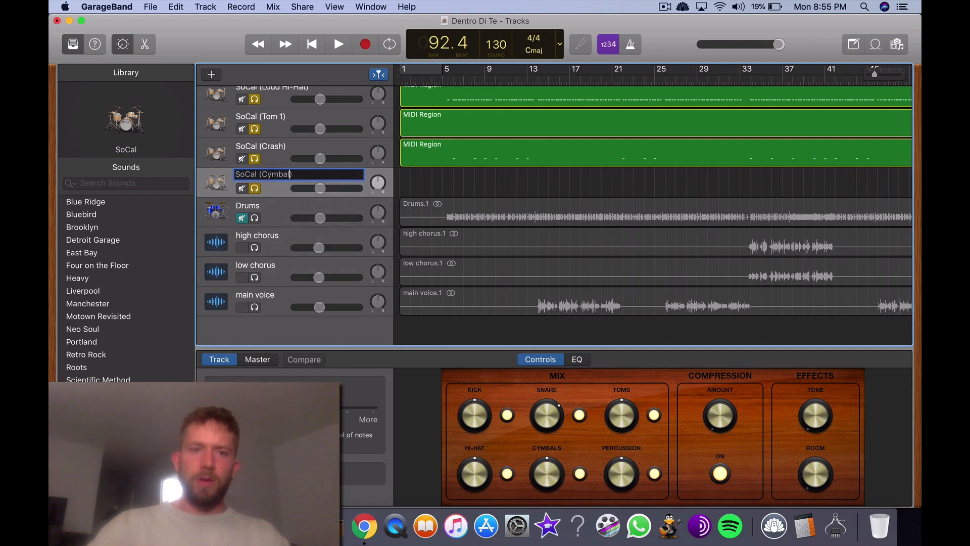
{"action": "key", "text": "Return"}
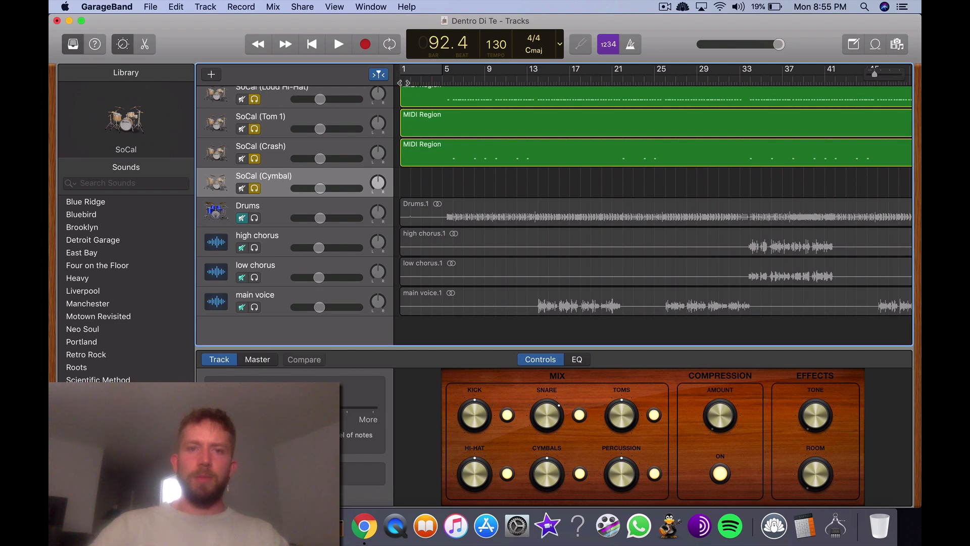
Paste the F2 note at the start of the Cymbal track and extend its region to match the other drum regions.
{"action": "key", "text": "Return"}
{"action": "left_click", "coordinate": [407, 183], "text": "super"}
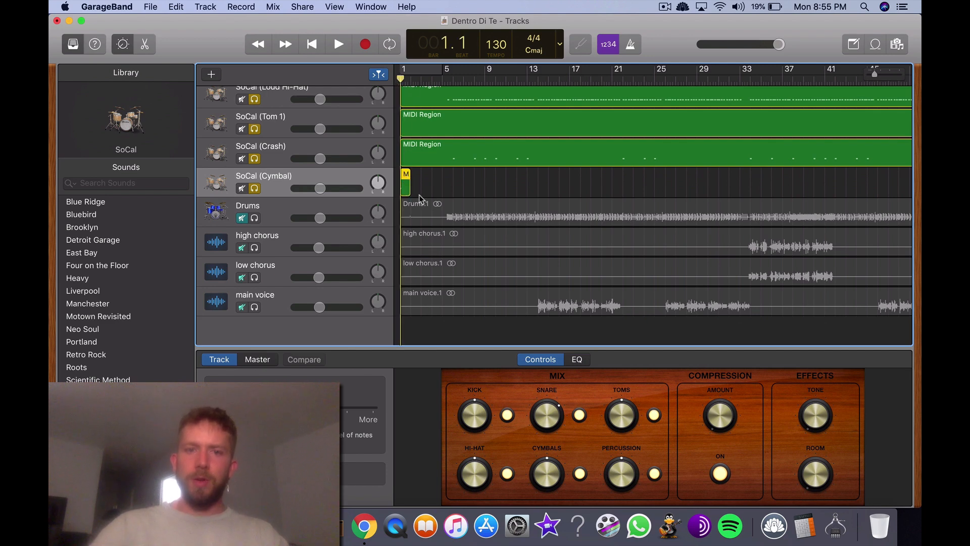
{"action": "left_click_drag", "start_coordinate": [447, 193], "coordinate": [759, 182]}
{"action": "scroll", "coordinate": [637, 177], "scroll_direction": "left", "scroll_amount": 15}
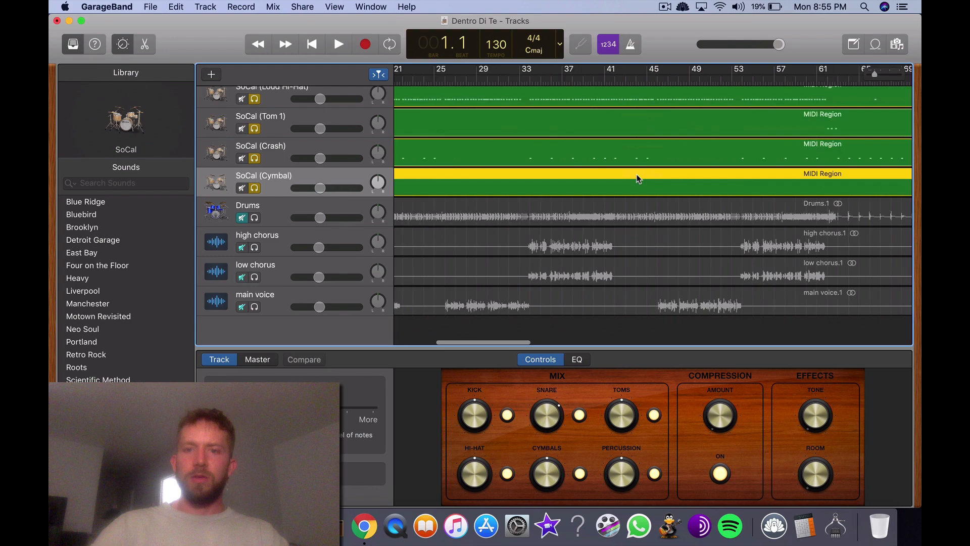
Open the Cymbal region and compare its pasted note with the F2 note's position in the original SoCal region.
{"action": "double_click", "coordinate": [474, 187]}
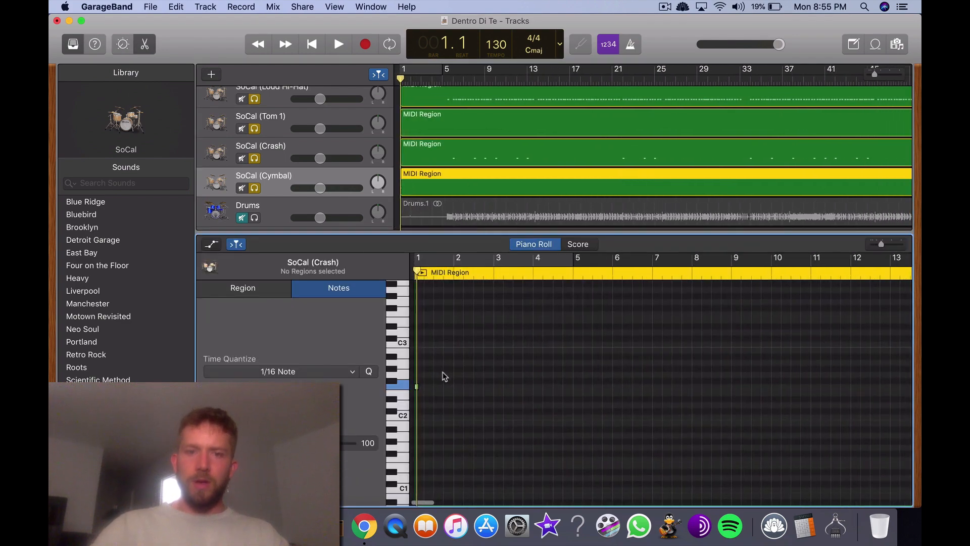
{"action": "scroll", "coordinate": [436, 162], "scroll_direction": "up", "scroll_amount": 8}
{"action": "left_click", "coordinate": [443, 154]}
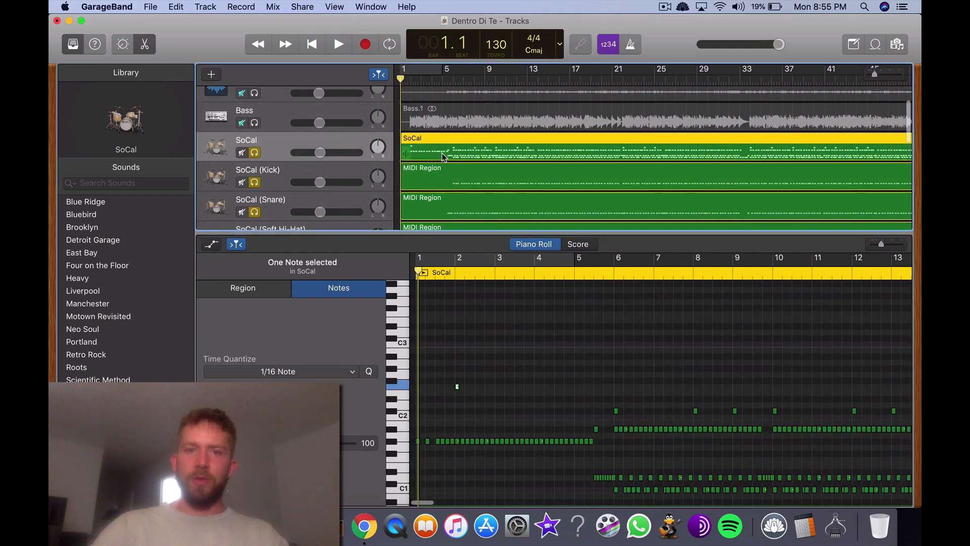
{"action": "left_click", "coordinate": [458, 387]}
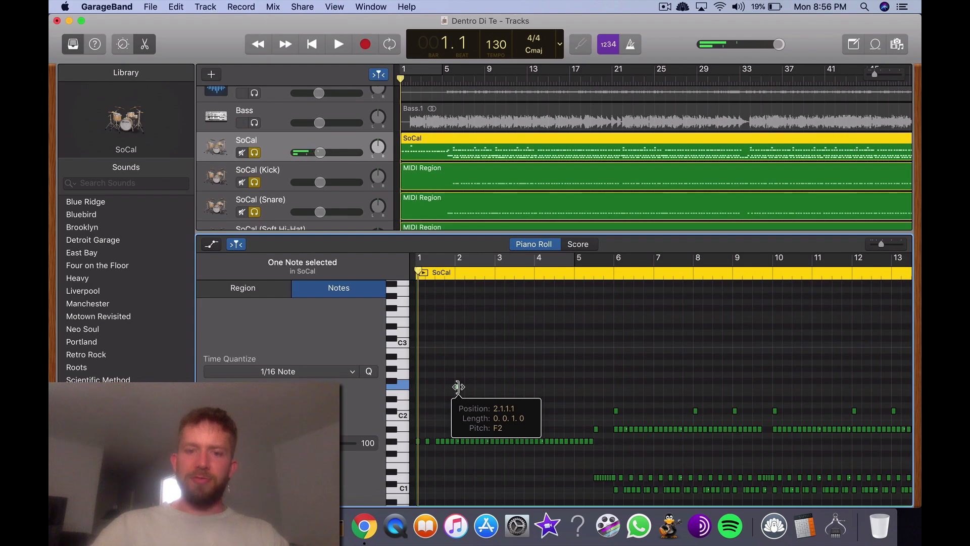
{"action": "scroll", "coordinate": [415, 158], "scroll_direction": "down", "scroll_amount": 10}
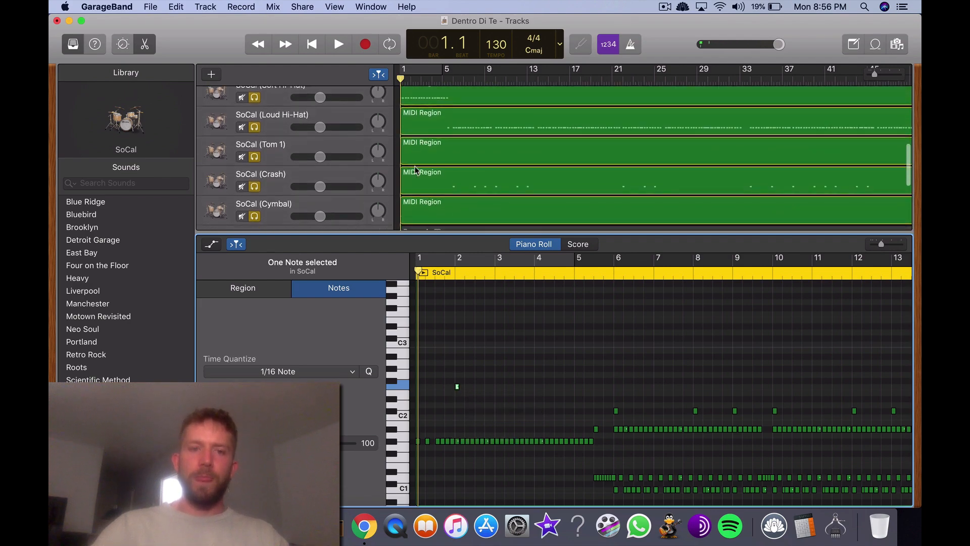
Move the F2 note in the Cymbal track's region to position 2.1.1.1, keeping its pitch.
{"action": "left_click", "coordinate": [427, 177]}
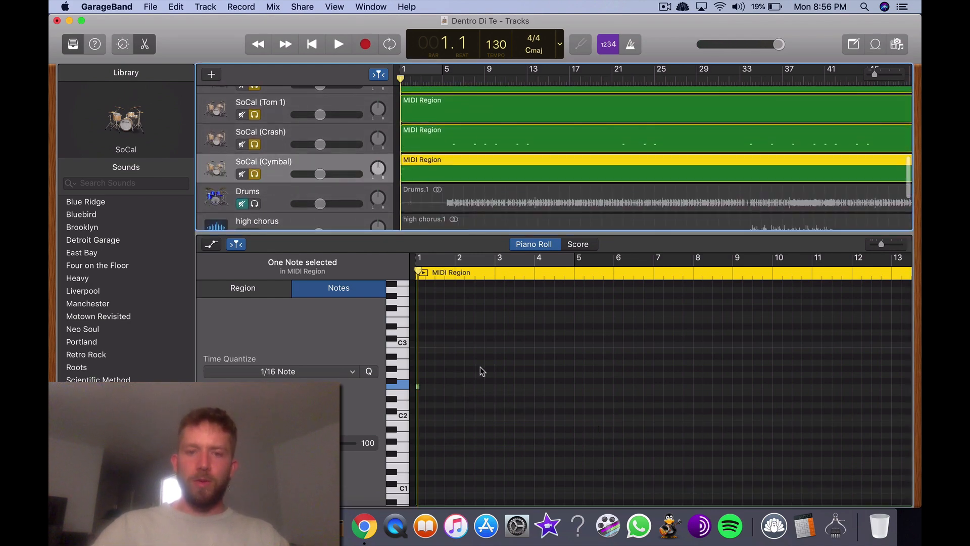
{"action": "left_click", "coordinate": [419, 387]}
{"action": "left_click_drag", "start_coordinate": [419, 387], "coordinate": [458, 387]}
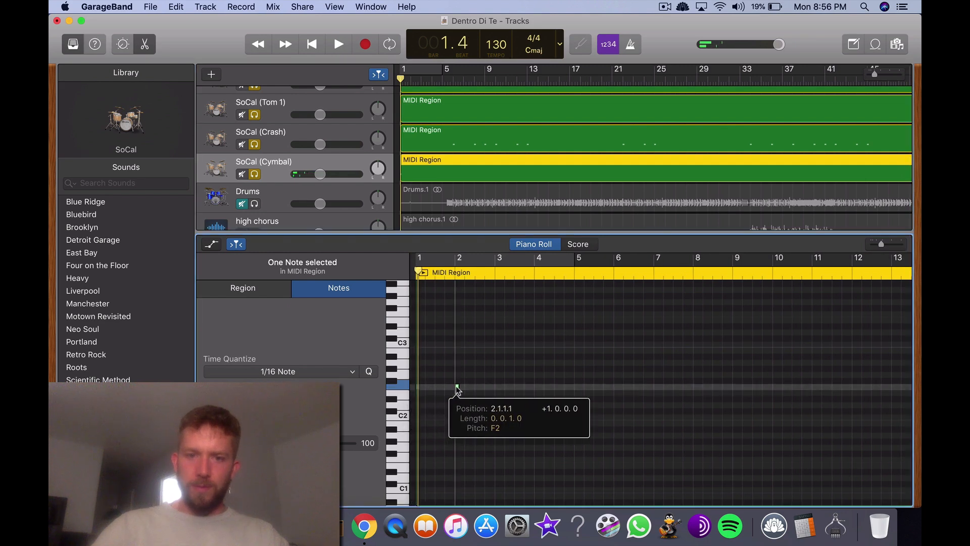
{"action": "left_click", "coordinate": [537, 424]}
Reopen the original SoCal region and audition its hi-hat and crash notes between about bars 6 and 12.
{"action": "scroll", "coordinate": [487, 172], "scroll_direction": "up", "scroll_amount": 10}
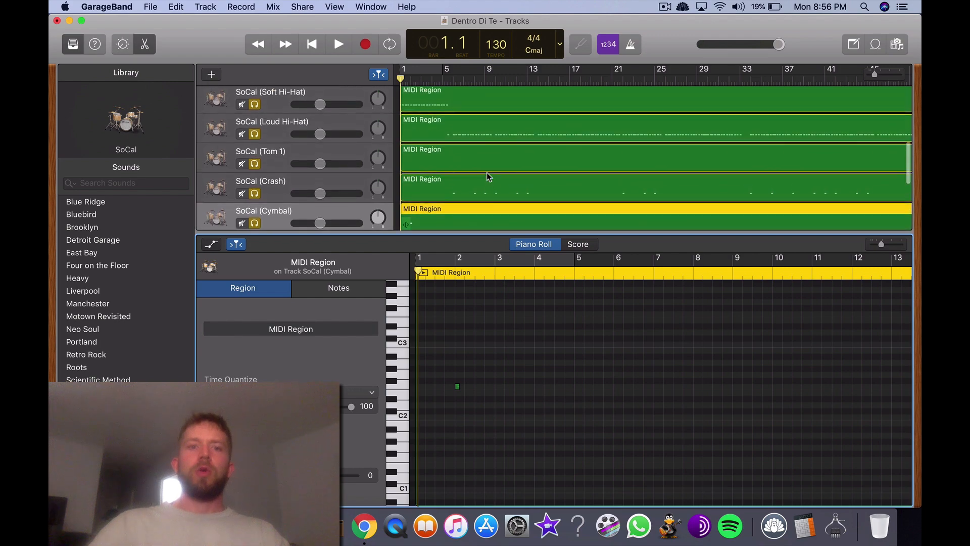
{"action": "scroll", "coordinate": [431, 169], "scroll_direction": "up", "scroll_amount": 2}
{"action": "left_click", "coordinate": [453, 142]}
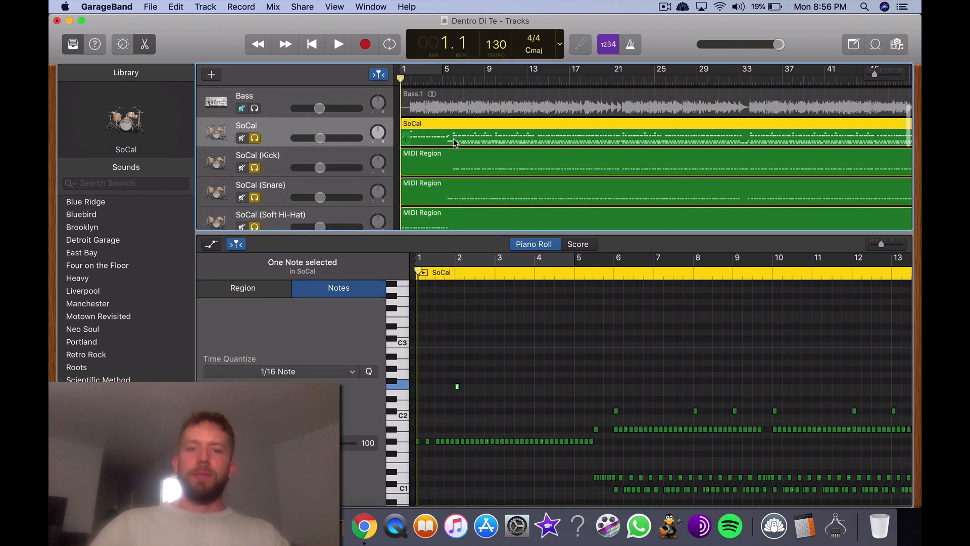
{"action": "scroll", "coordinate": [532, 442], "scroll_direction": "right", "scroll_amount": 5}
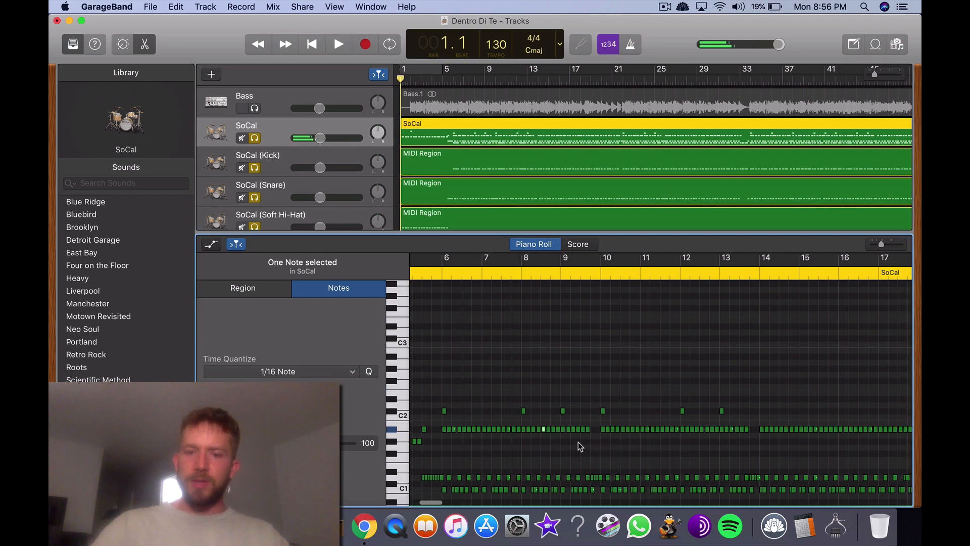
{"action": "left_click", "coordinate": [578, 442]}
{"action": "scroll", "coordinate": [549, 406], "scroll_direction": "down", "scroll_amount": 5}
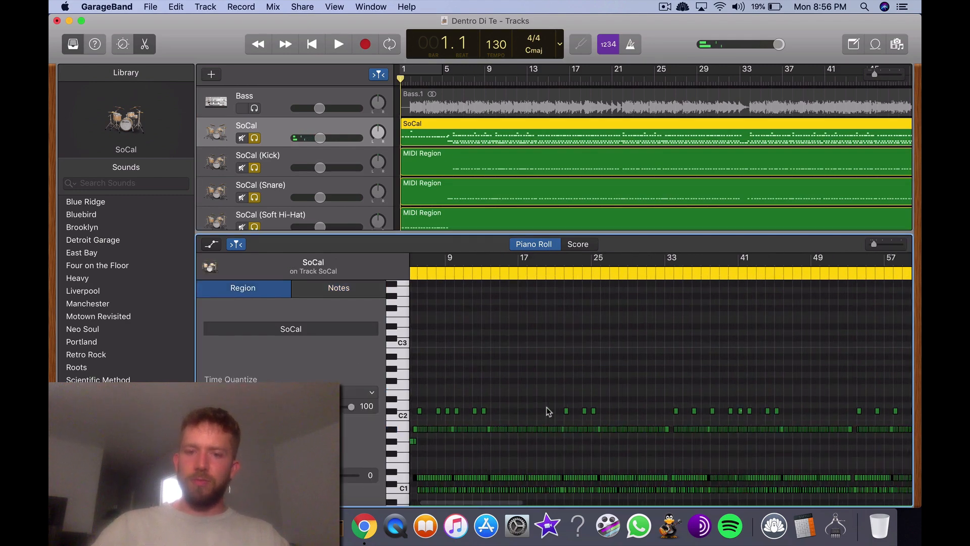
{"action": "left_click", "coordinate": [473, 409]}
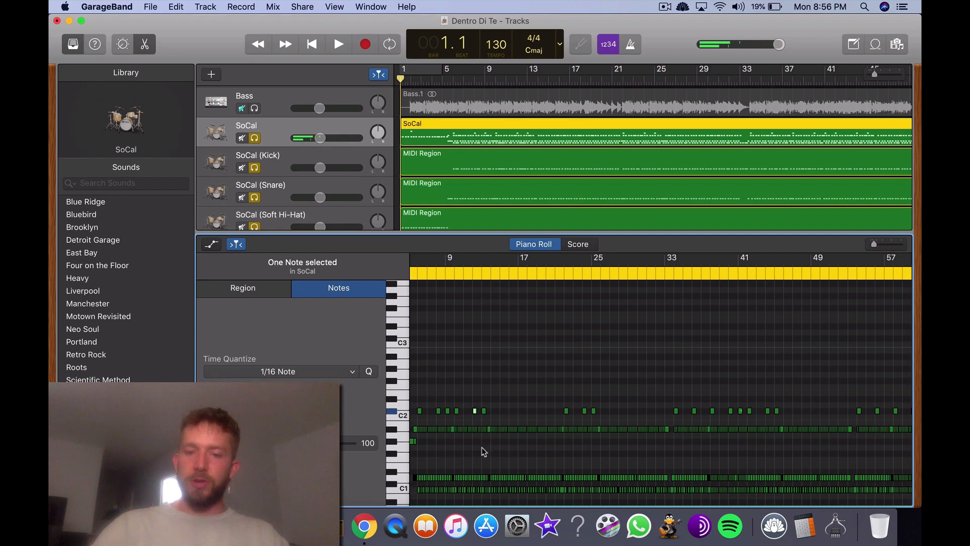
{"action": "scroll", "coordinate": [480, 444], "scroll_direction": "left", "scroll_amount": 1}
{"action": "left_click", "coordinate": [477, 427]}
{"action": "left_click", "coordinate": [523, 442]}
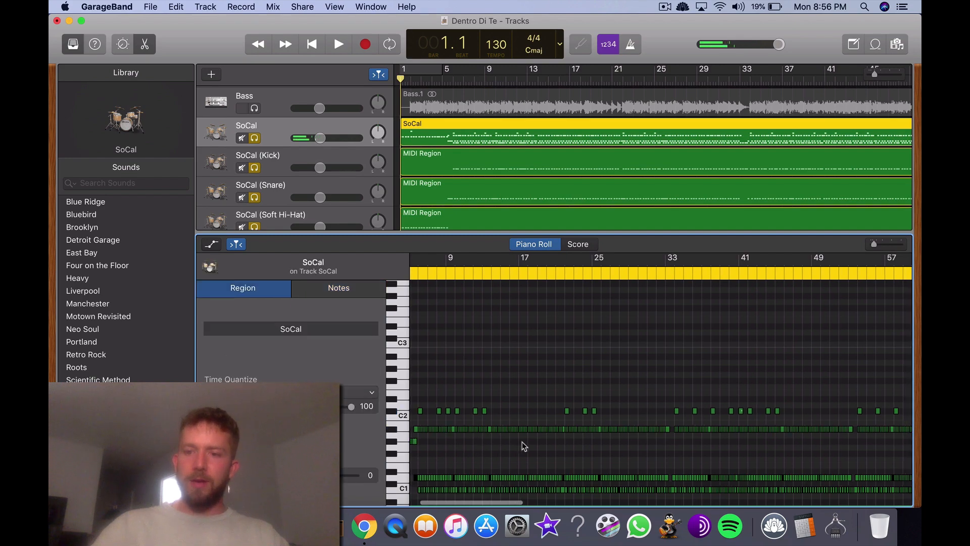
Audition the C2 and A#1 notes in the second half of the SoCal region and look over the remaining drum rows.
{"action": "scroll", "coordinate": [523, 442], "scroll_direction": "right", "scroll_amount": 10}
{"action": "left_click", "coordinate": [542, 417]}
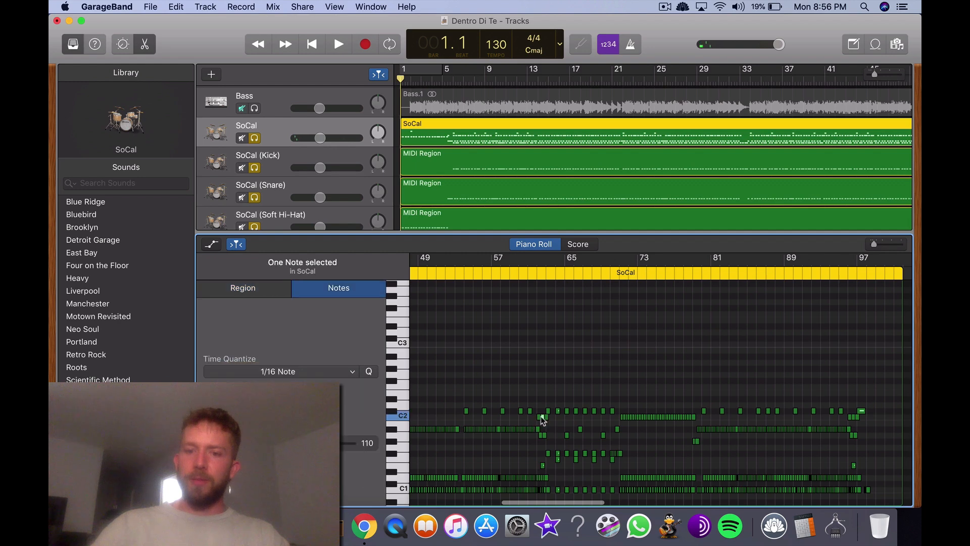
{"action": "left_click", "coordinate": [636, 418]}
{"action": "scroll", "coordinate": [662, 449], "scroll_direction": "down", "scroll_amount": 1}
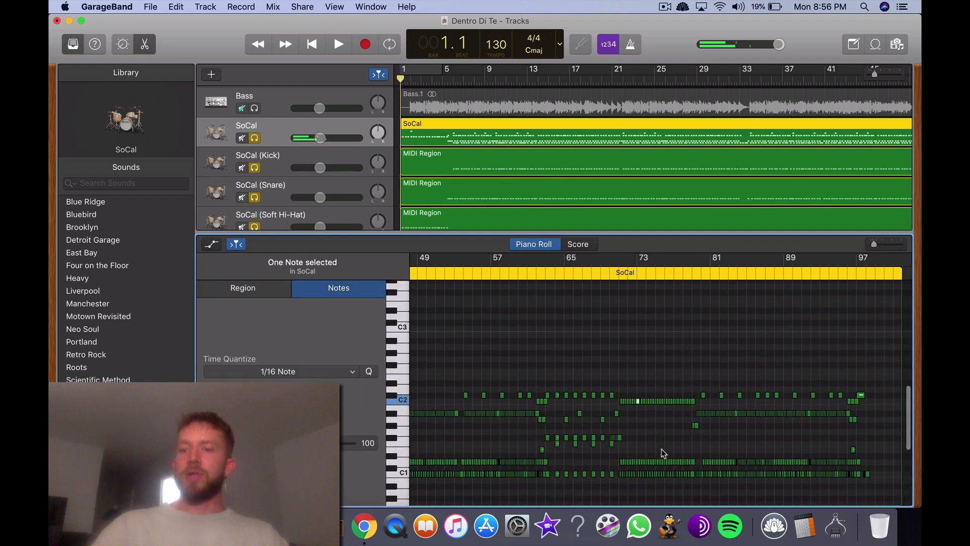
{"action": "left_click", "coordinate": [777, 404]}
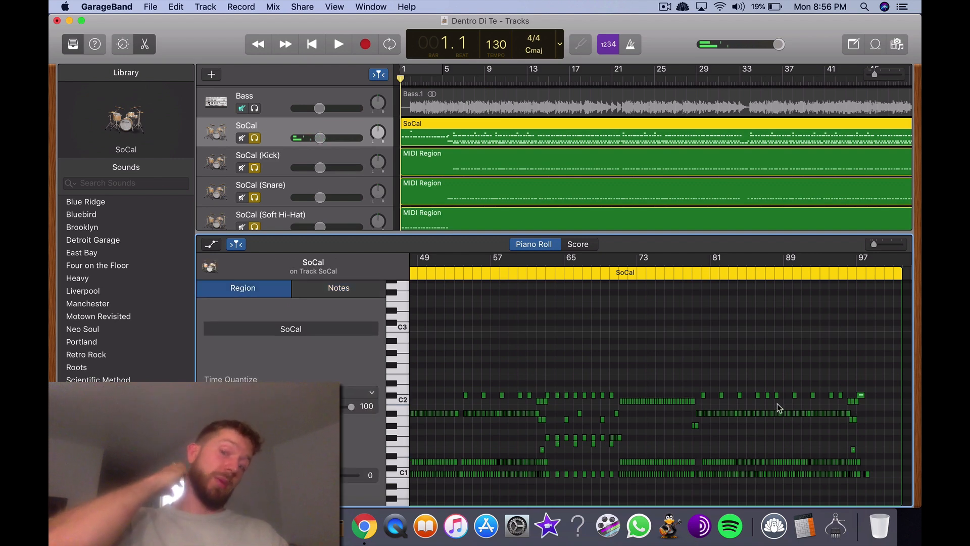
{"action": "scroll", "coordinate": [621, 428], "scroll_direction": "left", "scroll_amount": 10}
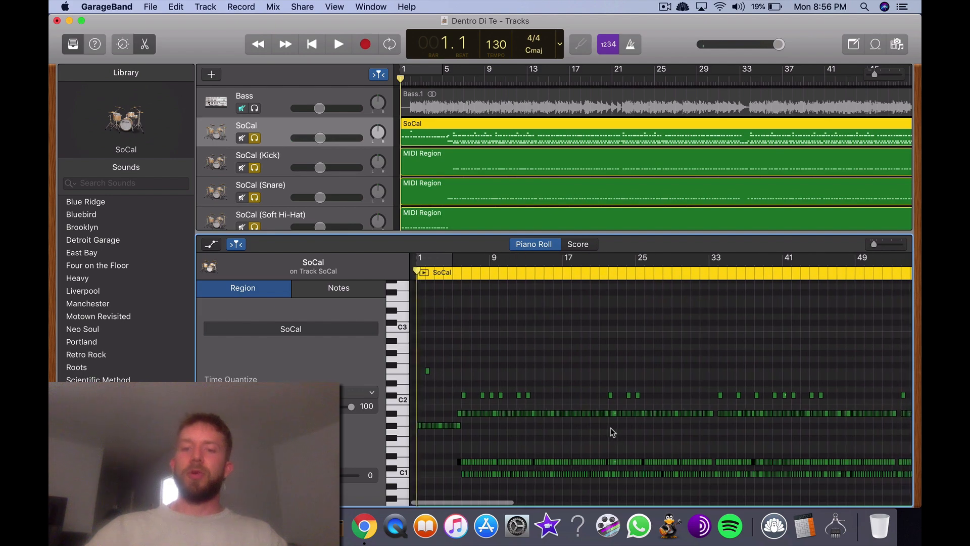
{"action": "scroll", "coordinate": [611, 428], "scroll_direction": "right", "scroll_amount": 10}
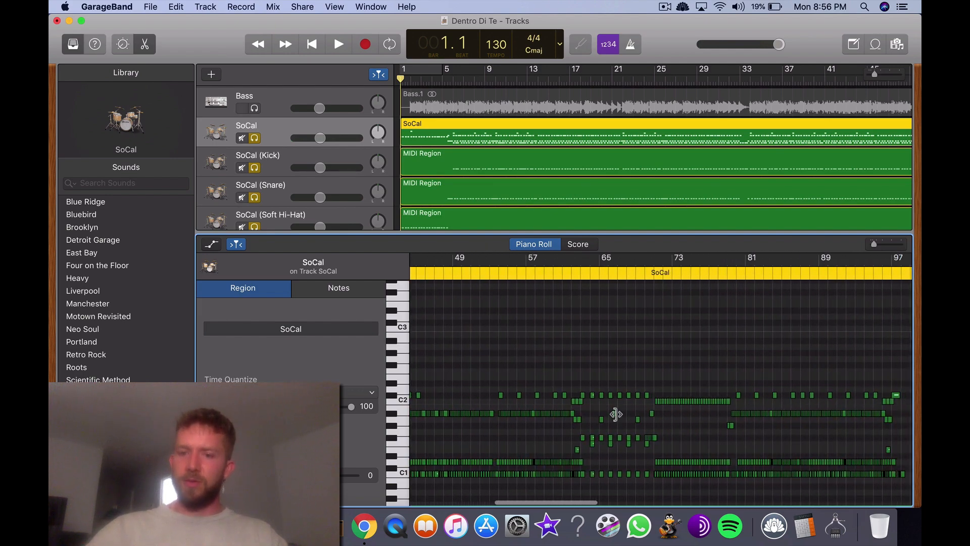
{"action": "left_click", "coordinate": [615, 414]}
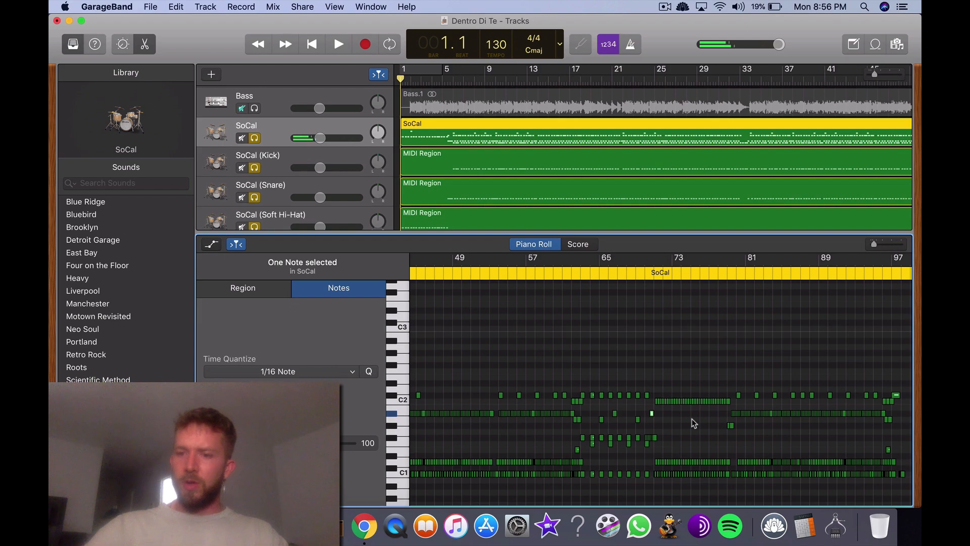
{"action": "scroll", "coordinate": [693, 420], "scroll_direction": "right", "scroll_amount": 3}
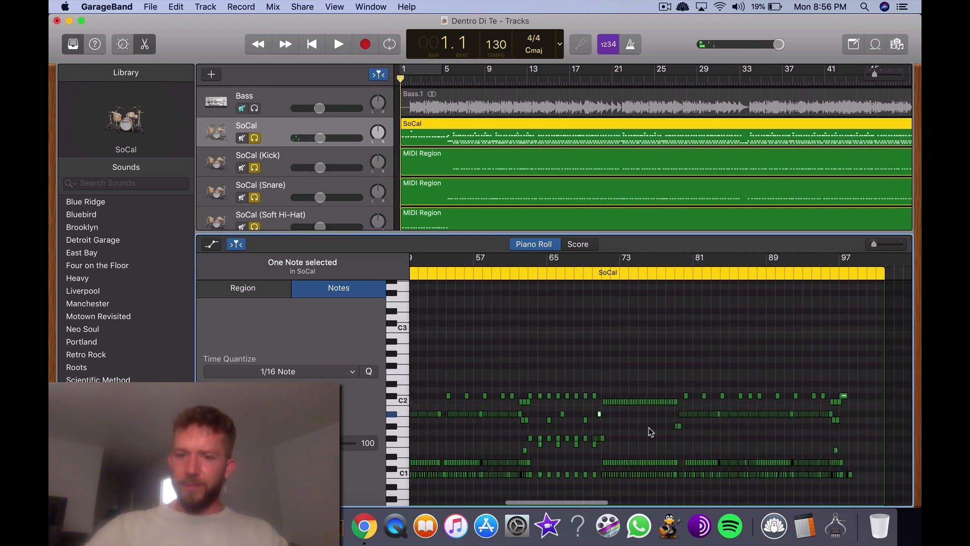
{"action": "scroll", "coordinate": [514, 421], "scroll_direction": "left", "scroll_amount": 10}
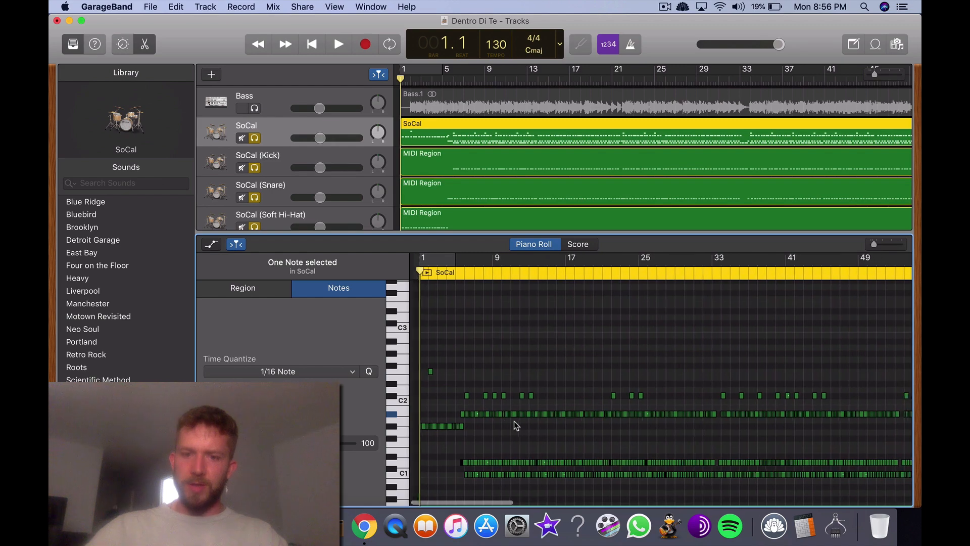
{"action": "scroll", "coordinate": [515, 427], "scroll_direction": "right", "scroll_amount": 5}
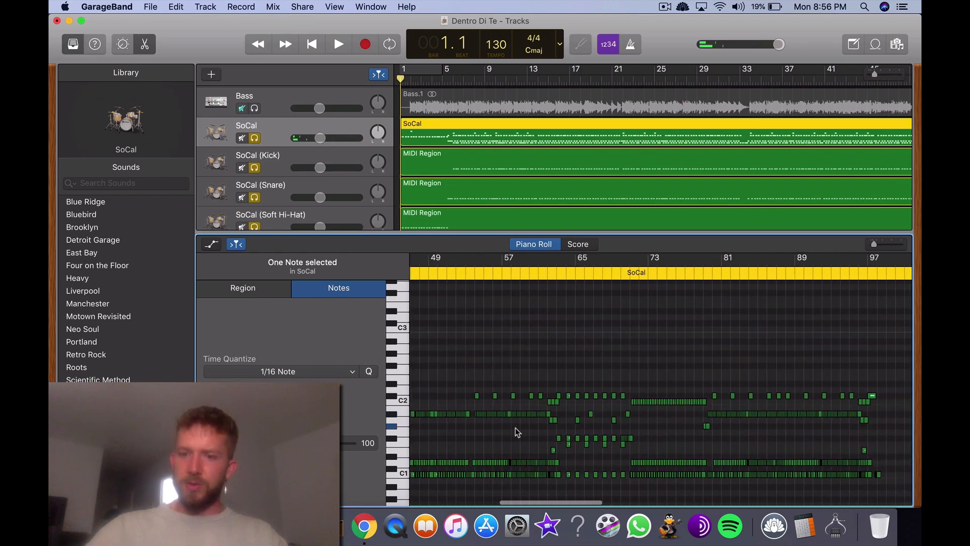
Select all the A1 notes in the SoCal region, from bar 62 through the last pair just before bar 97.
{"action": "left_click_drag", "start_coordinate": [536, 416], "coordinate": [627, 427]}
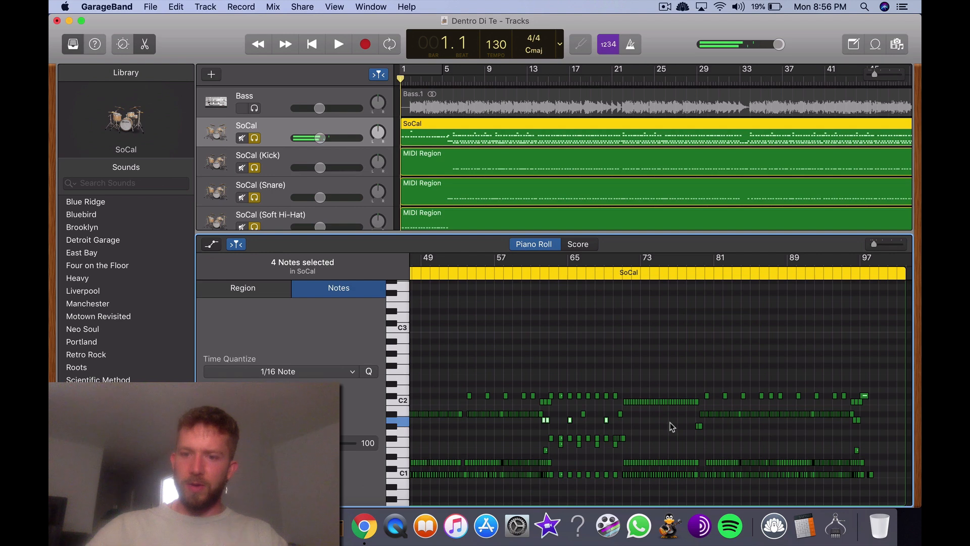
{"action": "left_click", "coordinate": [522, 432]}
{"action": "left_click_drag", "start_coordinate": [538, 420], "coordinate": [567, 423]}
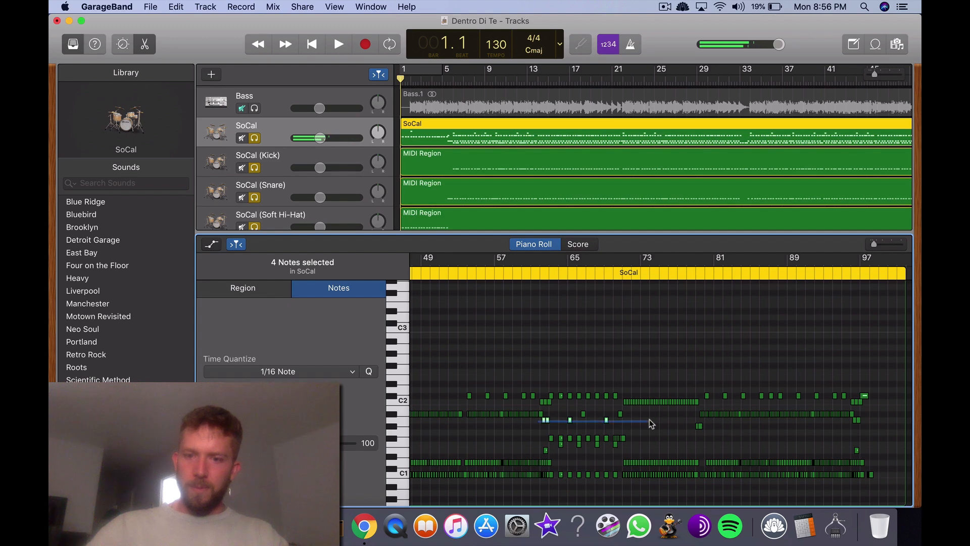
{"action": "left_click_drag", "start_coordinate": [767, 422], "coordinate": [859, 420]}
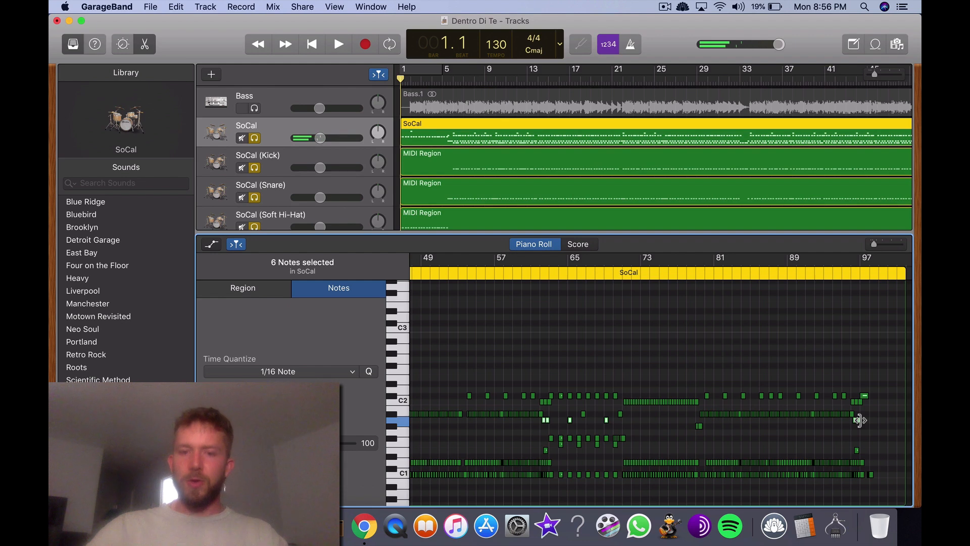
{"action": "left_click", "coordinate": [859, 420]}
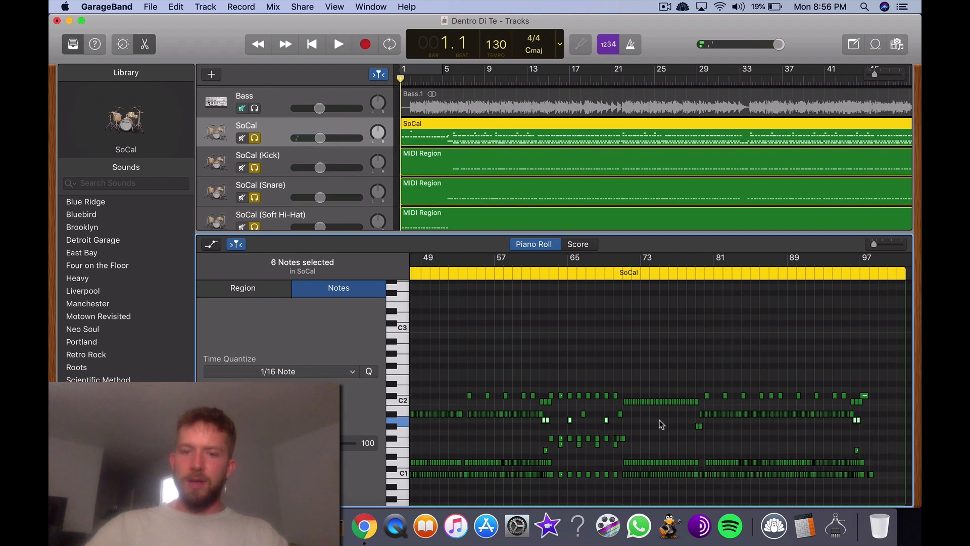
{"action": "left_click", "coordinate": [546, 423]}
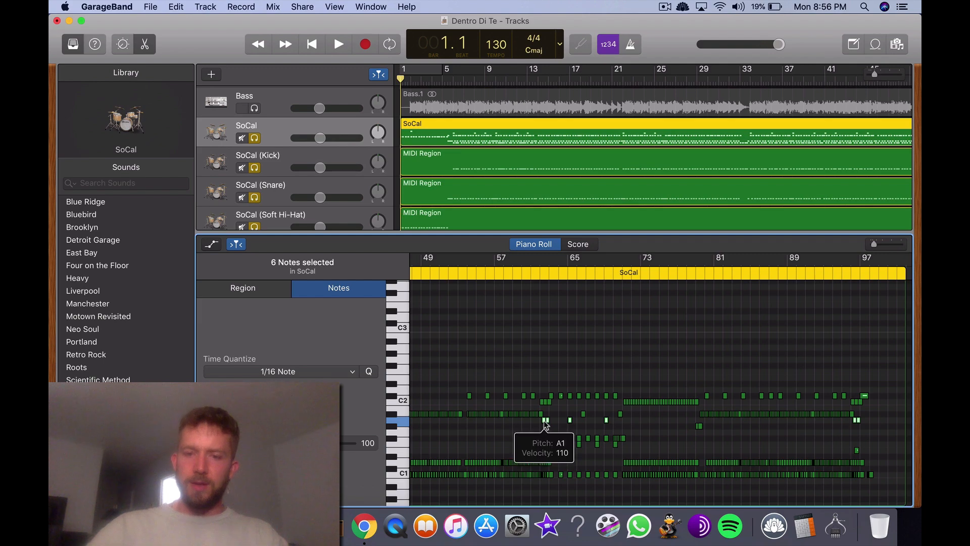
Inspect the exact position of the first selected A1 notes within bar 62 of the SoCal region.
{"action": "scroll", "coordinate": [544, 420], "scroll_direction": "up", "scroll_amount": 5}
{"action": "scroll", "coordinate": [544, 421], "scroll_direction": "right", "scroll_amount": 3}
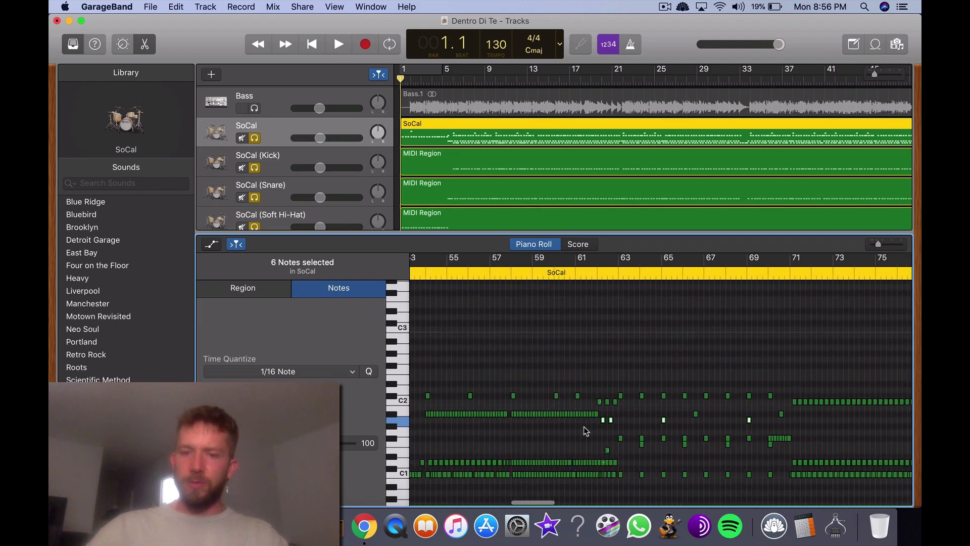
{"action": "scroll", "coordinate": [584, 426], "scroll_direction": "up", "scroll_amount": 5}
{"action": "scroll", "coordinate": [583, 426], "scroll_direction": "right", "scroll_amount": 6}
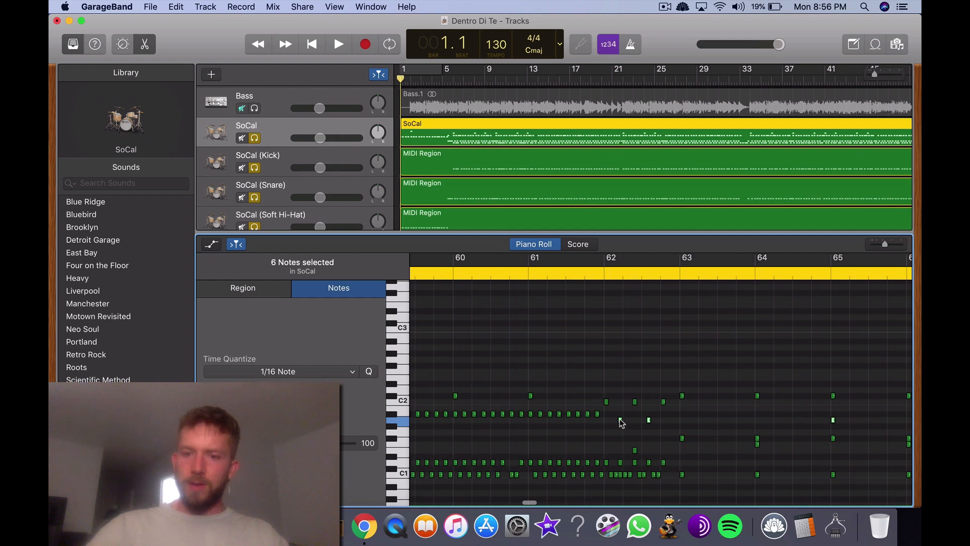
{"action": "scroll", "coordinate": [622, 422], "scroll_direction": "up", "scroll_amount": 5}
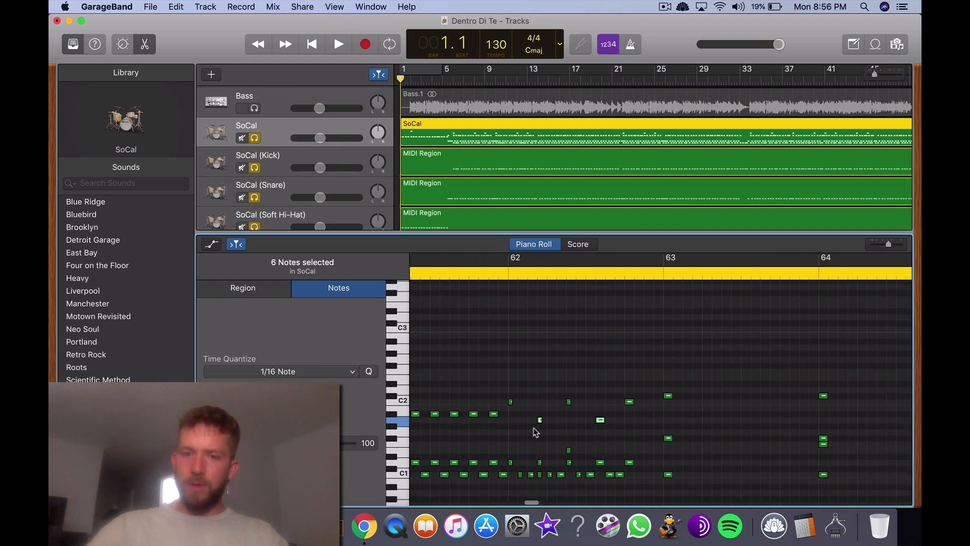
{"action": "left_click", "coordinate": [540, 420]}
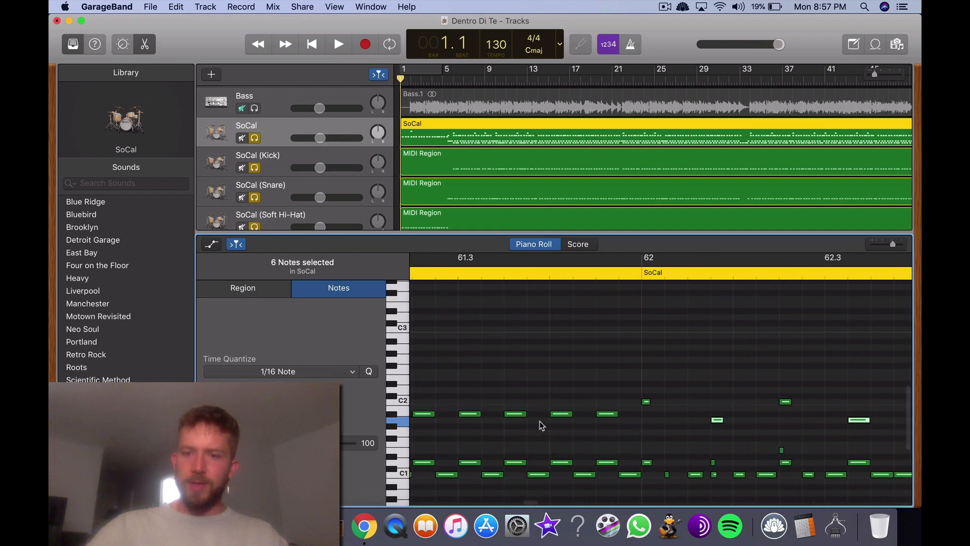
{"action": "scroll", "coordinate": [539, 420], "scroll_direction": "up", "scroll_amount": 3}
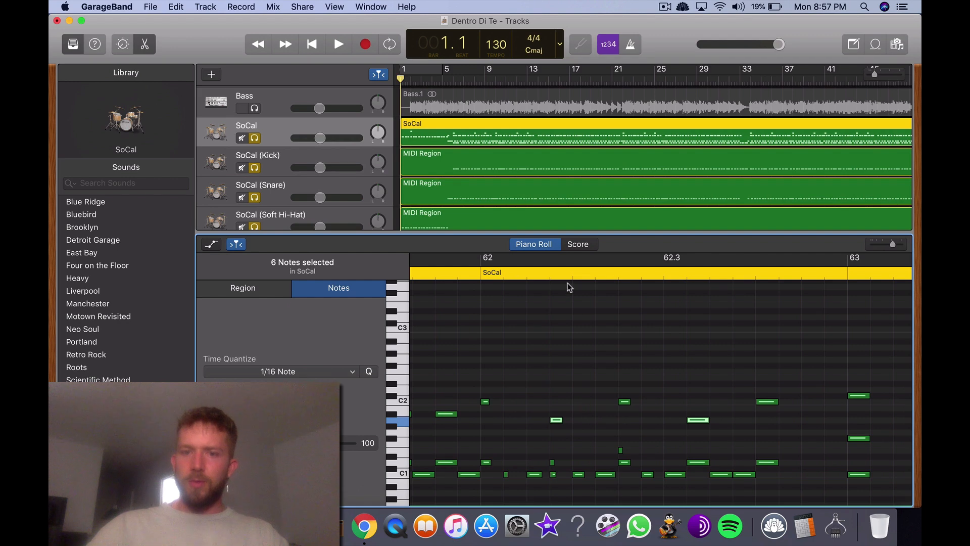
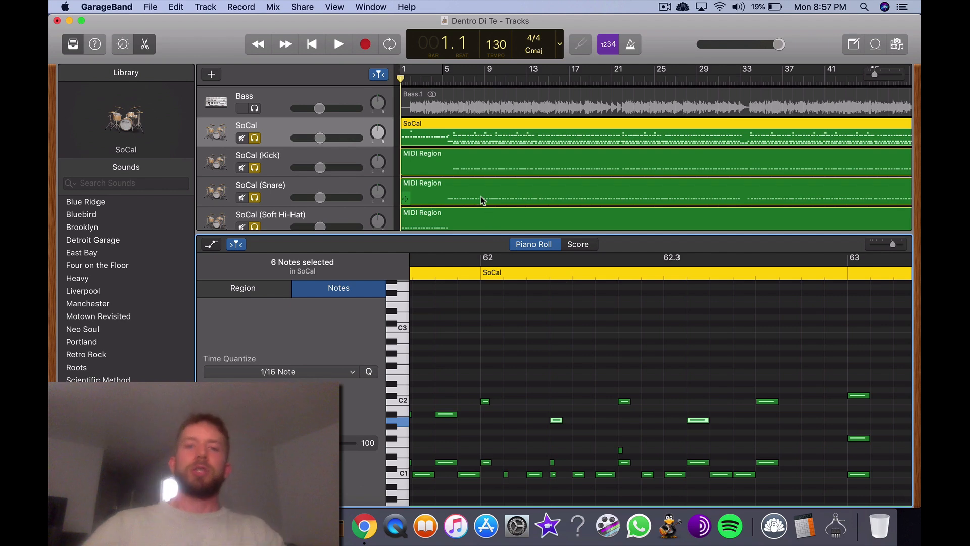
Paste the A1 notes at the start of a new duplicate of the Cymbal track and extend their region to bar 101.
{"action": "scroll", "coordinate": [481, 196], "scroll_direction": "down", "scroll_amount": 8}
{"action": "right_click", "coordinate": [277, 137]}
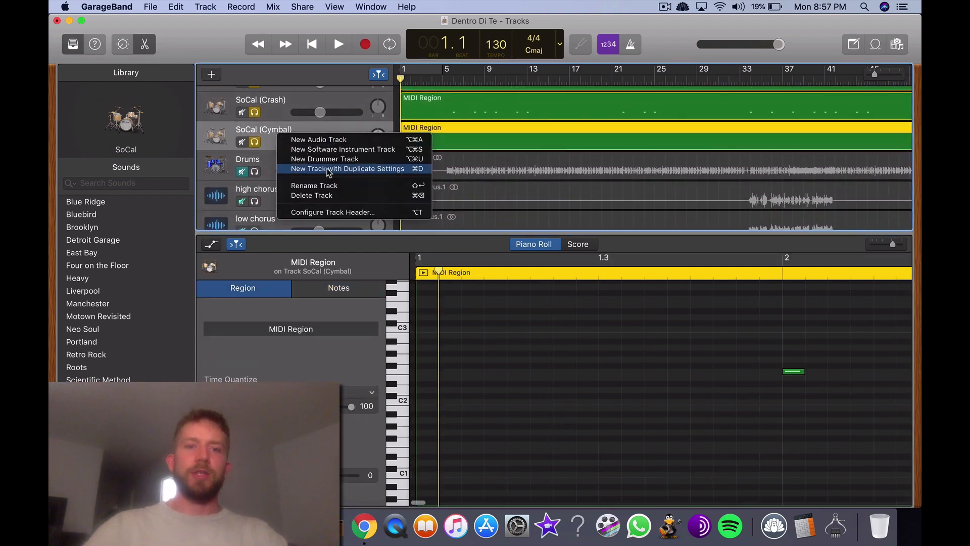
{"action": "left_click", "coordinate": [326, 168]}
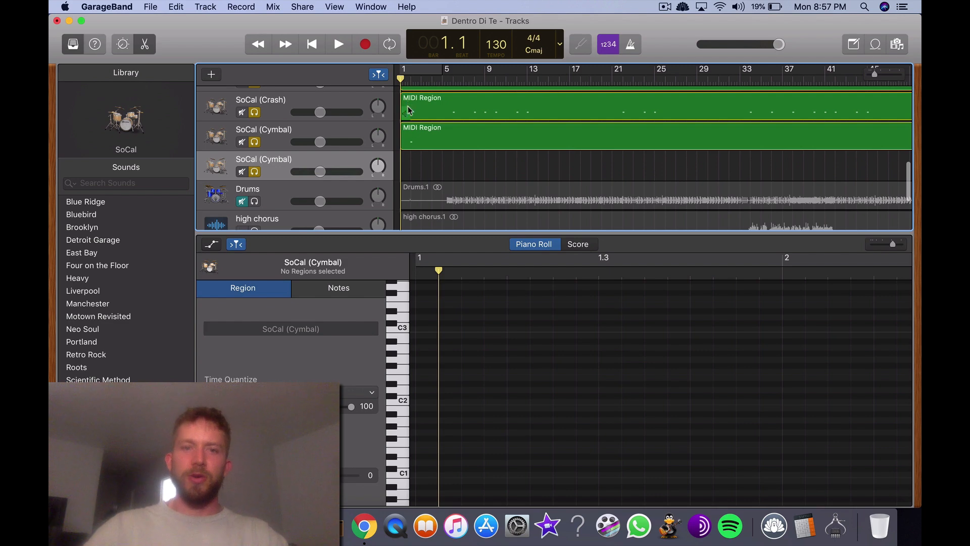
{"action": "key", "text": "super+v"}
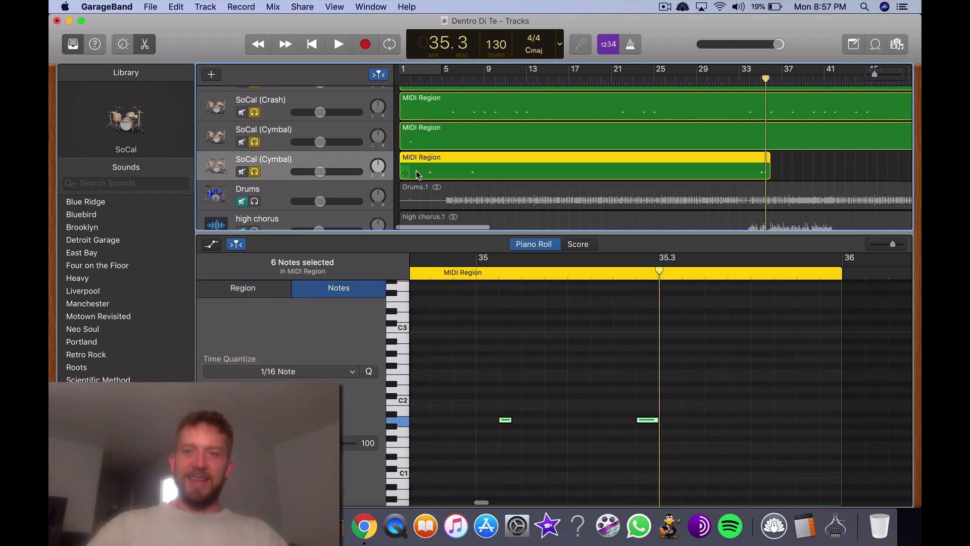
{"action": "scroll", "coordinate": [734, 177], "scroll_direction": "right", "scroll_amount": 5}
{"action": "left_click_drag", "start_coordinate": [673, 175], "coordinate": [758, 167]}
Move the six pasted A1 notes in the second Cymbal region from bar 1 so that the group starts in bar 62.
{"action": "scroll", "coordinate": [447, 354], "scroll_direction": "left", "scroll_amount": 10}
{"action": "scroll", "coordinate": [447, 353], "scroll_direction": "left", "scroll_amount": 10}
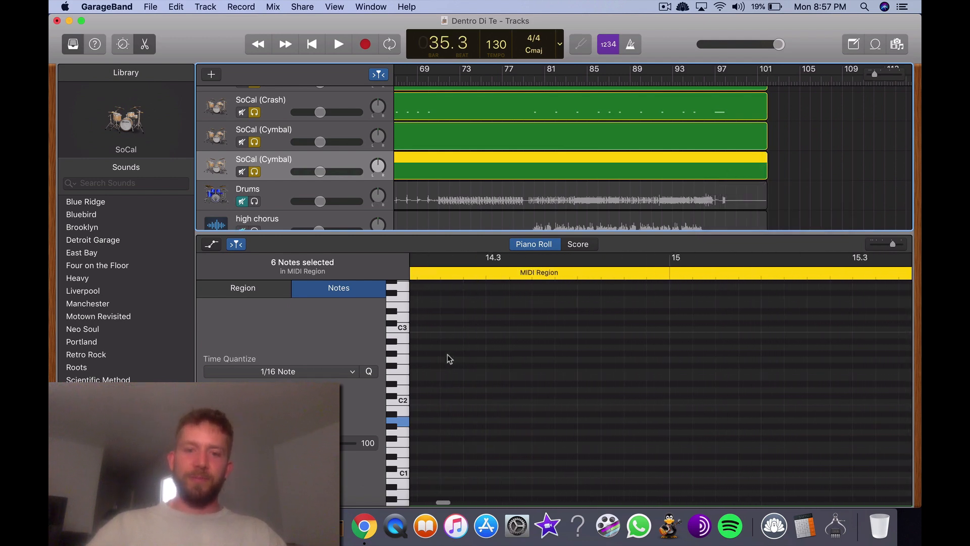
{"action": "scroll", "coordinate": [524, 406], "scroll_direction": "down", "scroll_amount": 3}
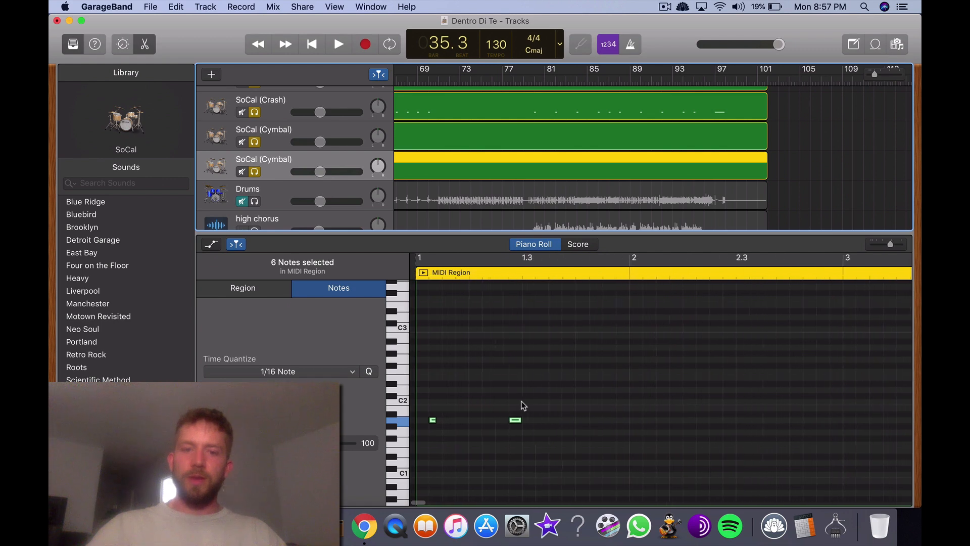
{"action": "left_click", "coordinate": [430, 420]}
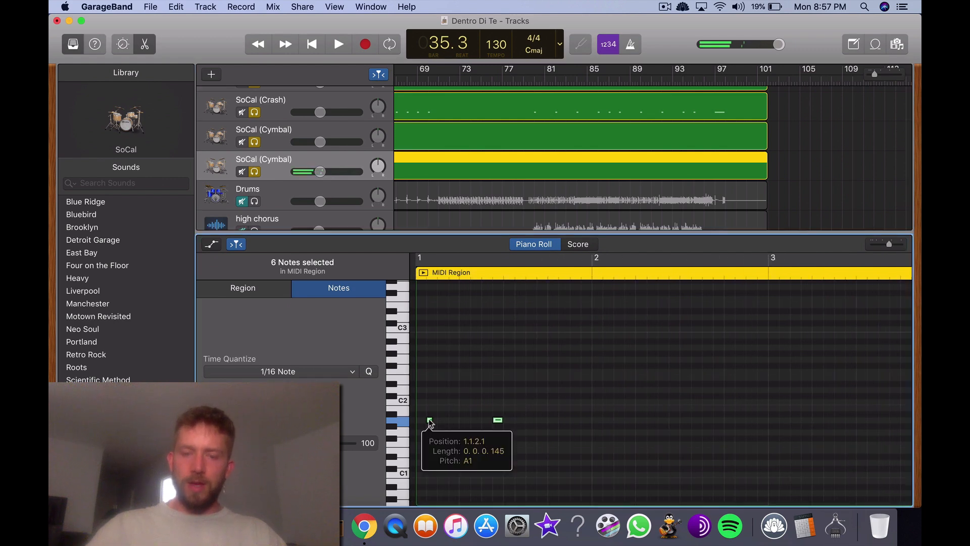
{"action": "left_click_drag", "start_coordinate": [430, 422], "coordinate": [649, 417]}
{"action": "scroll", "coordinate": [650, 417], "scroll_direction": "down", "scroll_amount": 5}
{"action": "scroll", "coordinate": [649, 420], "scroll_direction": "down", "scroll_amount": 5}
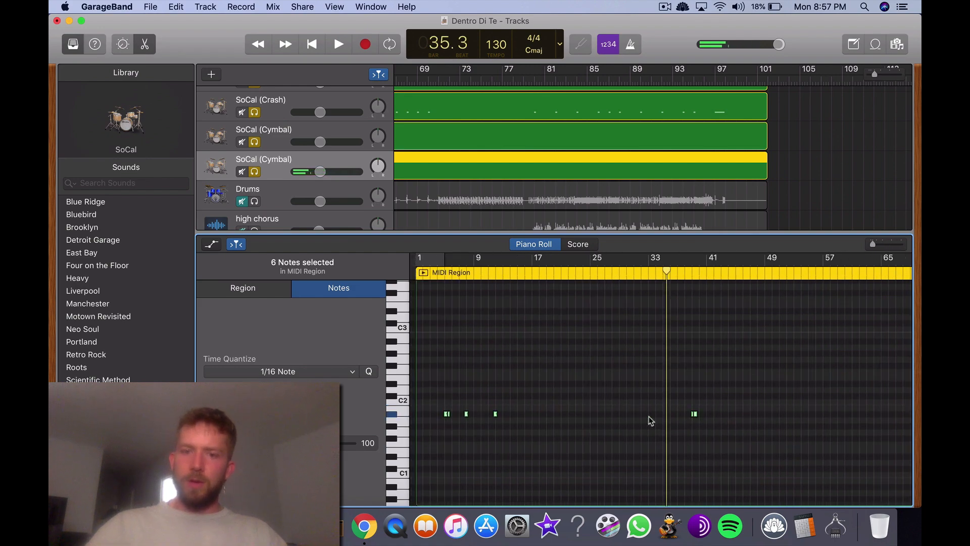
{"action": "left_click_drag", "start_coordinate": [447, 415], "coordinate": [688, 423]}
{"action": "key", "text": "super+Right"}
{"action": "key", "text": "super+Right"}
{"action": "scroll", "coordinate": [686, 422], "scroll_direction": "right", "scroll_amount": 10}
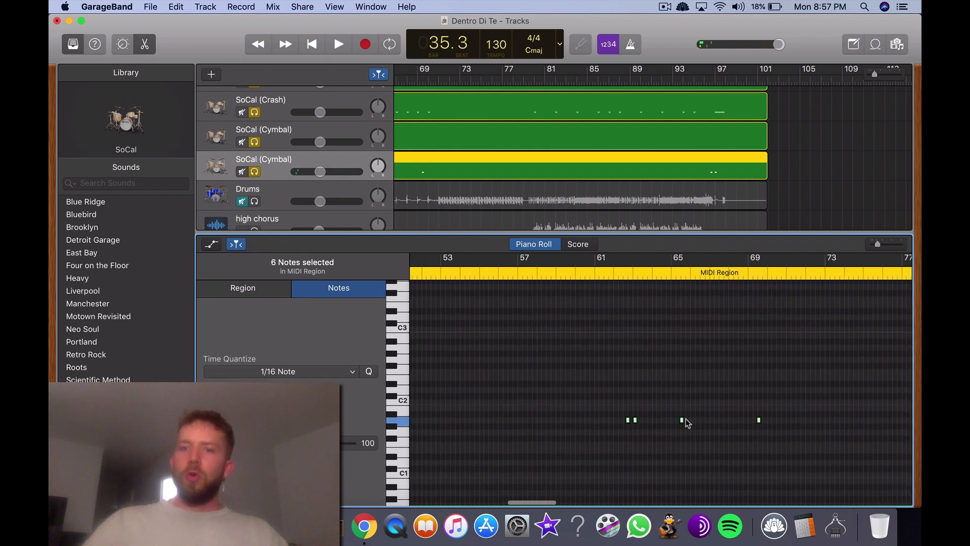
Shift the six A1 notes earlier within bar 62 so the first one starts just before beat 2, matching the original.
{"action": "key", "text": "super+Right"}
{"action": "key", "text": "super+Right"}
{"action": "key", "text": "super+Right"}
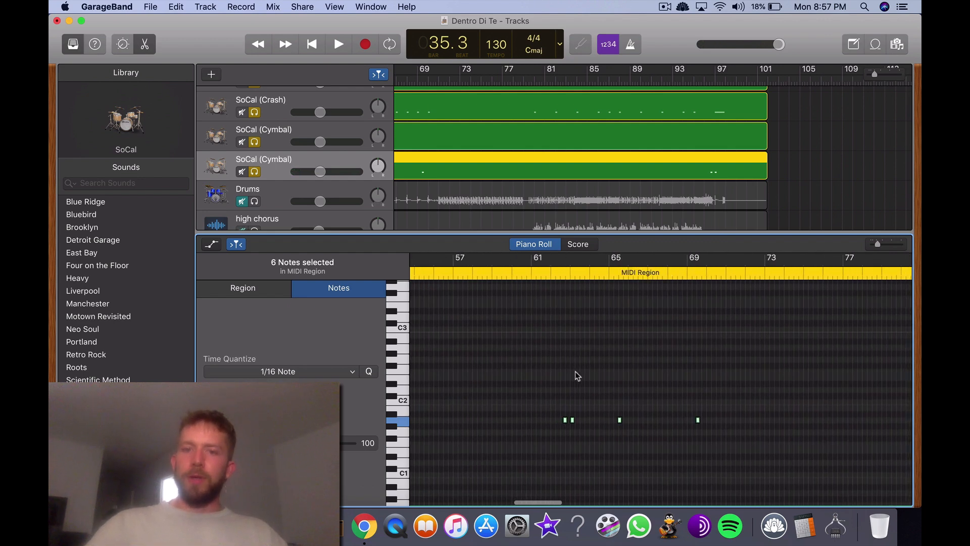
{"action": "scroll", "coordinate": [586, 395], "scroll_direction": "right", "scroll_amount": 5}
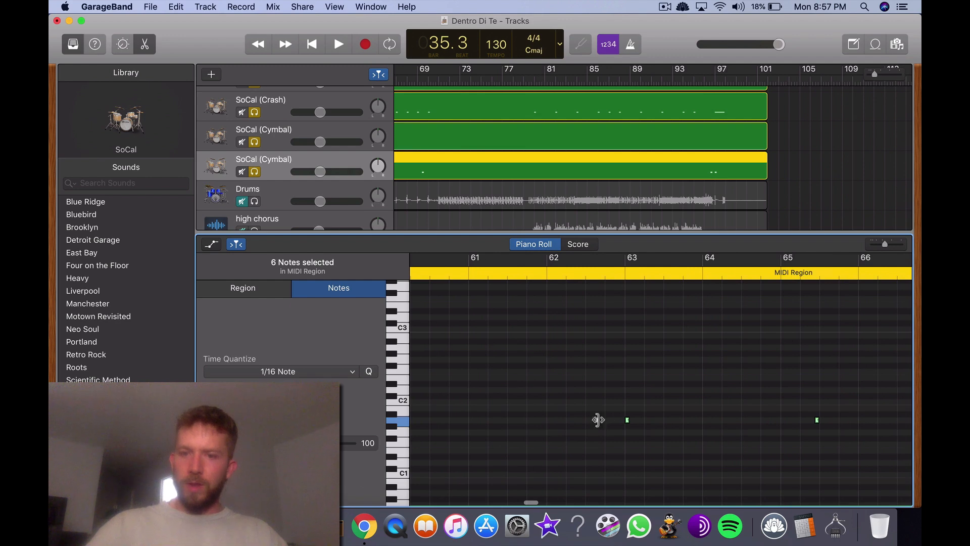
{"action": "key", "text": "super+Right"}
{"action": "key", "text": "super+Right"}
{"action": "key", "text": "super+Right"}
{"action": "key", "text": "super+Right"}
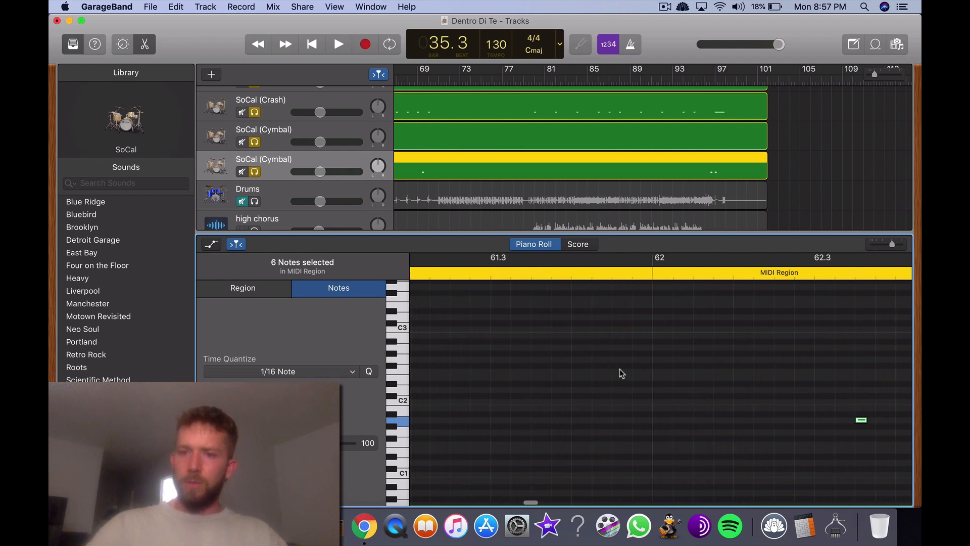
{"action": "scroll", "coordinate": [621, 374], "scroll_direction": "right", "scroll_amount": 5}
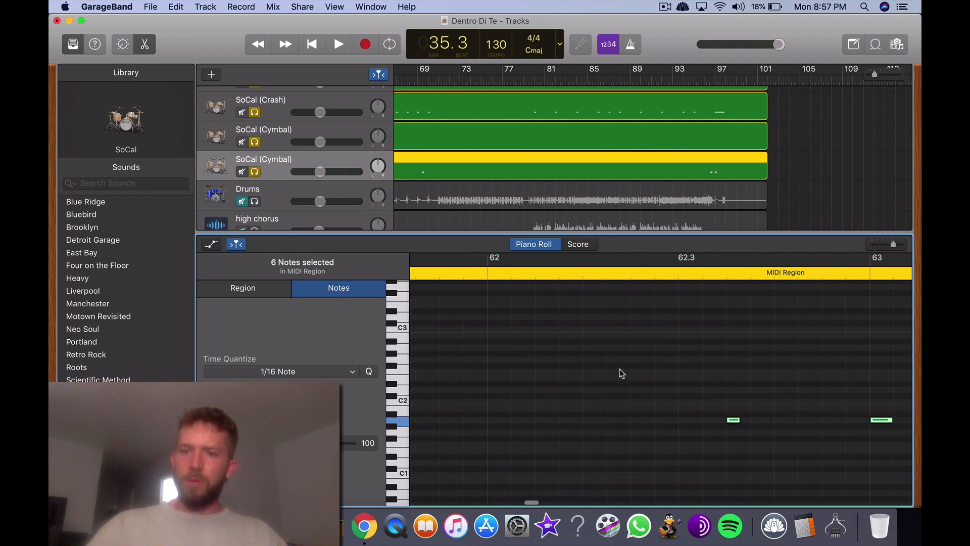
{"action": "left_click", "coordinate": [724, 420]}
{"action": "left_click_drag", "start_coordinate": [725, 423], "coordinate": [560, 426]}
{"action": "scroll", "coordinate": [592, 452], "scroll_direction": "down", "scroll_amount": 10}
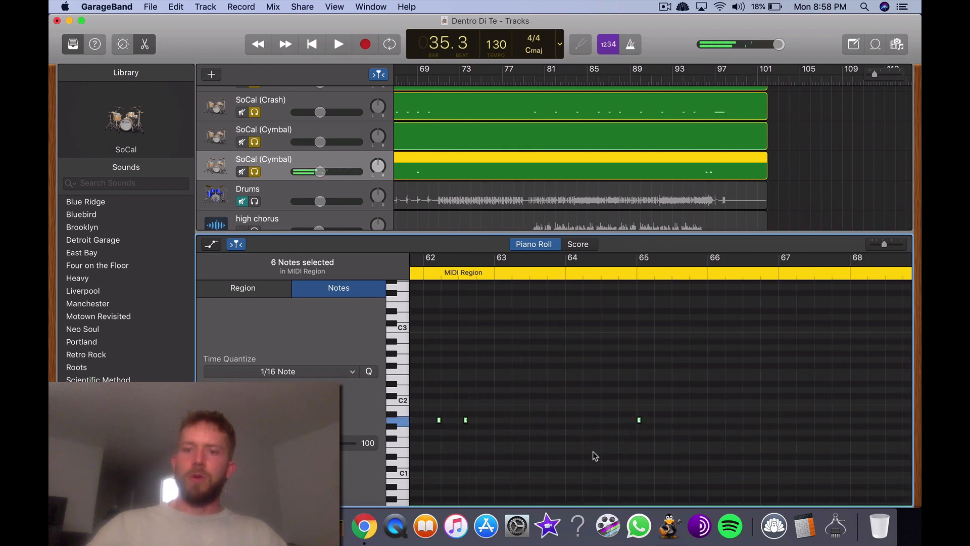
Examine where the original A1 notes sit within bar 62 of the SoCal region.
{"action": "scroll", "coordinate": [593, 451], "scroll_direction": "left", "scroll_amount": 10}
{"action": "scroll", "coordinate": [560, 391], "scroll_direction": "left", "scroll_amount": 5}
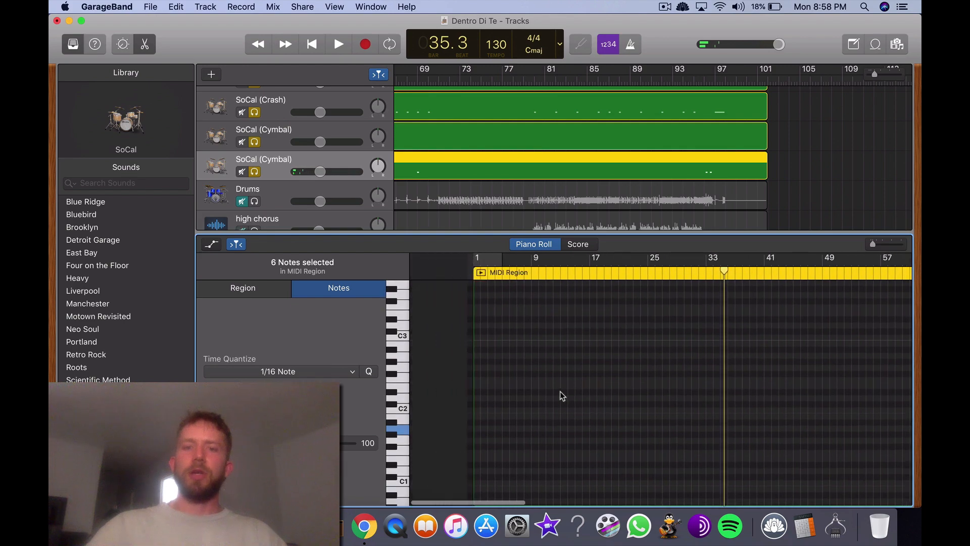
{"action": "scroll", "coordinate": [411, 211], "scroll_direction": "up", "scroll_amount": 8}
{"action": "left_click", "coordinate": [428, 190]}
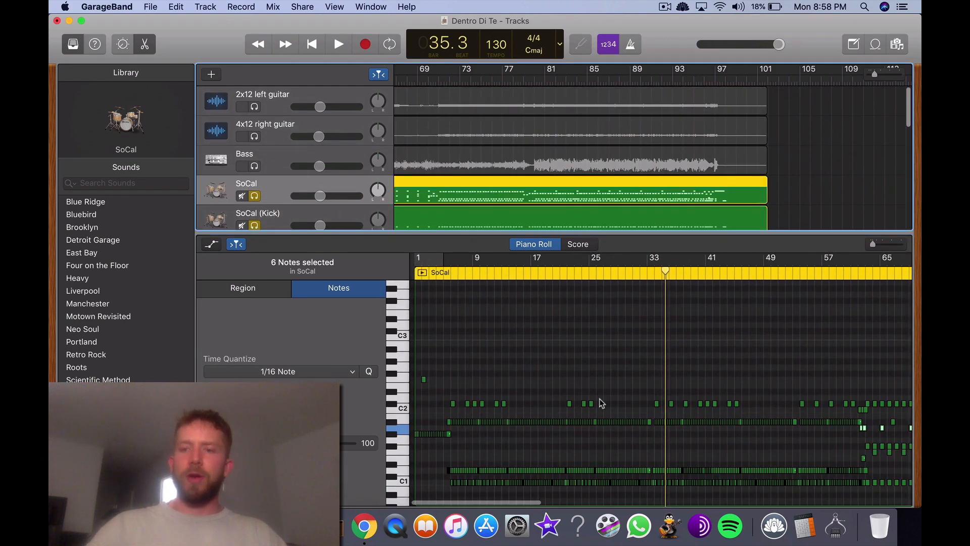
{"action": "scroll", "coordinate": [600, 398], "scroll_direction": "right", "scroll_amount": 5}
{"action": "scroll", "coordinate": [641, 400], "scroll_direction": "up", "scroll_amount": 10}
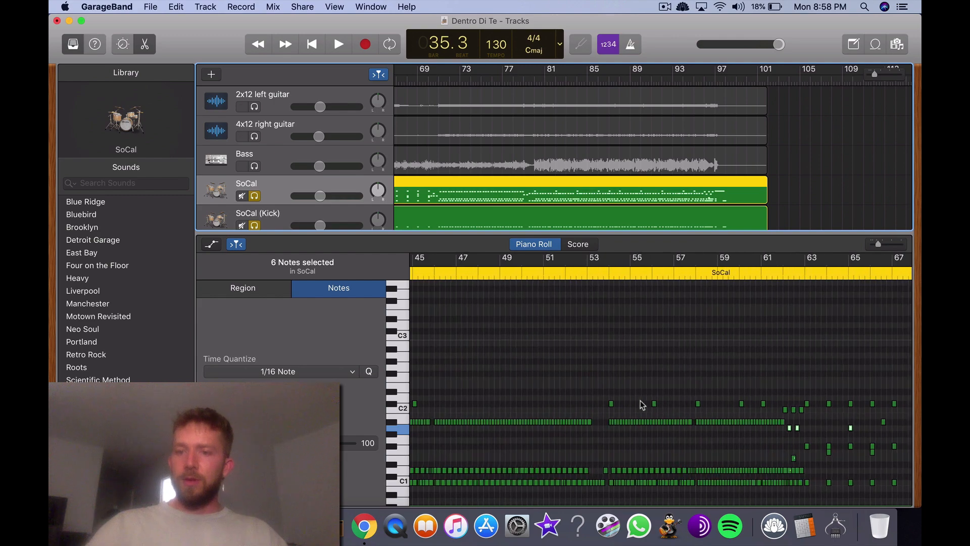
{"action": "scroll", "coordinate": [643, 400], "scroll_direction": "up", "scroll_amount": 5}
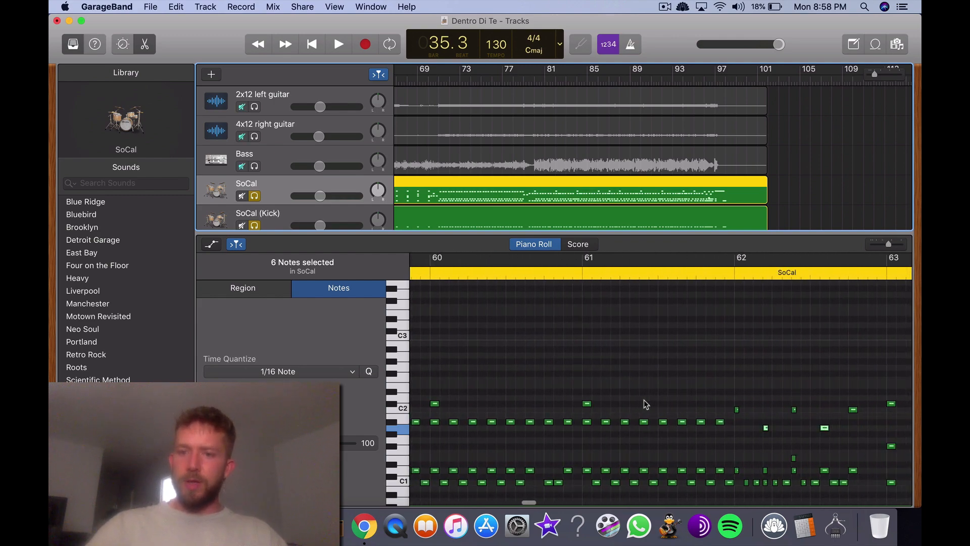
{"action": "scroll", "coordinate": [657, 415], "scroll_direction": "up", "scroll_amount": 2}
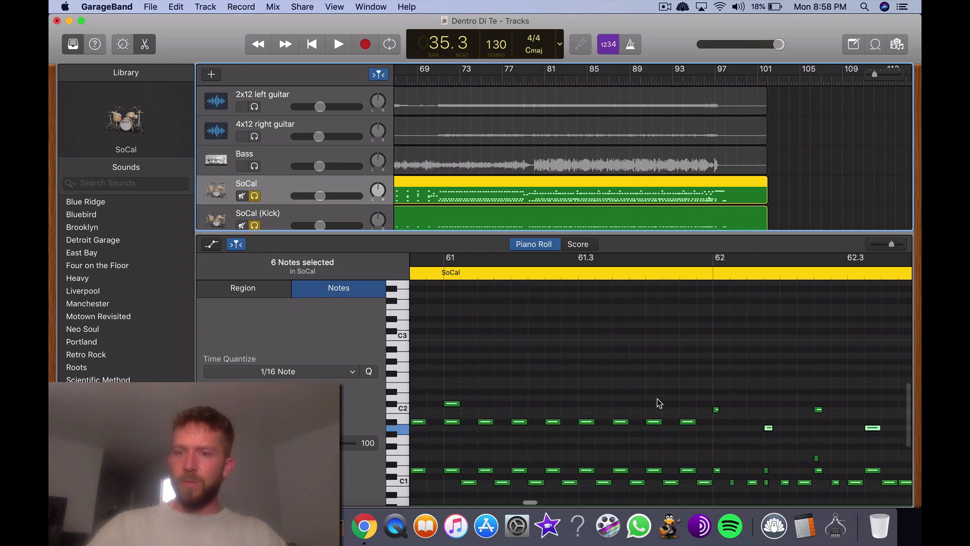
{"action": "scroll", "coordinate": [678, 419], "scroll_direction": "right", "scroll_amount": 4}
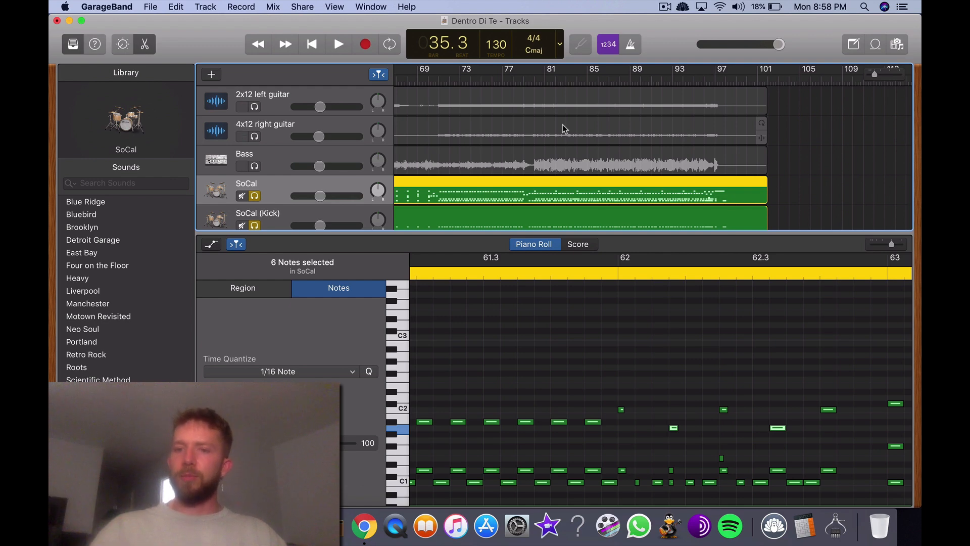
Check the moved A1 notes in bar 62 of the duplicate track's region against the original positions.
{"action": "scroll", "coordinate": [455, 169], "scroll_direction": "down", "scroll_amount": 5}
{"action": "left_click", "coordinate": [438, 144]}
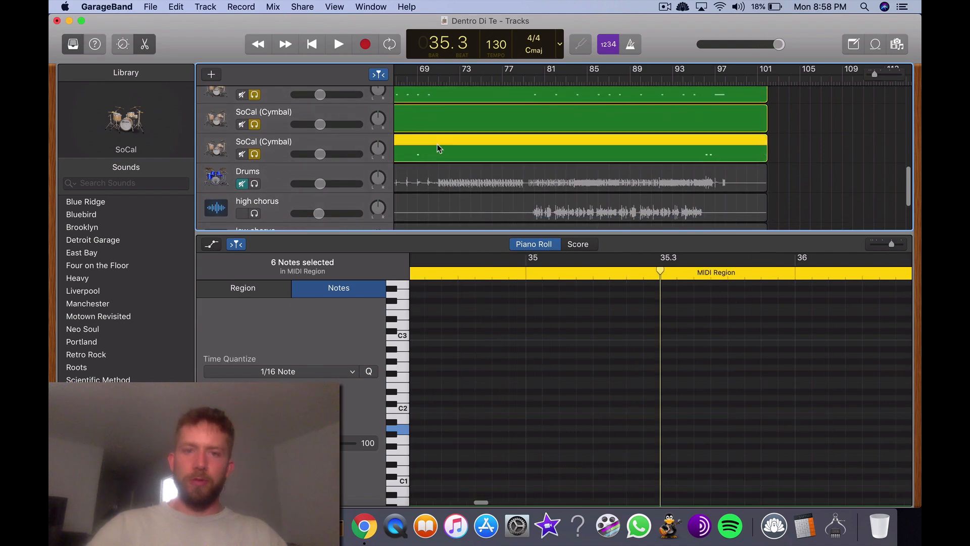
{"action": "scroll", "coordinate": [495, 327], "scroll_direction": "down", "scroll_amount": 10}
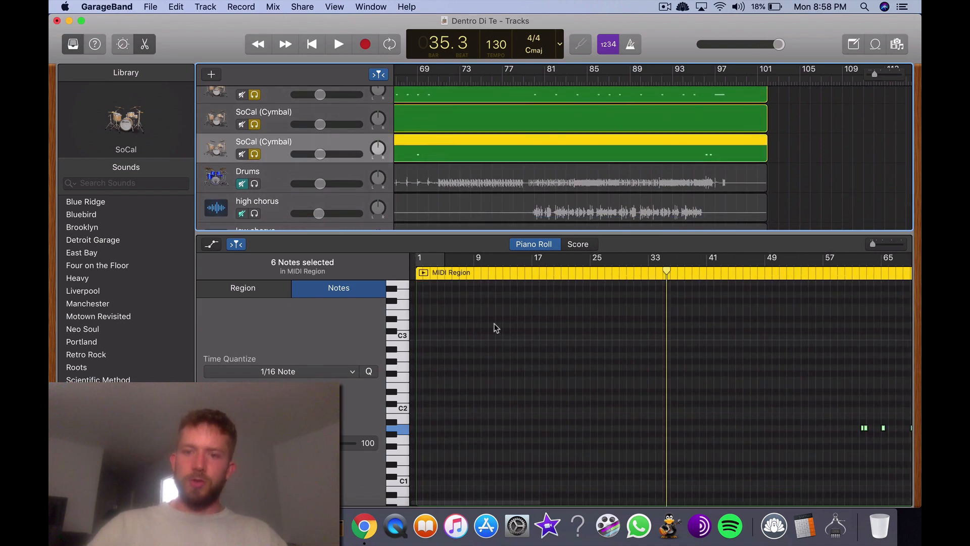
{"action": "scroll", "coordinate": [671, 400], "scroll_direction": "up", "scroll_amount": 10}
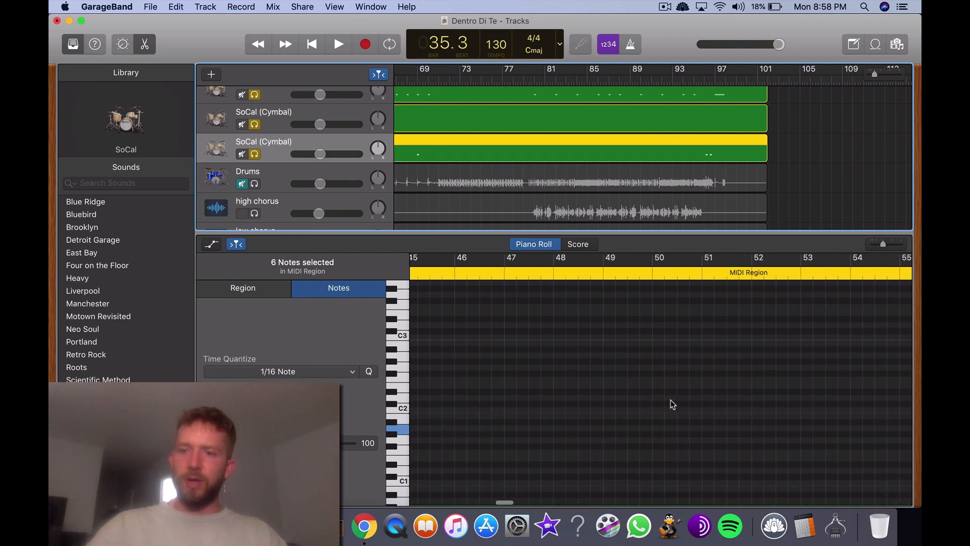
{"action": "scroll", "coordinate": [671, 401], "scroll_direction": "up", "scroll_amount": 8}
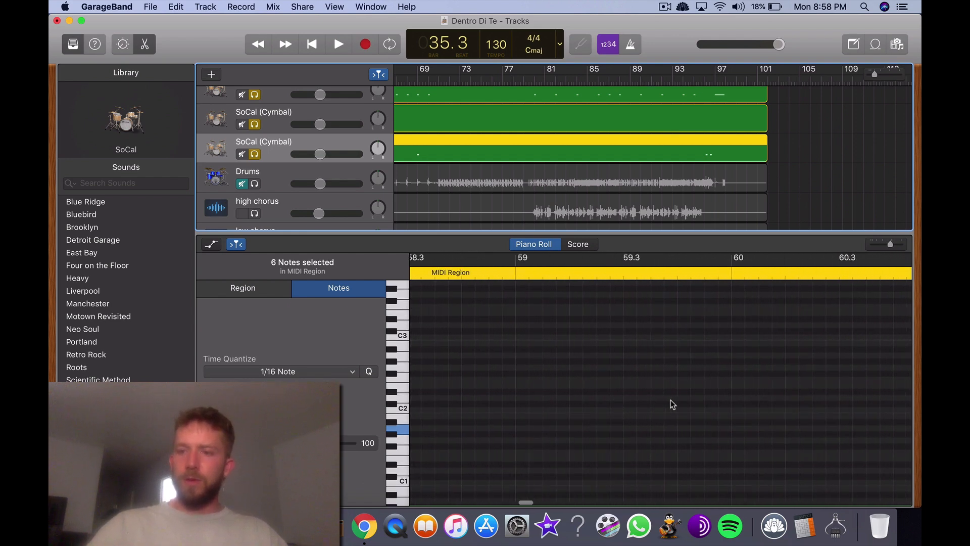
{"action": "scroll", "coordinate": [671, 400], "scroll_direction": "right", "scroll_amount": 5}
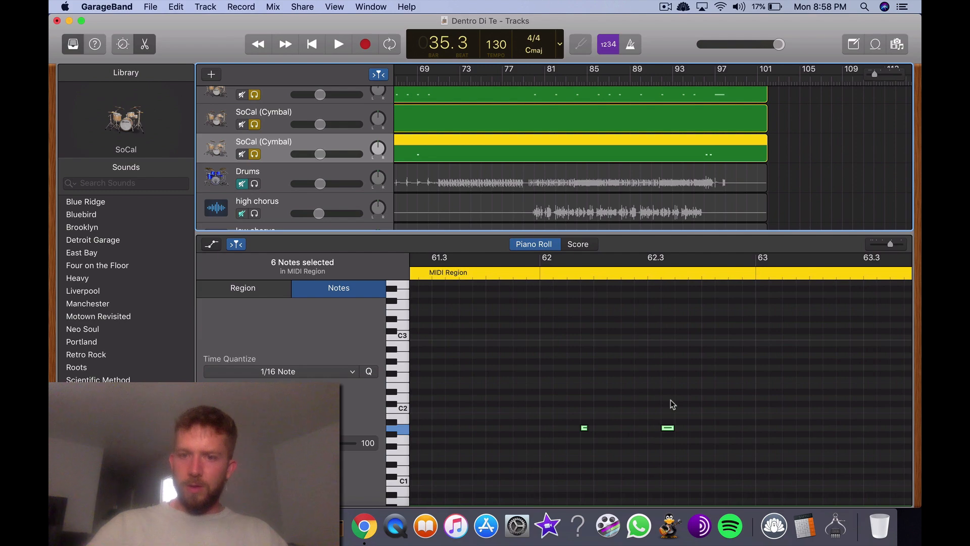
{"action": "scroll", "coordinate": [583, 437], "scroll_direction": "down", "scroll_amount": 10}
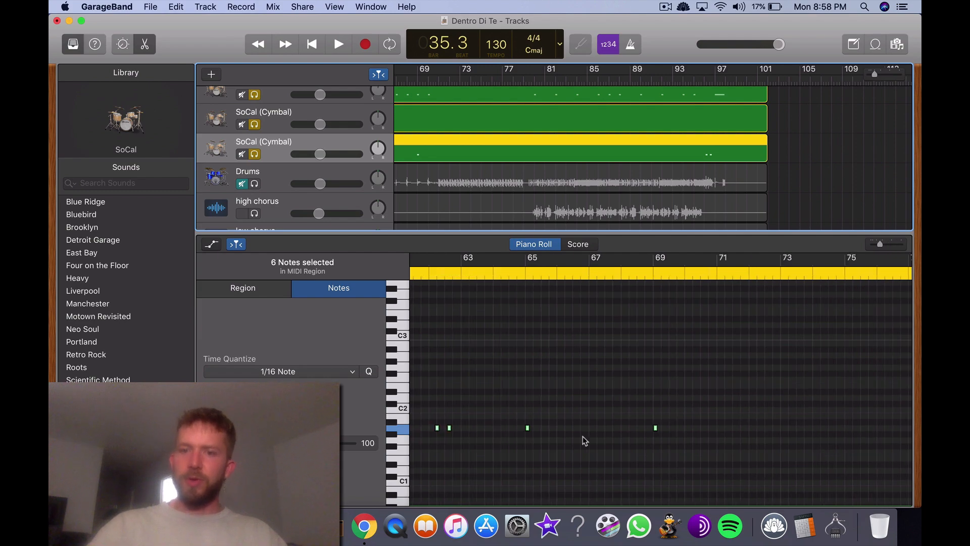
{"action": "scroll", "coordinate": [584, 435], "scroll_direction": "down", "scroll_amount": 5}
{"action": "scroll", "coordinate": [506, 404], "scroll_direction": "down", "scroll_amount": 5}
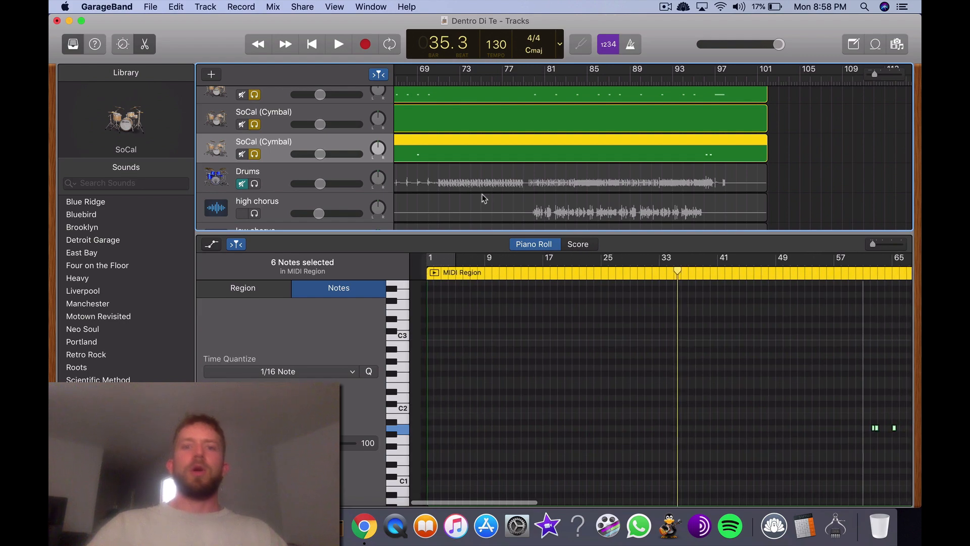
Rename the second Cymbal track to SoCal (Tom 2) and move it directly below SoCal (Tom 1).
{"action": "scroll", "coordinate": [486, 187], "scroll_direction": "left", "scroll_amount": 10}
{"action": "scroll", "coordinate": [486, 187], "scroll_direction": "up", "scroll_amount": 2}
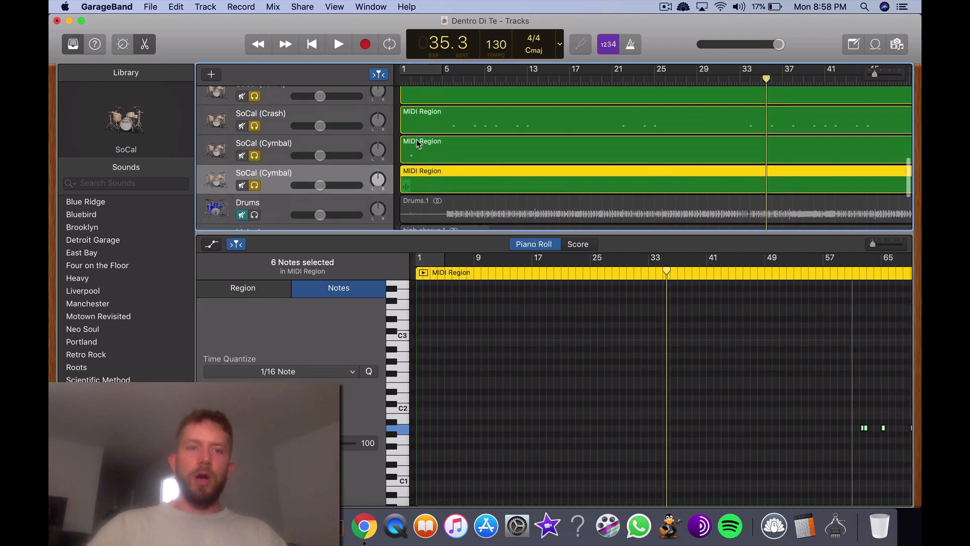
{"action": "right_click", "coordinate": [262, 181]}
{"action": "left_click", "coordinate": [311, 226]}
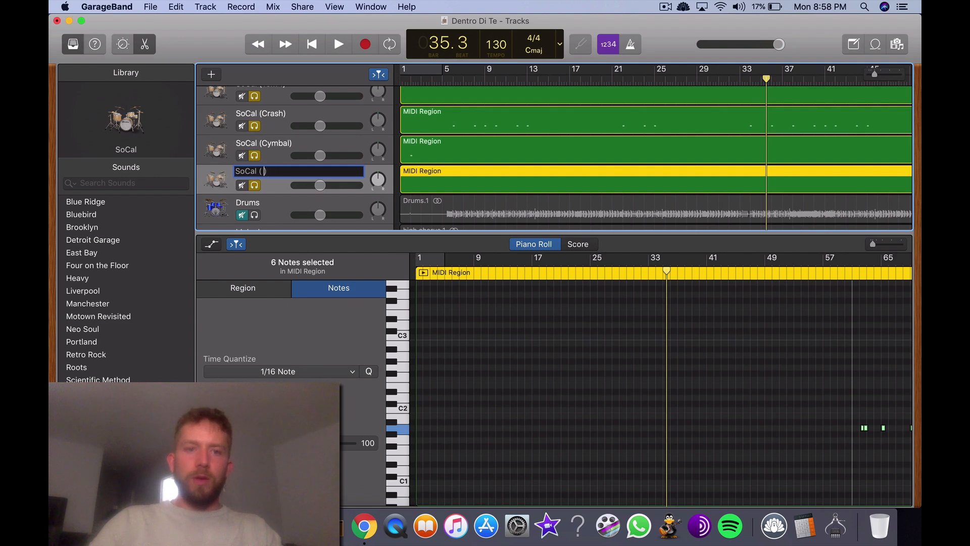
{"action": "type", "text": "2"}
{"action": "key", "text": "Return"}
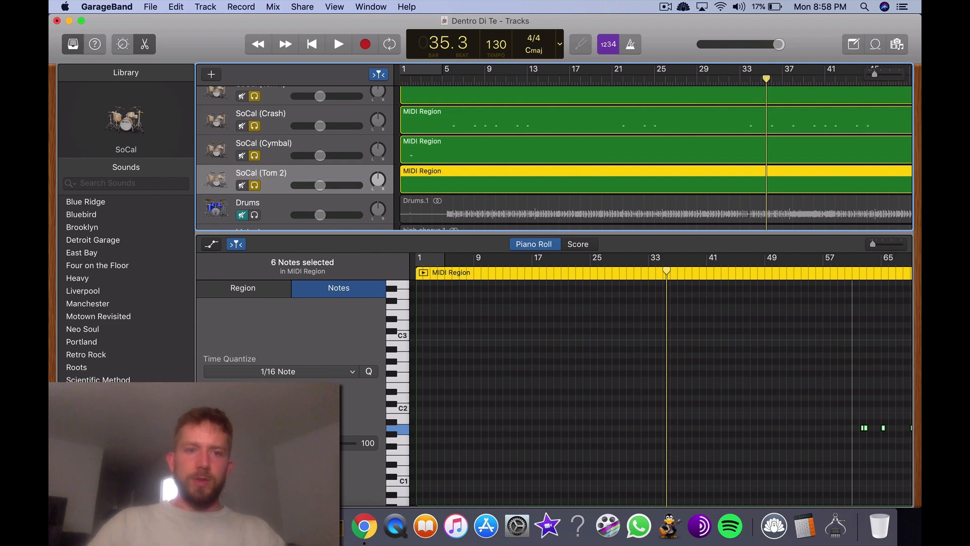
{"action": "scroll", "coordinate": [299, 221], "scroll_direction": "up", "scroll_amount": 3}
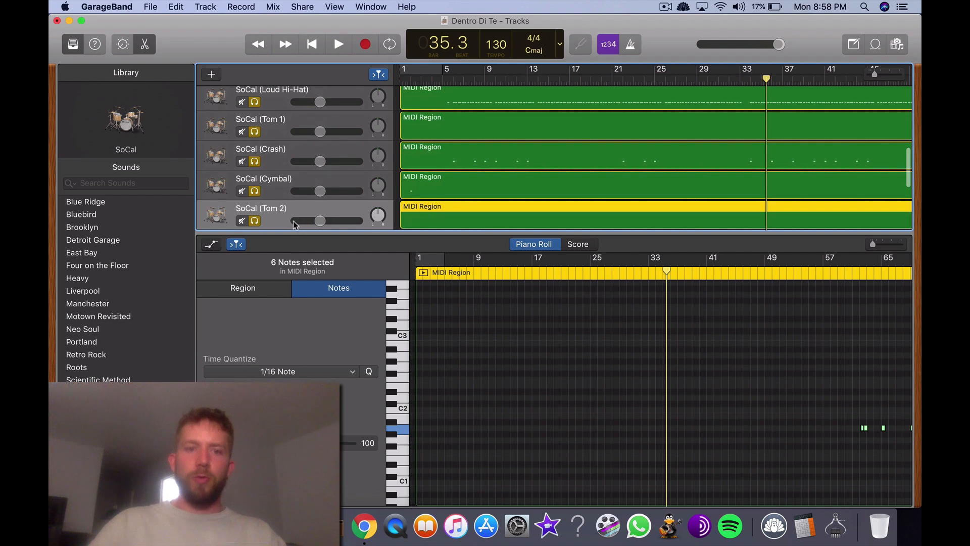
{"action": "left_click_drag", "start_coordinate": [281, 224], "coordinate": [279, 153]}
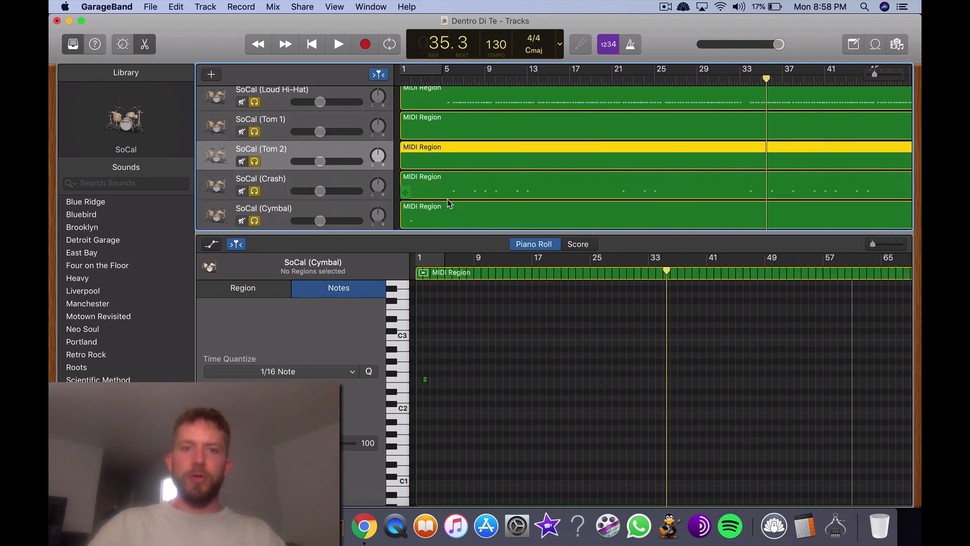
Look through the SoCal region for drums still left to separate and audition the second note of the G#1 pair at bar 79.
{"action": "left_click", "coordinate": [468, 186]}
{"action": "scroll", "coordinate": [450, 170], "scroll_direction": "up", "scroll_amount": 5}
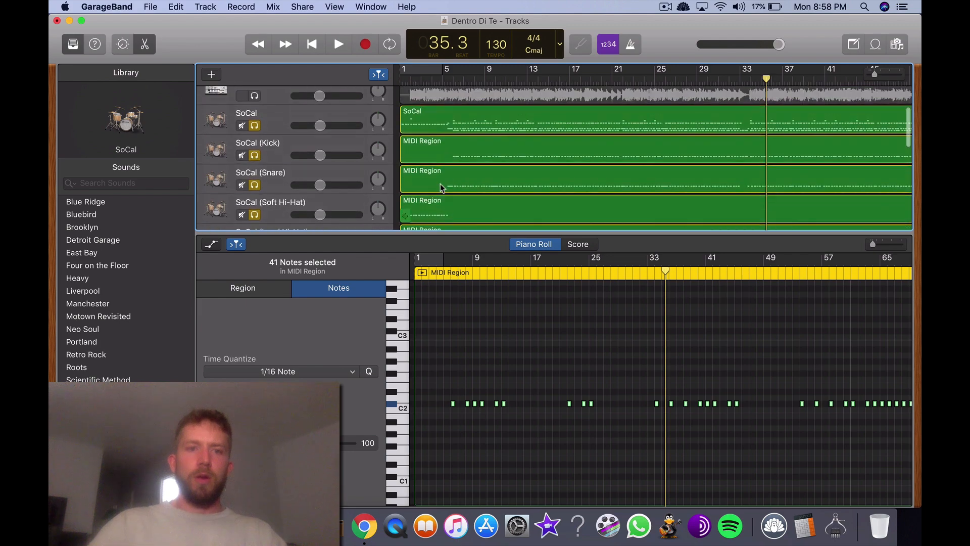
{"action": "left_click", "coordinate": [461, 152]}
{"action": "scroll", "coordinate": [543, 397], "scroll_direction": "right", "scroll_amount": 5}
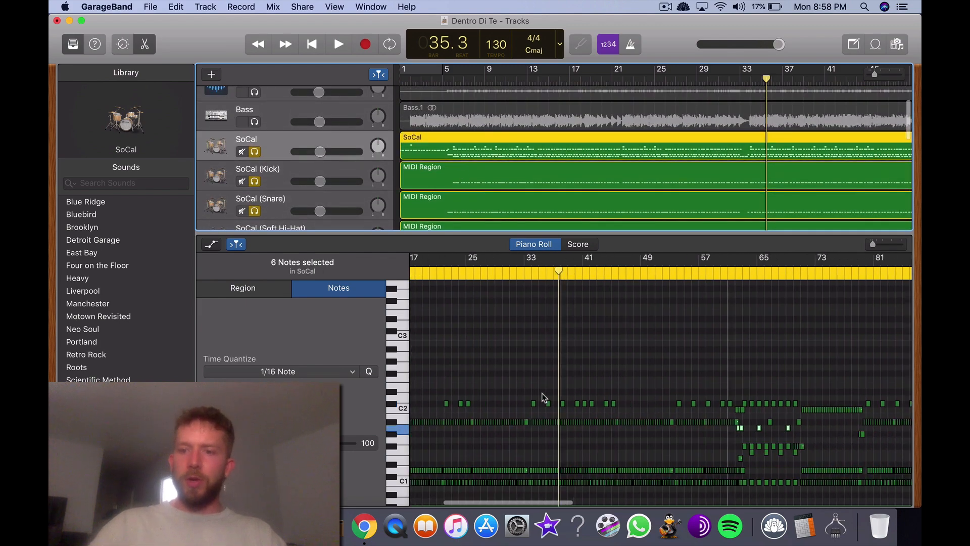
{"action": "scroll", "coordinate": [543, 394], "scroll_direction": "up", "scroll_amount": 5}
{"action": "scroll", "coordinate": [593, 434], "scroll_direction": "right", "scroll_amount": 10}
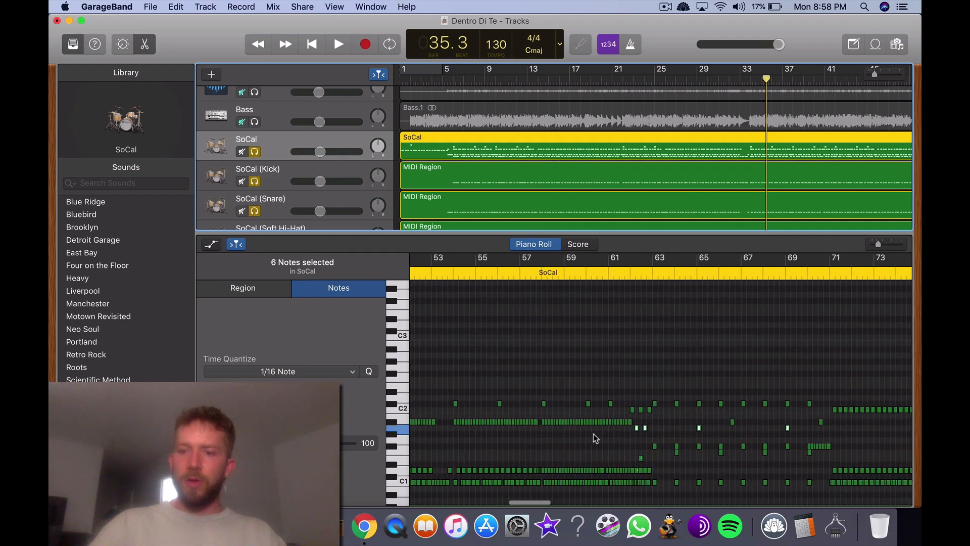
{"action": "scroll", "coordinate": [596, 438], "scroll_direction": "right", "scroll_amount": 5}
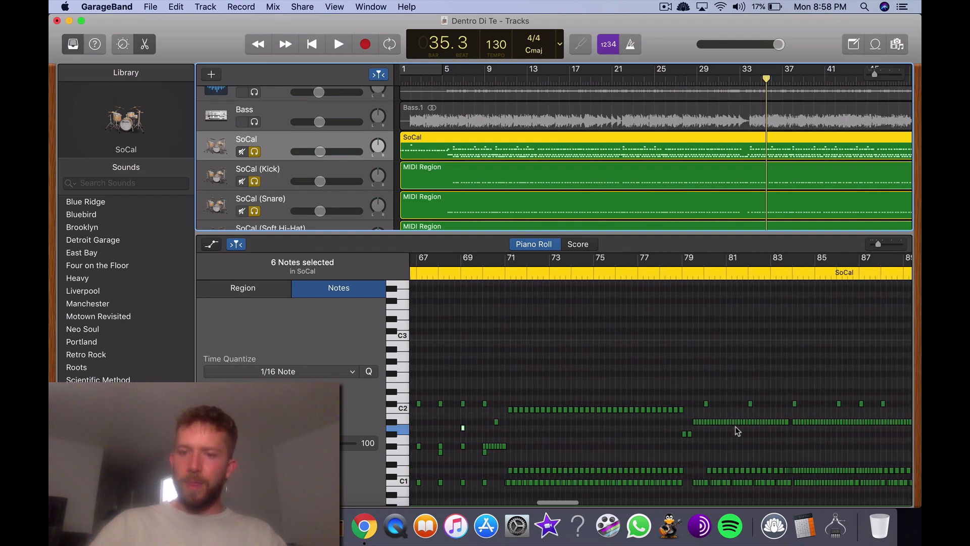
{"action": "scroll", "coordinate": [705, 447], "scroll_direction": "left", "scroll_amount": 5}
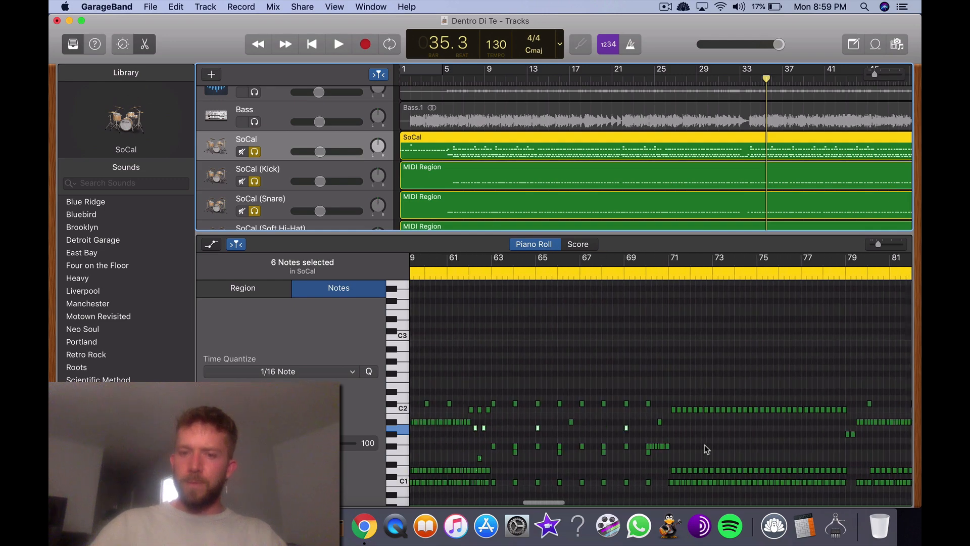
{"action": "scroll", "coordinate": [707, 448], "scroll_direction": "right", "scroll_amount": 4}
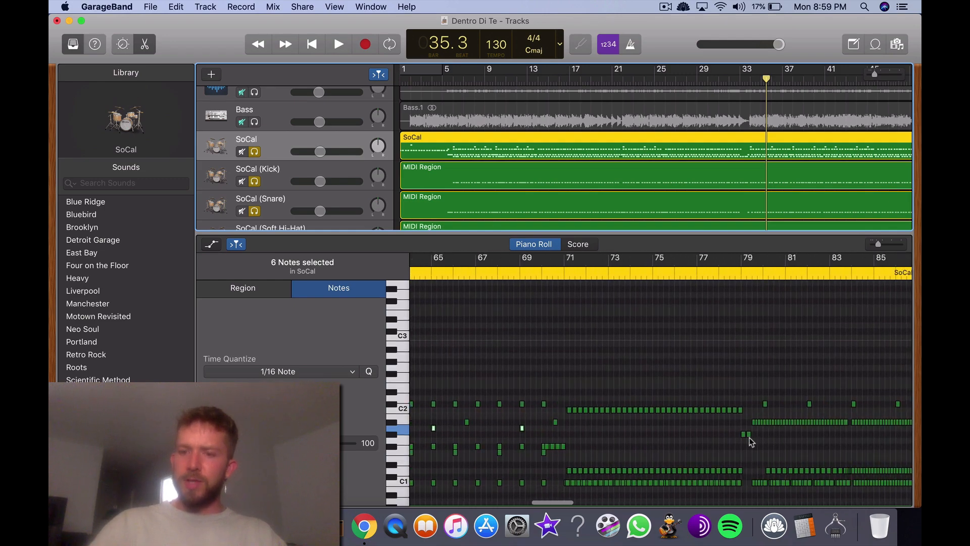
{"action": "left_click", "coordinate": [745, 434]}
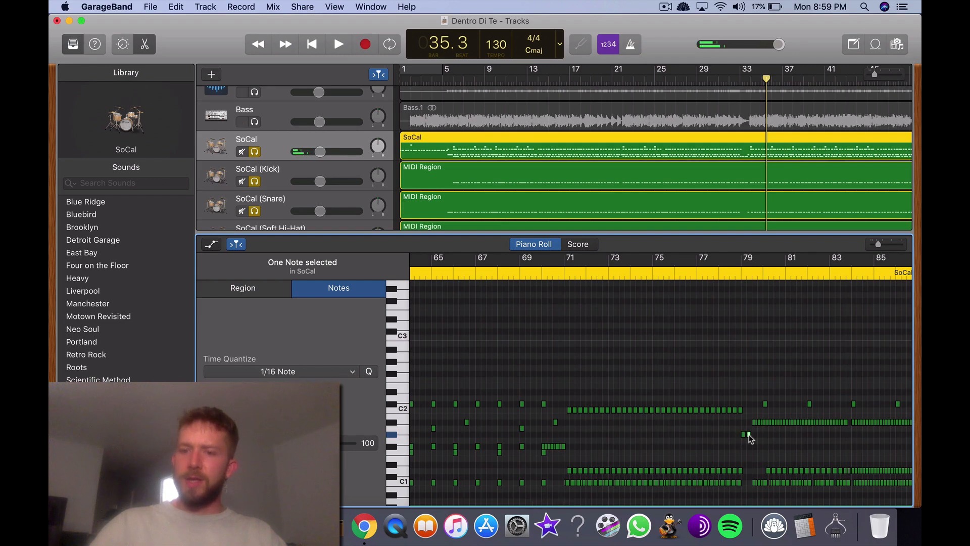
Audition the last A1 notes around bar 96 and the first G#1 note at bar 79 of the SoCal region.
{"action": "scroll", "coordinate": [749, 434], "scroll_direction": "right", "scroll_amount": 9}
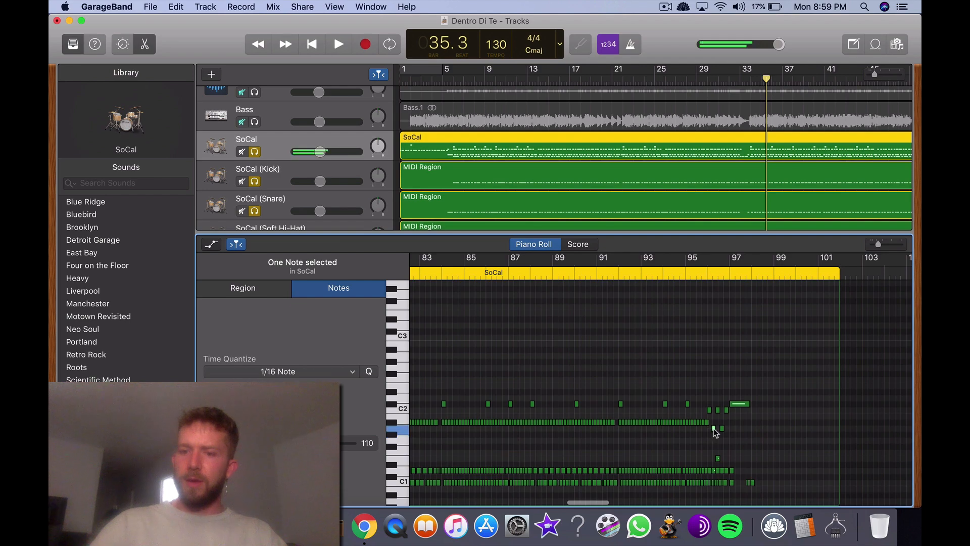
{"action": "left_click", "coordinate": [721, 433]}
{"action": "left_click", "coordinate": [722, 429]}
{"action": "scroll", "coordinate": [657, 446], "scroll_direction": "left", "scroll_amount": 5}
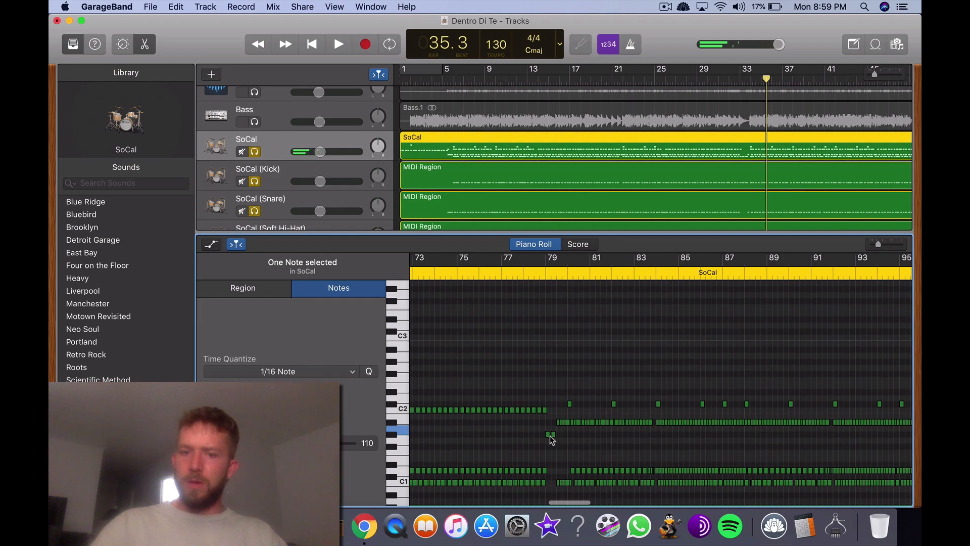
{"action": "left_click", "coordinate": [548, 436]}
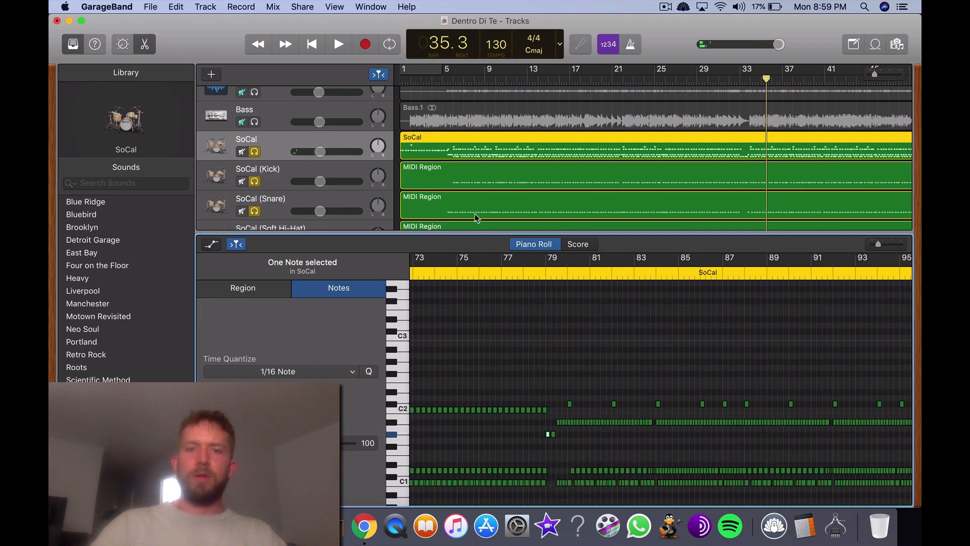
Check and audition the A1 notes around bar 96 in the SoCal (Tom 2) region.
{"action": "scroll", "coordinate": [471, 199], "scroll_direction": "down", "scroll_amount": 5}
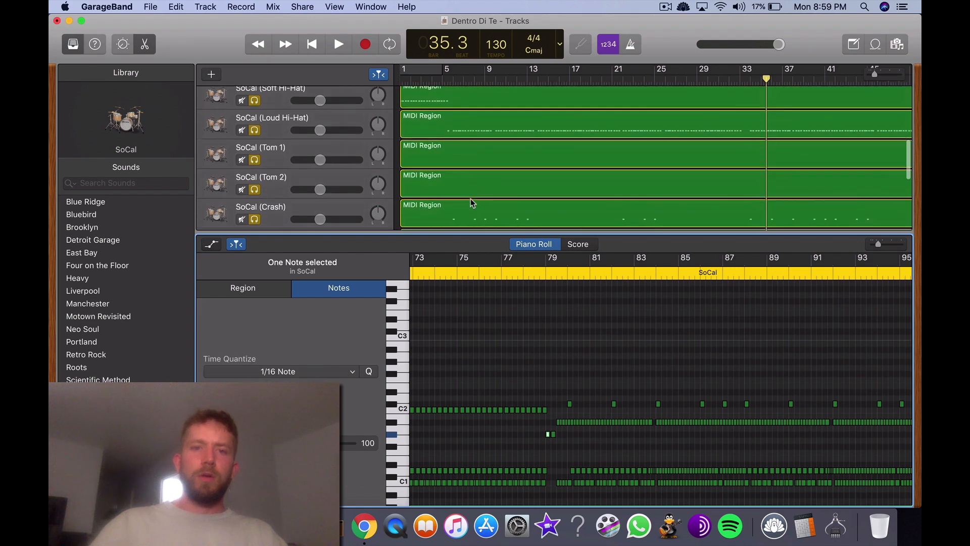
{"action": "left_click", "coordinate": [478, 187]}
{"action": "scroll", "coordinate": [607, 336], "scroll_direction": "right", "scroll_amount": 15}
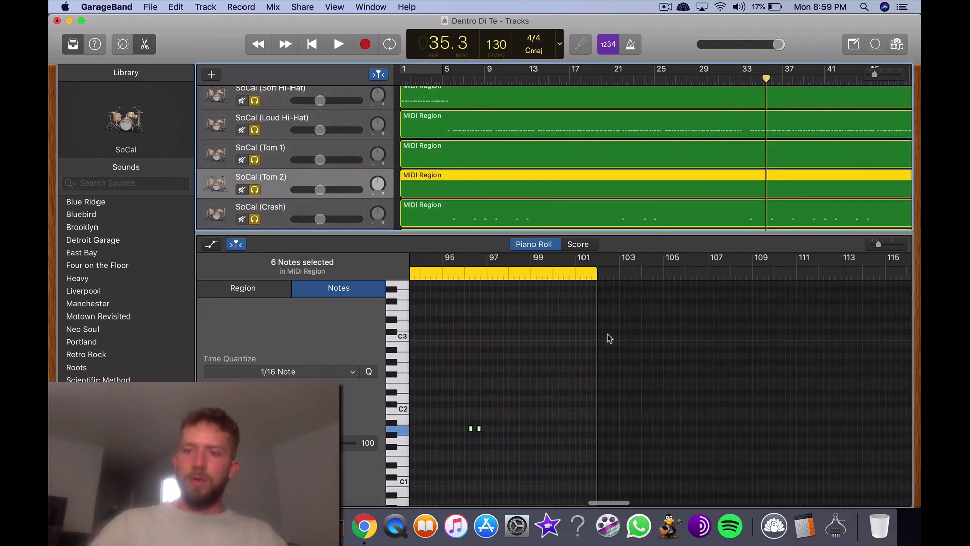
{"action": "scroll", "coordinate": [607, 334], "scroll_direction": "left", "scroll_amount": 2}
{"action": "left_click", "coordinate": [494, 429]}
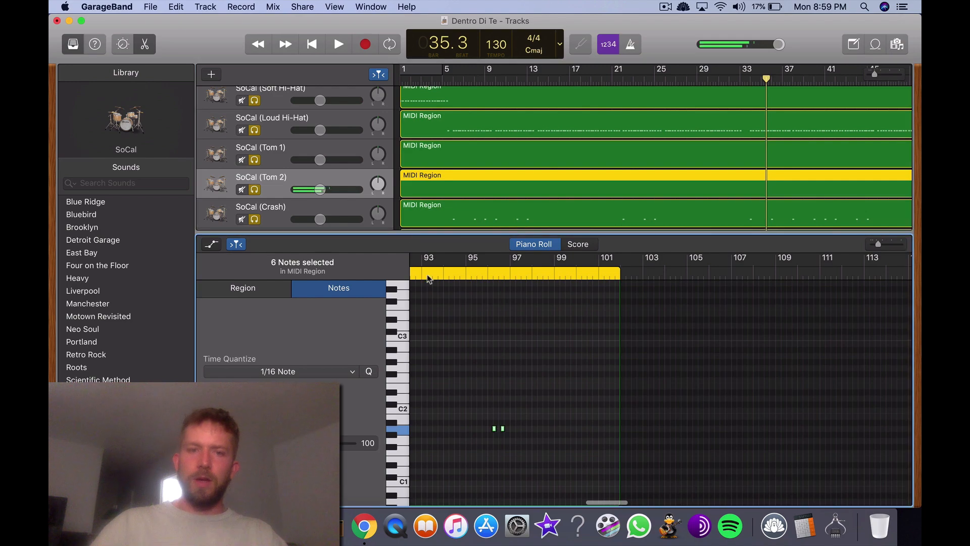
{"action": "scroll", "coordinate": [440, 200], "scroll_direction": "up", "scroll_amount": 5}
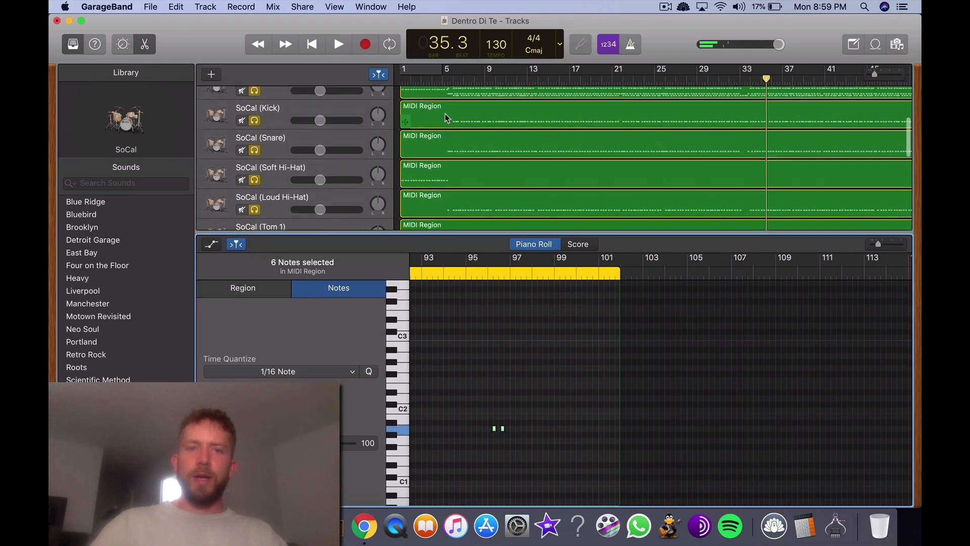
Look through the whole SoCal region for drums that still need their own track.
{"action": "left_click", "coordinate": [455, 145]}
{"action": "scroll", "coordinate": [511, 372], "scroll_direction": "right", "scroll_amount": 5}
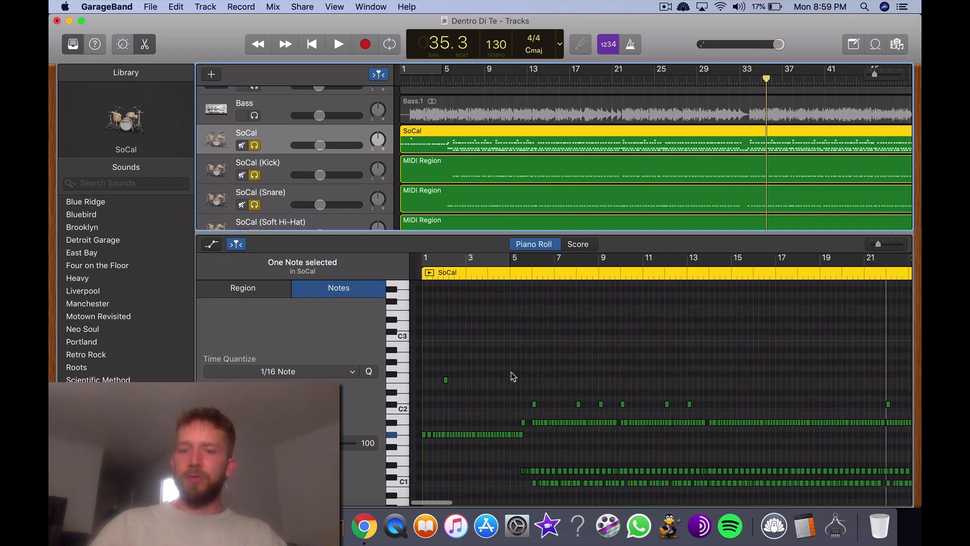
{"action": "scroll", "coordinate": [589, 429], "scroll_direction": "right", "scroll_amount": 10}
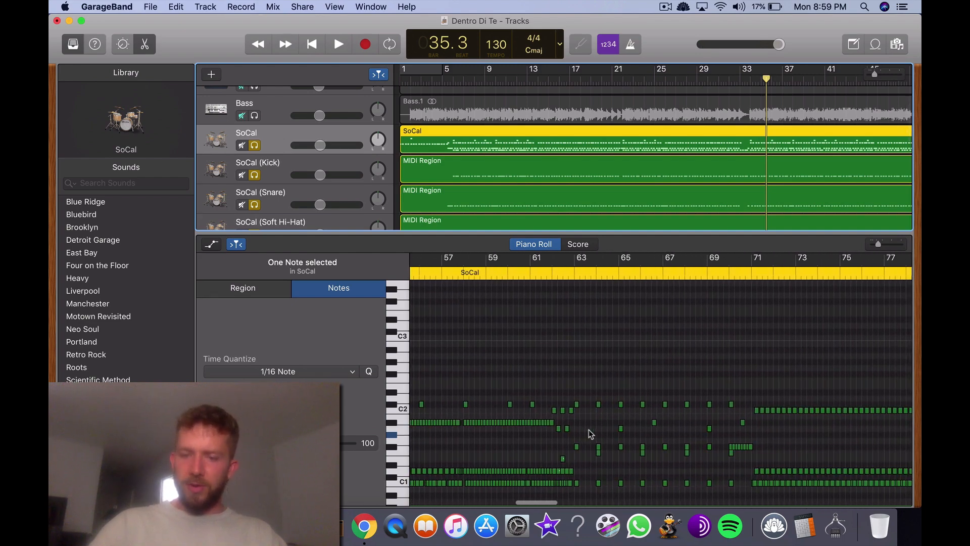
{"action": "scroll", "coordinate": [553, 436], "scroll_direction": "up", "scroll_amount": 5}
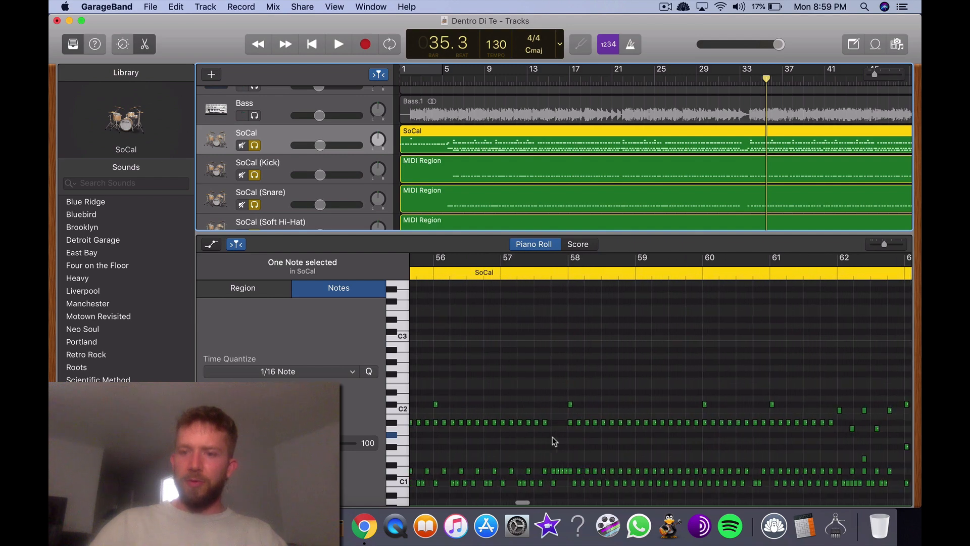
{"action": "scroll", "coordinate": [553, 437], "scroll_direction": "right", "scroll_amount": 5}
{"action": "scroll", "coordinate": [553, 436], "scroll_direction": "down", "scroll_amount": 8}
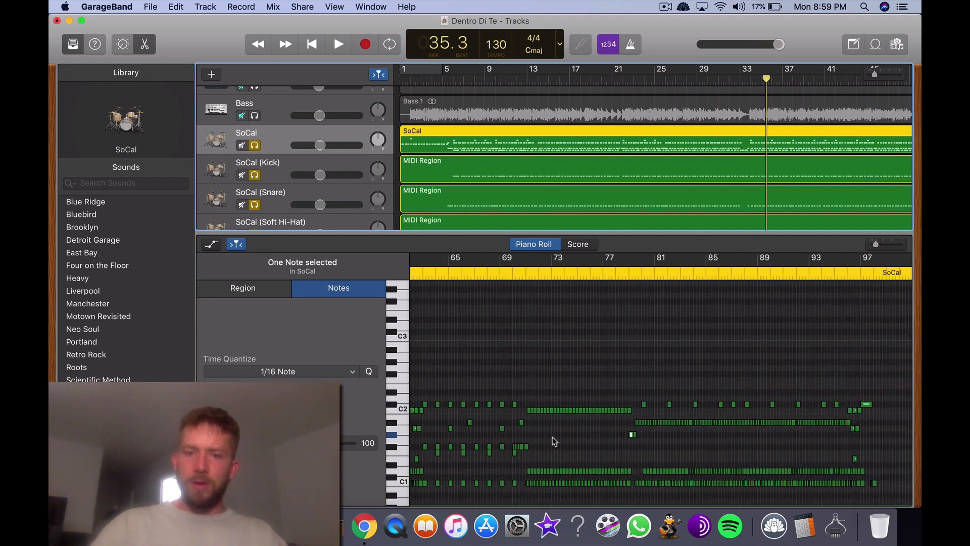
{"action": "left_click", "coordinate": [646, 442]}
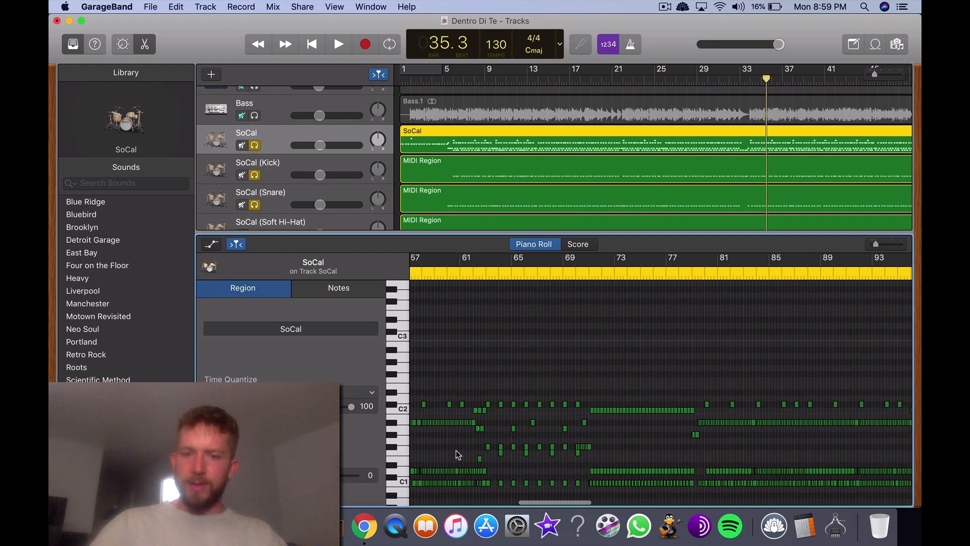
{"action": "scroll", "coordinate": [456, 450], "scroll_direction": "left", "scroll_amount": 10}
{"action": "scroll", "coordinate": [456, 450], "scroll_direction": "right", "scroll_amount": 10}
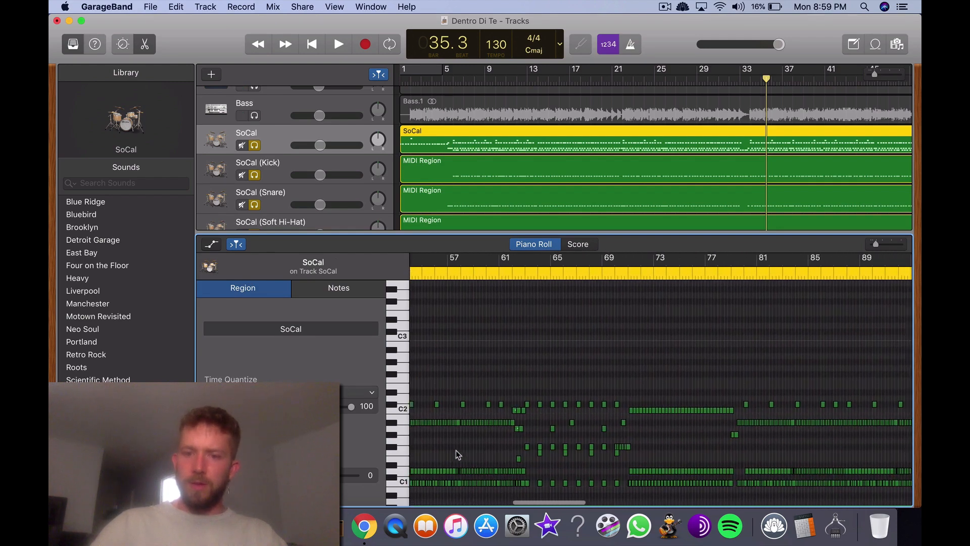
Select the F#1 notes from bar 63 to 70 in the SoCal region and look for others in the same row.
{"action": "left_click_drag", "start_coordinate": [522, 446], "coordinate": [561, 450]}
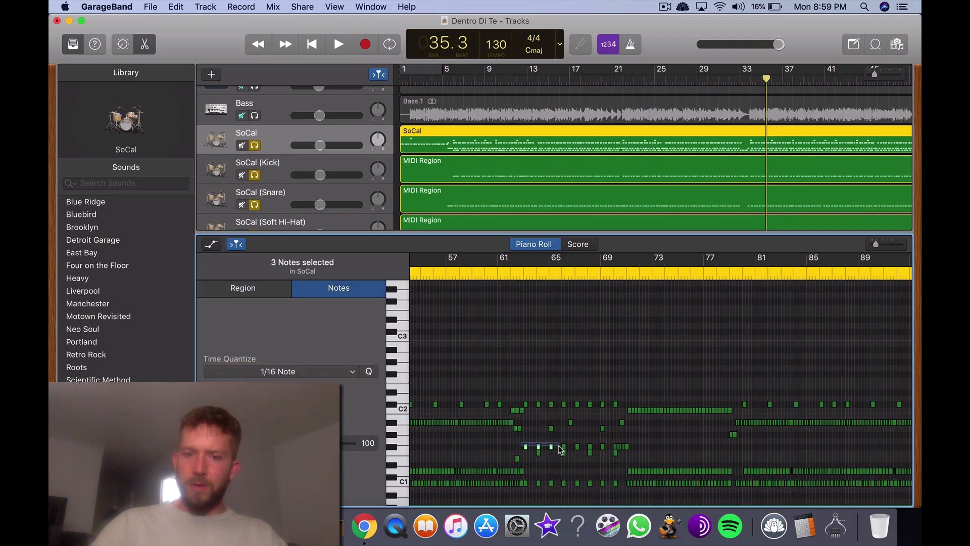
{"action": "scroll", "coordinate": [632, 444], "scroll_direction": "left", "scroll_amount": 15}
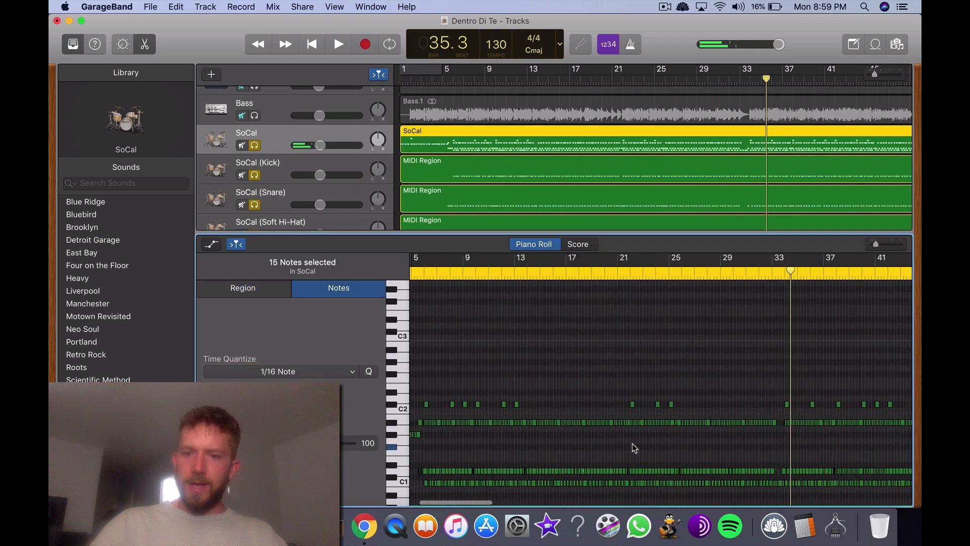
{"action": "scroll", "coordinate": [632, 444], "scroll_direction": "right", "scroll_amount": 15}
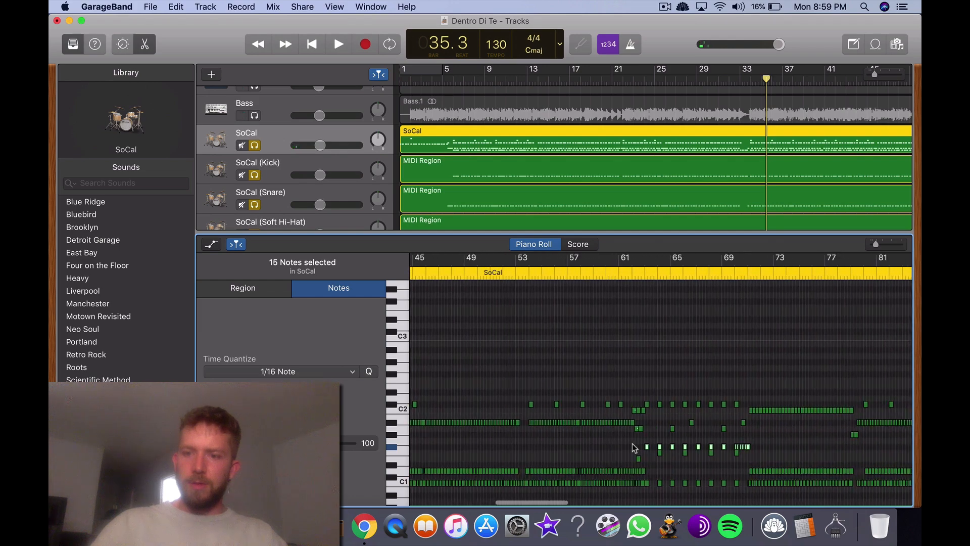
{"action": "scroll", "coordinate": [632, 443], "scroll_direction": "left", "scroll_amount": 10}
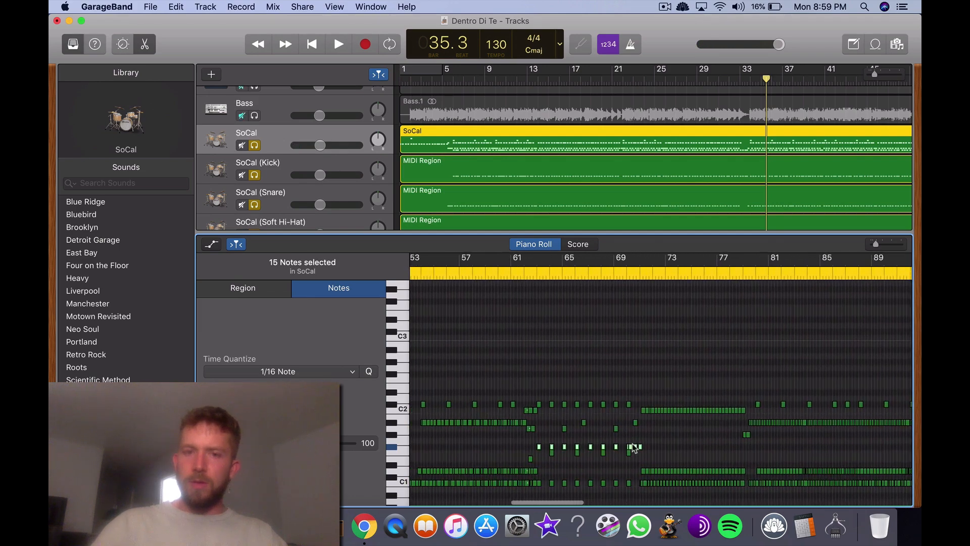
Audition the F1 notes at bars 64 and 70 and look for others in the same row.
{"action": "left_click", "coordinate": [696, 453]}
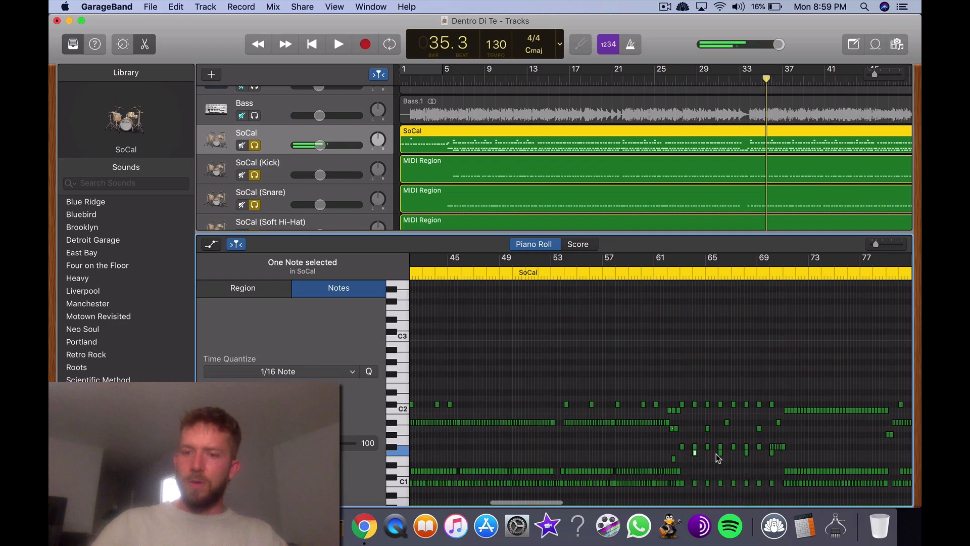
{"action": "left_click", "coordinate": [771, 453]}
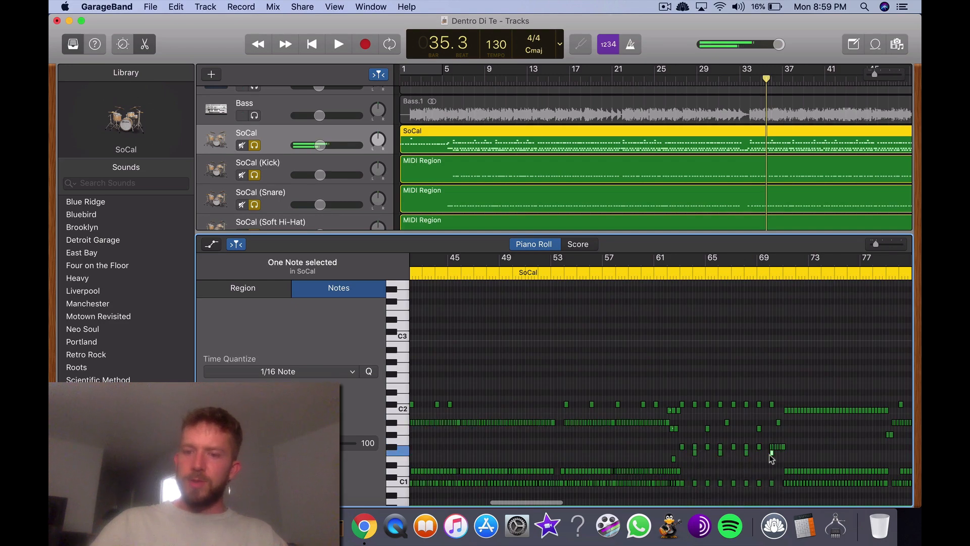
{"action": "left_click", "coordinate": [648, 455]}
{"action": "scroll", "coordinate": [649, 455], "scroll_direction": "left", "scroll_amount": 5}
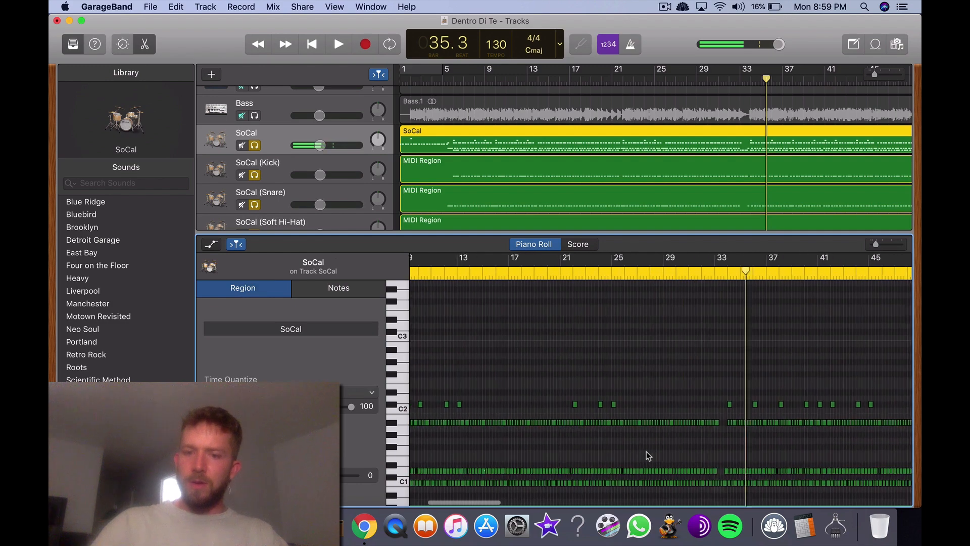
{"action": "scroll", "coordinate": [621, 454], "scroll_direction": "right", "scroll_amount": 10}
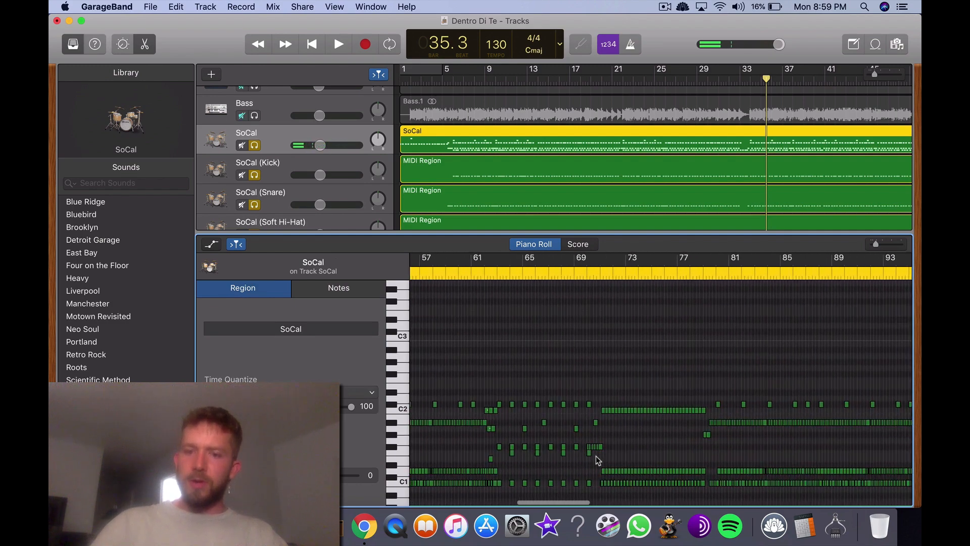
Select and copy only the four F1 notes between bars 64 and 70 of the SoCal region.
{"action": "left_click", "coordinate": [512, 453]}
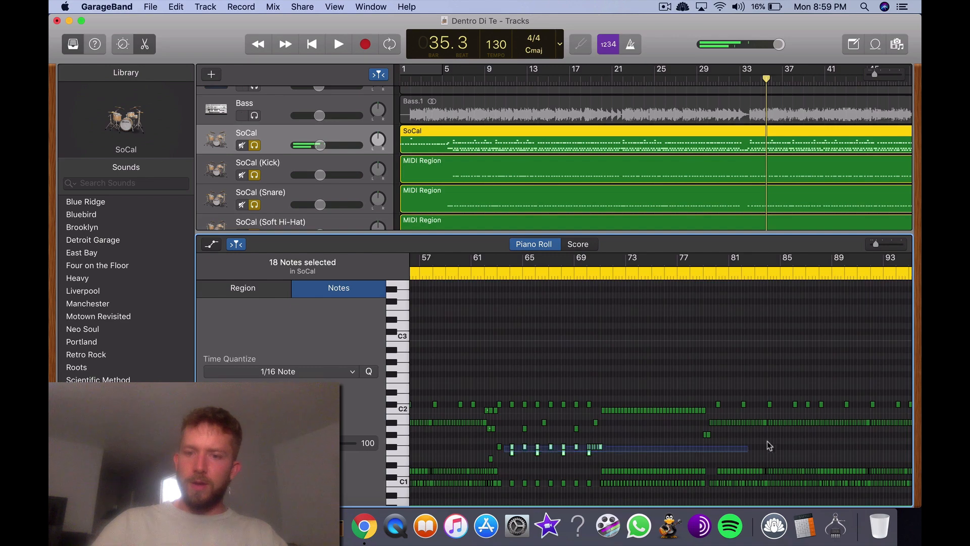
{"action": "left_click_drag", "start_coordinate": [769, 445], "coordinate": [878, 454]}
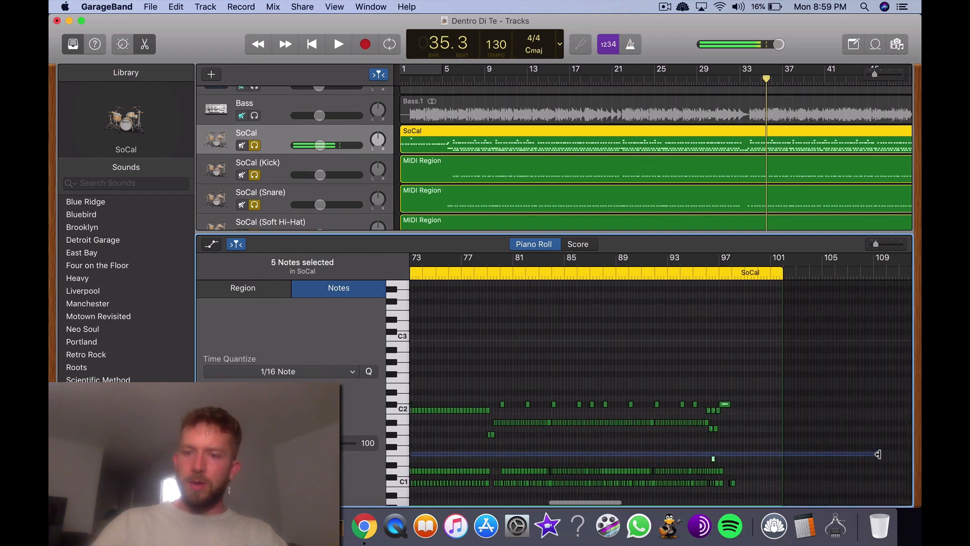
{"action": "scroll", "coordinate": [668, 443], "scroll_direction": "left", "scroll_amount": 7}
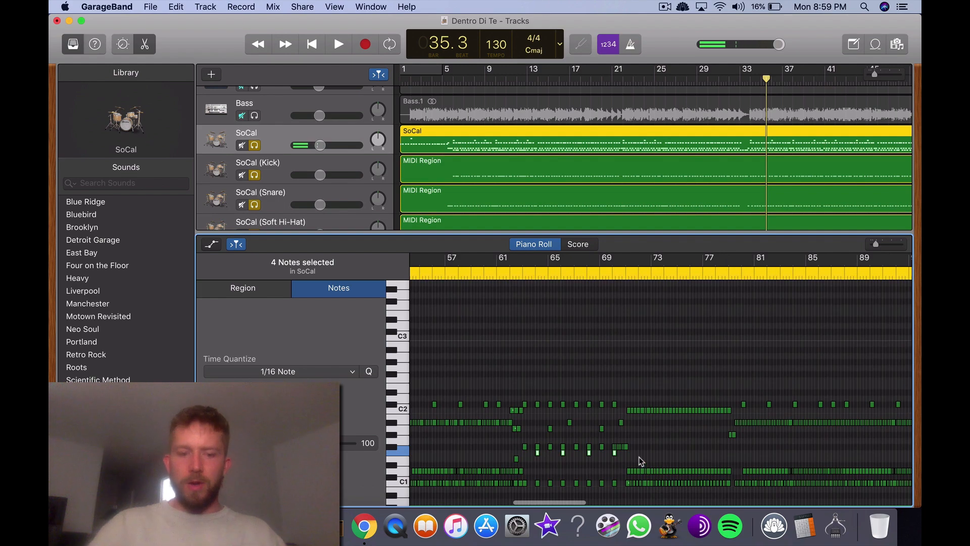
Create a new track with duplicate settings from SoCal (Tom 2) and rename it SoCal (Tom 3).
{"action": "scroll", "coordinate": [354, 166], "scroll_direction": "down", "scroll_amount": 10}
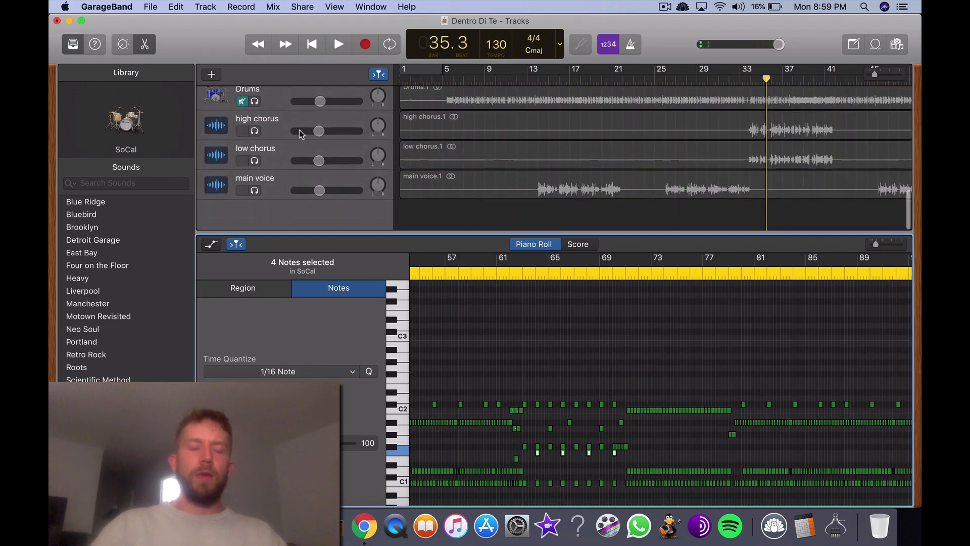
{"action": "scroll", "coordinate": [313, 142], "scroll_direction": "up", "scroll_amount": 5}
{"action": "right_click", "coordinate": [277, 166]}
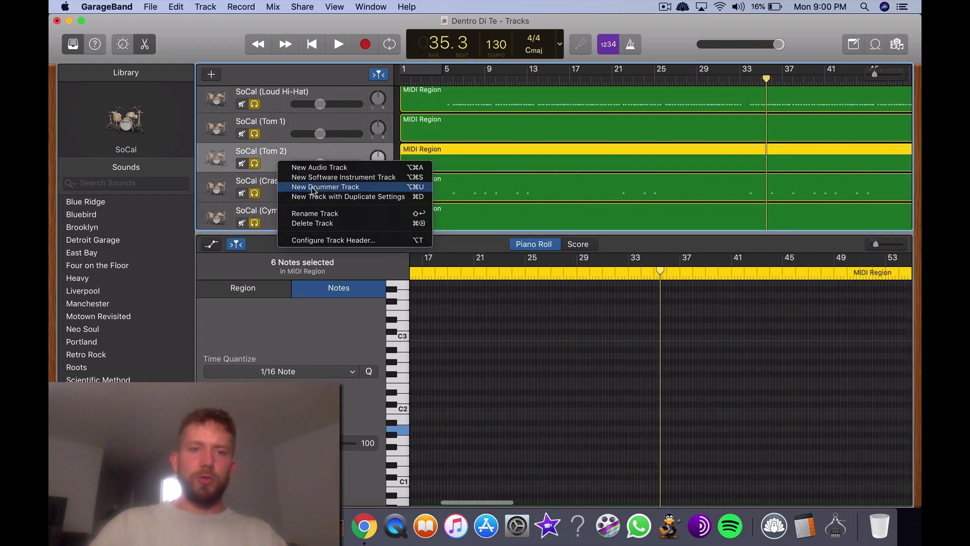
{"action": "left_click", "coordinate": [313, 198]}
{"action": "right_click", "coordinate": [273, 185]}
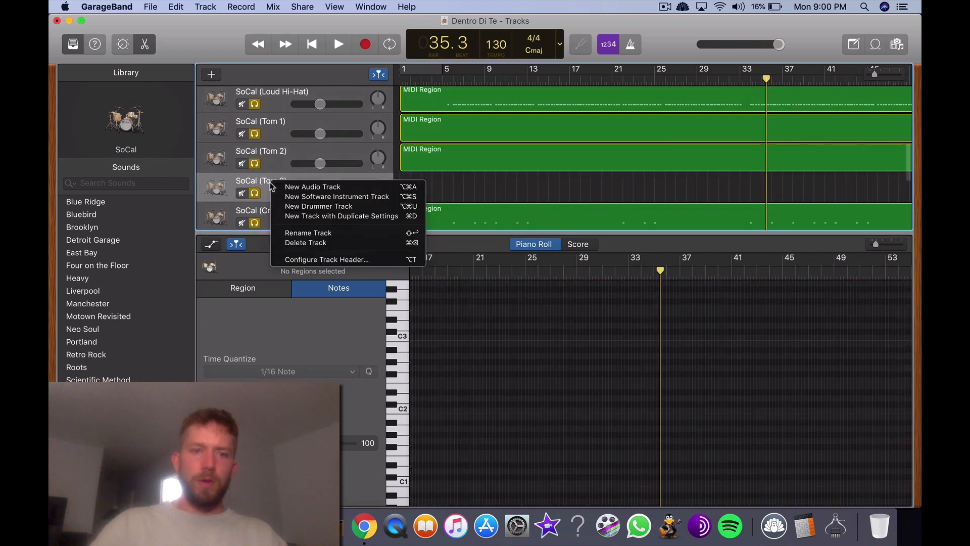
{"action": "left_click", "coordinate": [310, 233]}
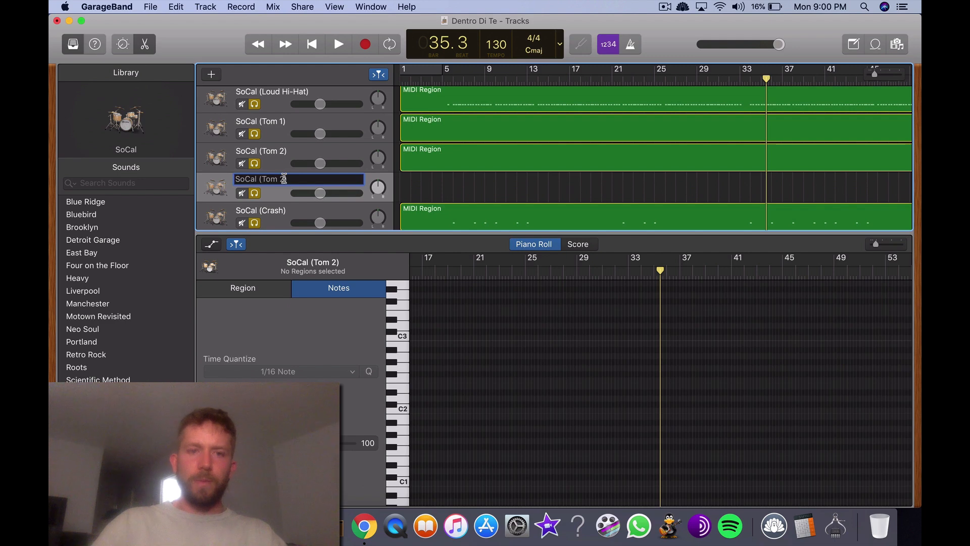
Paste the copied F1 notes at bar 1 on the SoCal (Tom 3) track and lengthen the new region like those above it.
{"action": "left_click", "coordinate": [400, 80]}
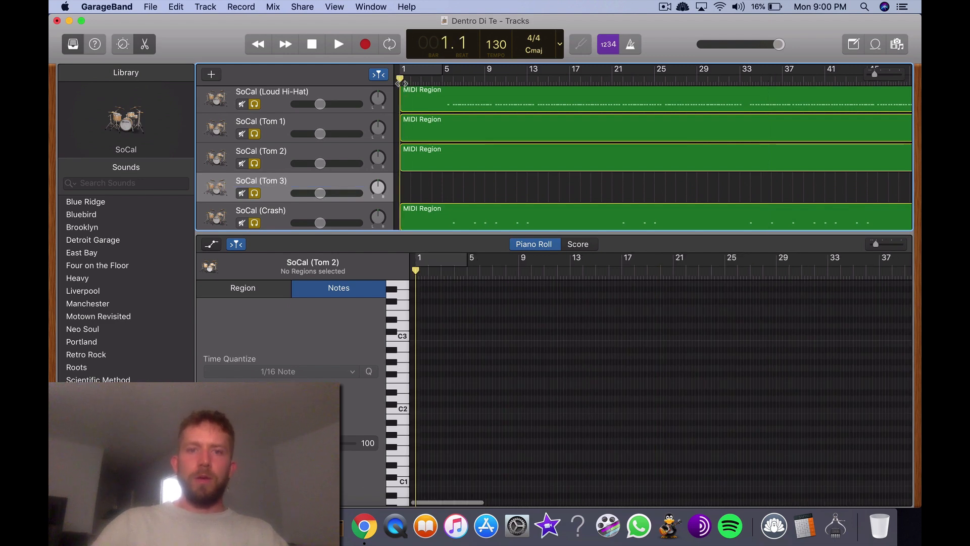
{"action": "key", "text": "super+v"}
{"action": "left_click_drag", "start_coordinate": [470, 197], "coordinate": [688, 177]}
{"action": "scroll", "coordinate": [482, 178], "scroll_direction": "left", "scroll_amount": 15}
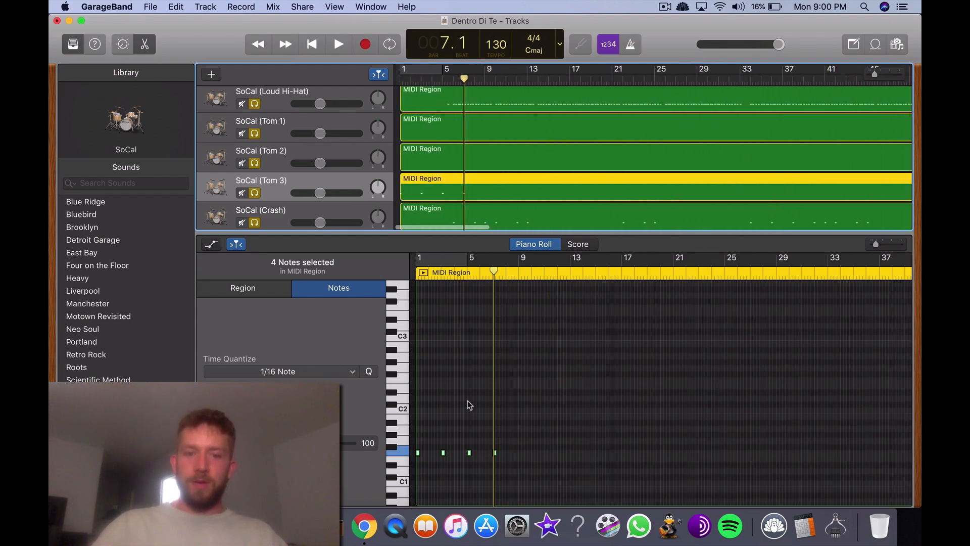
Find where the first copied F1 note sits in the original SoCal region.
{"action": "scroll", "coordinate": [463, 415], "scroll_direction": "up", "scroll_amount": 5}
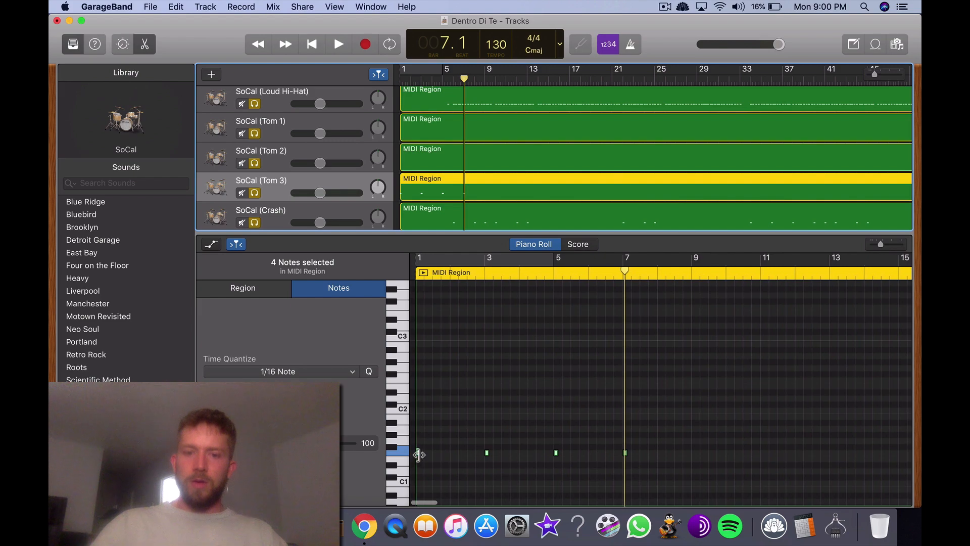
{"action": "scroll", "coordinate": [474, 184], "scroll_direction": "up", "scroll_amount": 5}
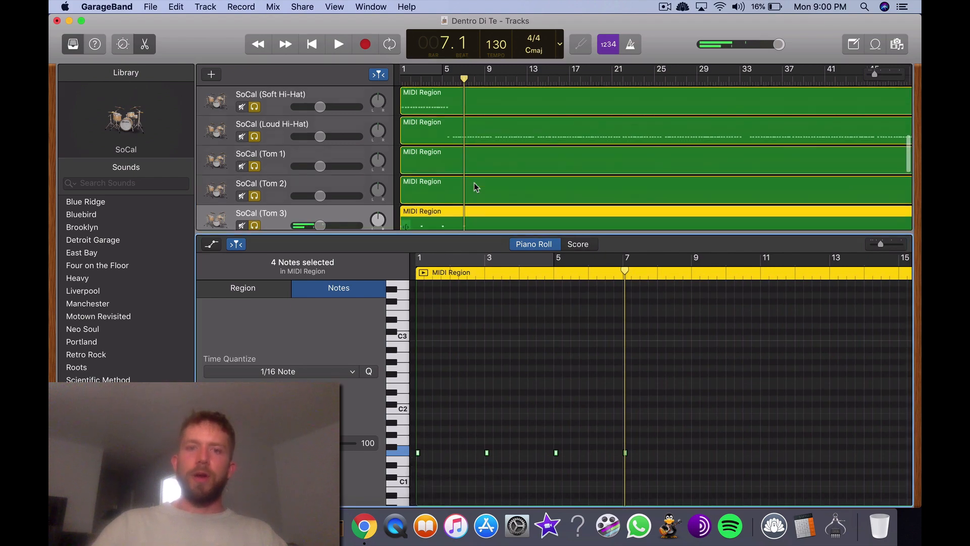
{"action": "left_click", "coordinate": [443, 138]}
{"action": "scroll", "coordinate": [569, 383], "scroll_direction": "right", "scroll_amount": 10}
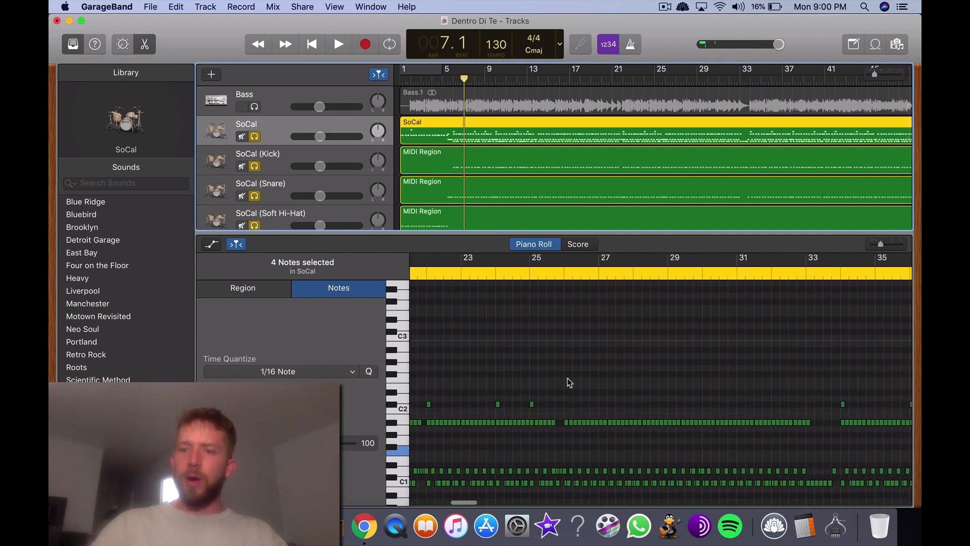
{"action": "scroll", "coordinate": [568, 382], "scroll_direction": "right", "scroll_amount": 15}
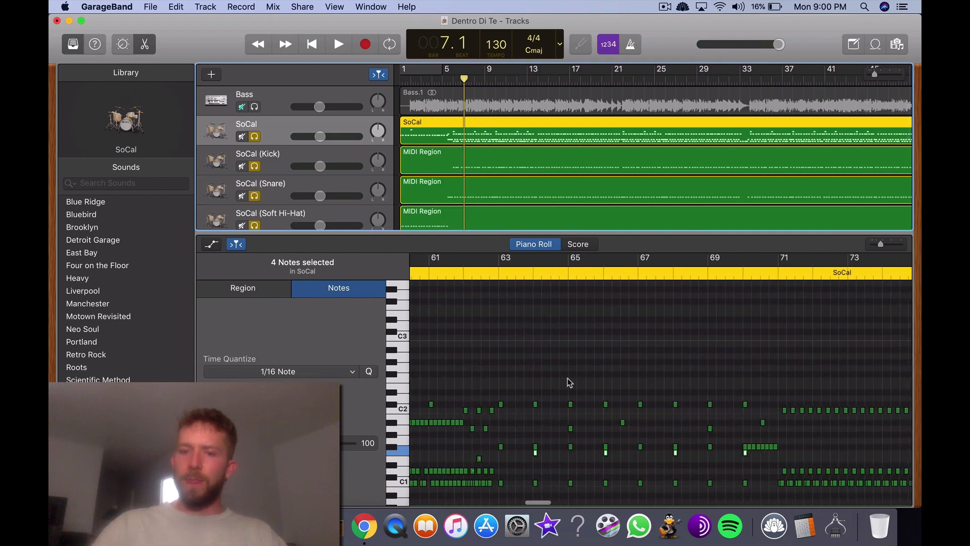
{"action": "scroll", "coordinate": [568, 382], "scroll_direction": "up", "scroll_amount": 2}
{"action": "scroll", "coordinate": [568, 380], "scroll_direction": "up", "scroll_amount": 4}
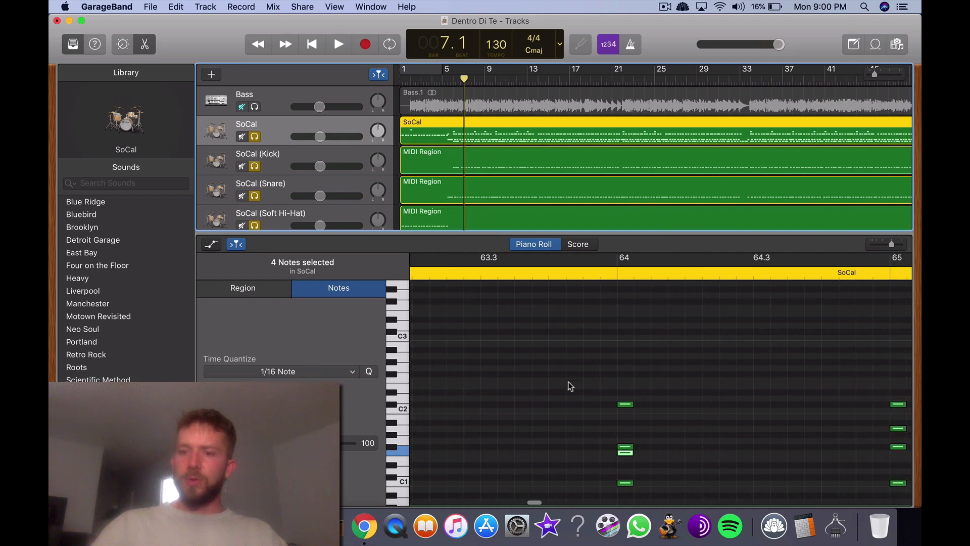
Move the four F1 notes on the SoCal (Tom 3) track together so that the first one starts at bar 64.
{"action": "scroll", "coordinate": [283, 192], "scroll_direction": "down", "scroll_amount": 6}
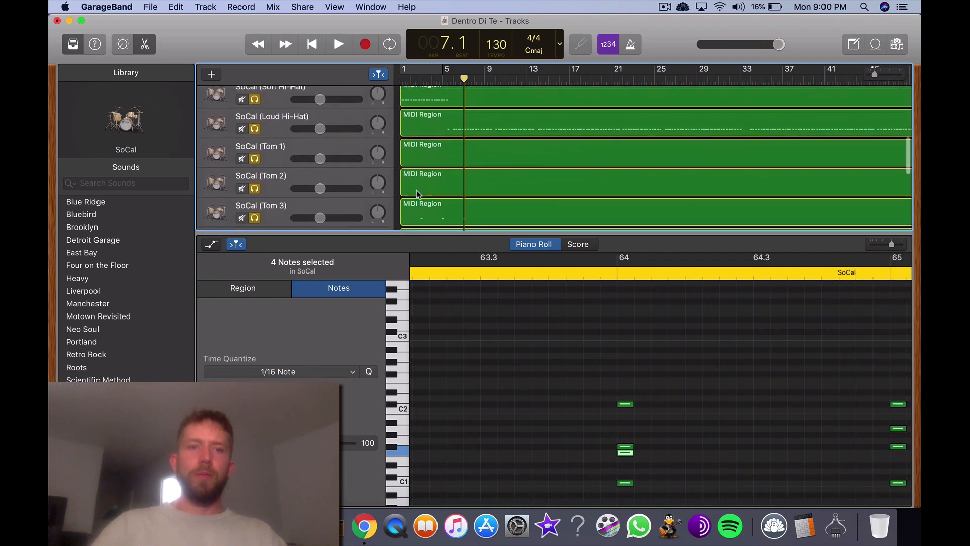
{"action": "left_click", "coordinate": [282, 180]}
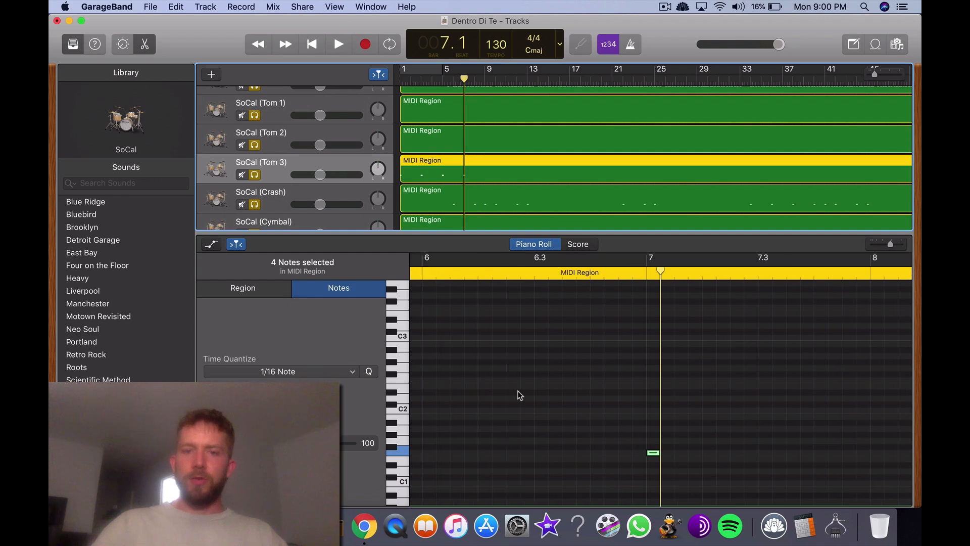
{"action": "scroll", "coordinate": [520, 395], "scroll_direction": "down", "scroll_amount": 3}
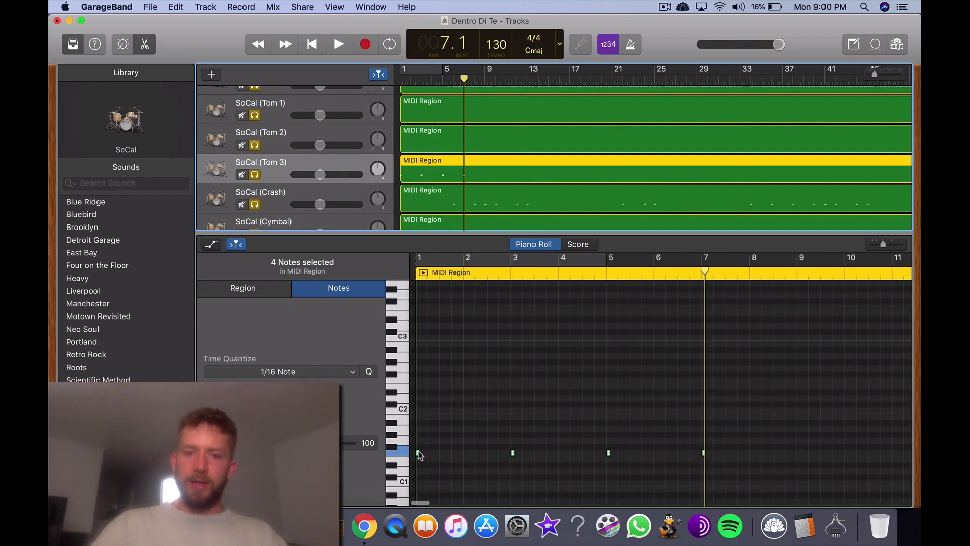
{"action": "left_click", "coordinate": [418, 452]}
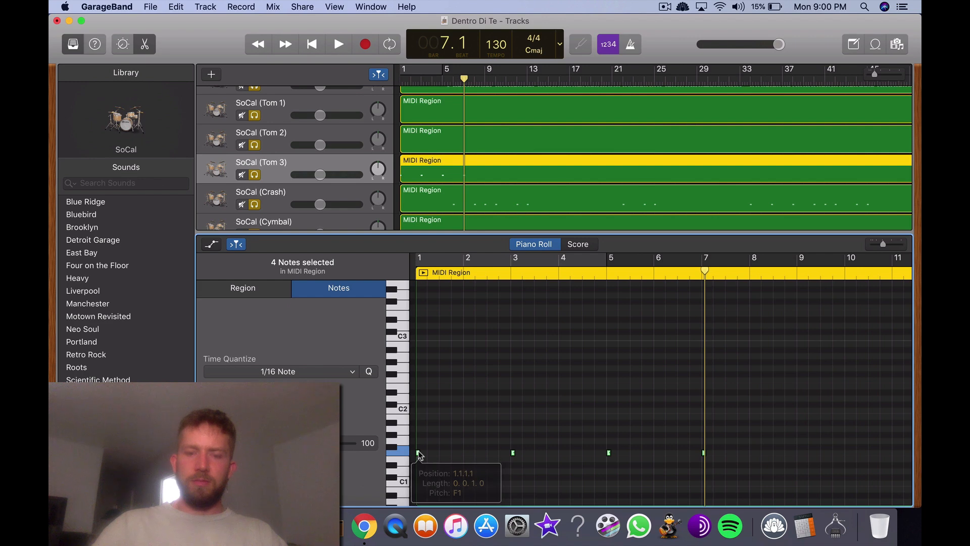
{"action": "left_click_drag", "start_coordinate": [419, 454], "coordinate": [571, 454]}
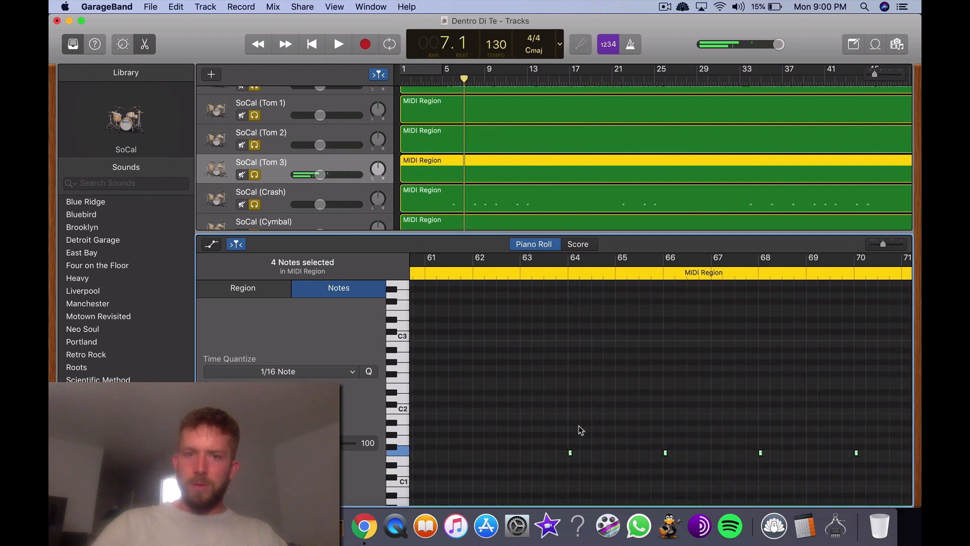
{"action": "left_click", "coordinate": [607, 412]}
{"action": "key", "text": "super+Left"}
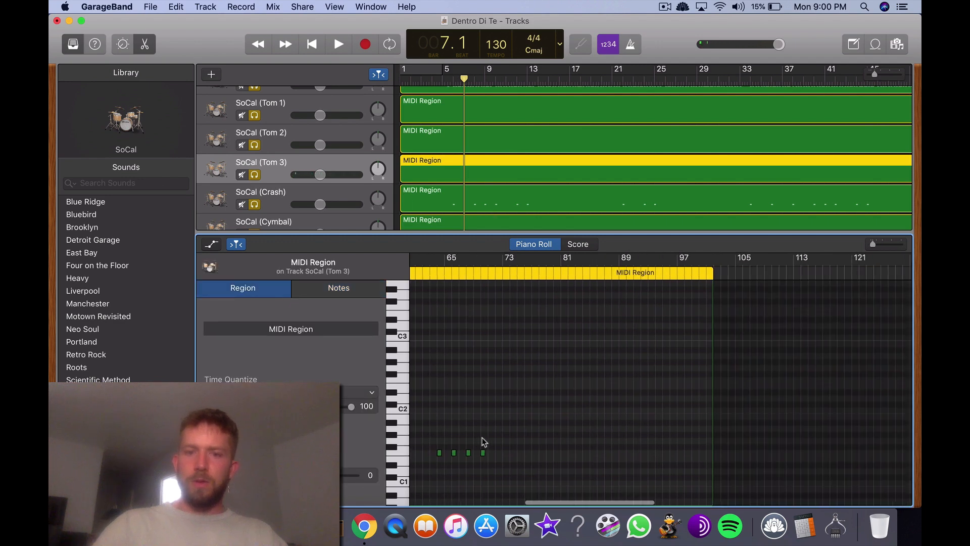
Check the placement of the SoCal (Tom 3) notes against the other separated drum tracks.
{"action": "scroll", "coordinate": [484, 442], "scroll_direction": "left", "scroll_amount": 5}
{"action": "scroll", "coordinate": [491, 149], "scroll_direction": "up", "scroll_amount": 2}
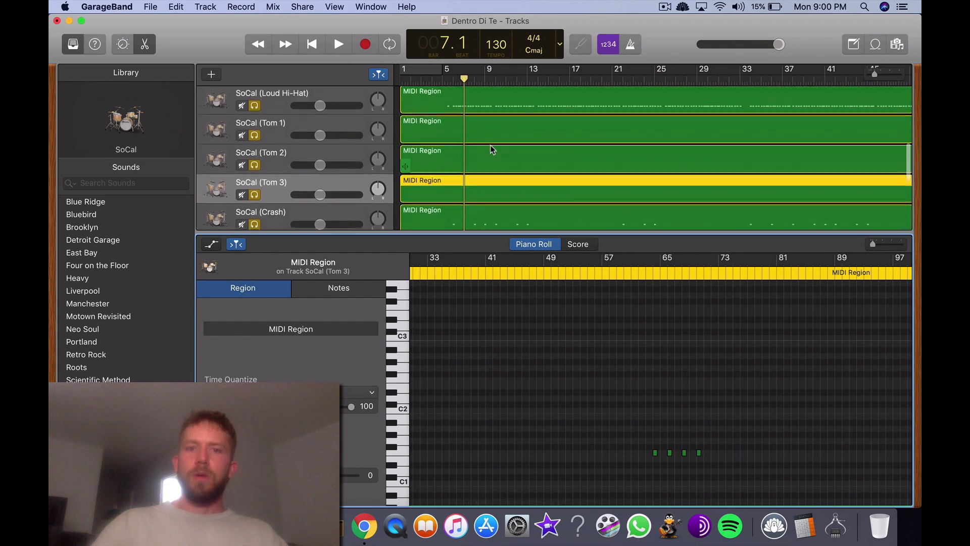
{"action": "scroll", "coordinate": [491, 149], "scroll_direction": "right", "scroll_amount": 10}
{"action": "scroll", "coordinate": [490, 148], "scroll_direction": "right", "scroll_amount": 7}
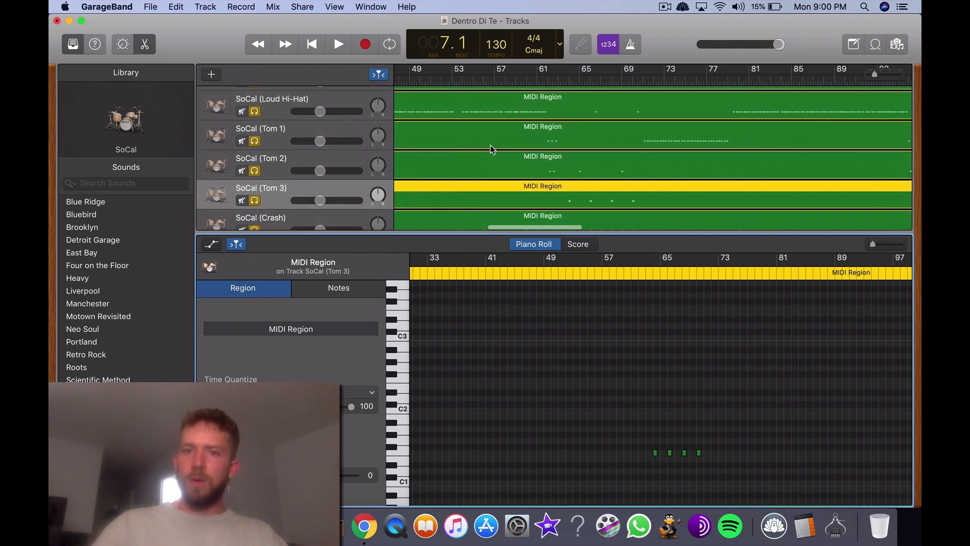
{"action": "scroll", "coordinate": [491, 145], "scroll_direction": "left", "scroll_amount": 4}
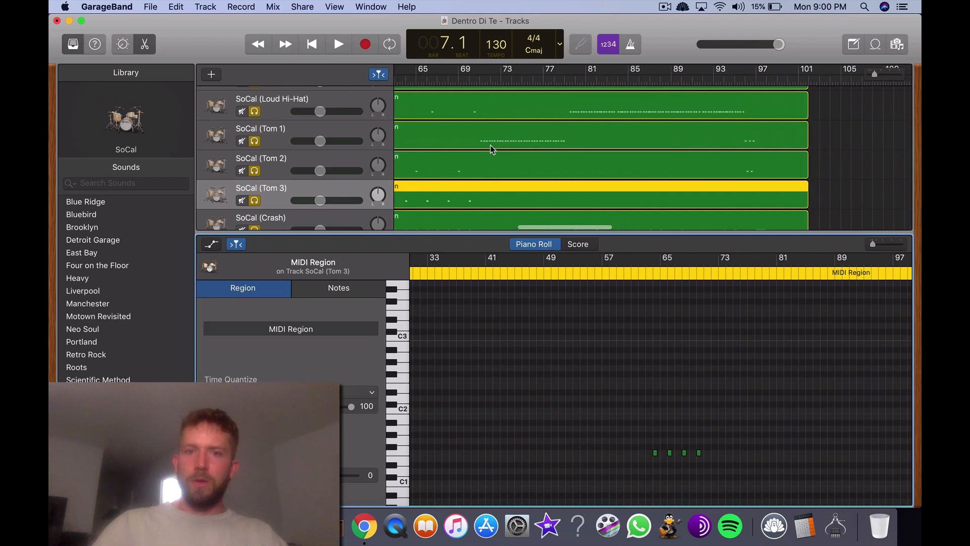
{"action": "scroll", "coordinate": [490, 165], "scroll_direction": "down", "scroll_amount": 1}
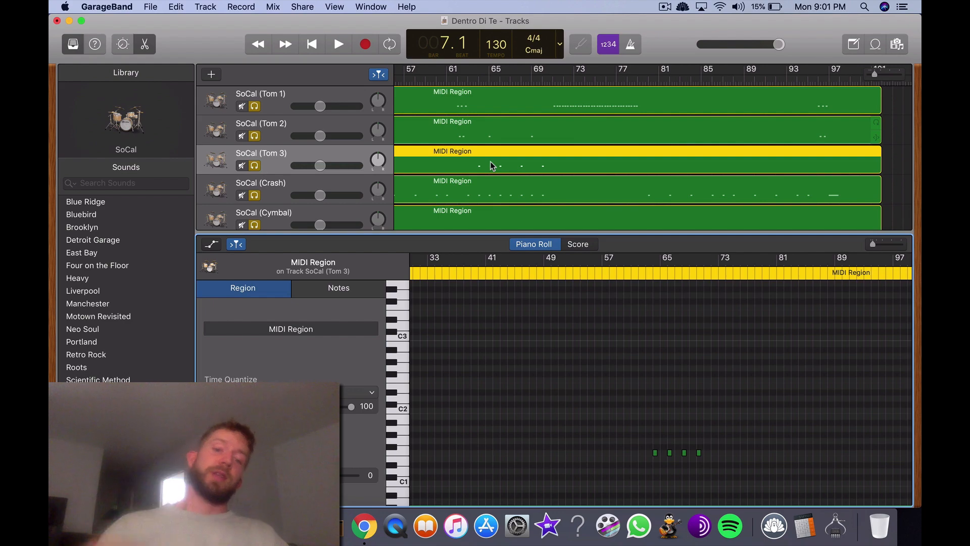
{"action": "scroll", "coordinate": [490, 162], "scroll_direction": "left", "scroll_amount": 10}
Audition the E1 note at bar 62 of the SoCal region and look for others in the same row.
{"action": "scroll", "coordinate": [490, 162], "scroll_direction": "up", "scroll_amount": 4}
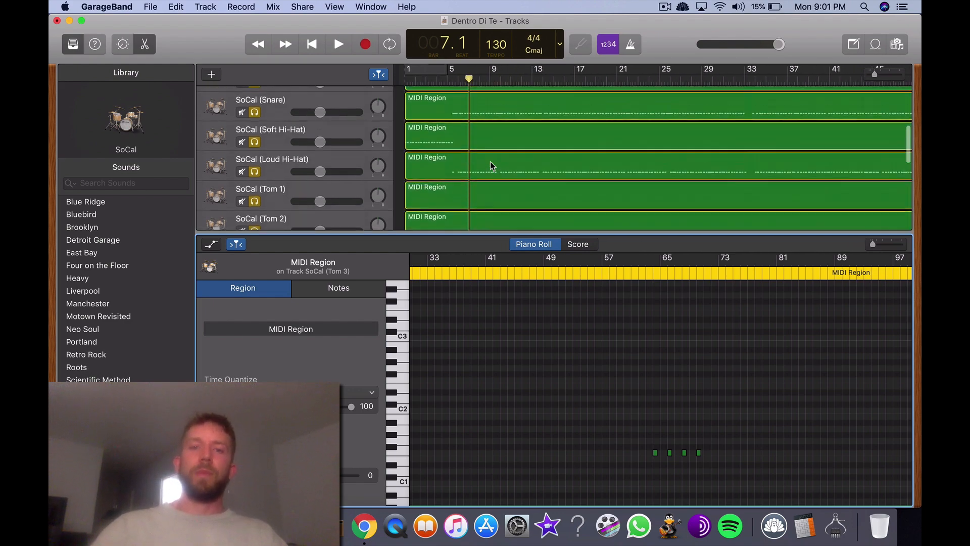
{"action": "scroll", "coordinate": [461, 132], "scroll_direction": "up", "scroll_amount": 3}
{"action": "left_click", "coordinate": [460, 133]}
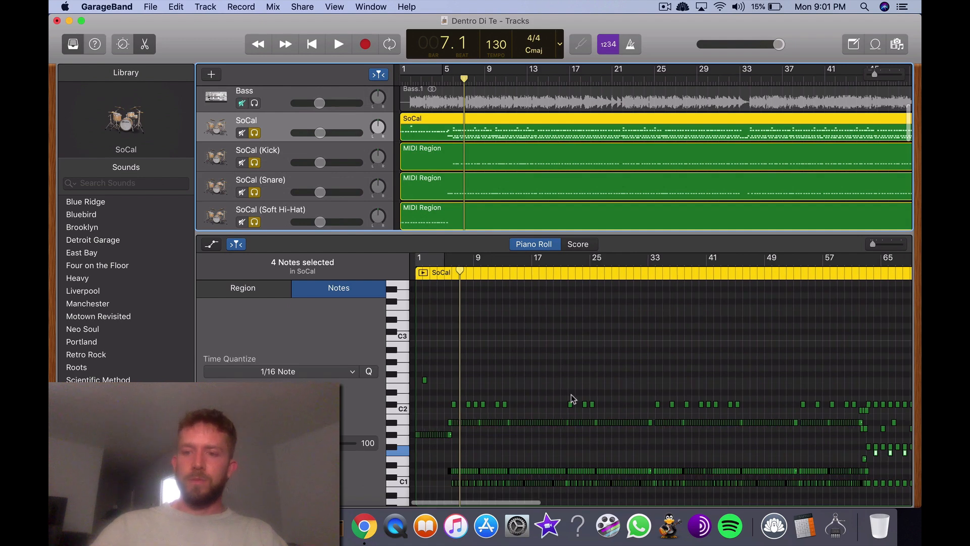
{"action": "scroll", "coordinate": [571, 397], "scroll_direction": "right", "scroll_amount": 8}
{"action": "scroll", "coordinate": [653, 461], "scroll_direction": "down", "scroll_amount": 2}
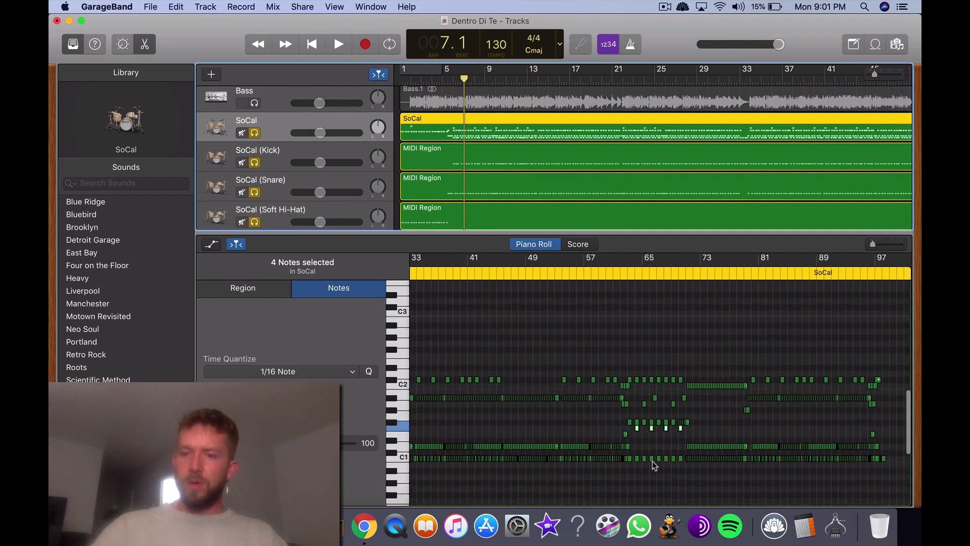
{"action": "left_click", "coordinate": [625, 435]}
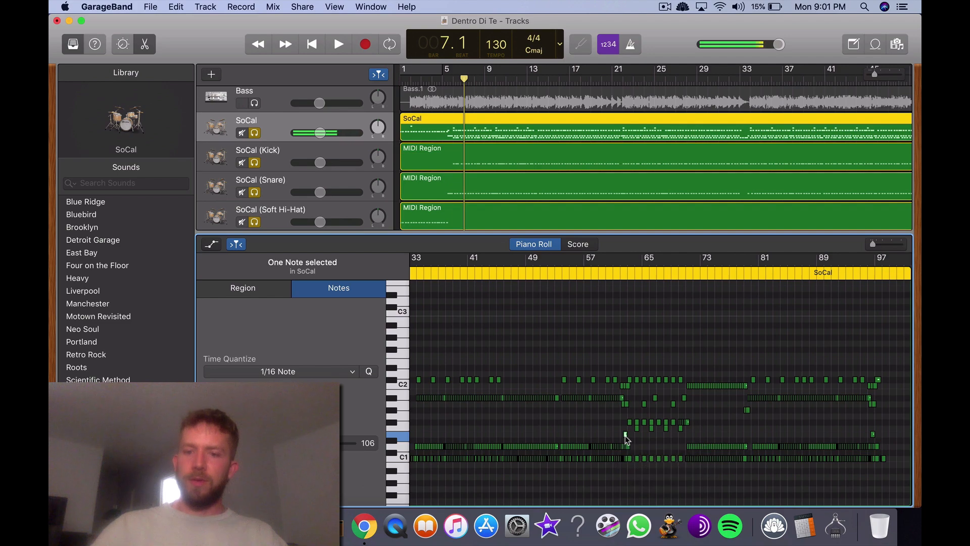
{"action": "left_click", "coordinate": [602, 435]}
{"action": "scroll", "coordinate": [601, 435], "scroll_direction": "left", "scroll_amount": 8}
{"action": "scroll", "coordinate": [602, 436], "scroll_direction": "right", "scroll_amount": 10}
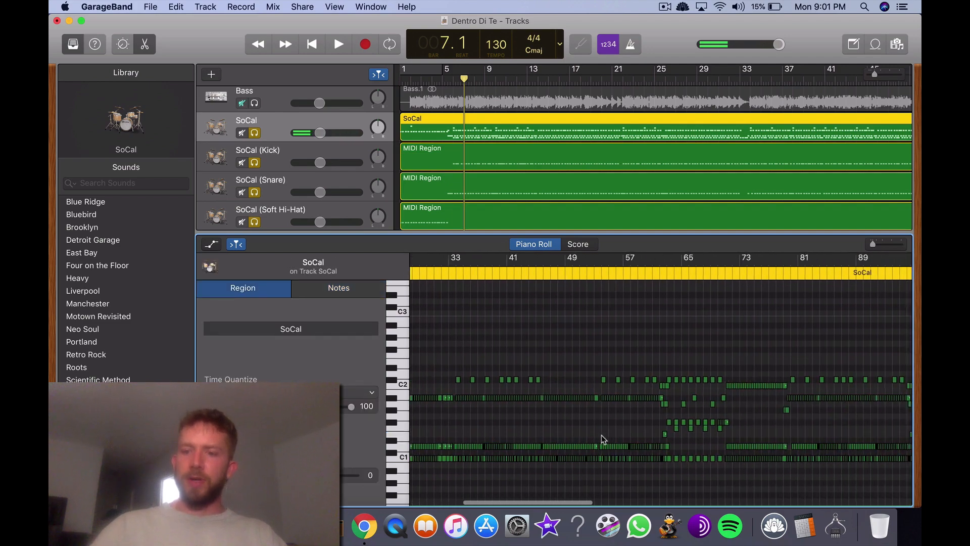
Select and copy the two E1 notes at bars 62 and 96 of the SoCal region.
{"action": "left_click", "coordinate": [522, 434]}
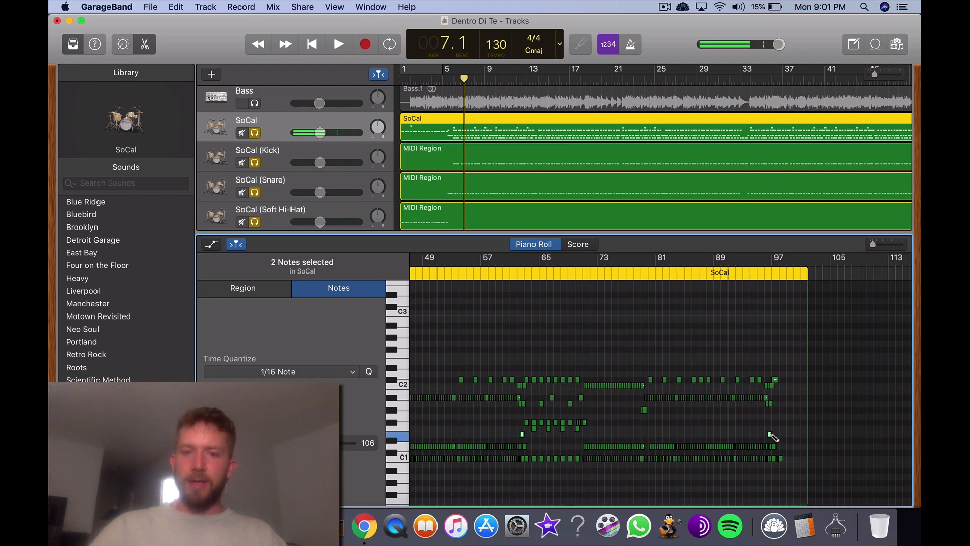
{"action": "scroll", "coordinate": [641, 436], "scroll_direction": "left", "scroll_amount": 10}
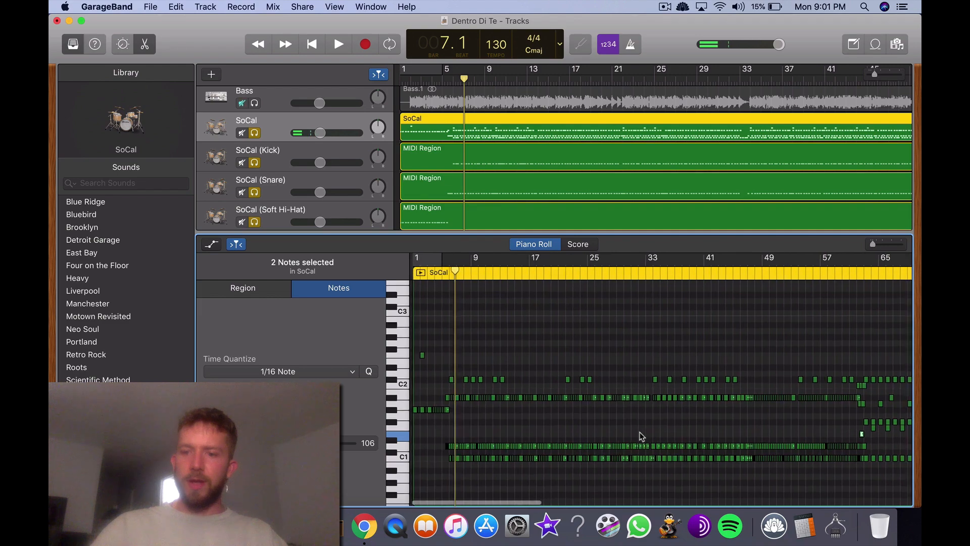
{"action": "scroll", "coordinate": [640, 435], "scroll_direction": "right", "scroll_amount": 10}
Create a new track with duplicate settings from SoCal (Snare) and rename it SoCal (Snare 2).
{"action": "scroll", "coordinate": [262, 162], "scroll_direction": "down", "scroll_amount": 2}
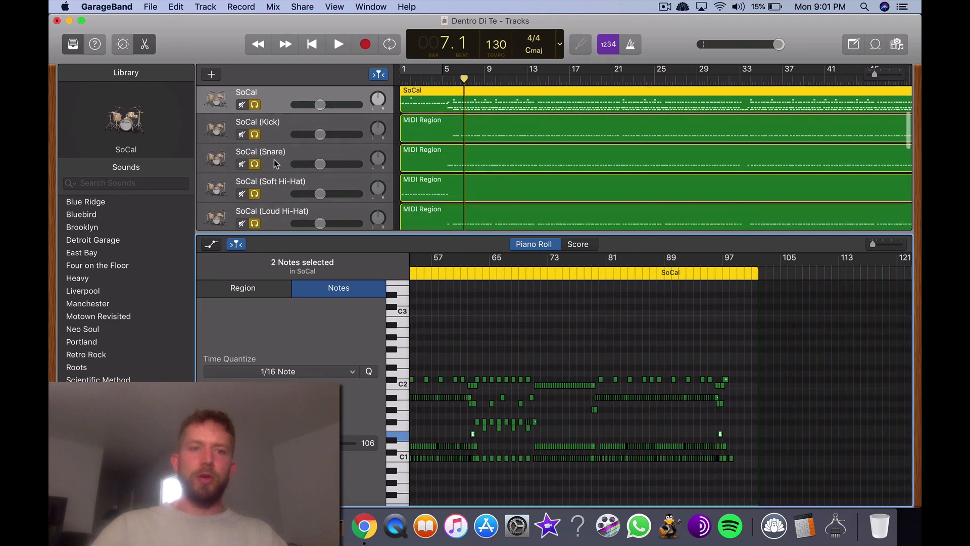
{"action": "right_click", "coordinate": [275, 161]}
{"action": "left_click", "coordinate": [308, 196]}
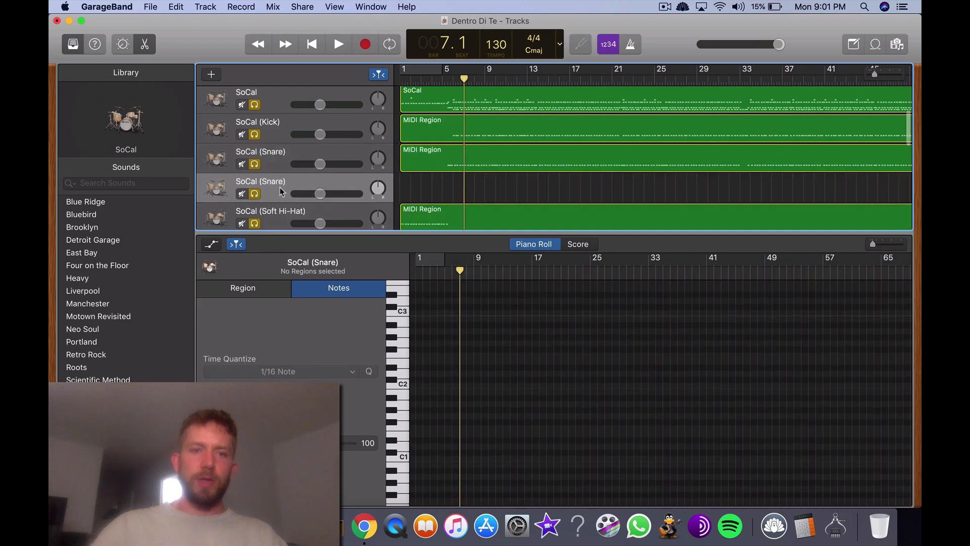
{"action": "right_click", "coordinate": [280, 186]}
{"action": "left_click", "coordinate": [316, 236]}
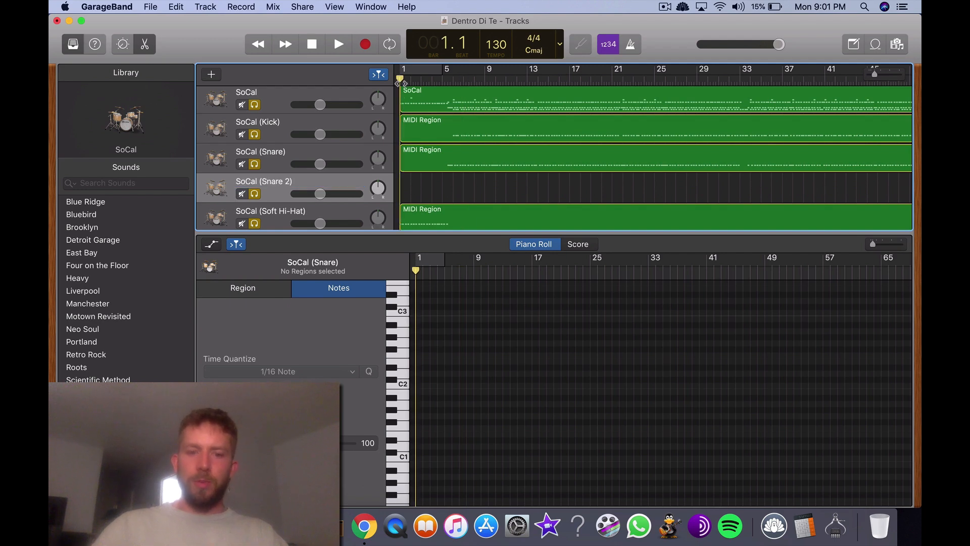
Paste the copied E1 notes at bar 1 on the SoCal (Snare 2) track and lengthen the new region to match those above it.
{"action": "key", "text": "super+v"}
{"action": "scroll", "coordinate": [560, 186], "scroll_direction": "down", "scroll_amount": 5}
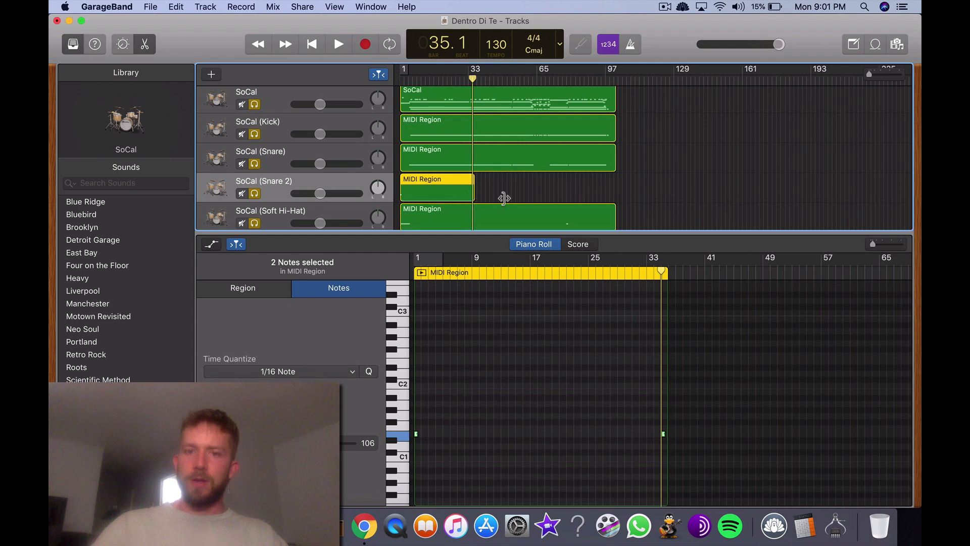
{"action": "left_click_drag", "start_coordinate": [504, 198], "coordinate": [616, 198]}
Find the exact start position of the first E1 note within bar 62 of the original SoCal region.
{"action": "scroll", "coordinate": [450, 180], "scroll_direction": "up", "scroll_amount": 5}
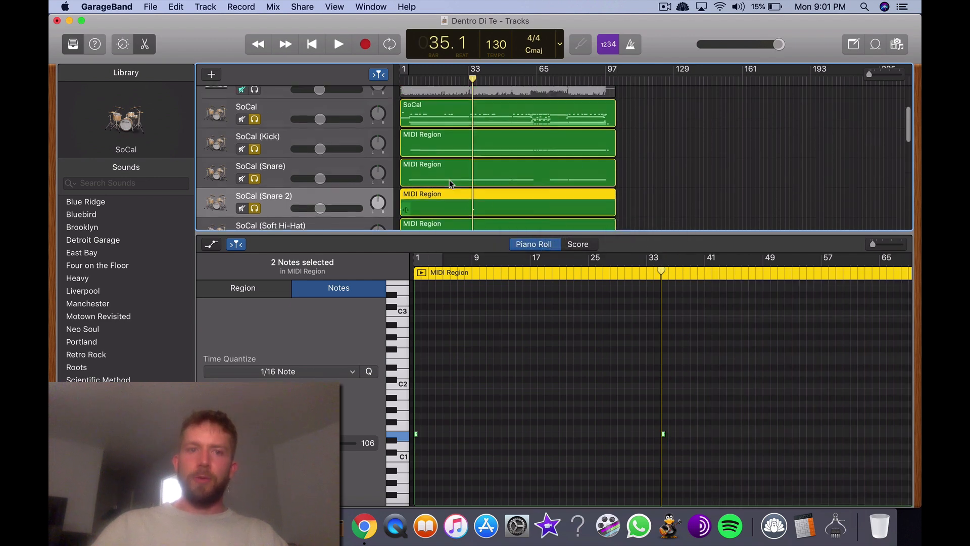
{"action": "left_click", "coordinate": [457, 178]}
{"action": "scroll", "coordinate": [535, 396], "scroll_direction": "right", "scroll_amount": 5}
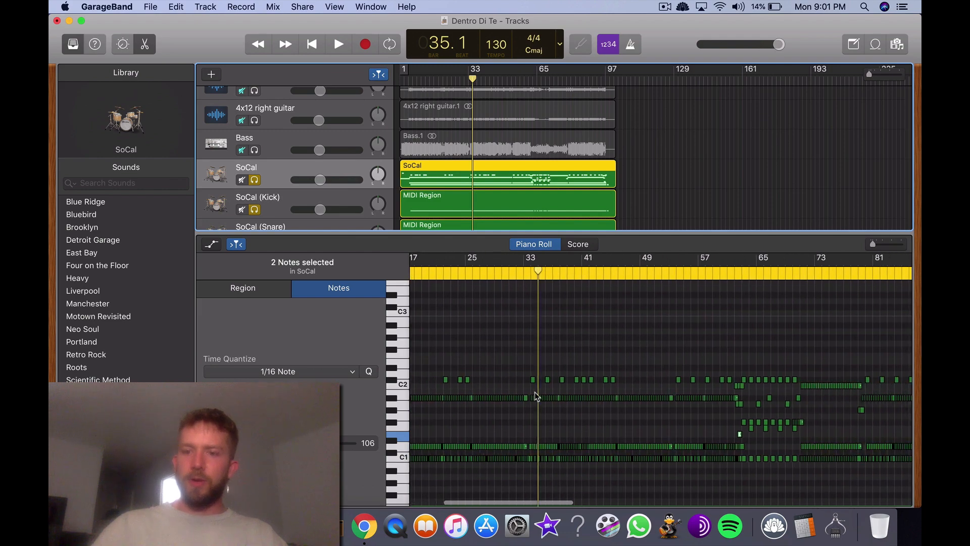
{"action": "scroll", "coordinate": [535, 396], "scroll_direction": "up", "scroll_amount": 5}
{"action": "scroll", "coordinate": [534, 396], "scroll_direction": "right", "scroll_amount": 10}
{"action": "scroll", "coordinate": [535, 397], "scroll_direction": "up", "scroll_amount": 4}
{"action": "scroll", "coordinate": [535, 396], "scroll_direction": "right", "scroll_amount": 15}
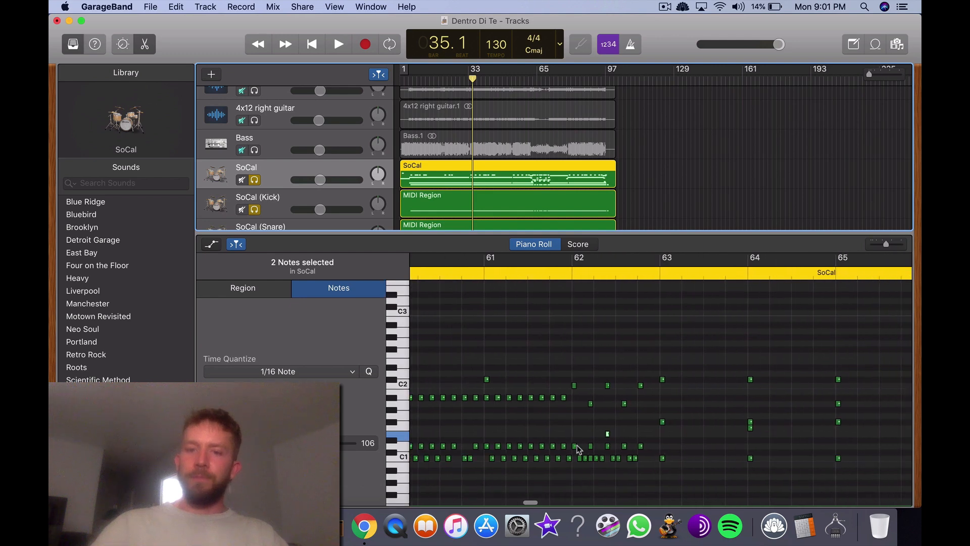
{"action": "scroll", "coordinate": [602, 445], "scroll_direction": "up", "scroll_amount": 5}
{"action": "scroll", "coordinate": [603, 445], "scroll_direction": "right", "scroll_amount": 3}
{"action": "scroll", "coordinate": [603, 445], "scroll_direction": "right", "scroll_amount": 3}
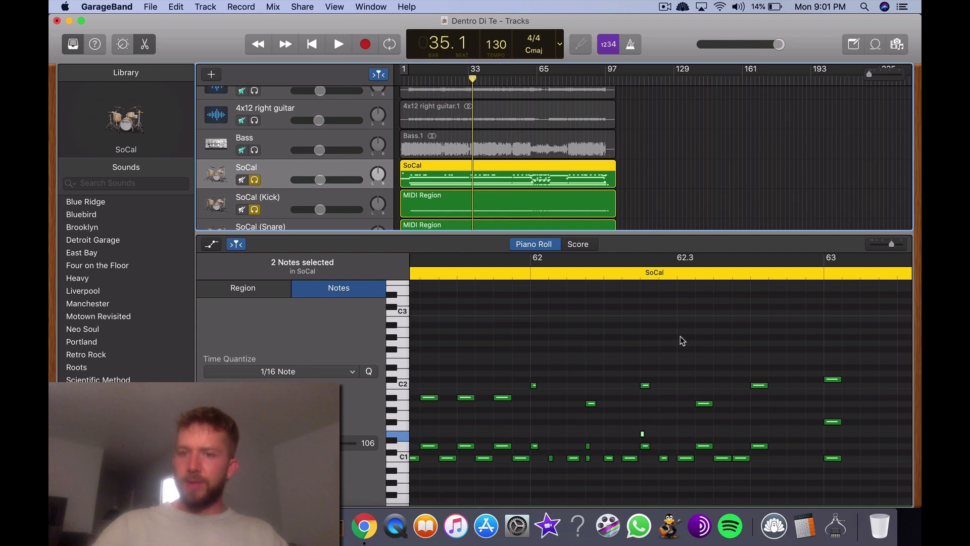
{"action": "scroll", "coordinate": [682, 341], "scroll_direction": "up", "scroll_amount": 5}
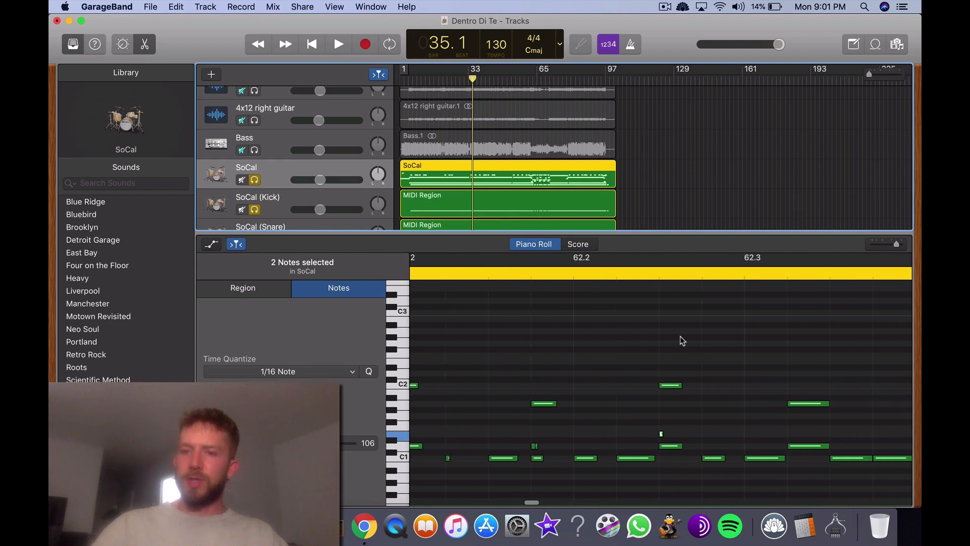
{"action": "left_click", "coordinate": [652, 433]}
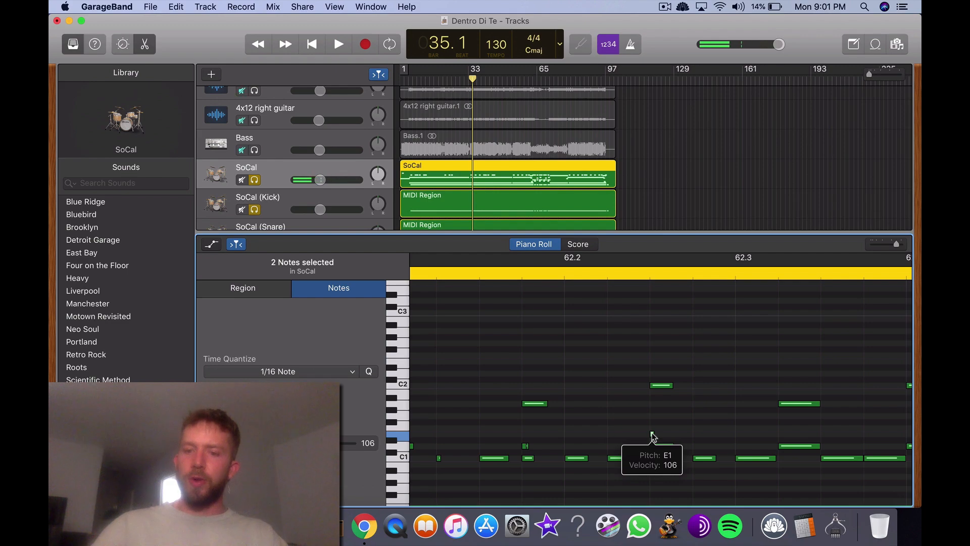
Move both pasted notes on the SoCal (Snare 2) region together from bar 1 to bar 62.
{"action": "scroll", "coordinate": [652, 439], "scroll_direction": "down", "scroll_amount": 5}
{"action": "scroll", "coordinate": [652, 441], "scroll_direction": "down", "scroll_amount": 5}
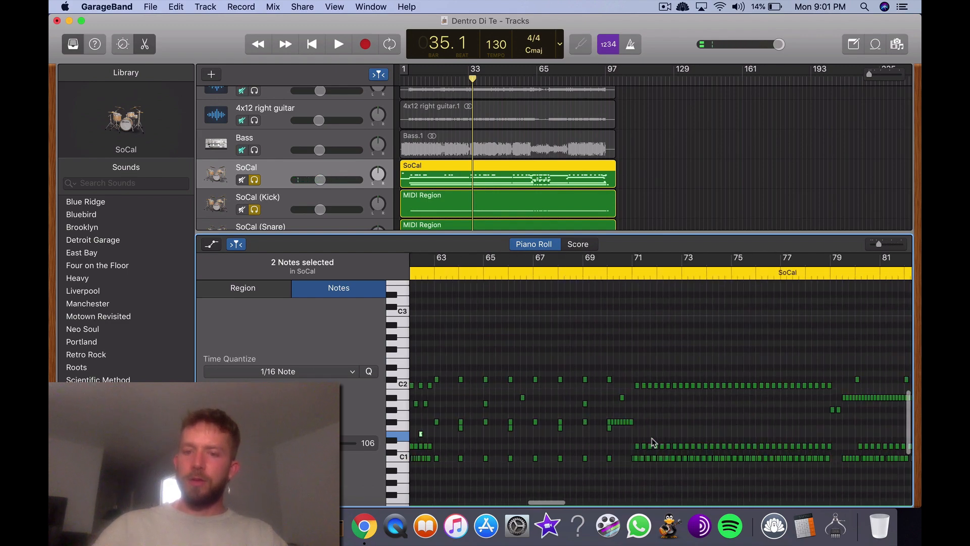
{"action": "scroll", "coordinate": [652, 443], "scroll_direction": "right", "scroll_amount": 12}
{"action": "scroll", "coordinate": [652, 442], "scroll_direction": "left", "scroll_amount": 12}
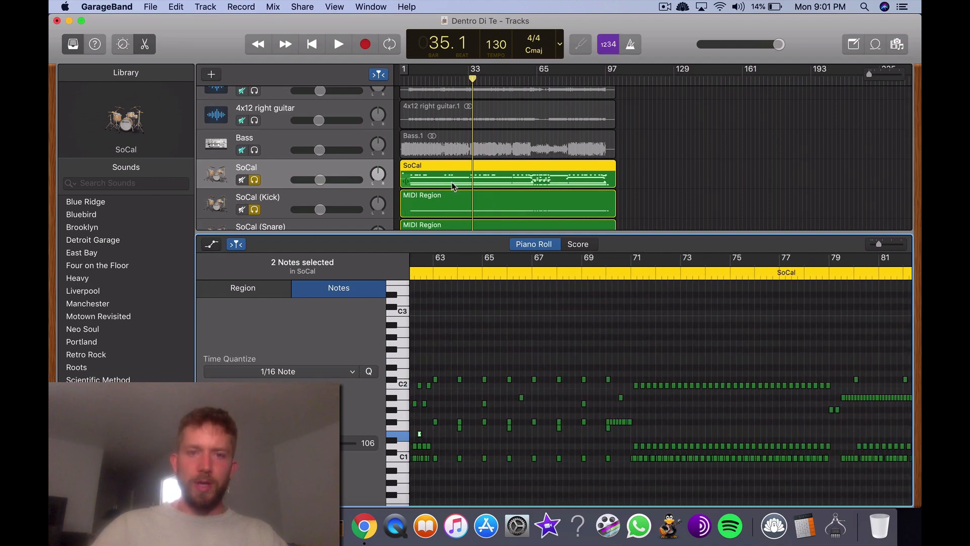
{"action": "scroll", "coordinate": [452, 183], "scroll_direction": "down", "scroll_amount": 2}
{"action": "scroll", "coordinate": [452, 186], "scroll_direction": "down", "scroll_amount": 8}
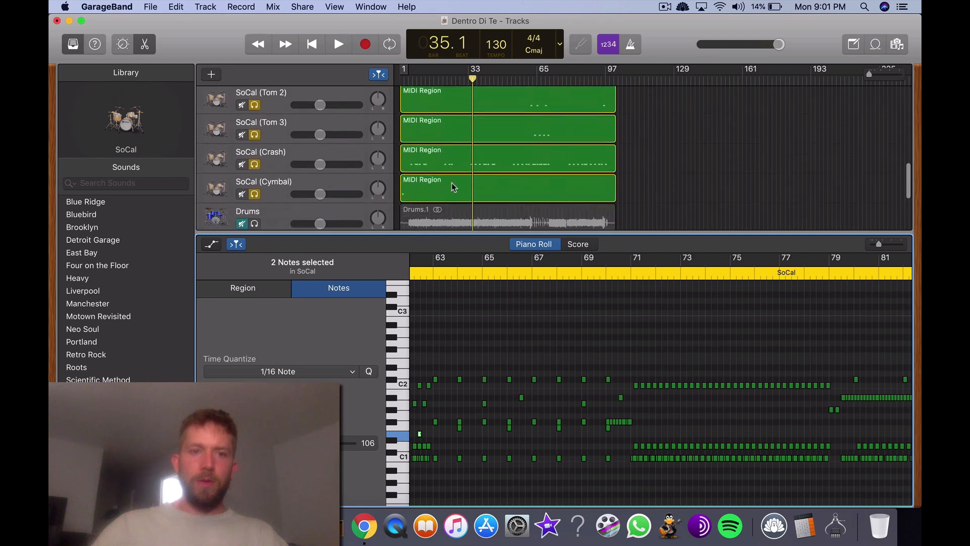
{"action": "scroll", "coordinate": [452, 186], "scroll_direction": "up", "scroll_amount": 8}
{"action": "scroll", "coordinate": [453, 186], "scroll_direction": "down", "scroll_amount": 2}
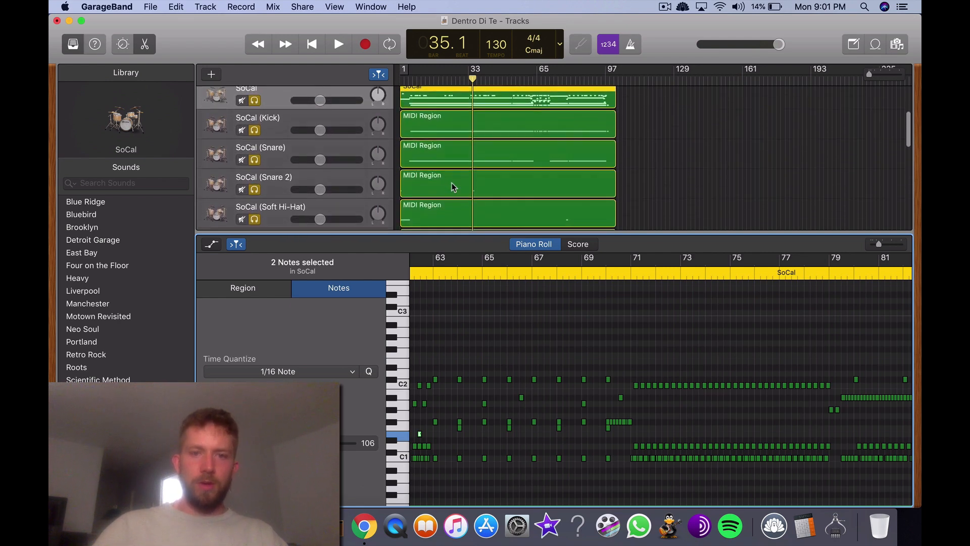
{"action": "left_click", "coordinate": [431, 186]}
{"action": "scroll", "coordinate": [537, 422], "scroll_direction": "left", "scroll_amount": 10}
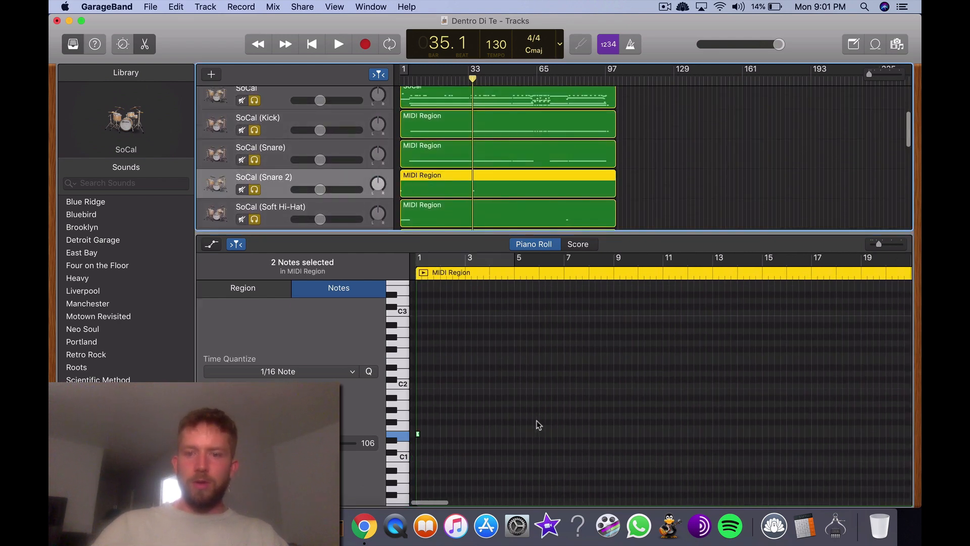
{"action": "left_click", "coordinate": [418, 436]}
{"action": "left_click_drag", "start_coordinate": [419, 437], "coordinate": [480, 460]}
{"action": "scroll", "coordinate": [480, 459], "scroll_direction": "up", "scroll_amount": 5}
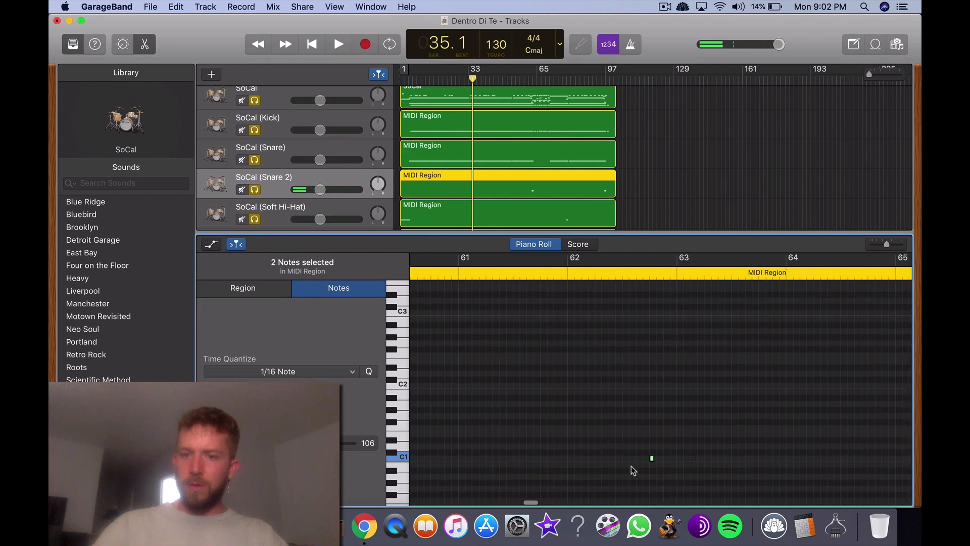
Place the moved Snare 2 notes on pitch E1, with the first between beats 62.2 and 62.3, and check the second near bar 96.
{"action": "scroll", "coordinate": [630, 428], "scroll_direction": "up", "scroll_amount": 5}
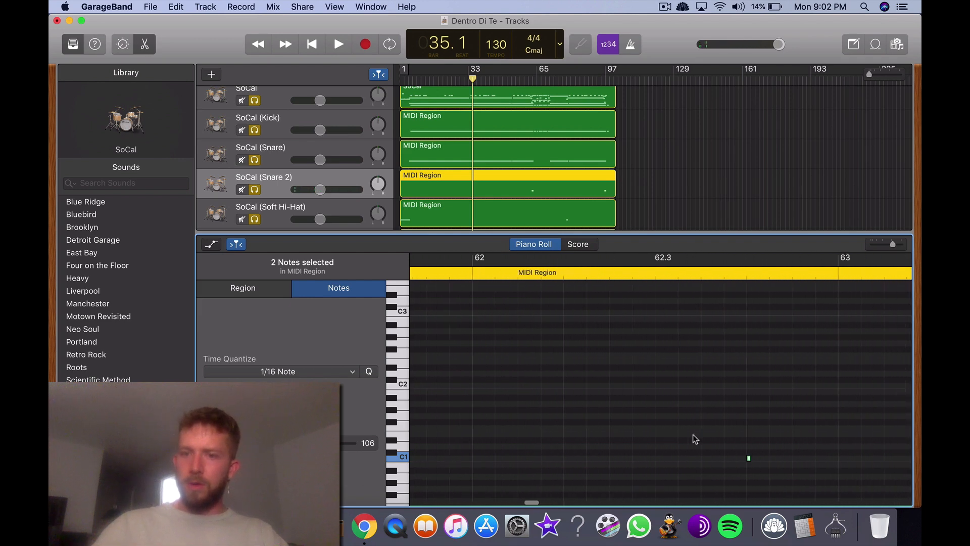
{"action": "left_click_drag", "start_coordinate": [716, 457], "coordinate": [579, 435]}
{"action": "left_click", "coordinate": [634, 452]}
{"action": "scroll", "coordinate": [634, 451], "scroll_direction": "down", "scroll_amount": 5}
{"action": "scroll", "coordinate": [634, 451], "scroll_direction": "down", "scroll_amount": 8}
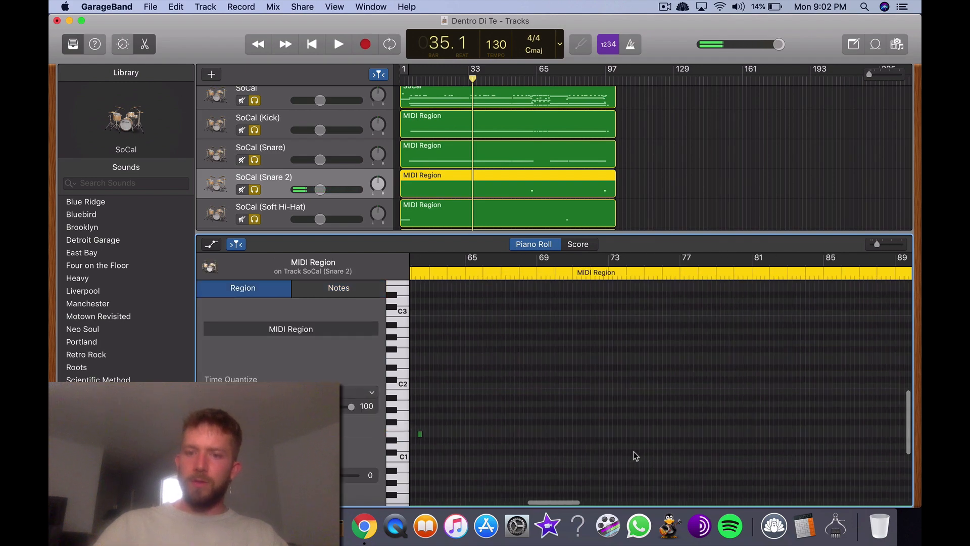
{"action": "scroll", "coordinate": [634, 450], "scroll_direction": "right", "scroll_amount": 10}
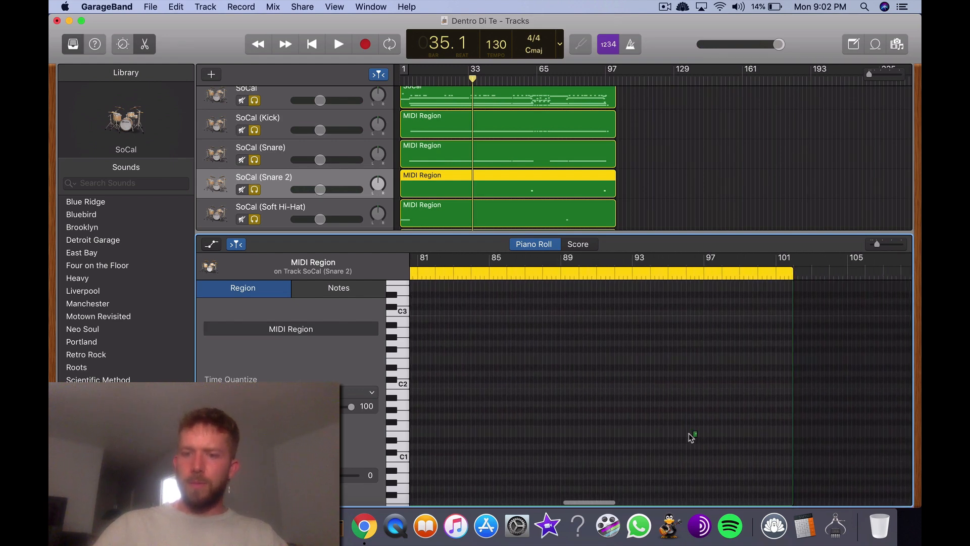
{"action": "left_click", "coordinate": [692, 436]}
{"action": "left_click", "coordinate": [551, 353]}
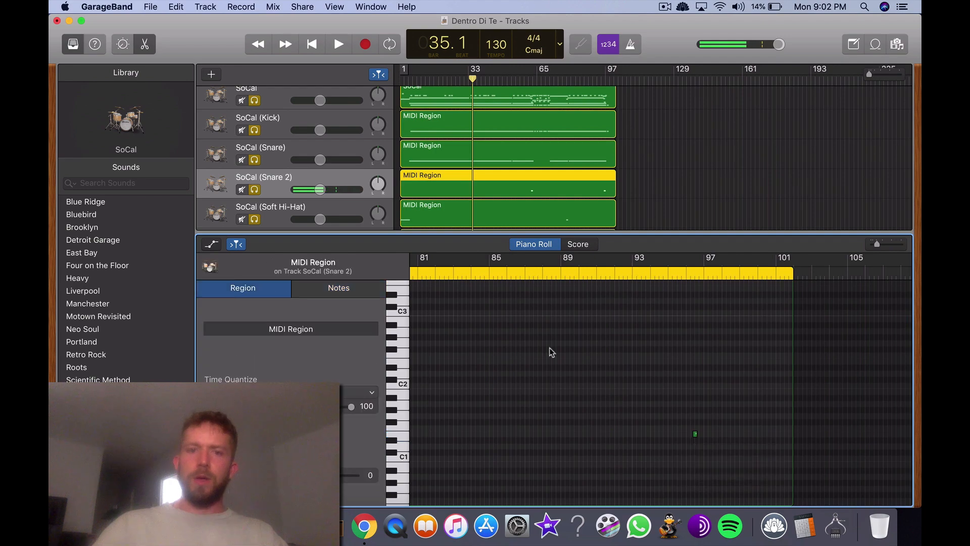
Open the original SoCal region and audition its individual drum notes between bars 61 and 71.
{"action": "scroll", "coordinate": [468, 160], "scroll_direction": "down", "scroll_amount": 5}
{"action": "scroll", "coordinate": [468, 160], "scroll_direction": "up", "scroll_amount": 8}
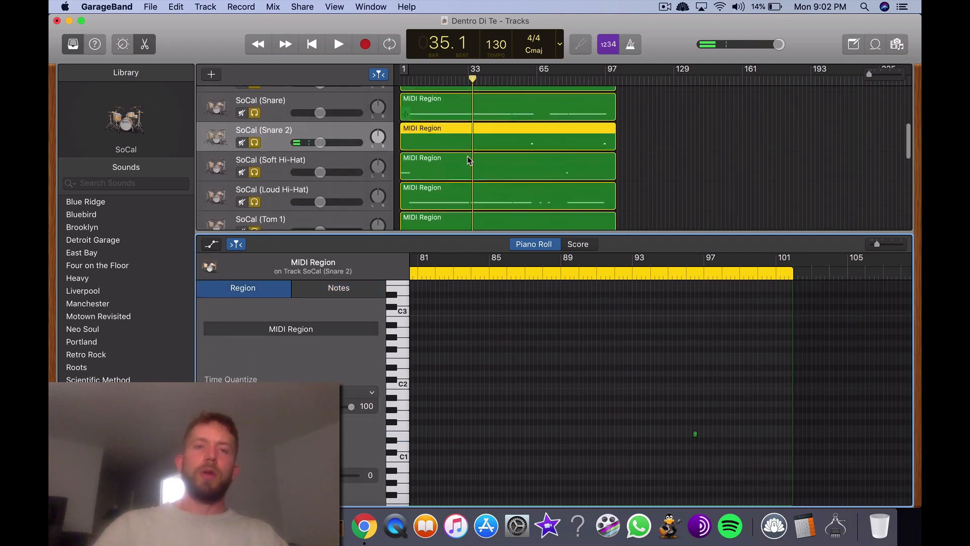
{"action": "left_click", "coordinate": [468, 201]}
{"action": "scroll", "coordinate": [602, 397], "scroll_direction": "left", "scroll_amount": 7}
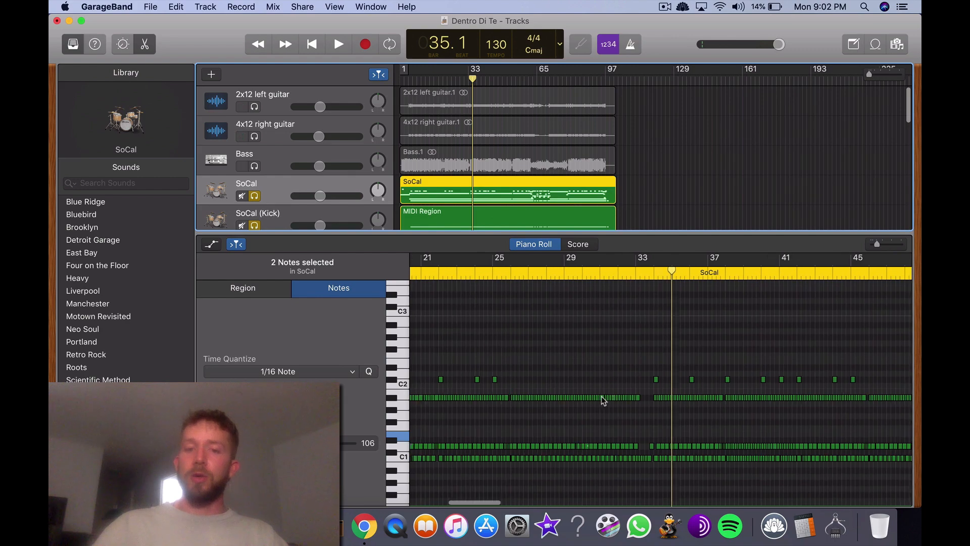
{"action": "scroll", "coordinate": [602, 396], "scroll_direction": "right", "scroll_amount": 8}
{"action": "scroll", "coordinate": [602, 397], "scroll_direction": "right", "scroll_amount": 8}
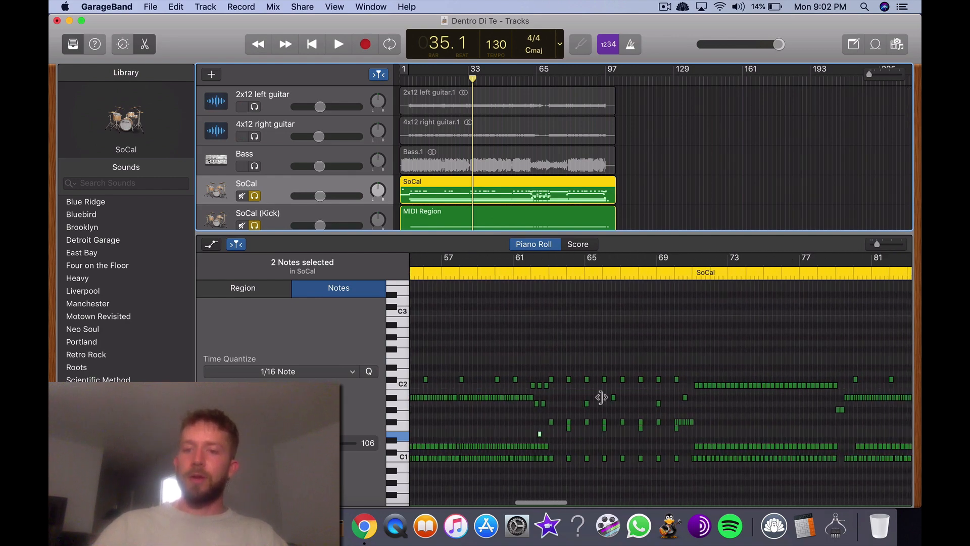
{"action": "left_click", "coordinate": [581, 438]}
{"action": "left_click", "coordinate": [571, 425]}
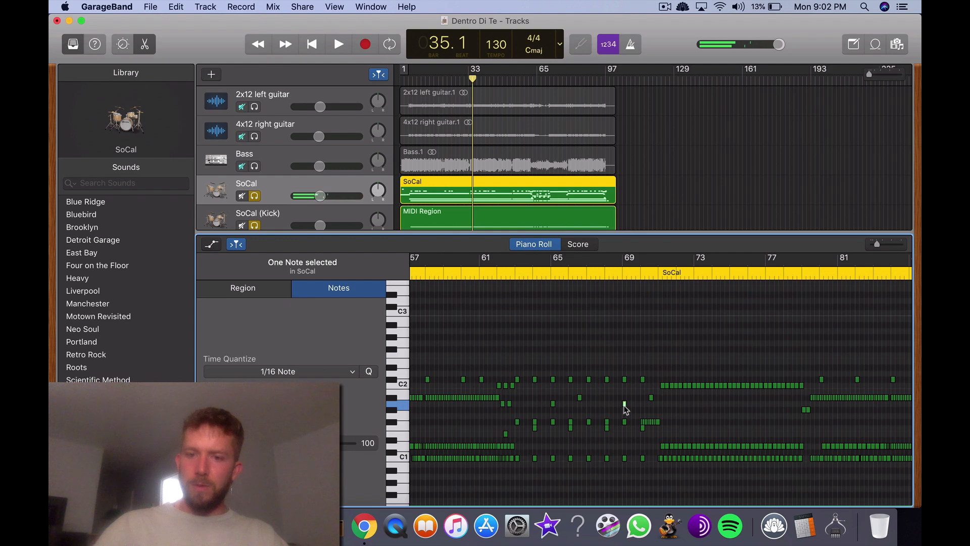
{"action": "left_click", "coordinate": [625, 405]}
{"action": "left_click", "coordinate": [671, 412]}
{"action": "scroll", "coordinate": [673, 412], "scroll_direction": "right", "scroll_amount": 2}
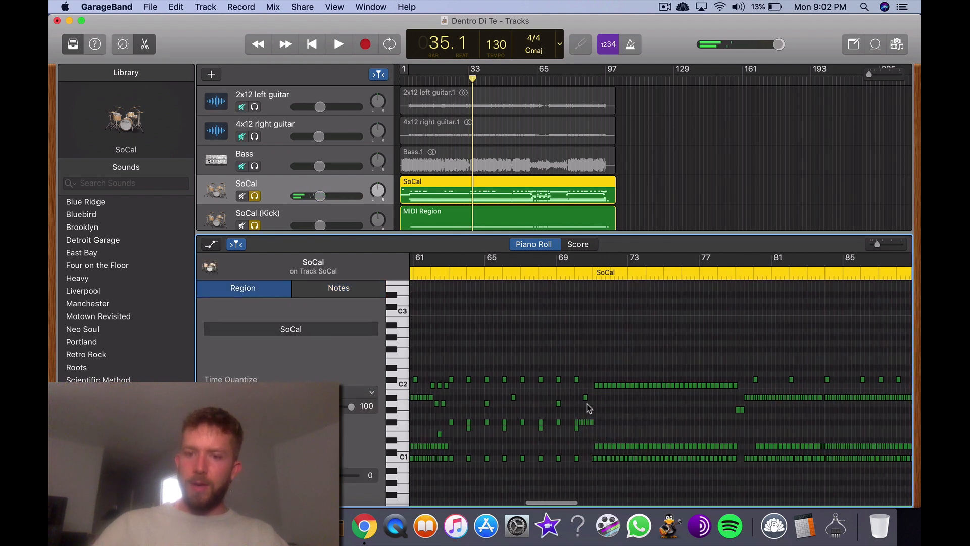
{"action": "left_click", "coordinate": [585, 397]}
{"action": "left_click", "coordinate": [672, 405]}
{"action": "scroll", "coordinate": [647, 417], "scroll_direction": "right", "scroll_amount": 2}
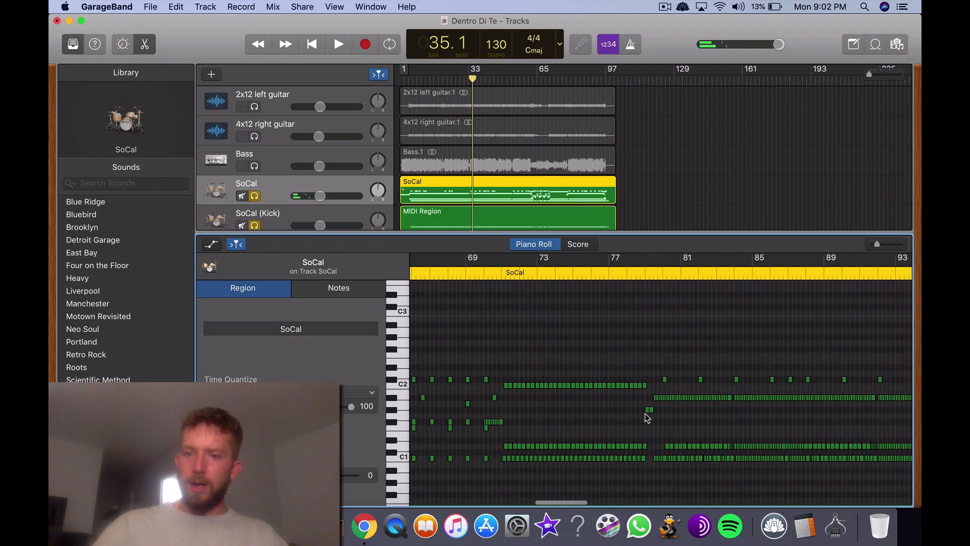
Audition the original SoCal region's remaining drum notes from bar 79 to its last C1 note.
{"action": "left_click", "coordinate": [649, 410]}
{"action": "left_click", "coordinate": [699, 414]}
{"action": "scroll", "coordinate": [698, 414], "scroll_direction": "right", "scroll_amount": 3}
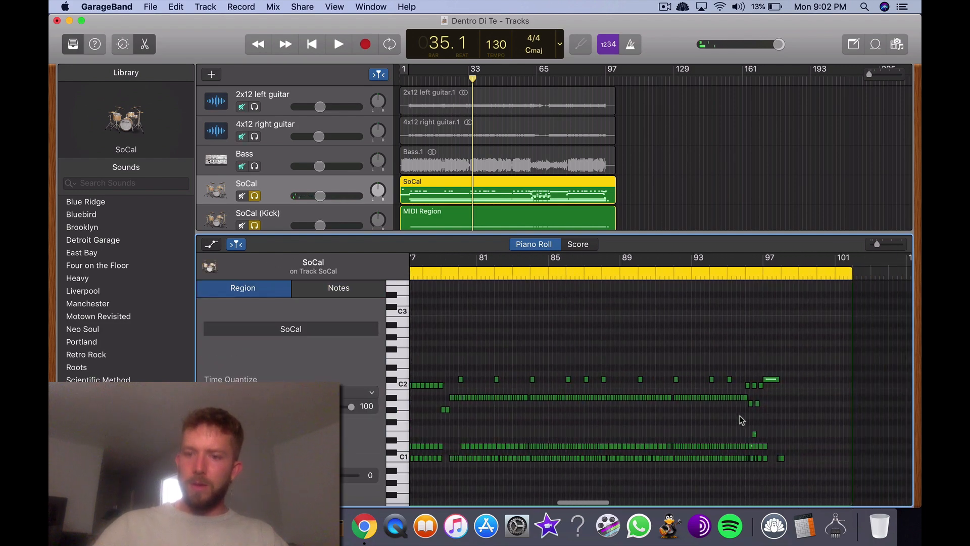
{"action": "left_click", "coordinate": [751, 405]}
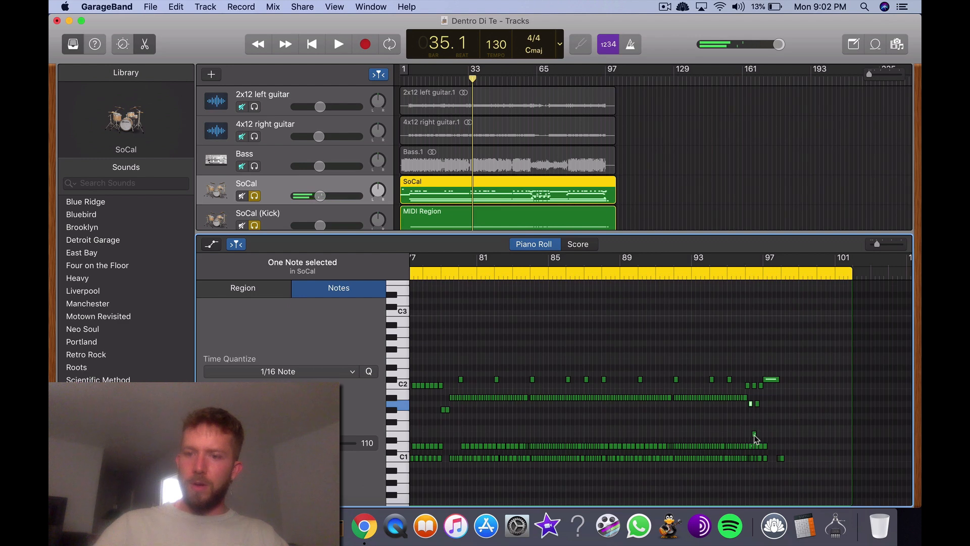
{"action": "left_click", "coordinate": [755, 435]}
{"action": "left_click", "coordinate": [811, 447]}
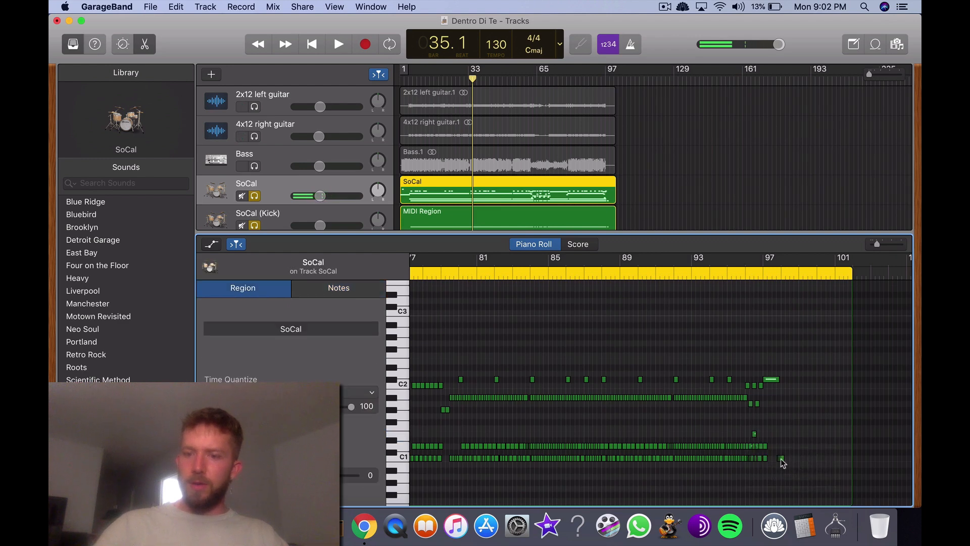
{"action": "left_click", "coordinate": [781, 459]}
Collapse the Piano Roll editor so the tracks area shows all the separated SoCal drum tracks.
{"action": "left_click", "coordinate": [679, 213]}
{"action": "scroll", "coordinate": [638, 177], "scroll_direction": "down", "scroll_amount": 5}
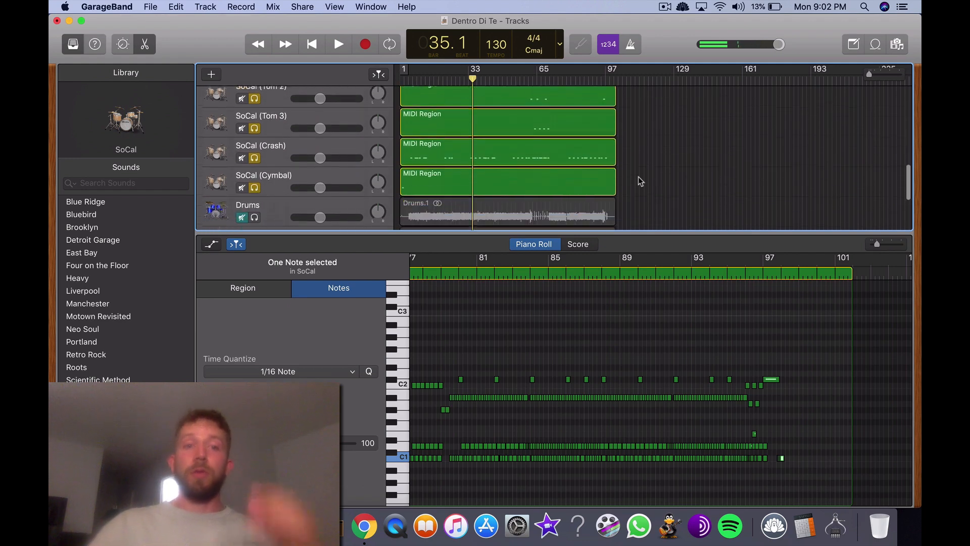
{"action": "scroll", "coordinate": [638, 177], "scroll_direction": "up", "scroll_amount": 6}
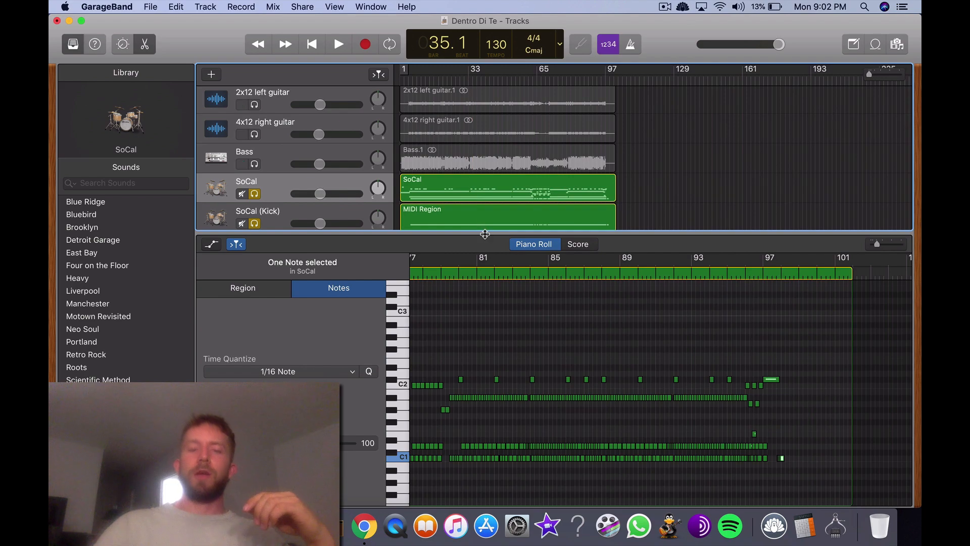
{"action": "left_click_drag", "start_coordinate": [485, 234], "coordinate": [495, 487]}
{"action": "scroll", "coordinate": [657, 318], "scroll_direction": "down", "scroll_amount": 3}
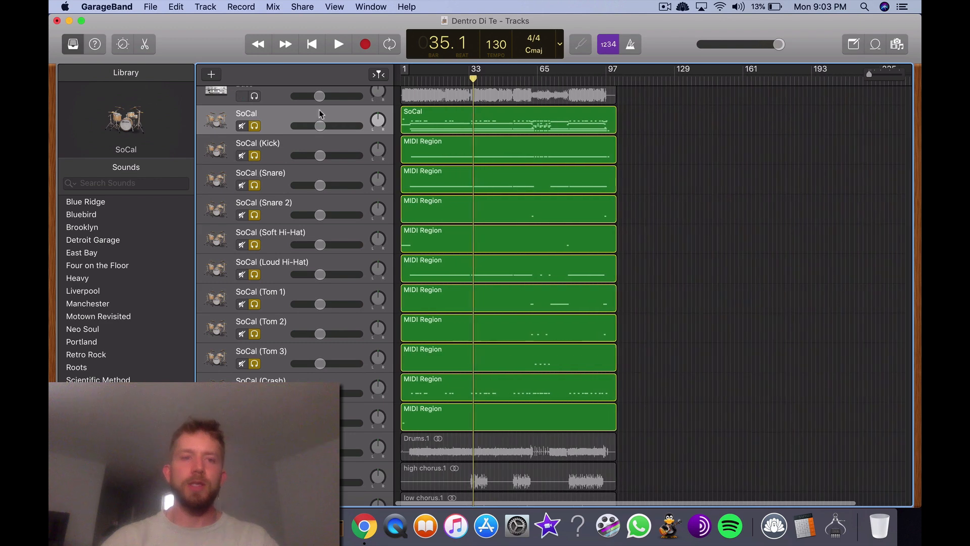
Mute the original SoCal track and play the separated drum tracks from bar 1, stopping playback when finished.
{"action": "key", "text": "Return"}
{"action": "left_click", "coordinate": [242, 126]}
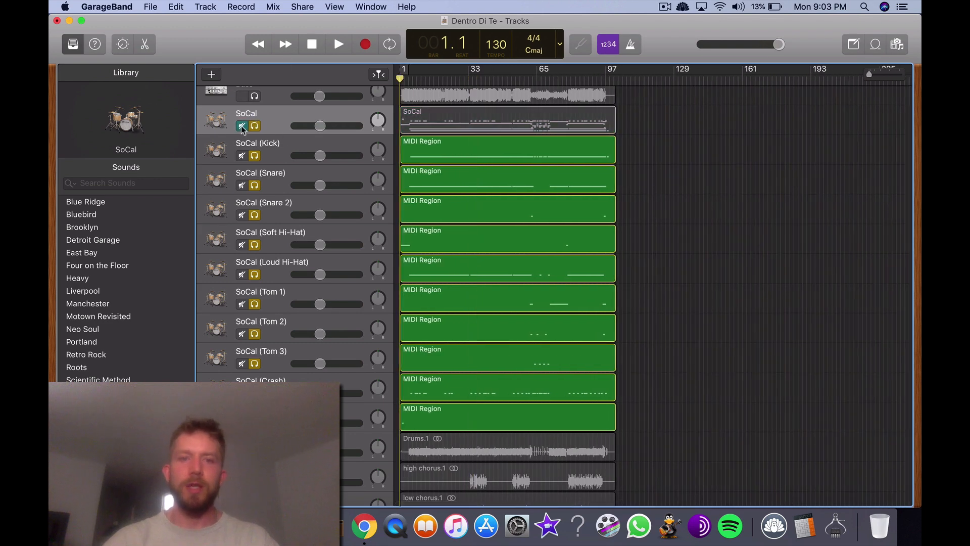
{"action": "left_click", "coordinate": [311, 45]}
{"action": "left_click", "coordinate": [344, 45]}
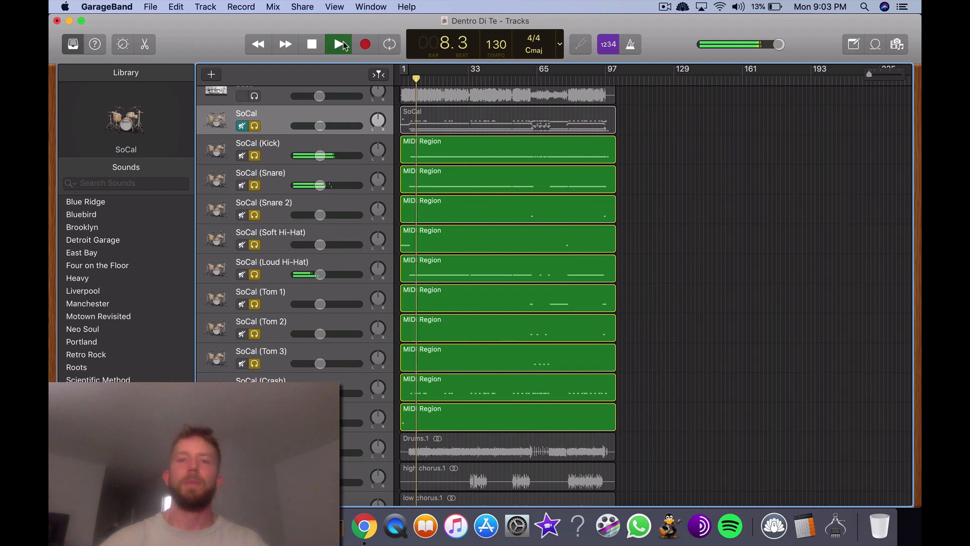
{"action": "left_click", "coordinate": [314, 44]}
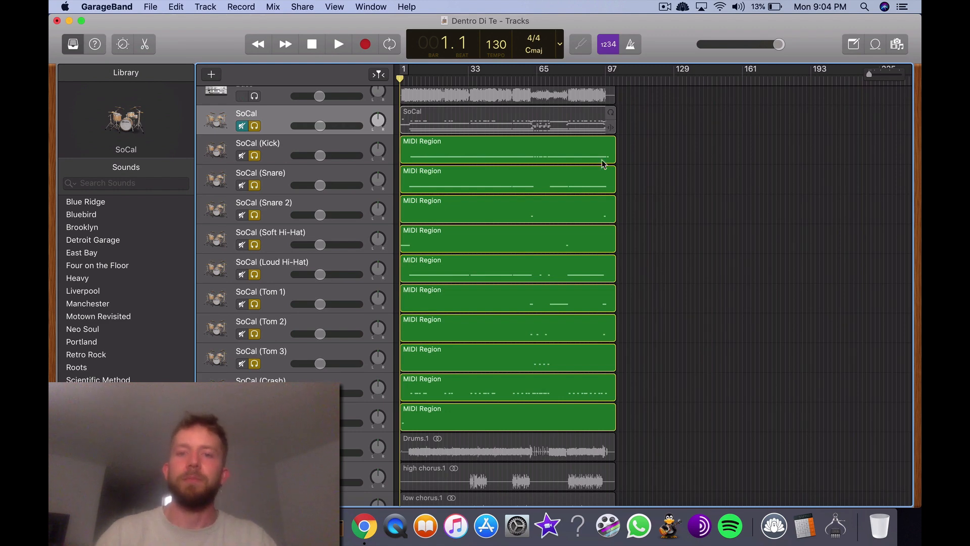
{"action": "left_click", "coordinate": [667, 7]}
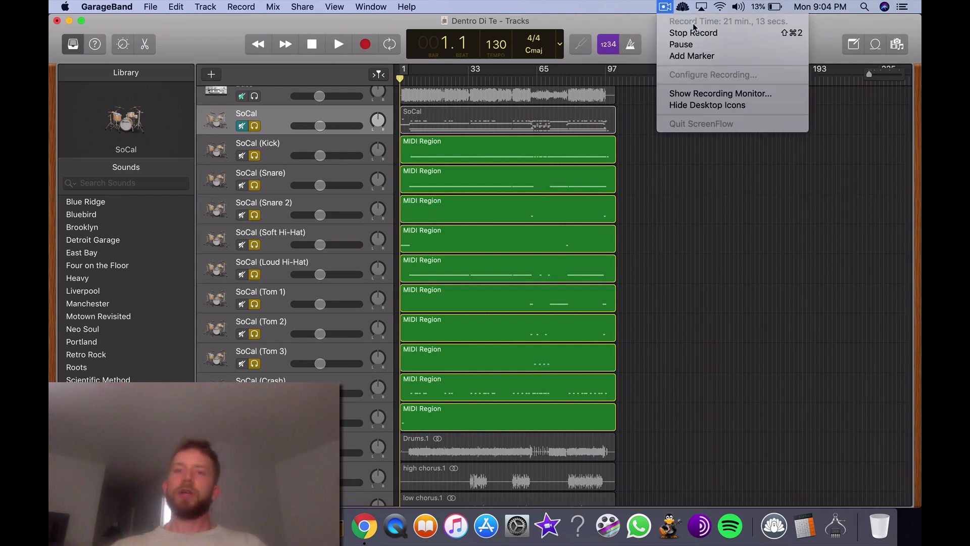